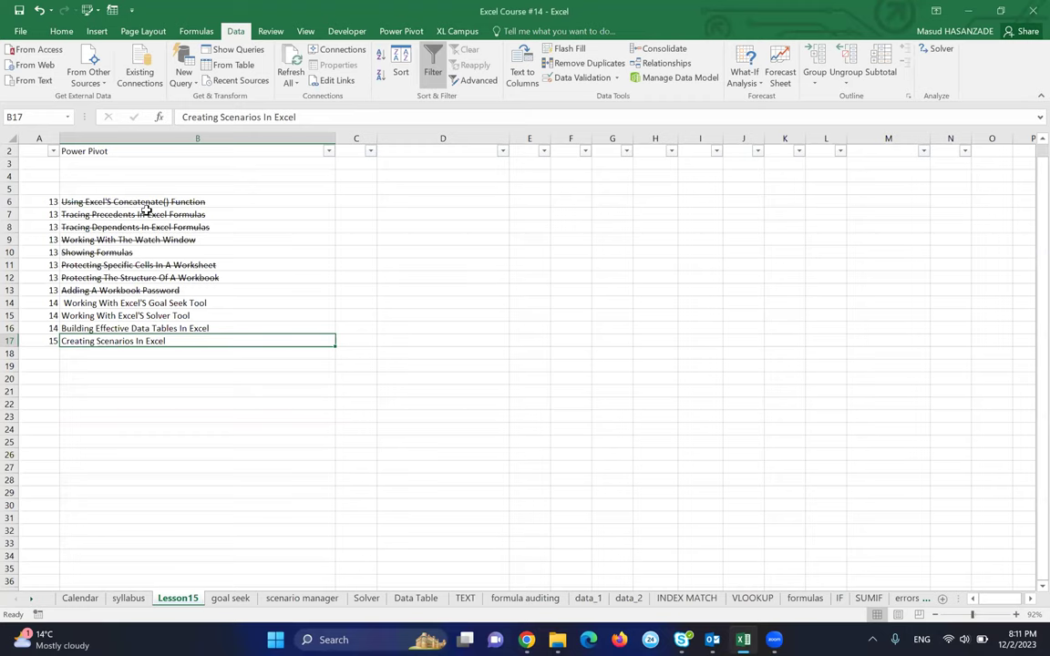
- Browse the lesson list to the Goal Seek lesson and switch to the goal seek sheet
click(107, 202)
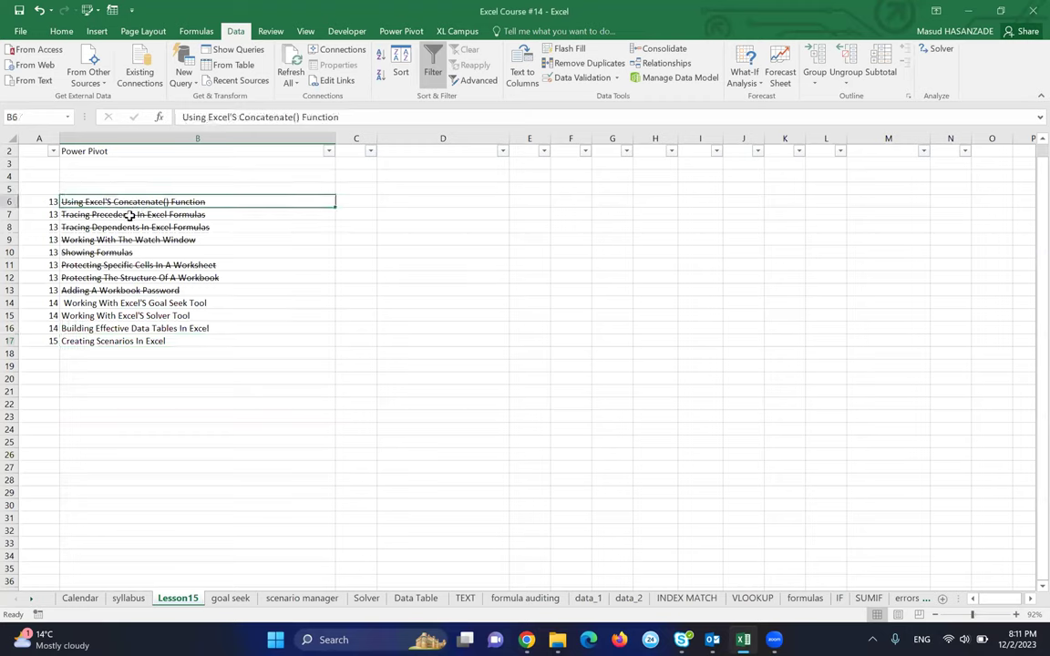
key(Down)
key(Down)
key(Down)
key(Down)
key(Down)
key(Down)
key(Down)
key(Down)
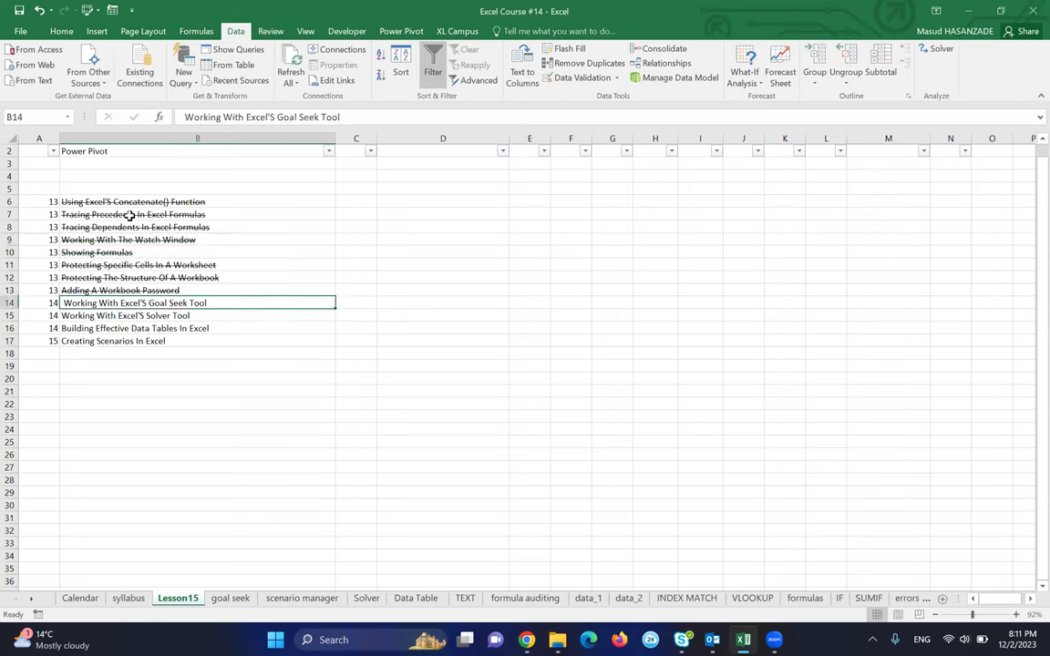
key(shift+Down)
key(shift+Down)
key(shift+Down)
key(Down)
key(Up)
click(756, 85)
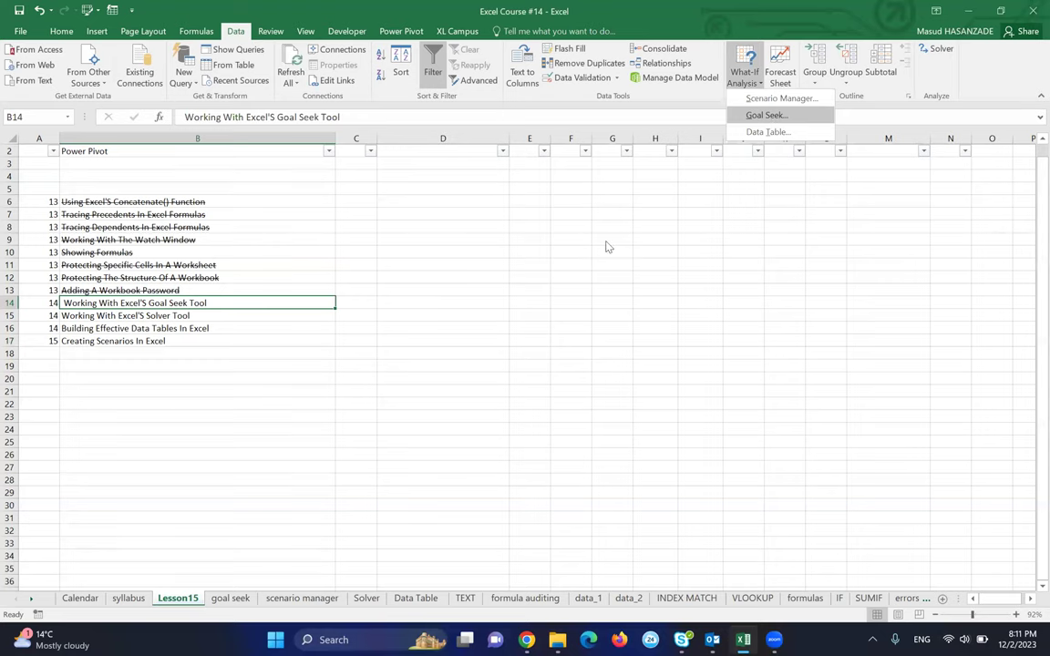
click(235, 606)
click(231, 599)
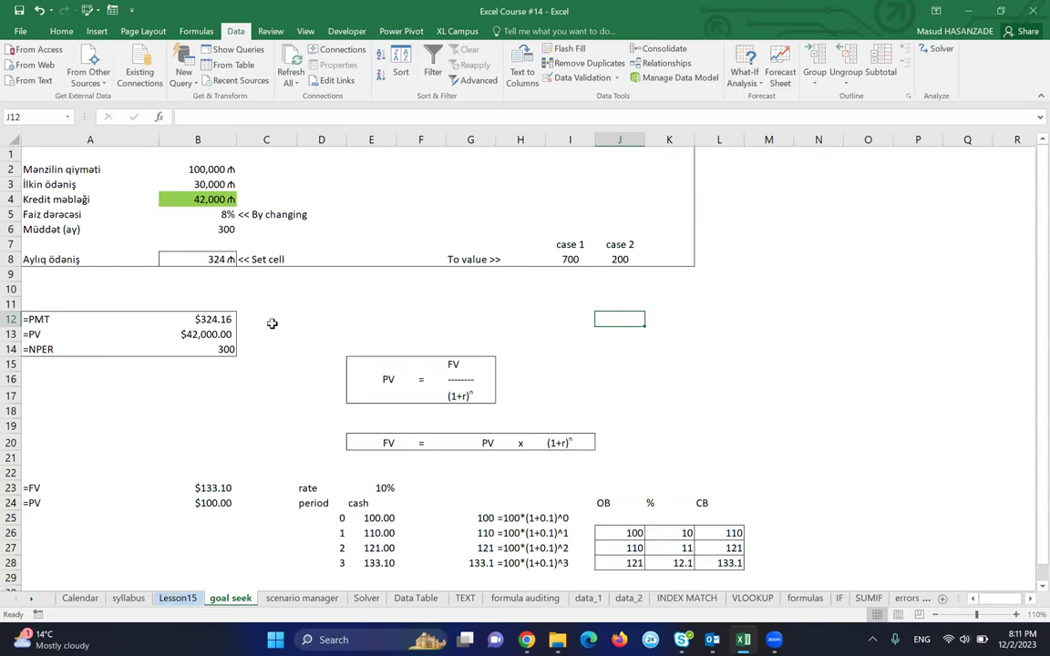
click(743, 78)
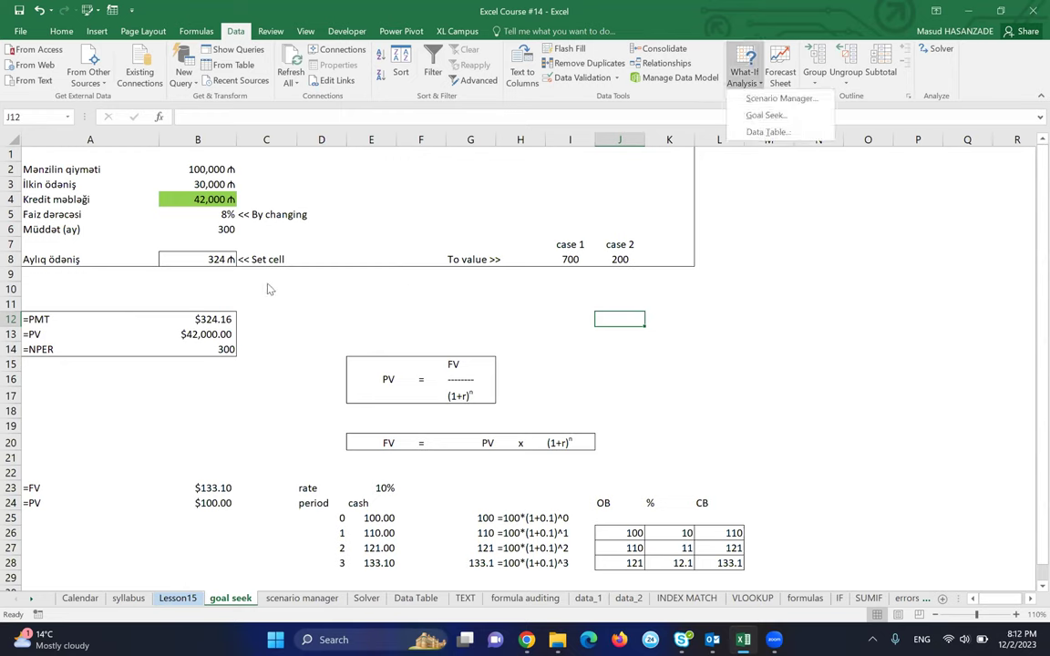
click(245, 261)
key(Left)
key(Left)
key(Up)
key(Left)
key(Up)
key(Left)
key(Up)
key(Left)
key(Up)
key(Left)
key(Up)
key(Left)
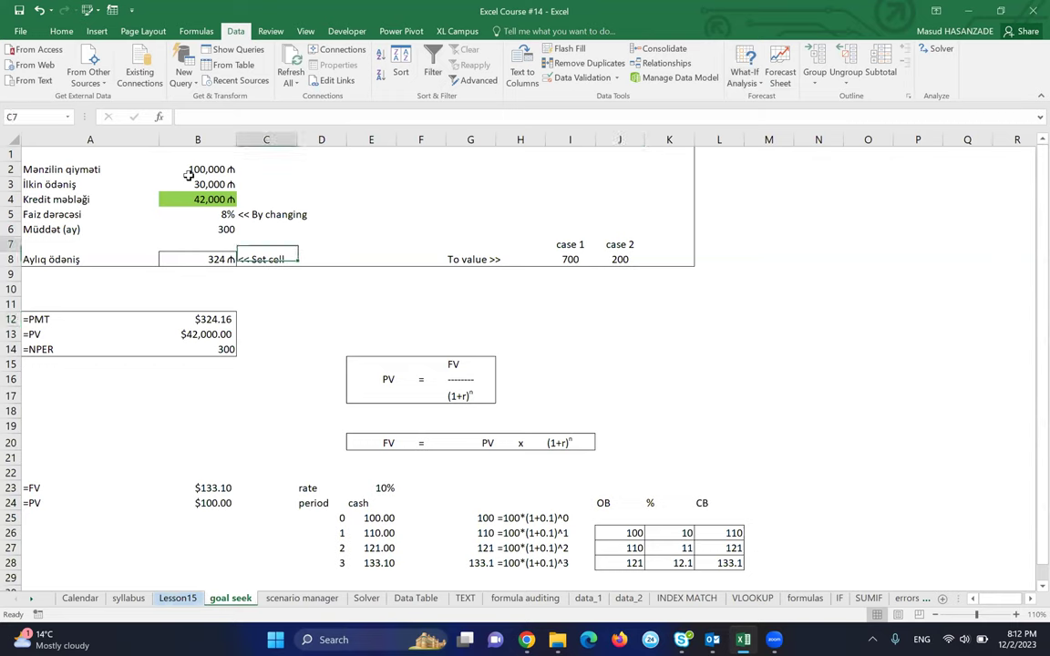
key(Up)
key(Left)
key(Up)
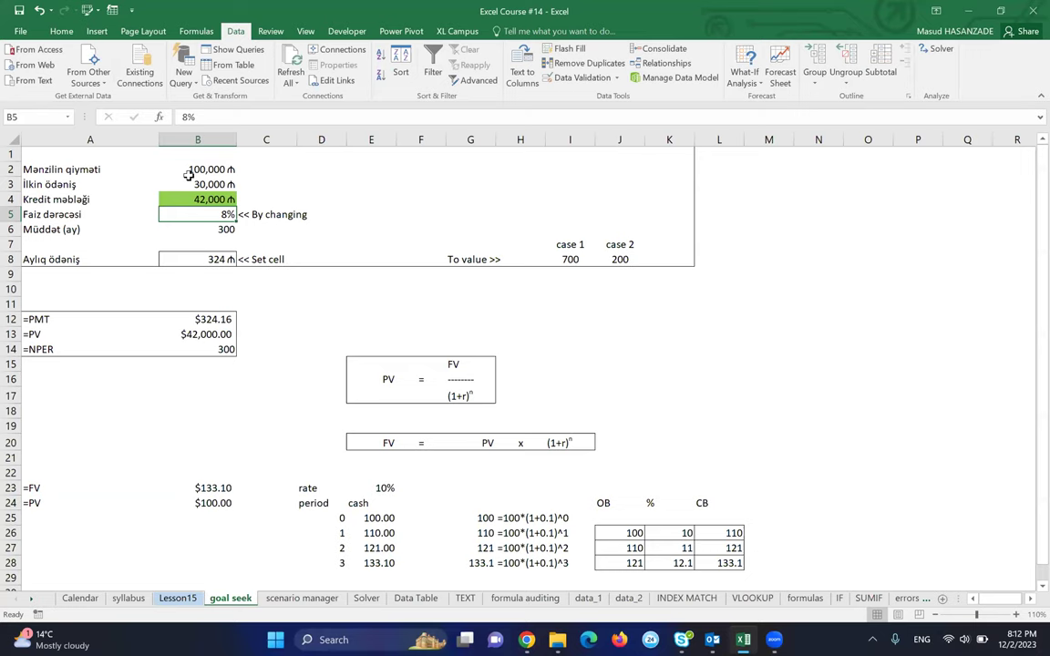
key(Up)
key(Up)
key(Up)
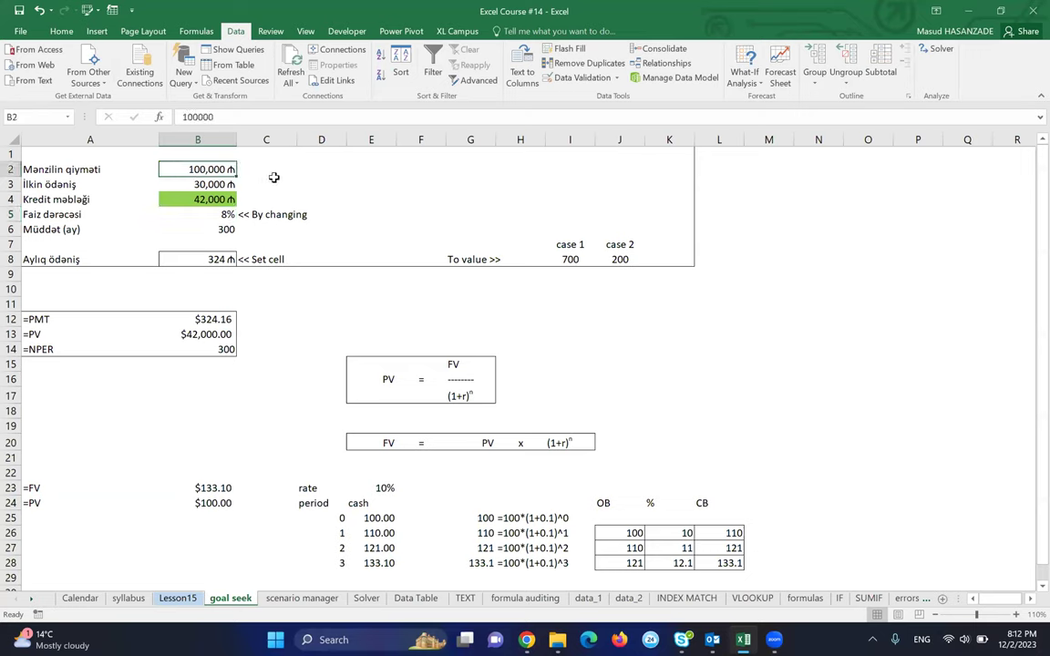
key(Down)
key(Down)
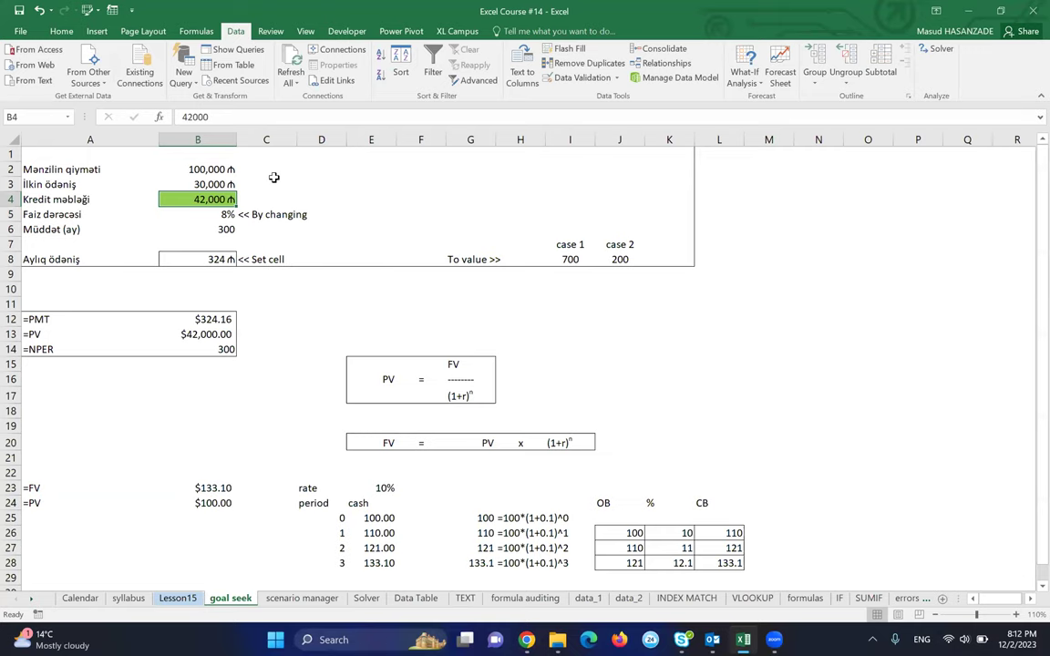
key(Down)
key(Down)
key(Down)
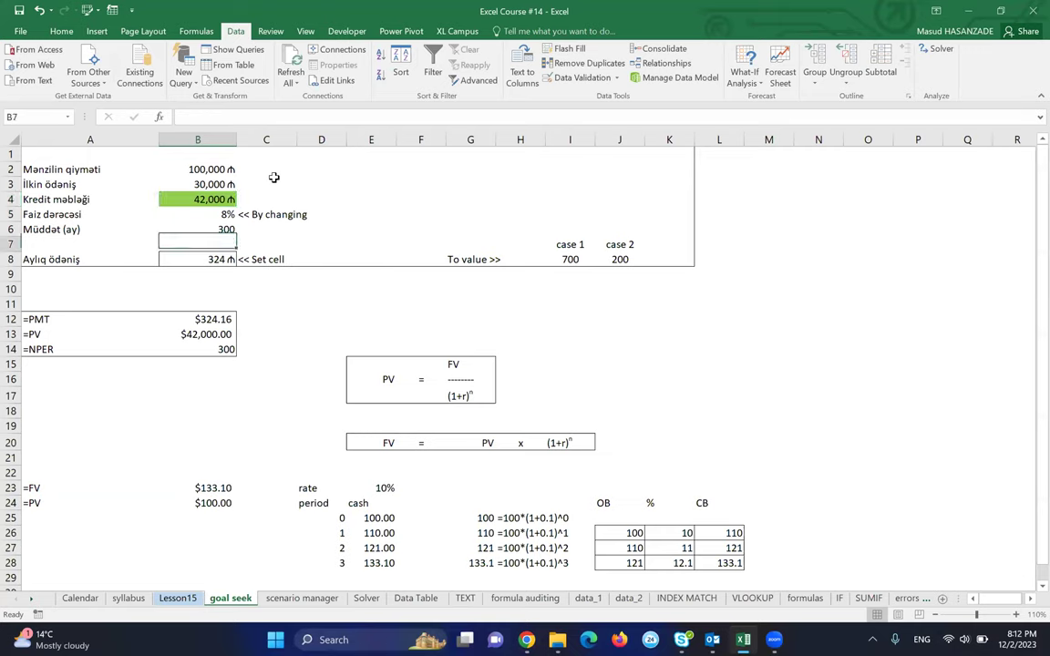
key(Down)
double_click(204, 262)
key(Escape)
click(193, 169)
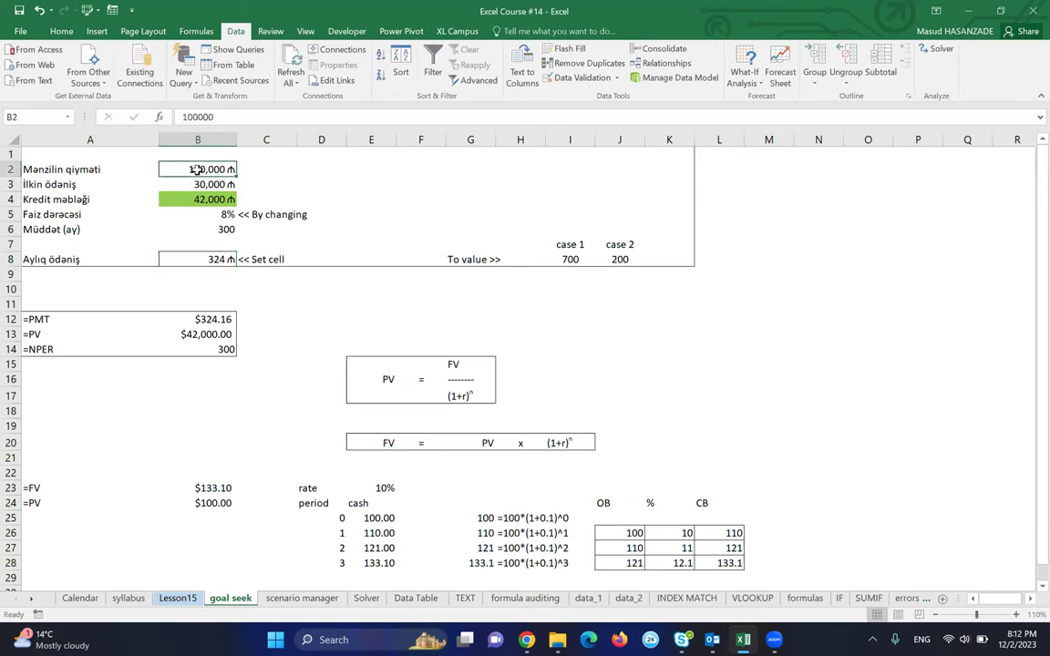
key(Down)
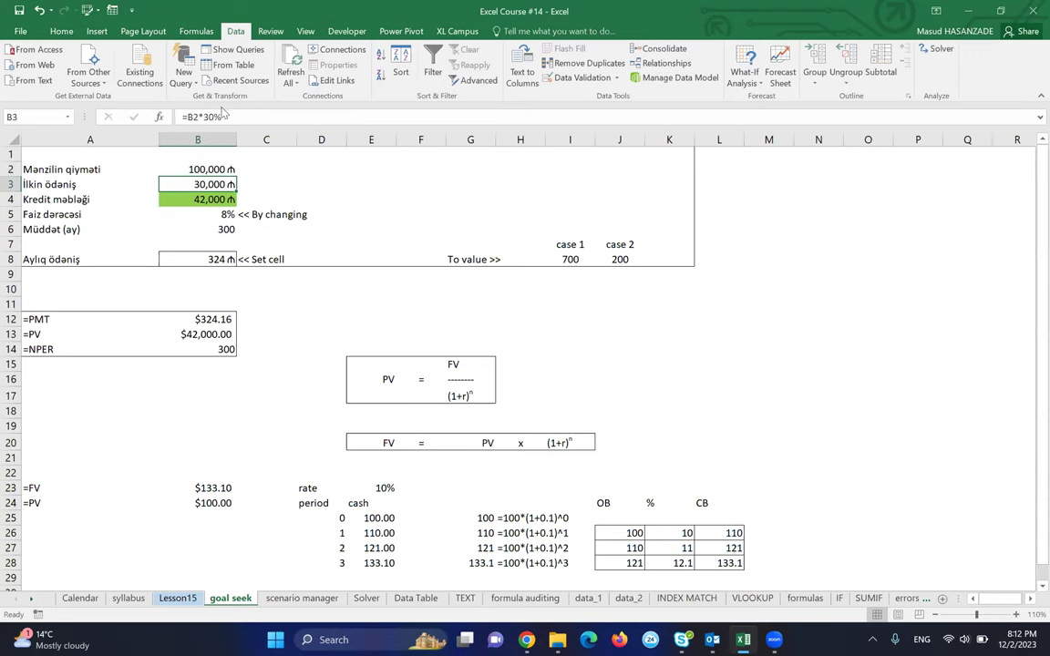
- Enter =B2-B3 in the loan amount cell B4, giving 70,000
key(Down)
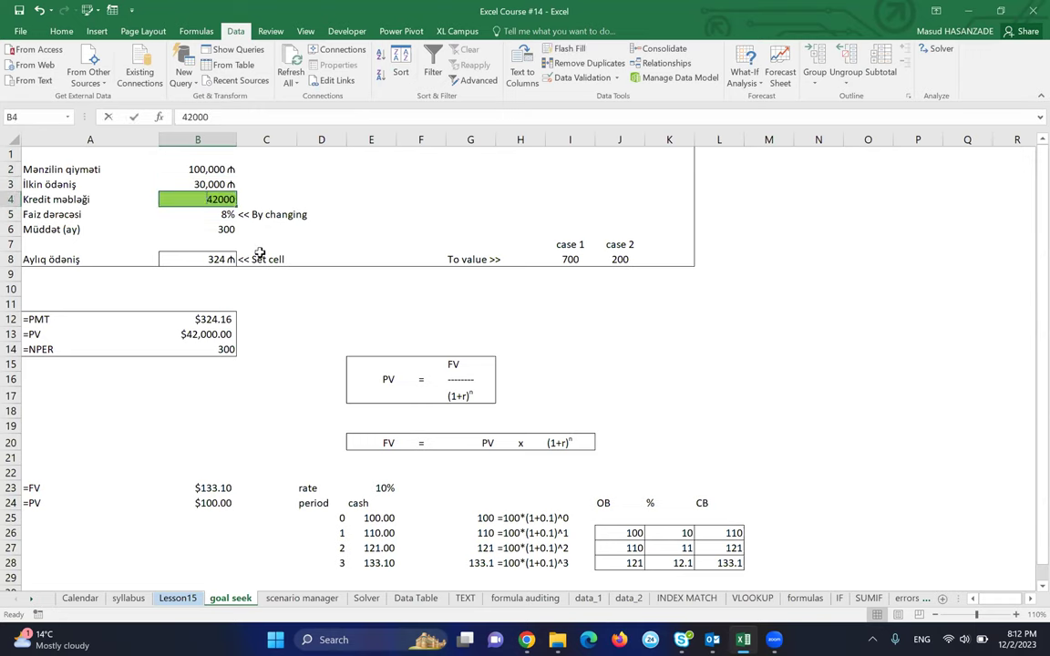
text(=)
key(Up)
key(Up)
key(Up)
key(Down)
text(-)
key(Up)
key(Return)
key(Up)
key(F2)
key(Escape)
key(Return)
key(Up)
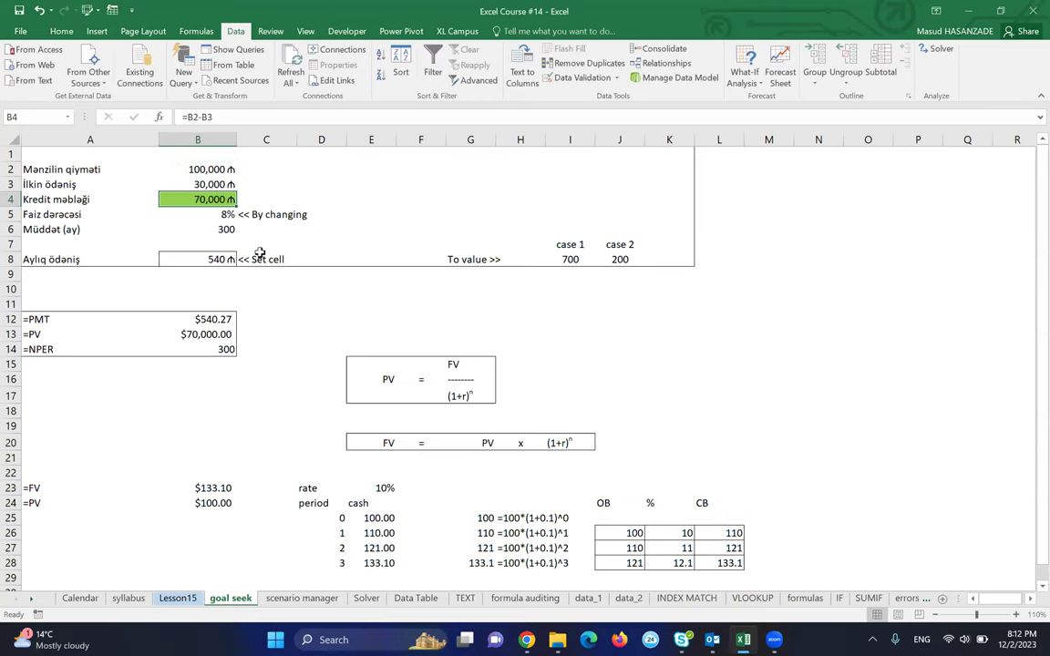
- Clear the monthly payment formula from B8
key(Down)
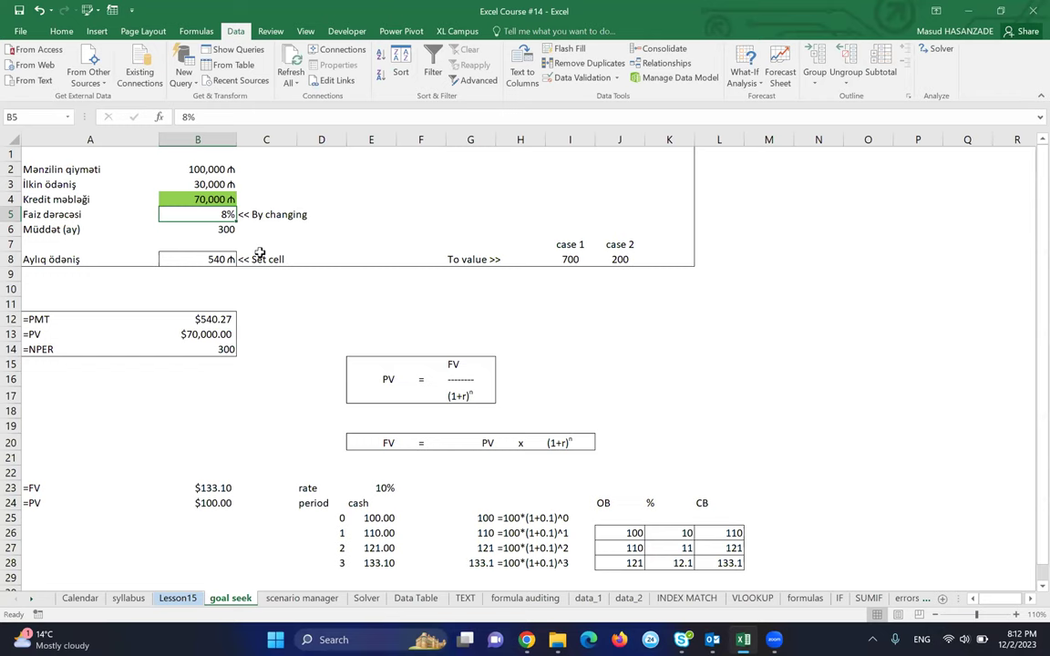
key(Down)
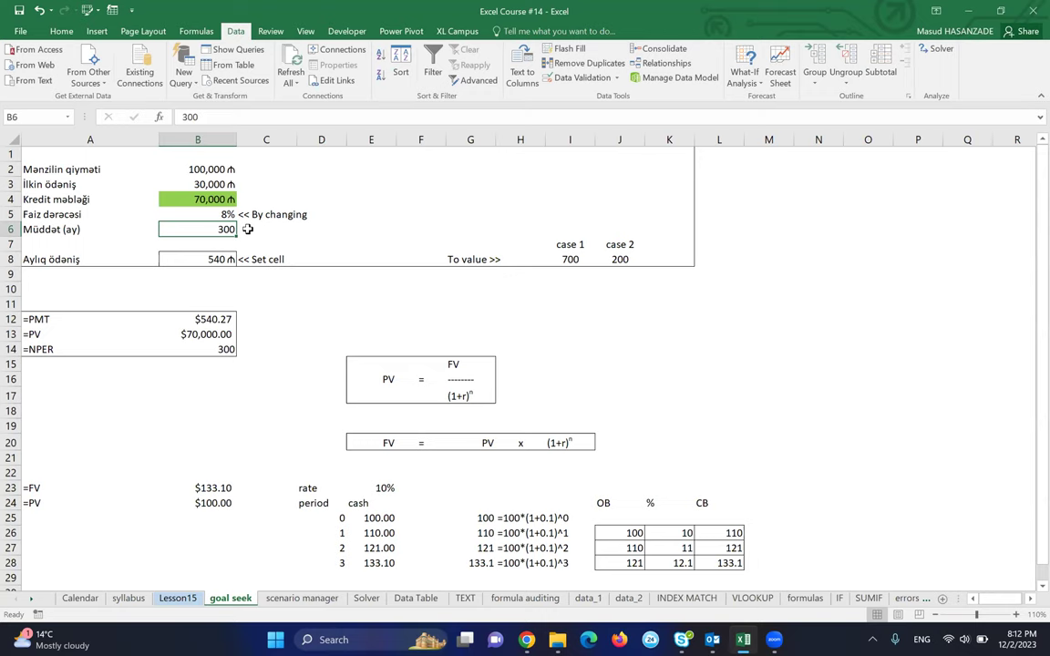
key(Down)
key(Down)
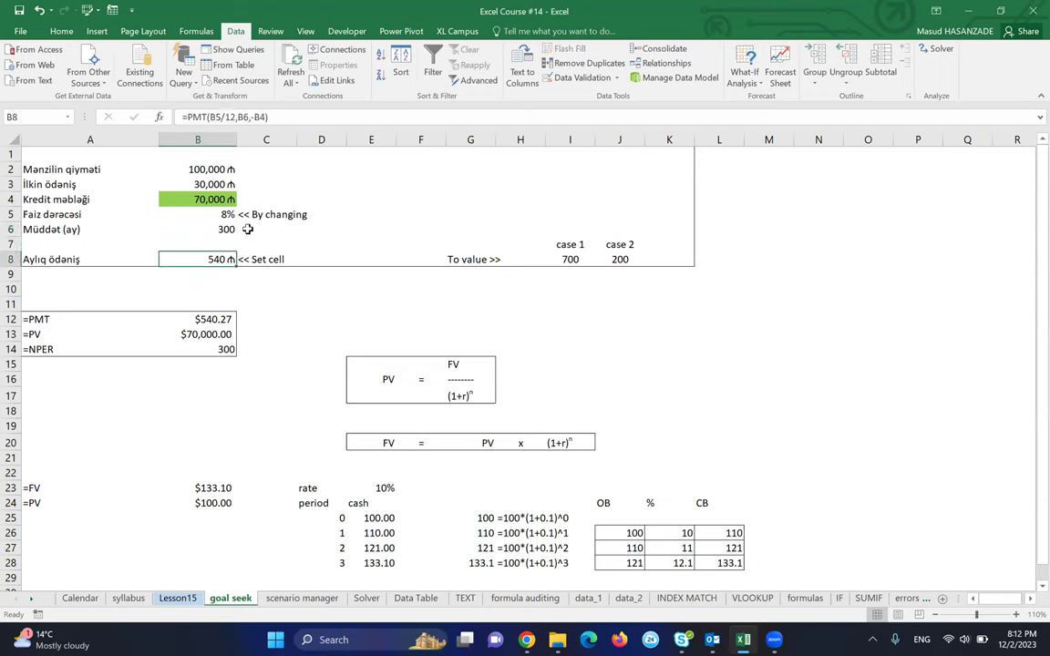
key(Delete)
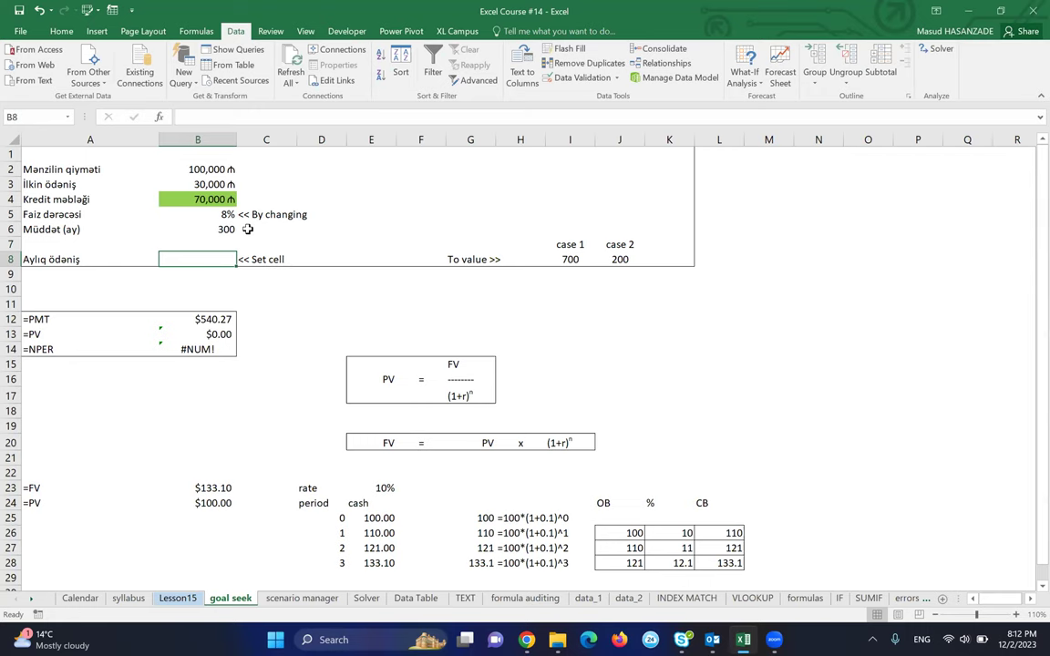
- Enter =PMT(B5/12,B6,B4) in B8, giving a monthly payment of -540
text(=pmt)
key(Tab)
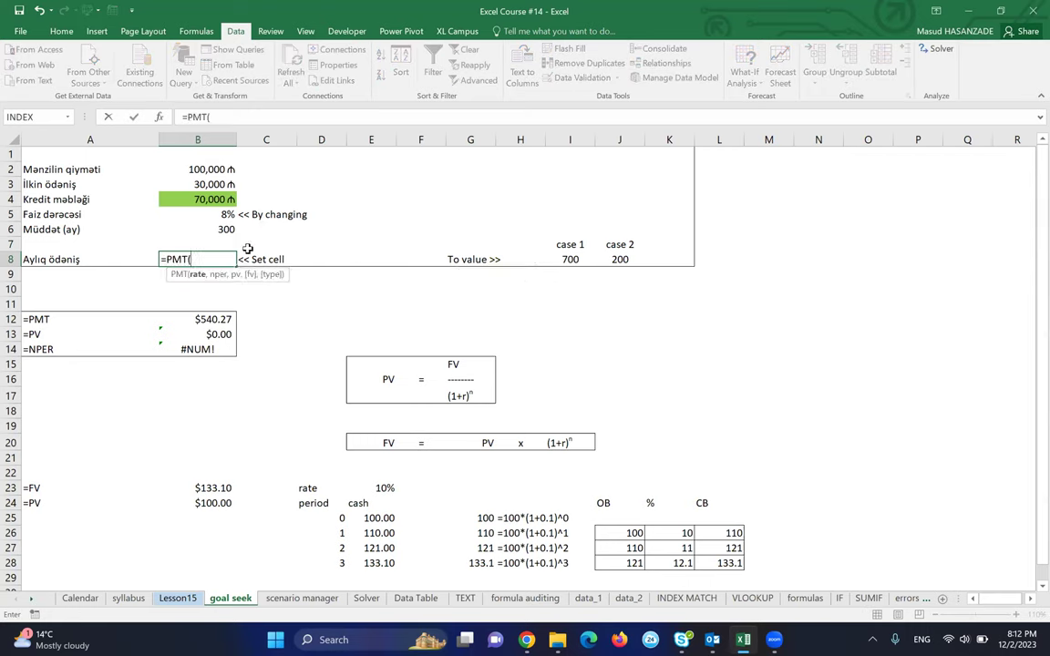
click(197, 214)
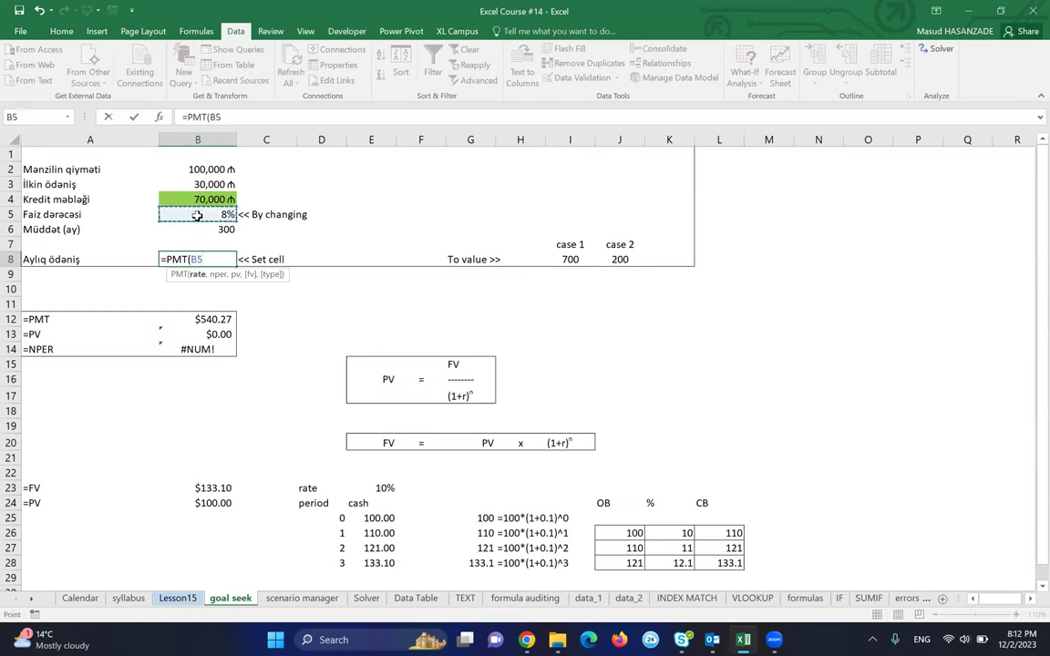
text(,)
key(BackSpace)
text(12,)
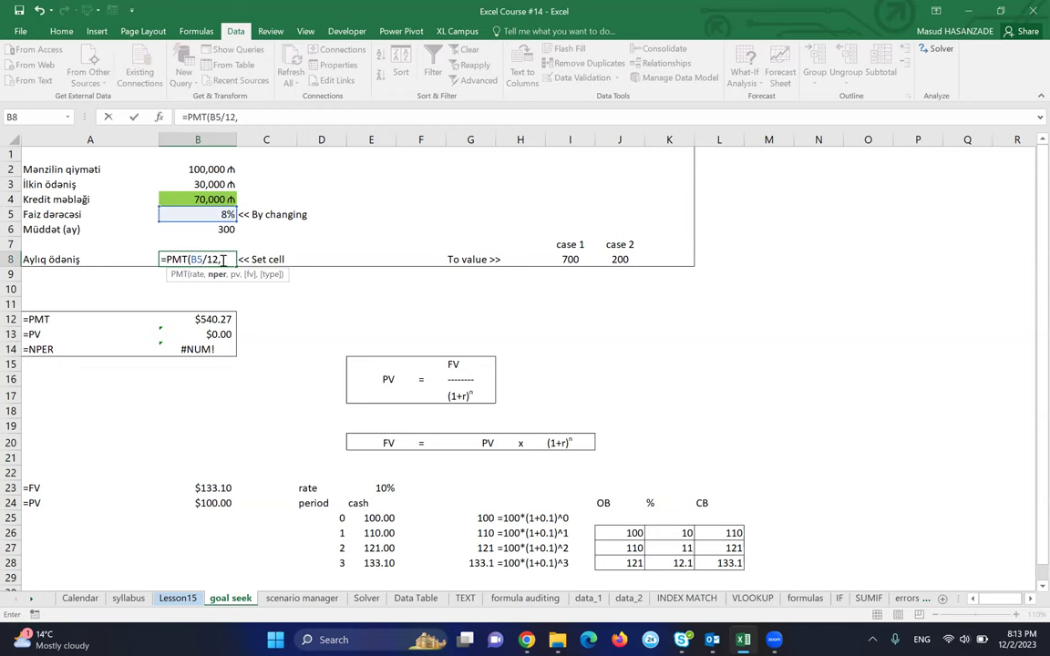
click(214, 230)
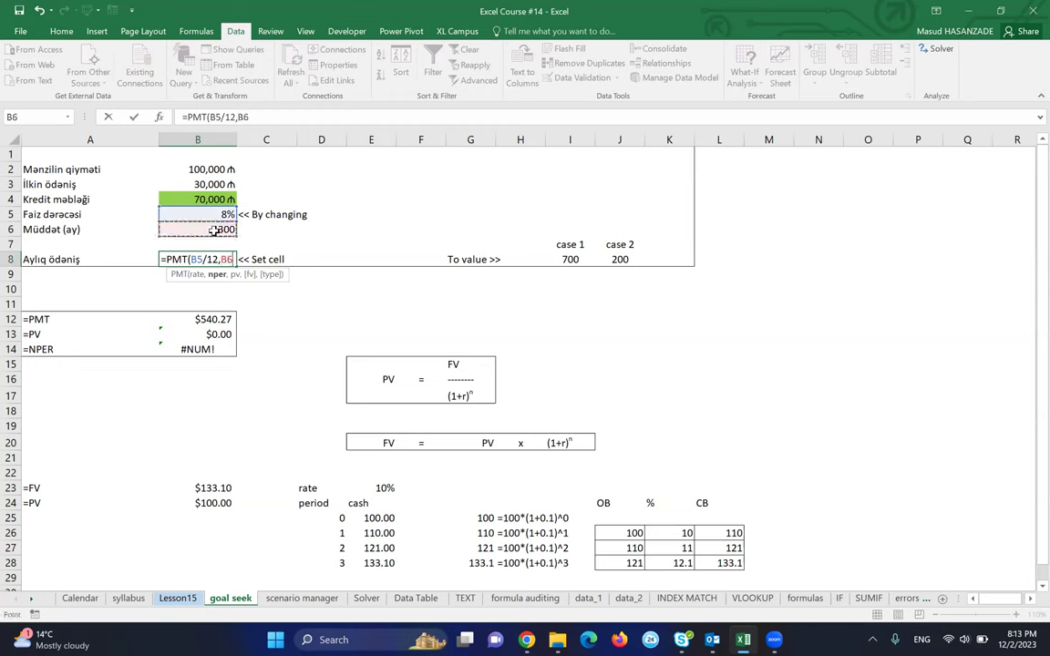
text(,)
click(198, 200)
key(Return)
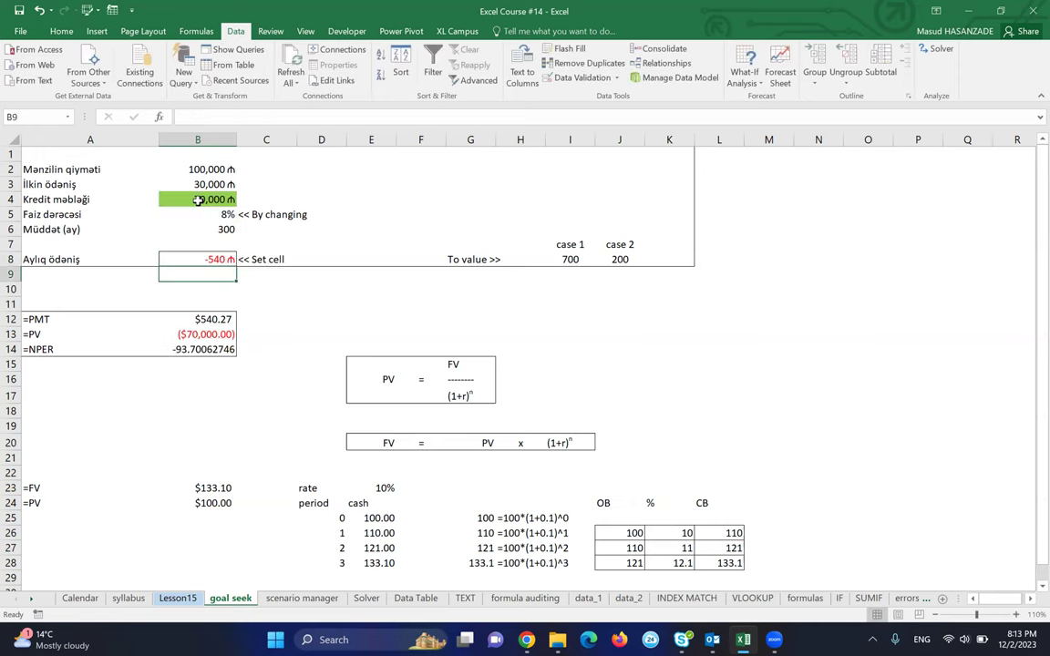
key(Up)
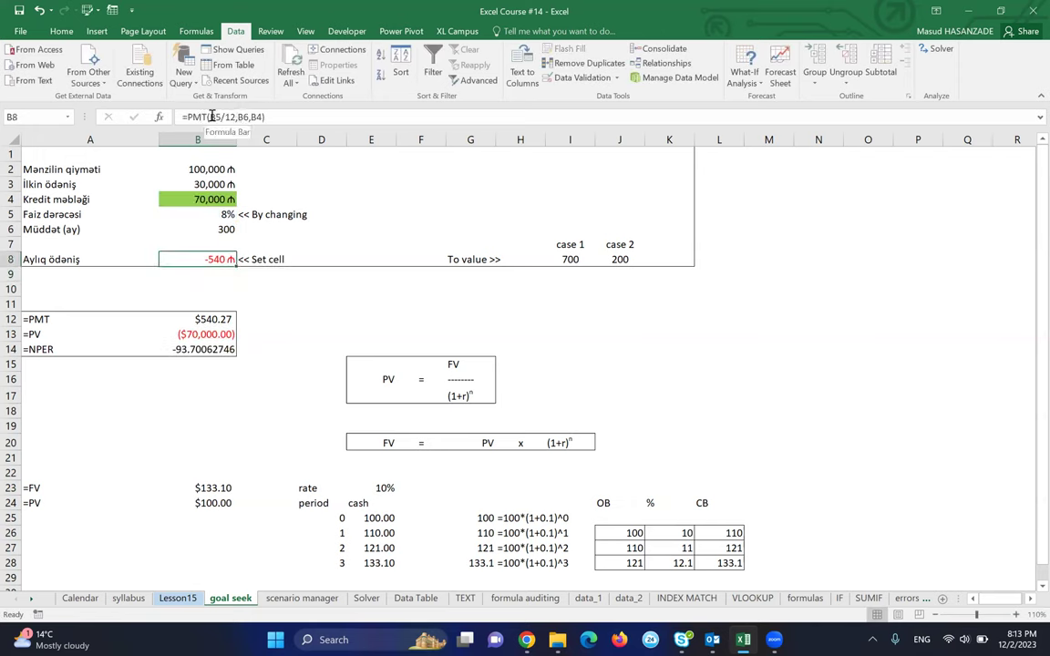
- Inspect the payment formula in B8 and the loan amount formula in B4
click(211, 117)
key(Escape)
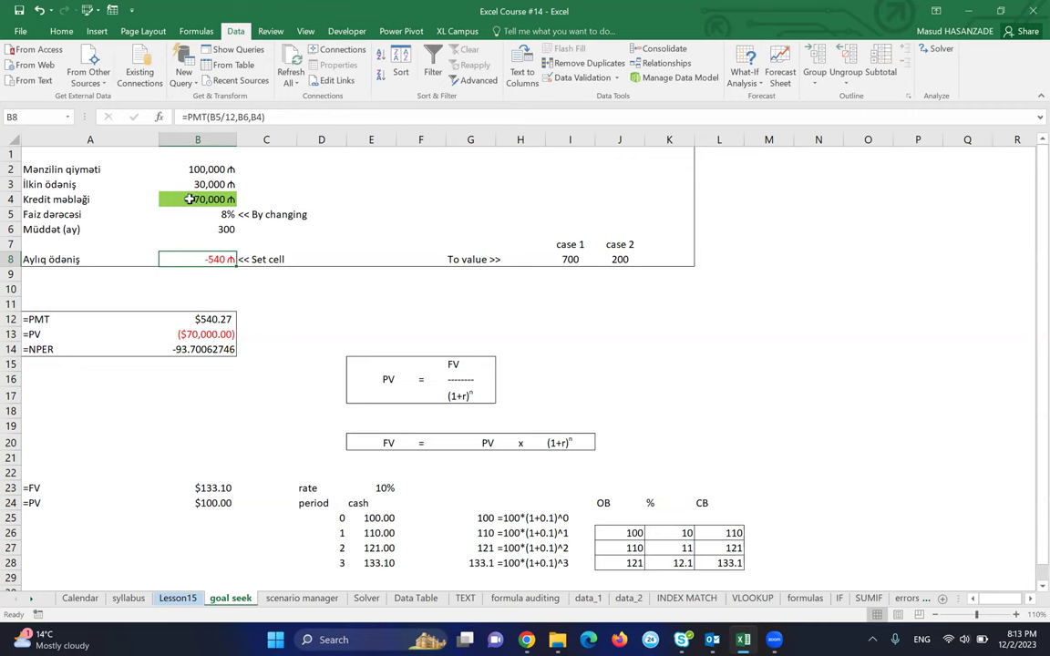
click(191, 198)
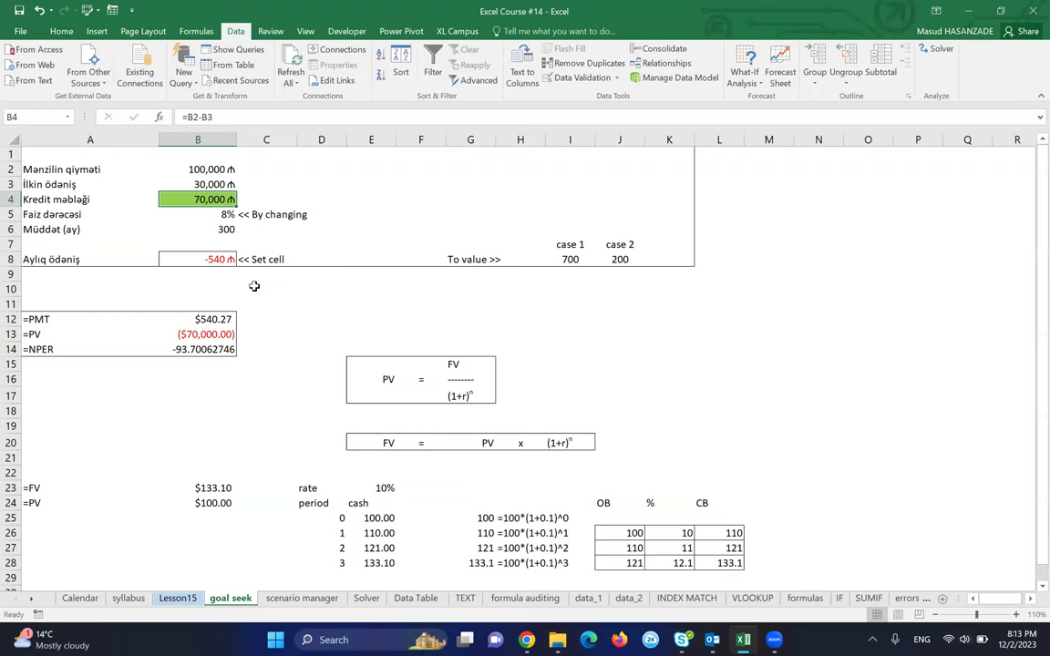
click(210, 260)
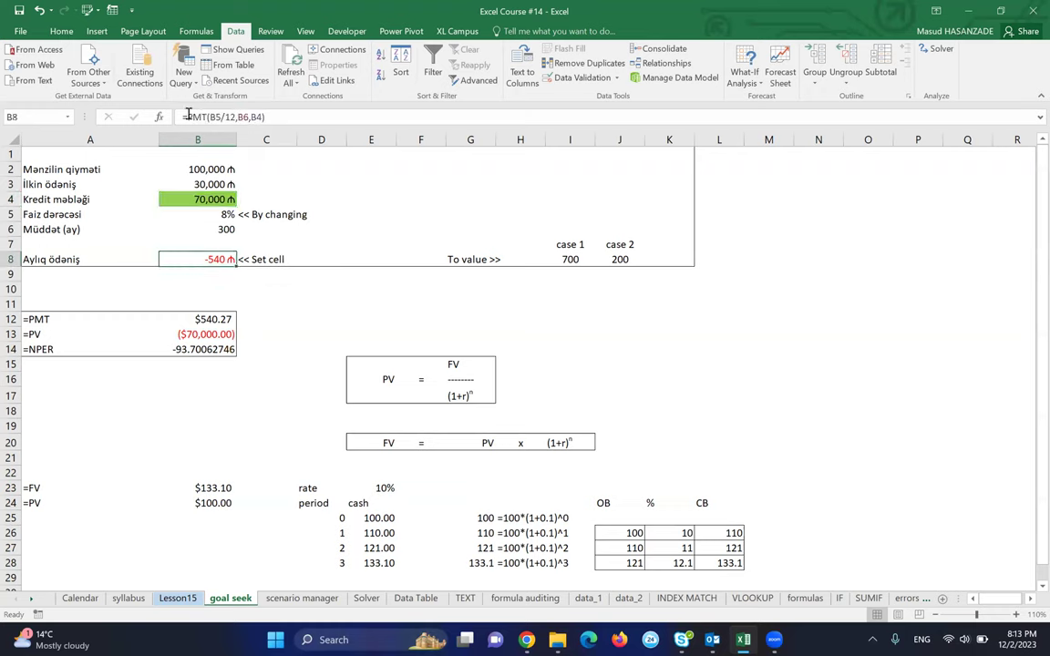
- Negate B8's formula to =-PMT(B5/12,B6,B4) so the payment shows a positive 540
click(185, 117)
text(-)
key(Return)
key(Up)
key(F2)
key(Escape)
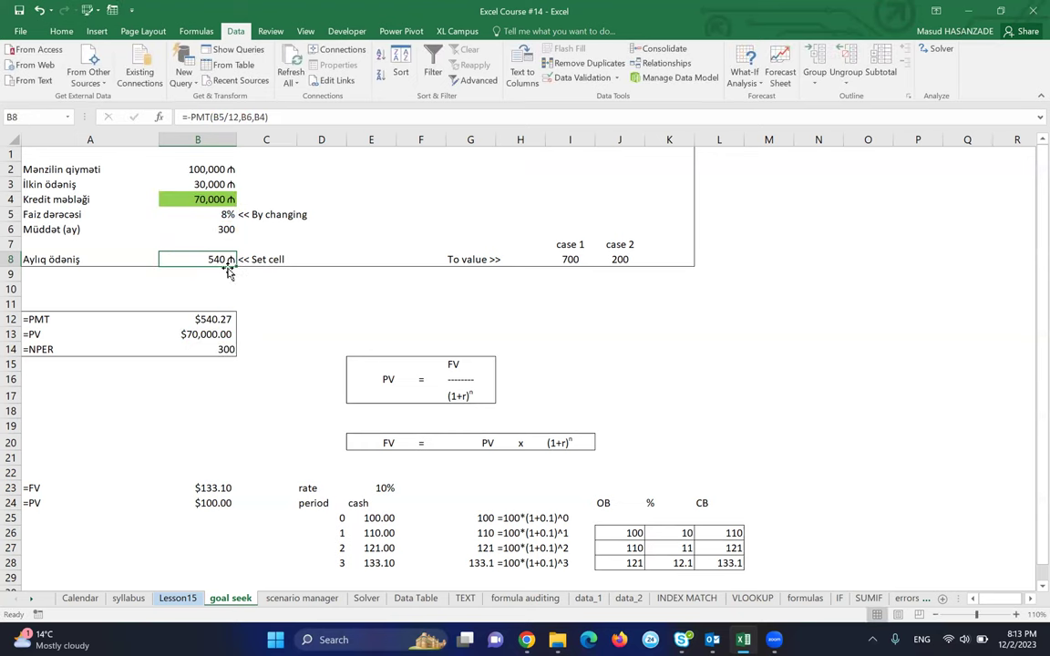
click(206, 273)
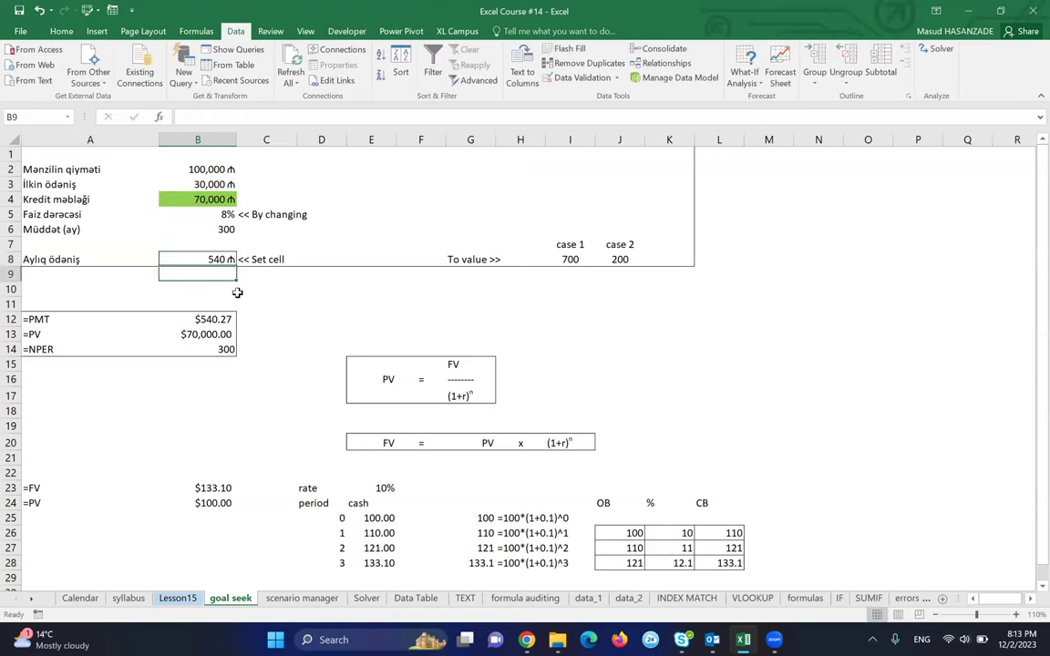
text(=)
key(Up)
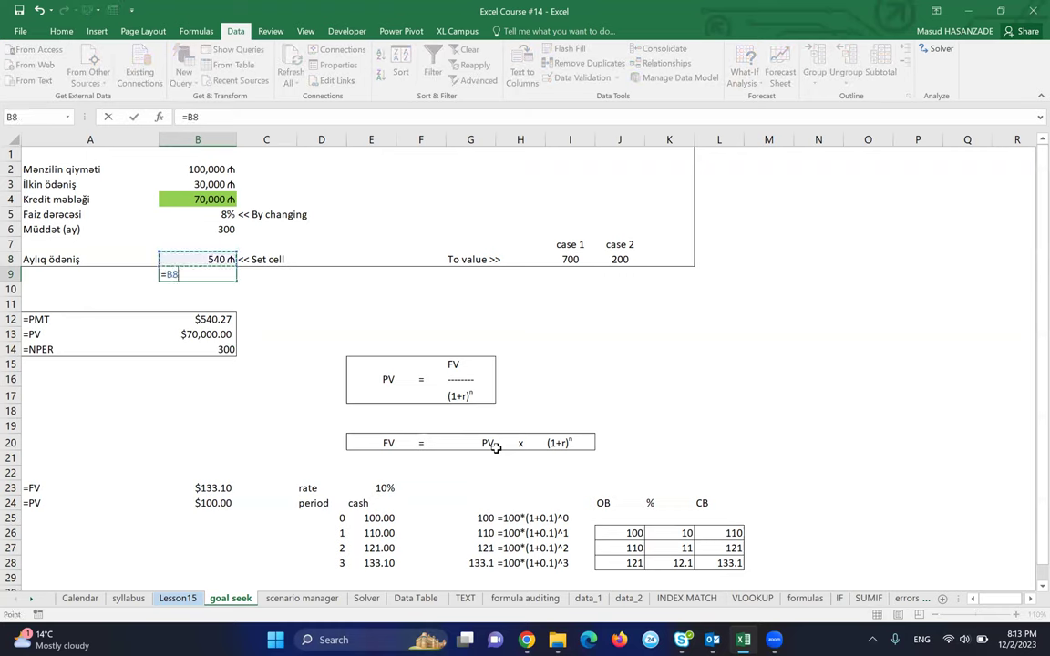
text(*)
click(191, 228)
key(ctrl+Return)
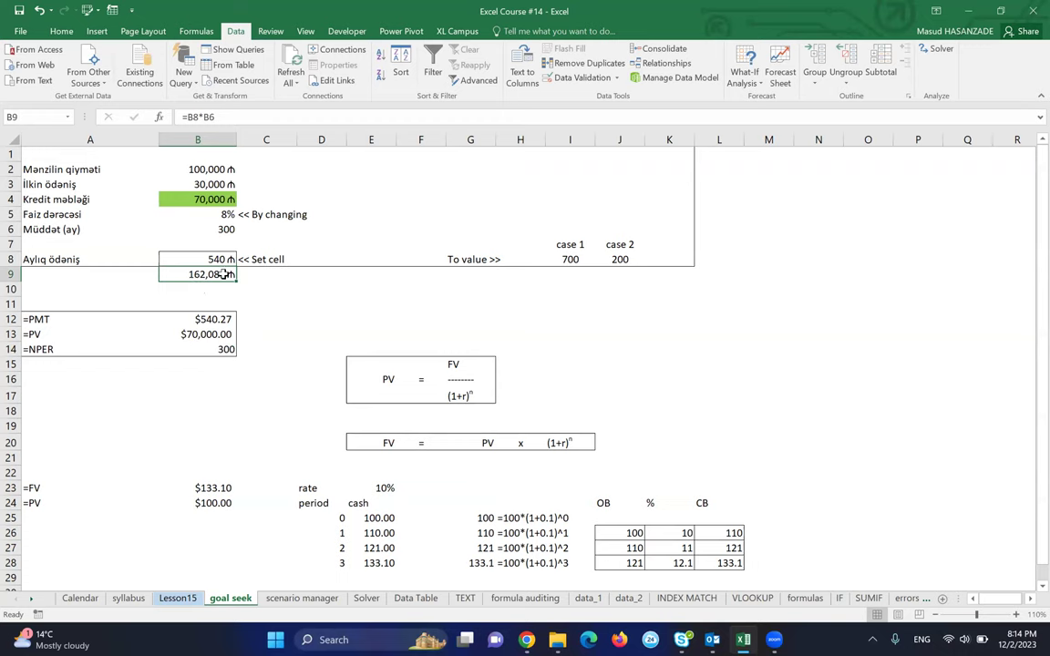
click(193, 200)
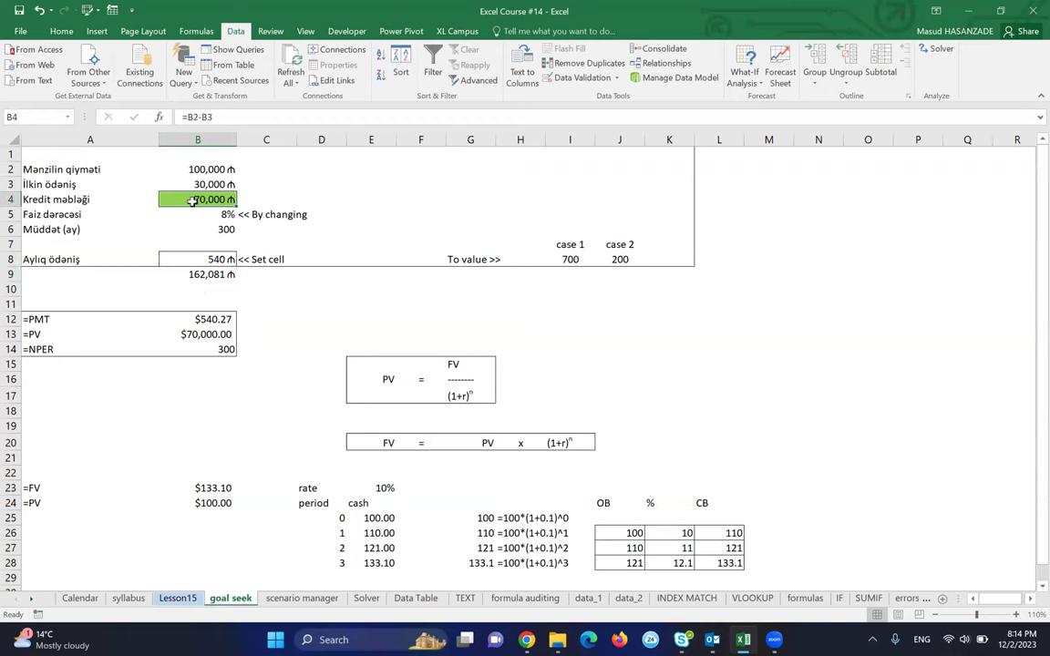
click(195, 288)
text(=)
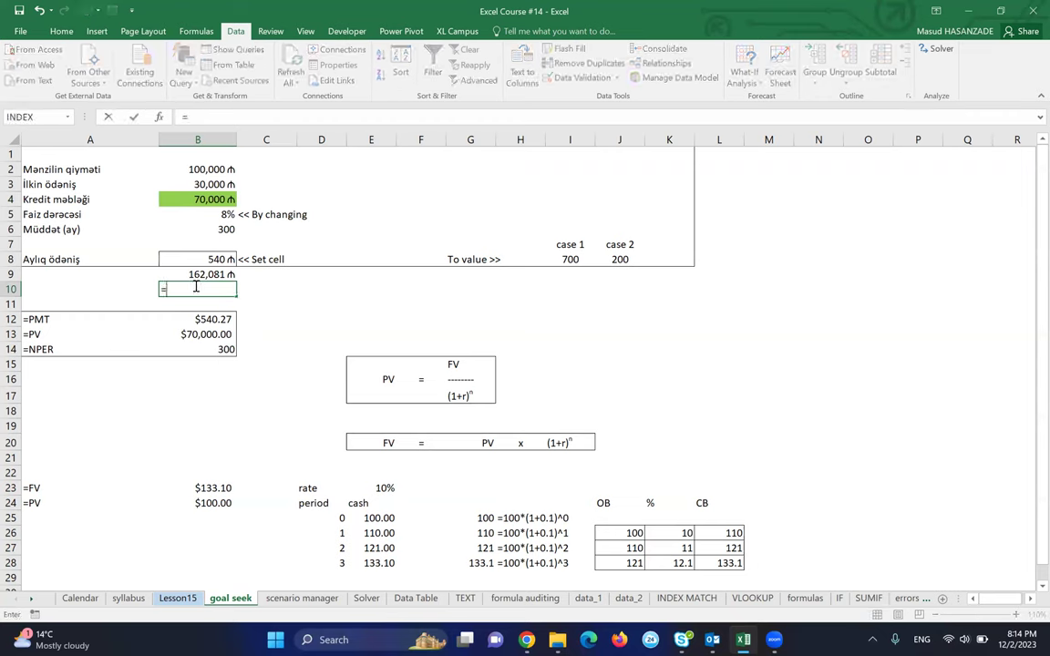
text(B9-)
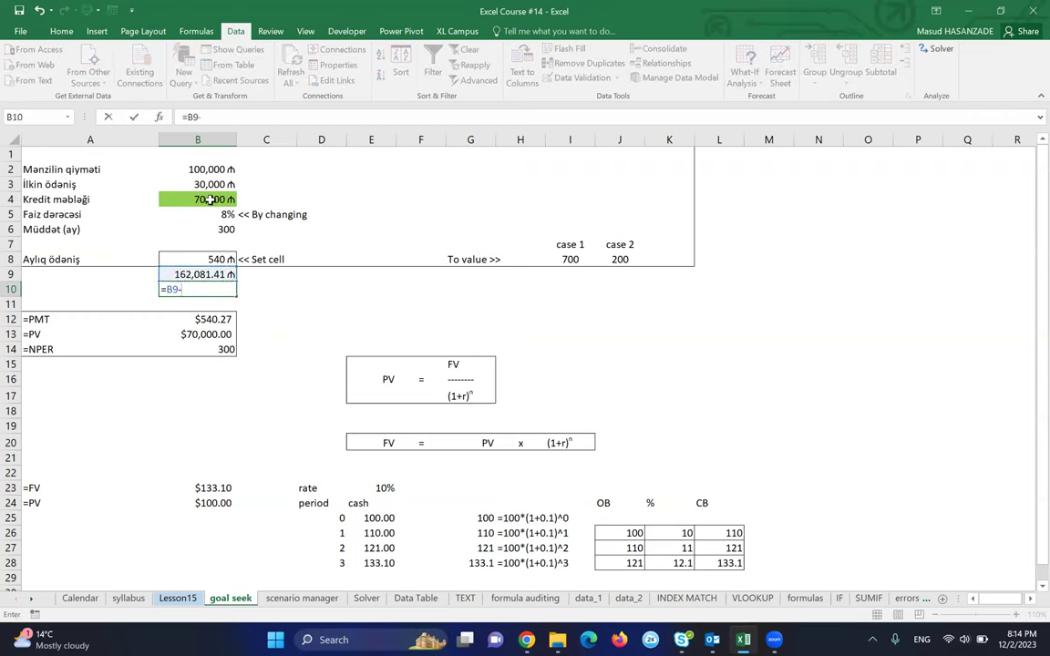
click(211, 199)
key(Return)
key(Up)
key(F2)
key(Escape)
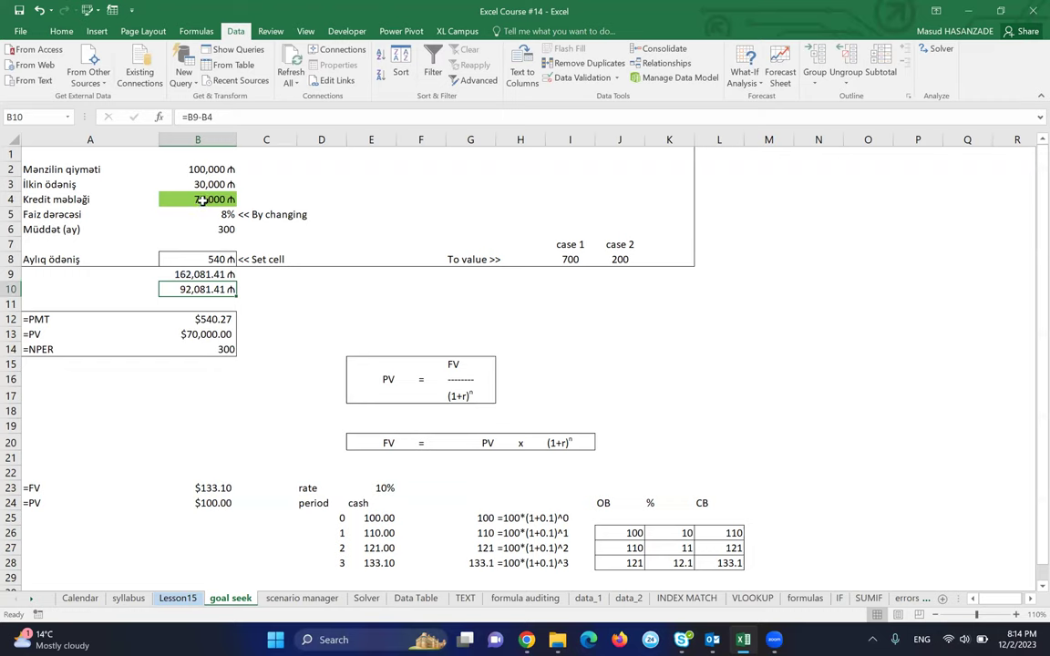
click(180, 274)
key(Down)
key(Delete)
key(Up)
- Clear the total-paid result in B9 and point out the case 1 target of 700
key(Delete)
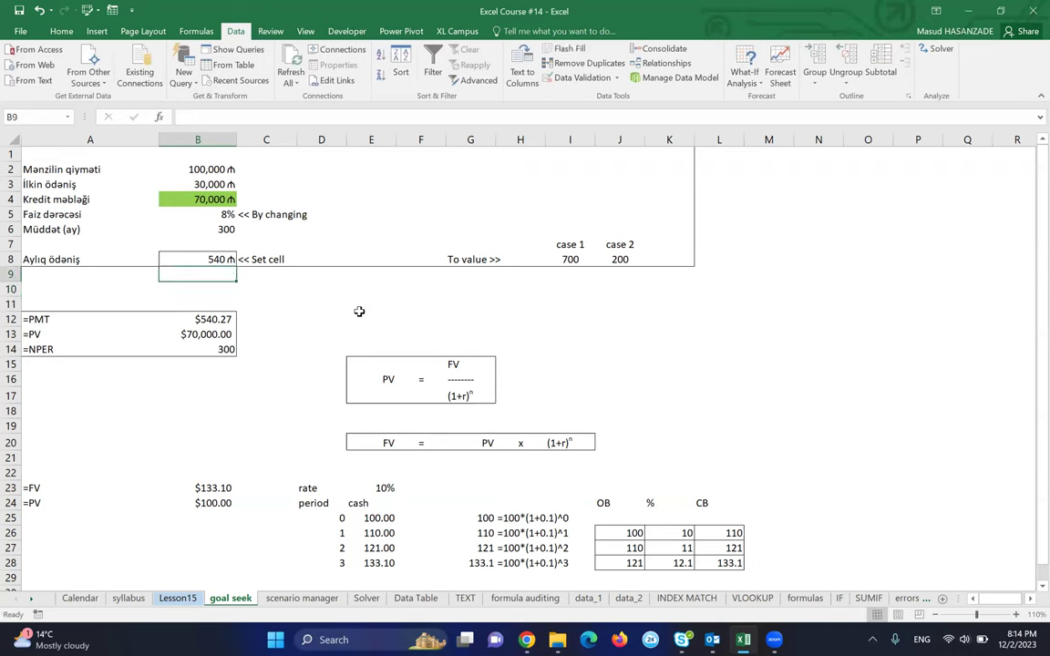
click(206, 257)
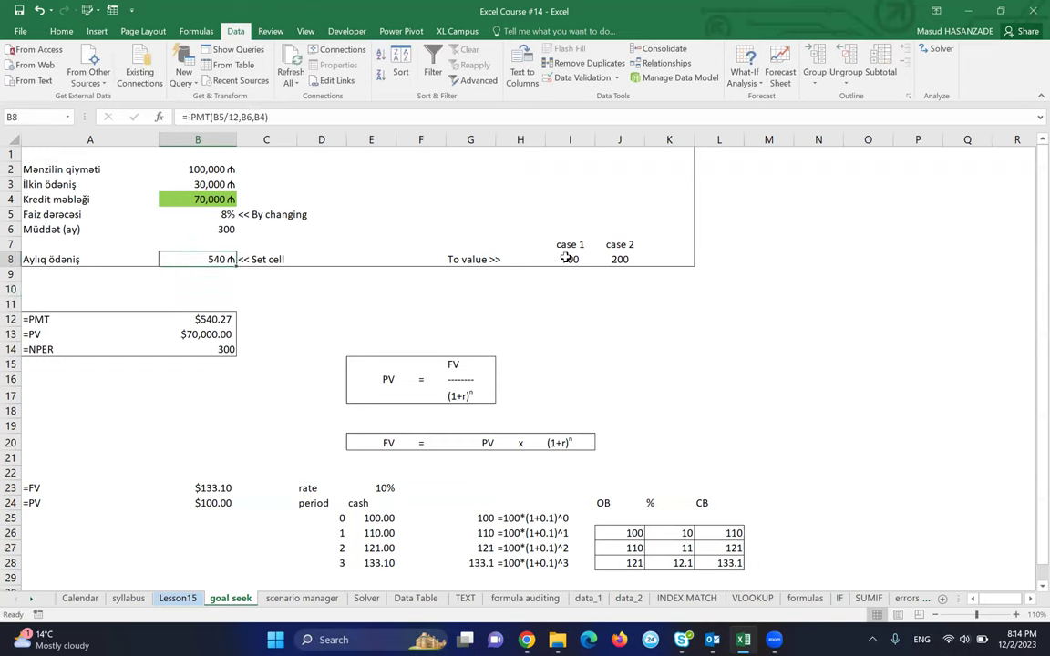
key(Right)
key(Right)
key(Right)
key(Up)
key(Right)
key(Right)
key(Right)
key(Right)
key(Down)
key(Up)
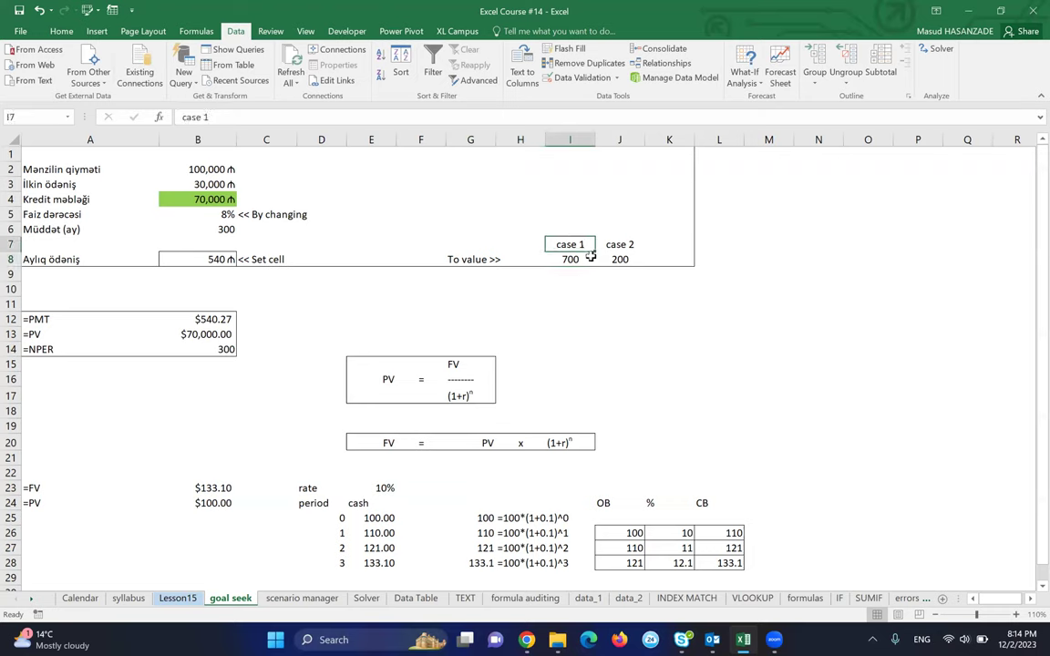
click(569, 258)
- Point out payment B8, rate B5 and the case 2 target 200, then start Goal Seek on B8
click(199, 260)
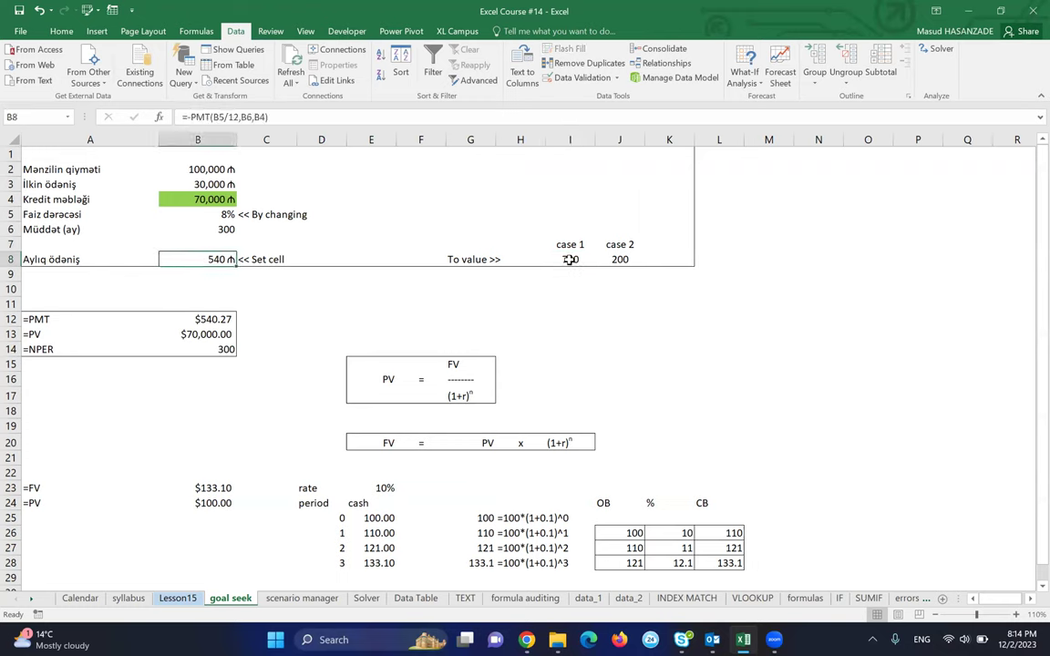
click(215, 212)
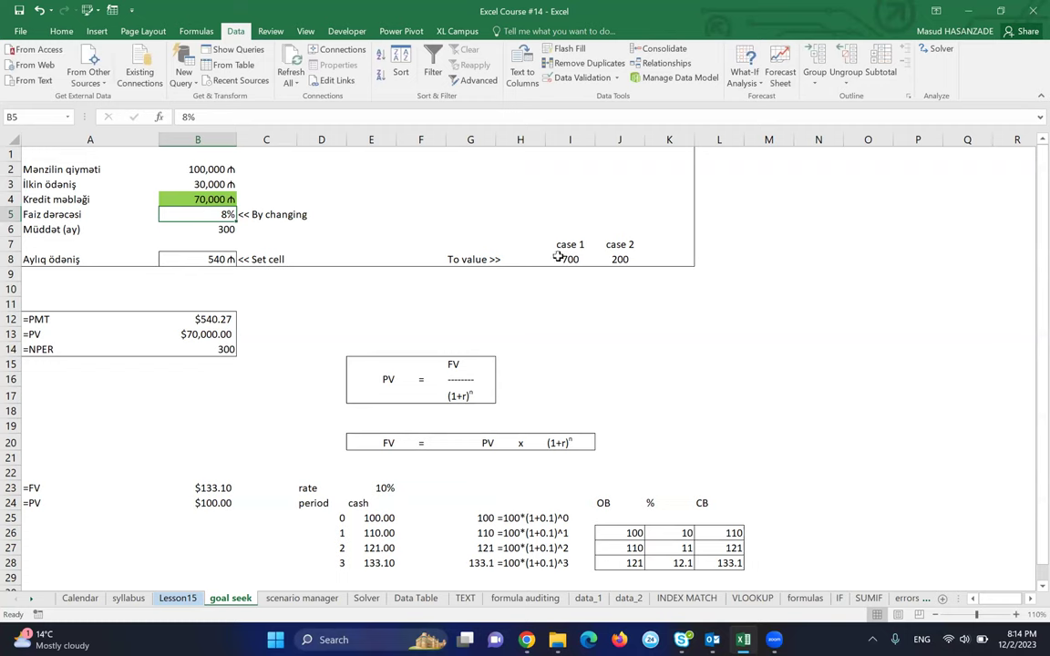
click(623, 258)
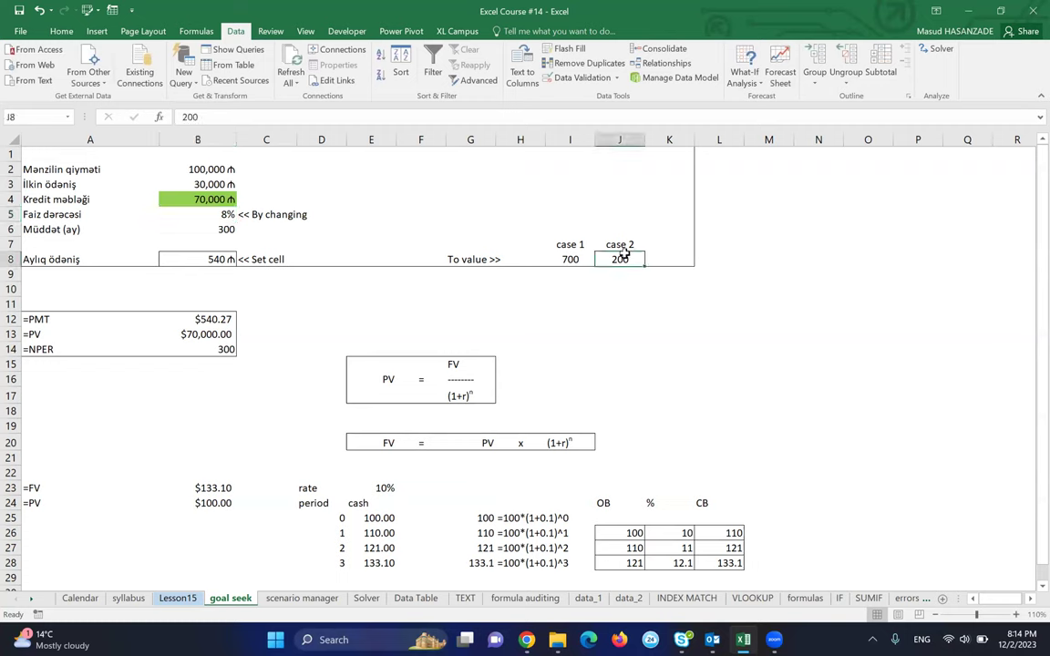
click(197, 262)
click(621, 261)
click(198, 212)
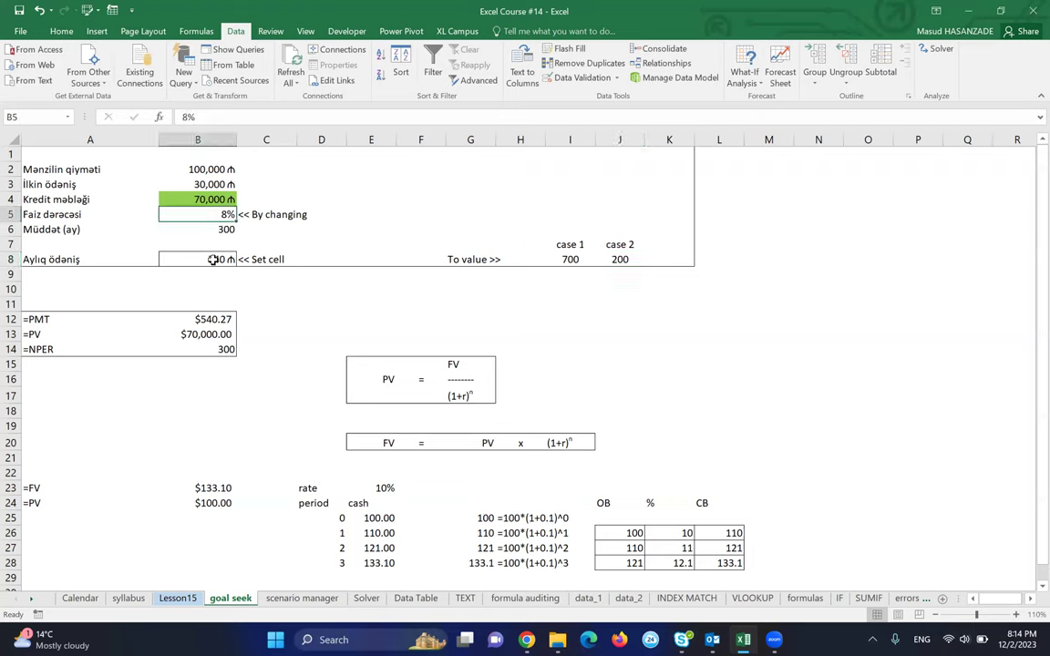
click(215, 258)
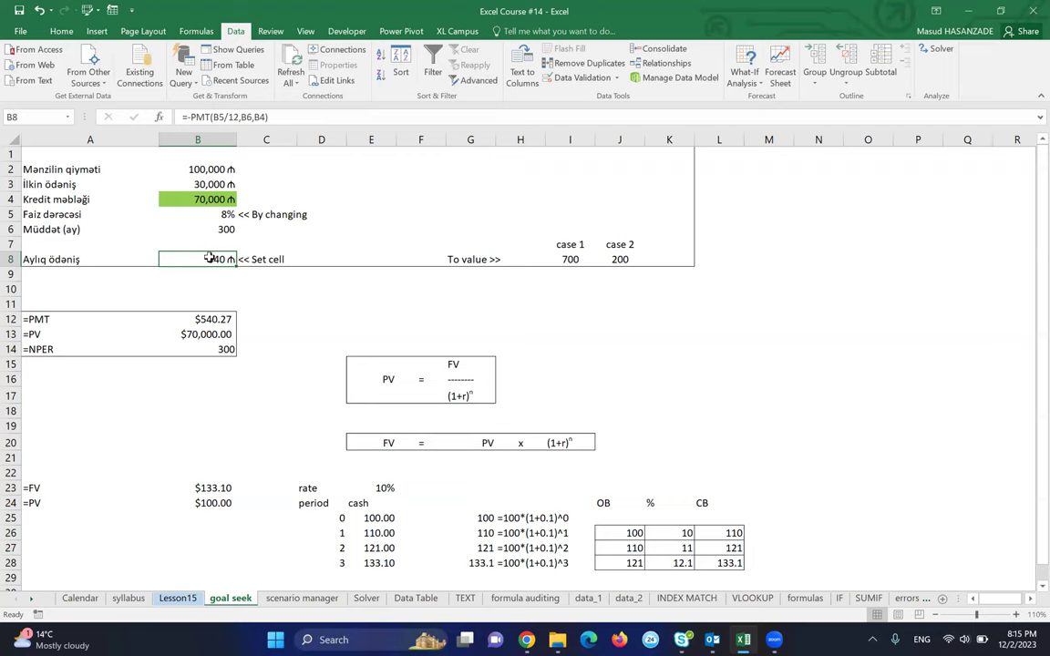
click(744, 73)
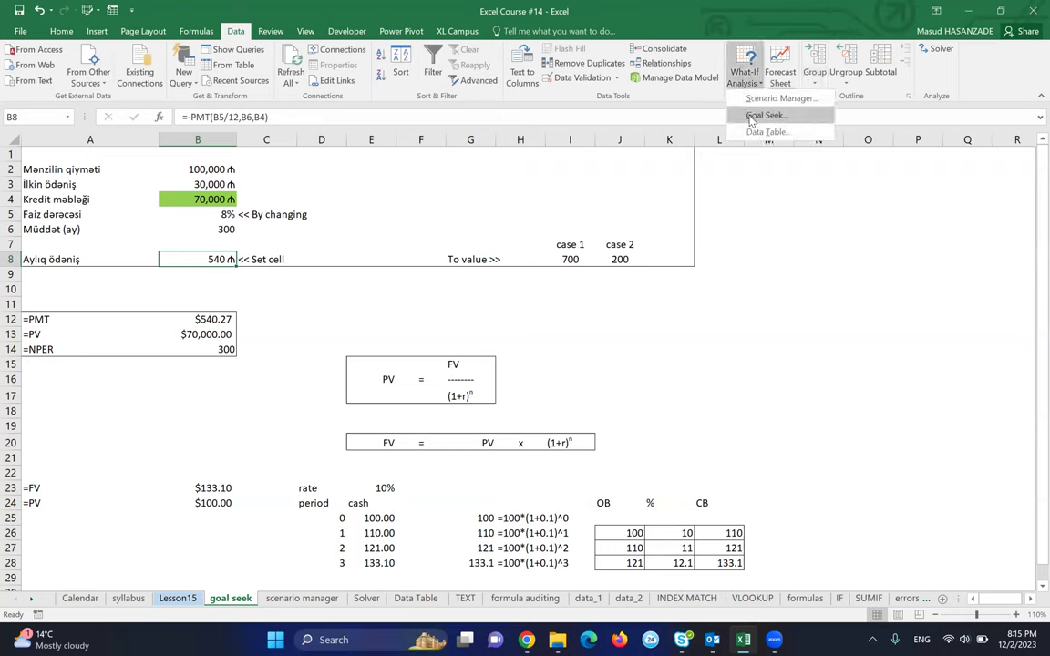
click(766, 115)
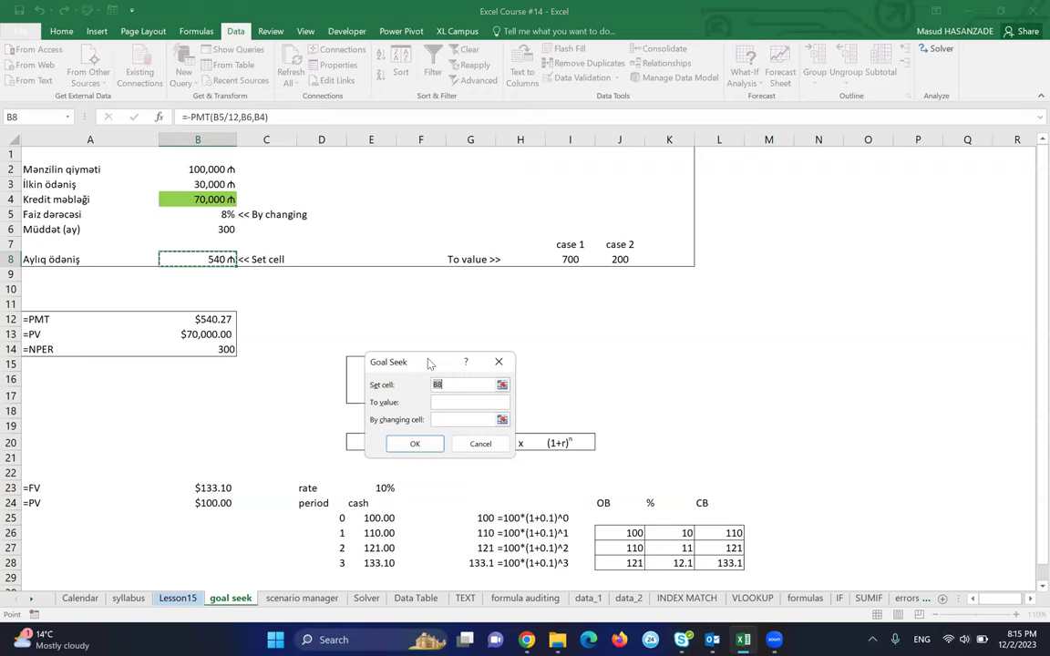
- Goal Seek B8 to 700 by changing B5, then cancel the 11% result
drag(430, 364, 403, 152)
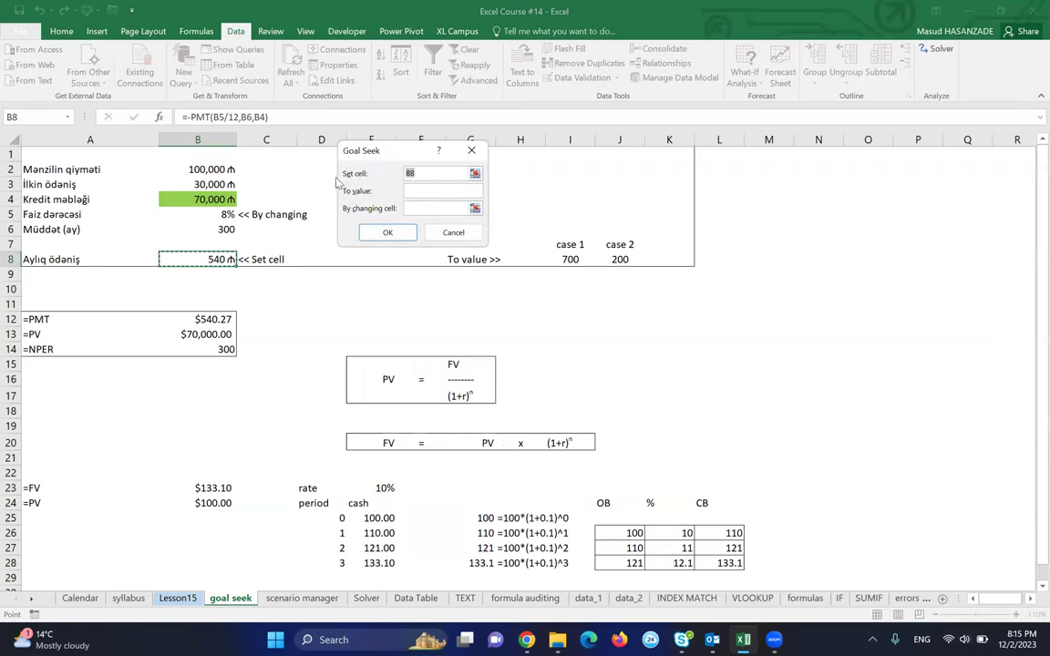
click(195, 260)
click(422, 190)
text(700)
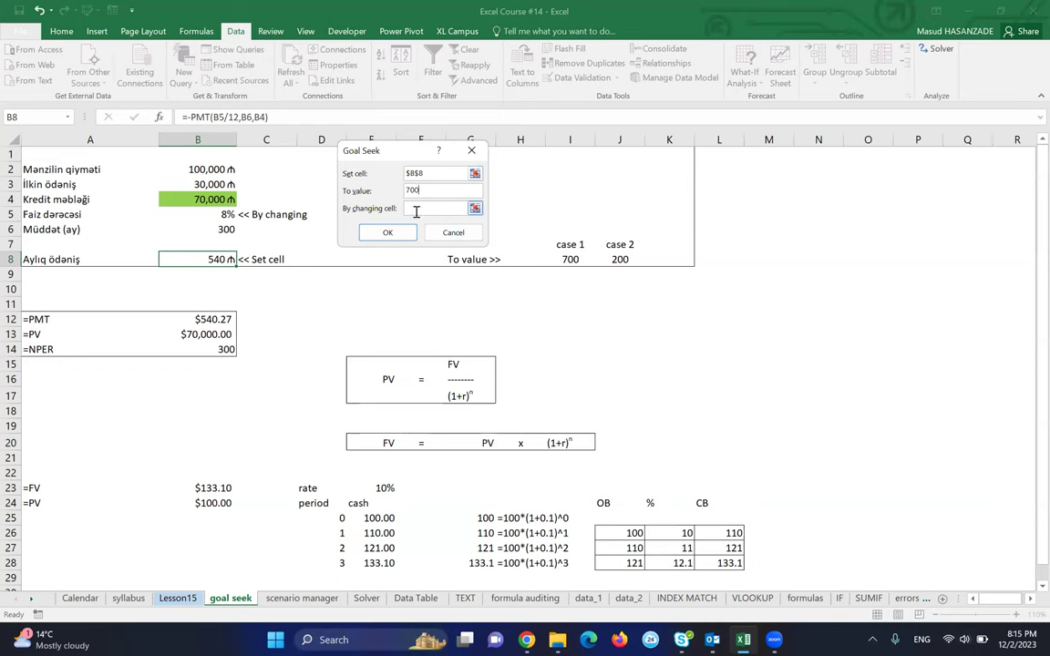
click(416, 209)
click(191, 216)
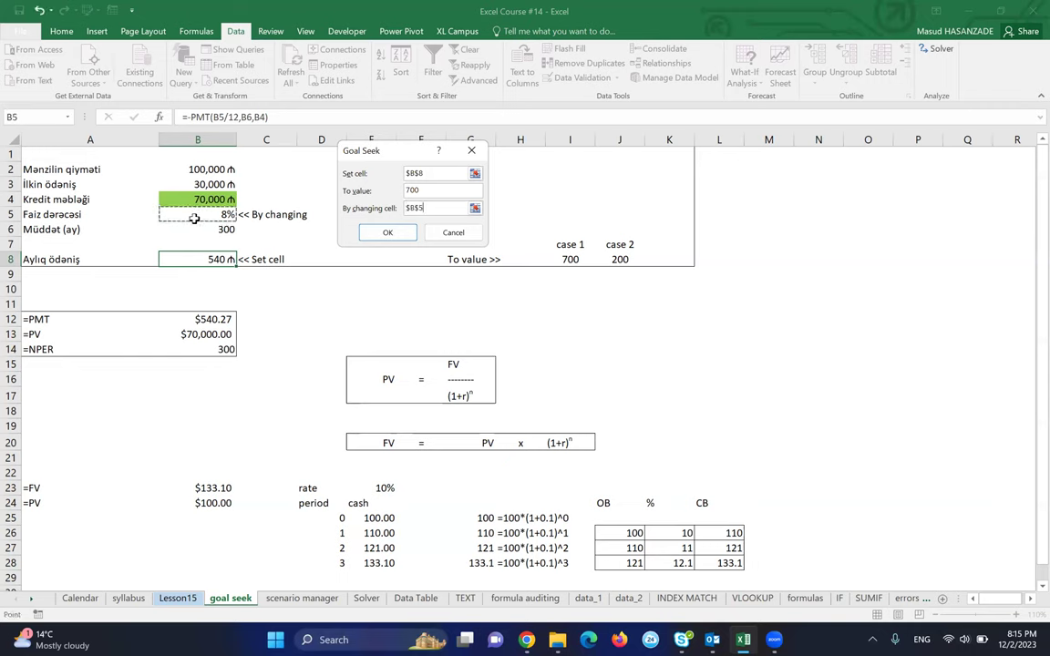
click(376, 235)
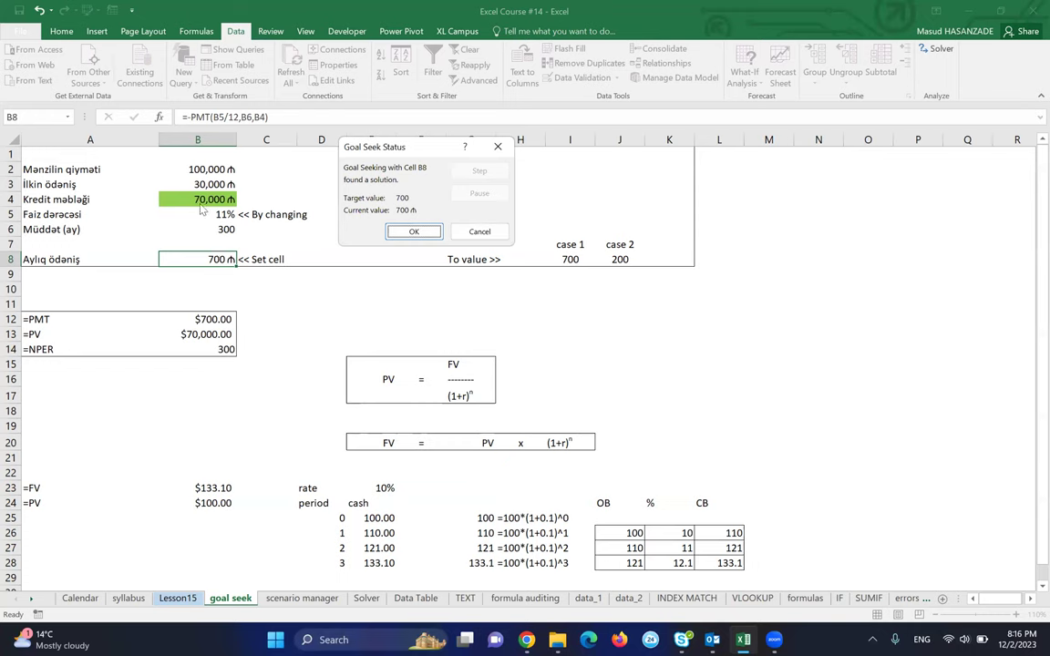
click(458, 225)
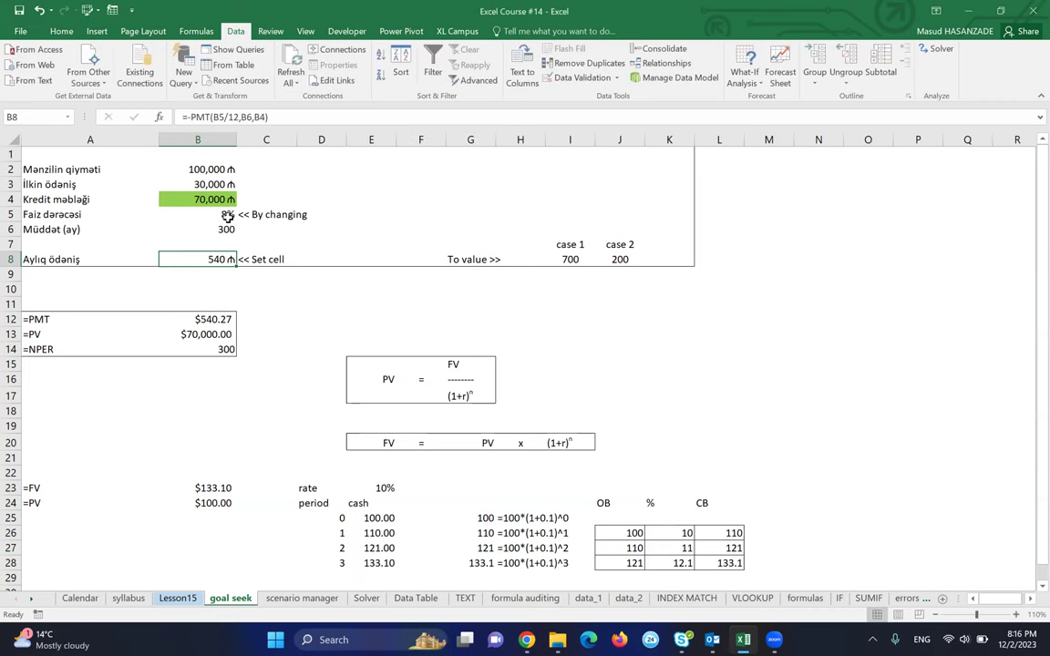
click(205, 214)
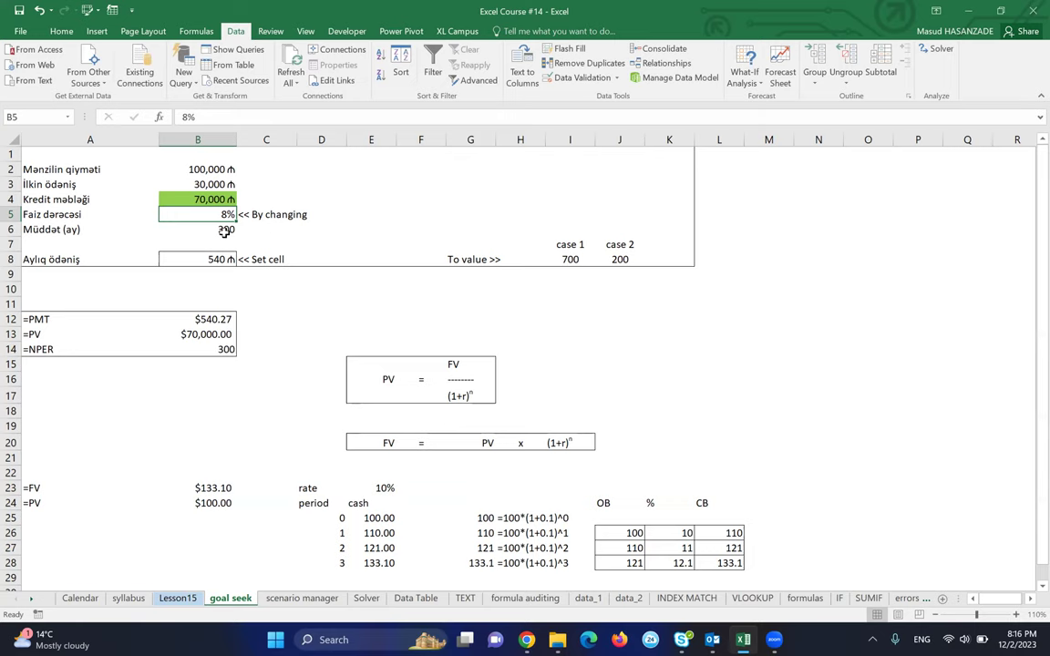
click(620, 258)
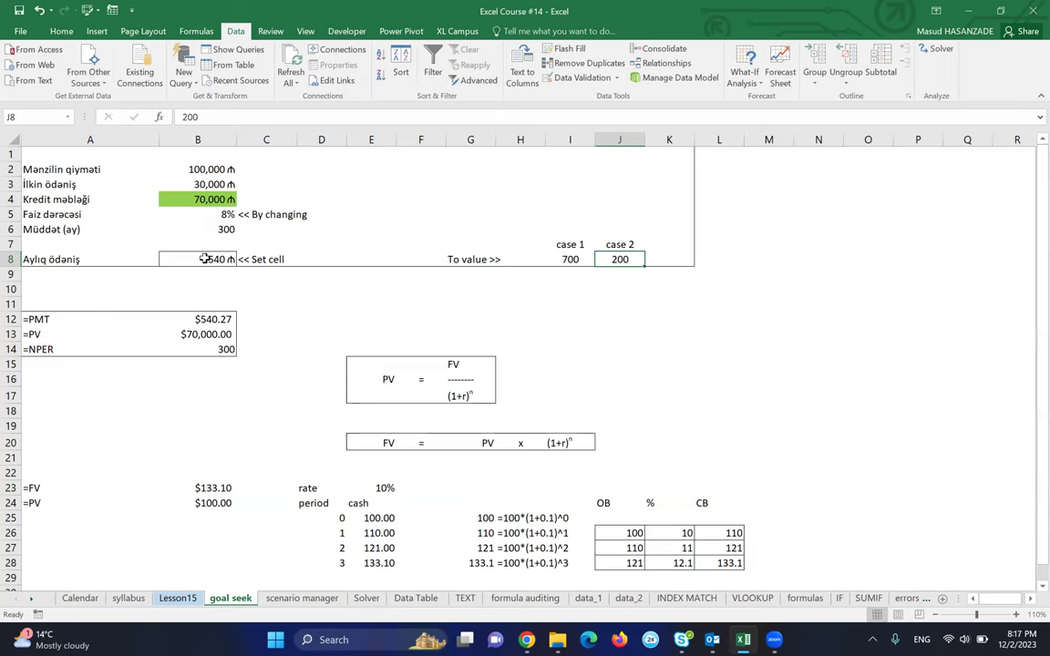
click(762, 82)
click(775, 113)
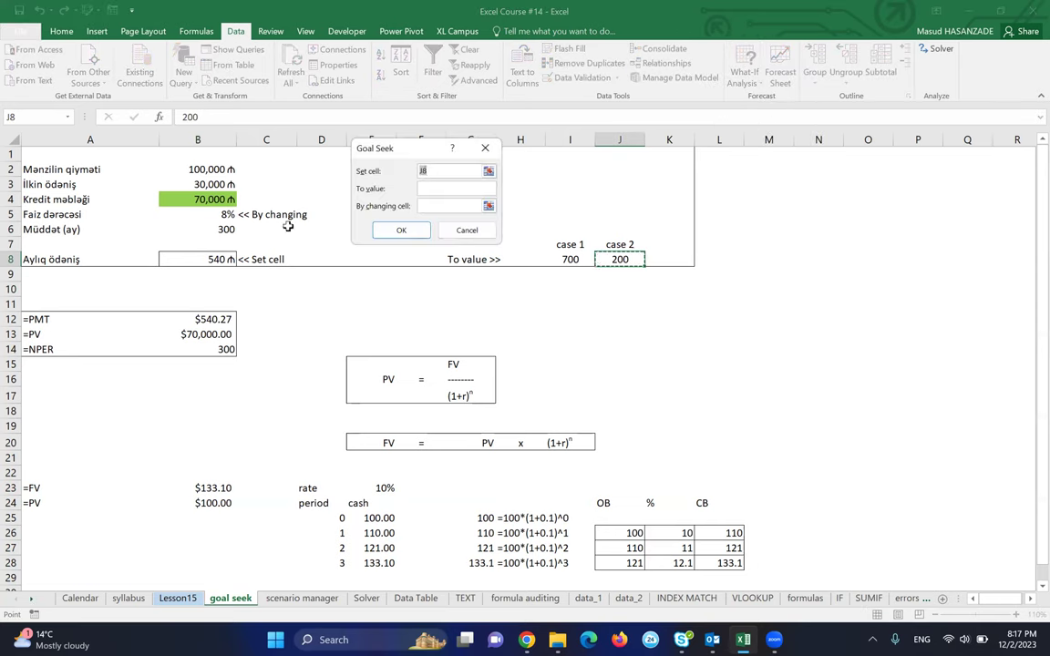
click(204, 260)
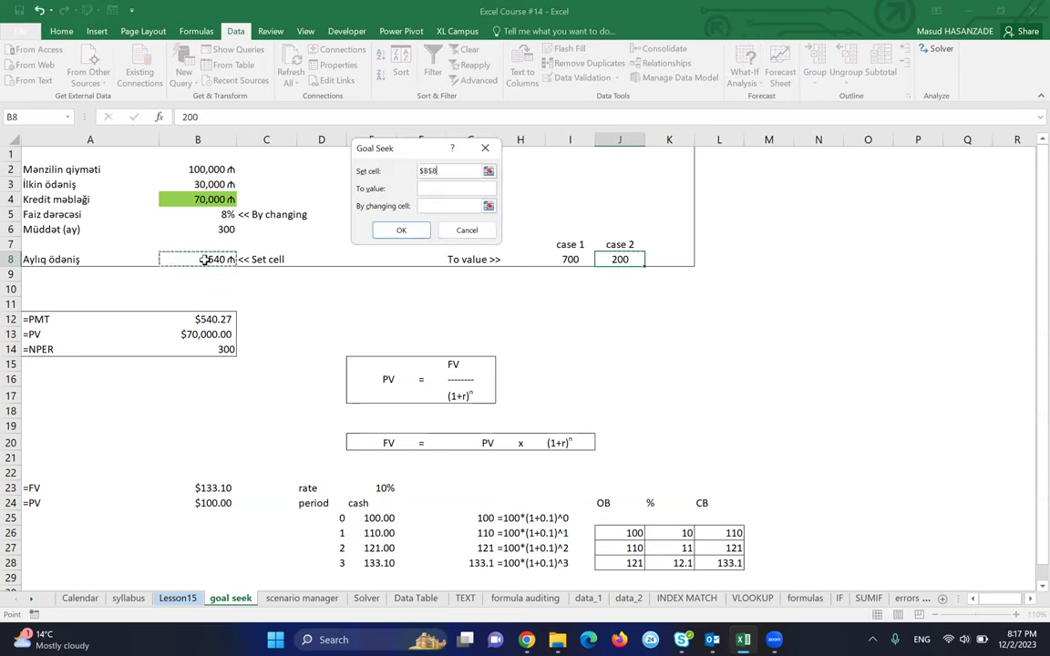
click(433, 186)
text(200)
click(440, 205)
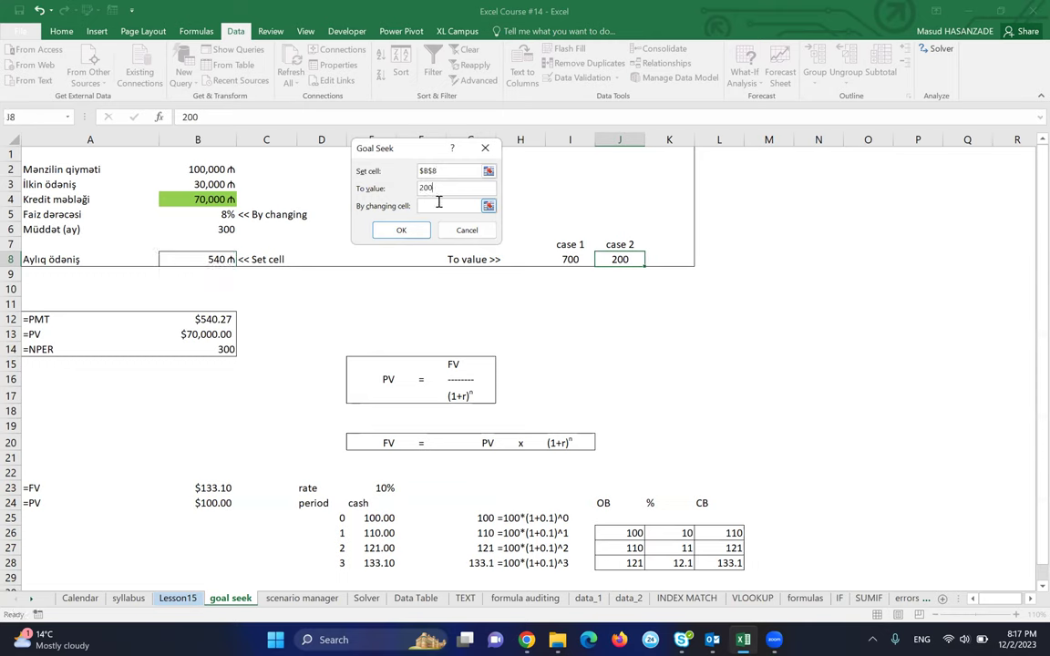
click(201, 214)
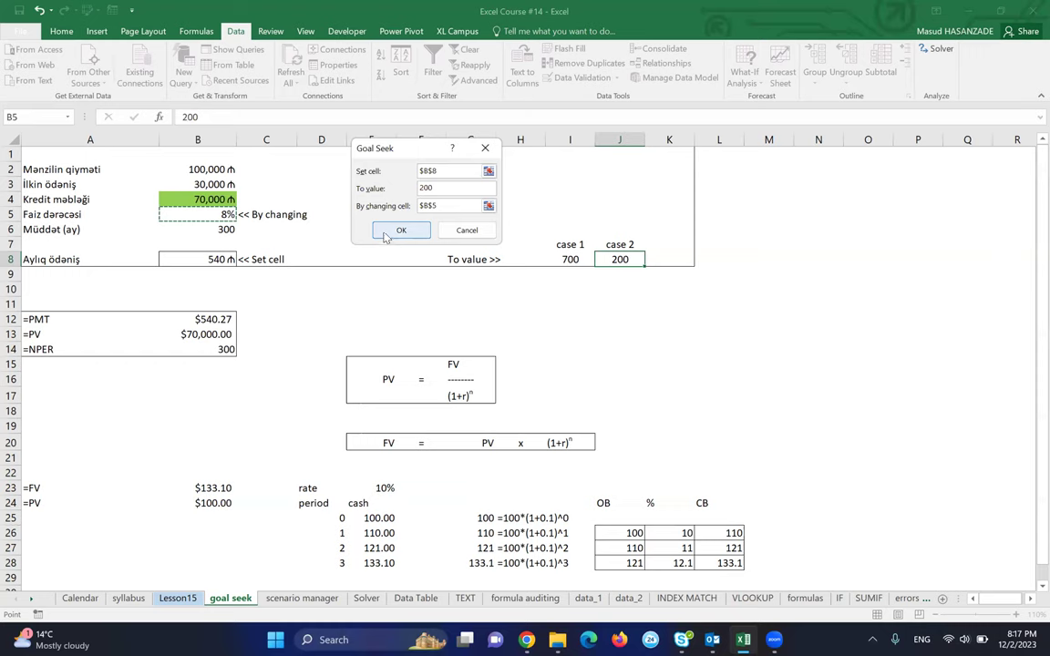
click(401, 230)
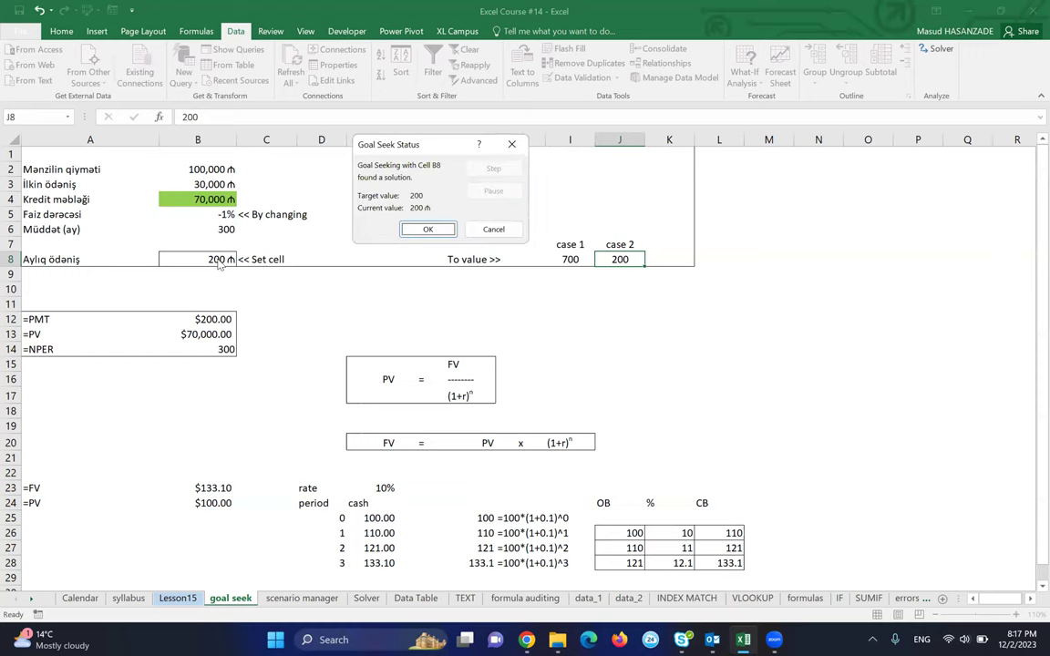
click(493, 228)
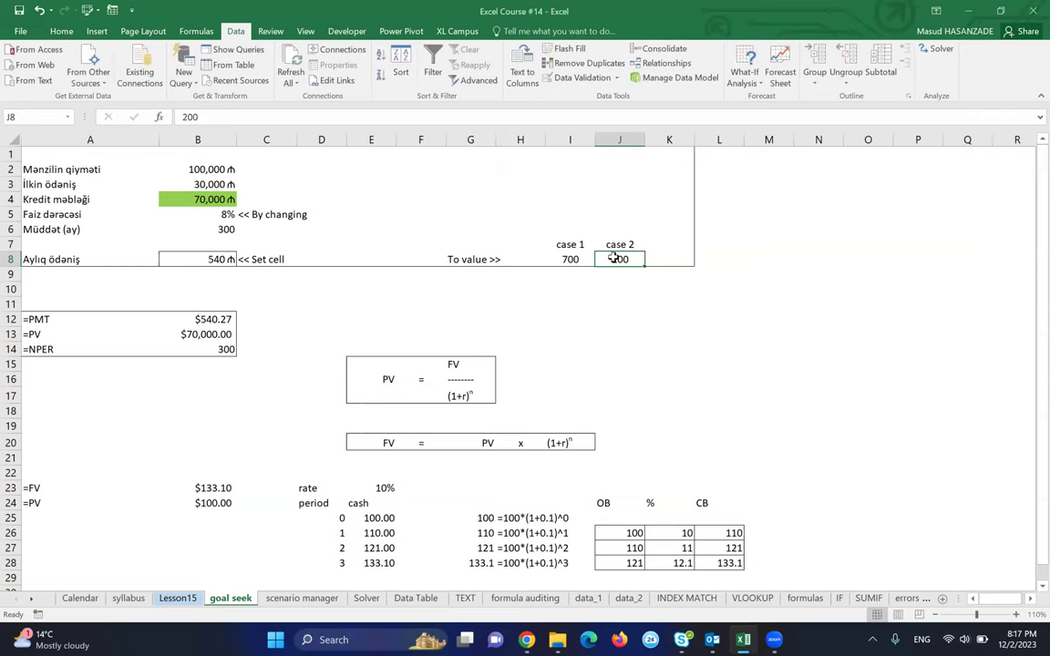
- Enter 350 as the case 2 target in J8
text(350)
key(Return)
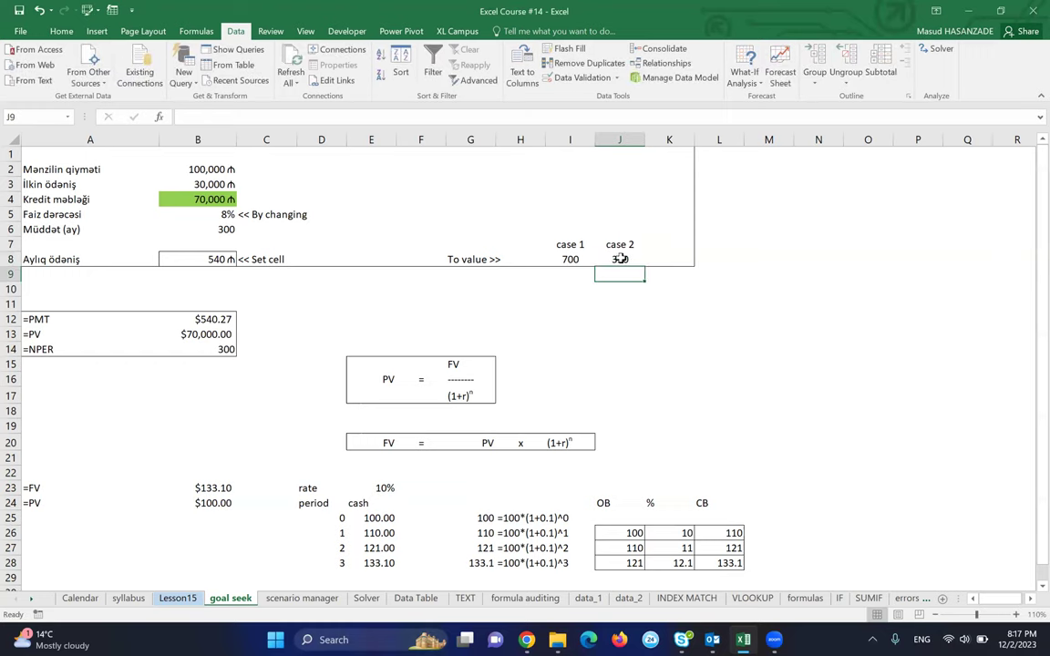
click(205, 258)
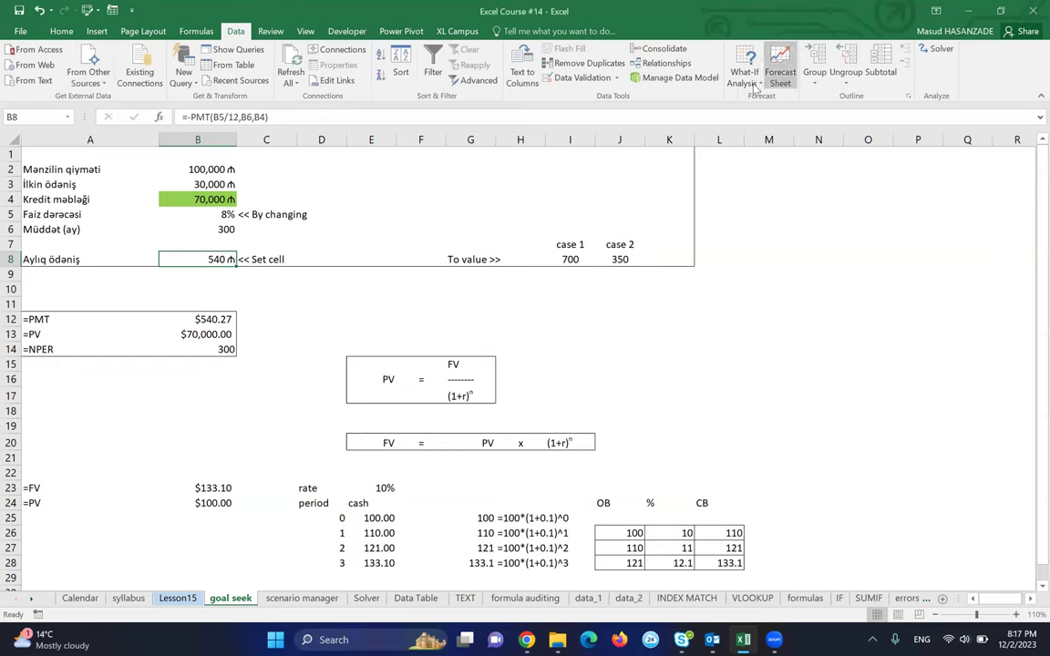
- Rerun Goal Seek setting B8 to 700 by changing B5, and cancel the 11% result
click(743, 82)
click(760, 111)
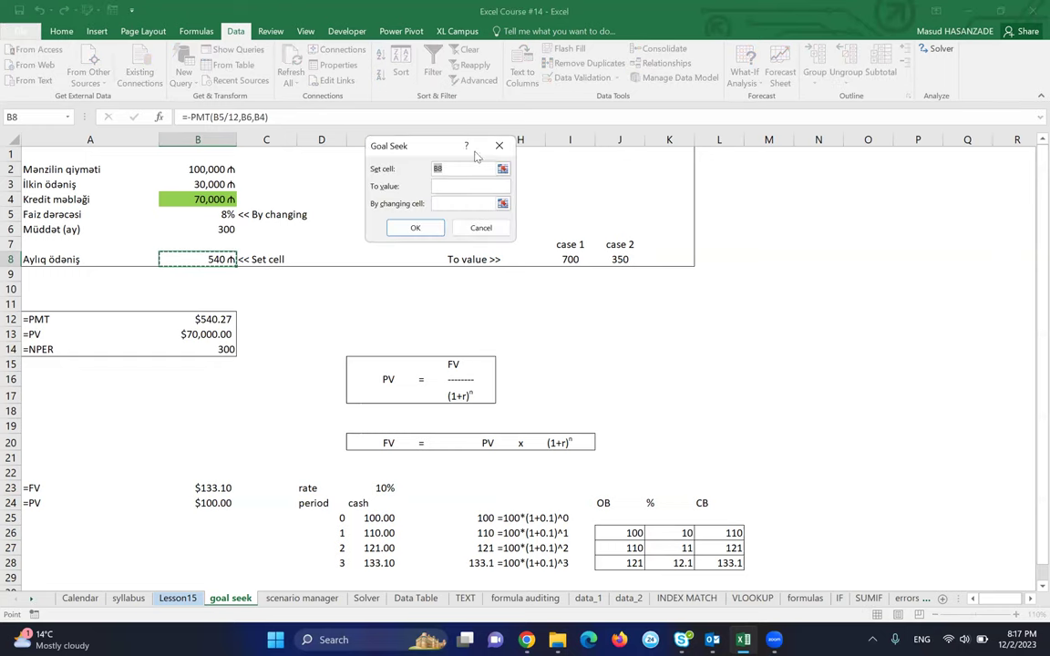
click(196, 259)
click(445, 190)
text(70)
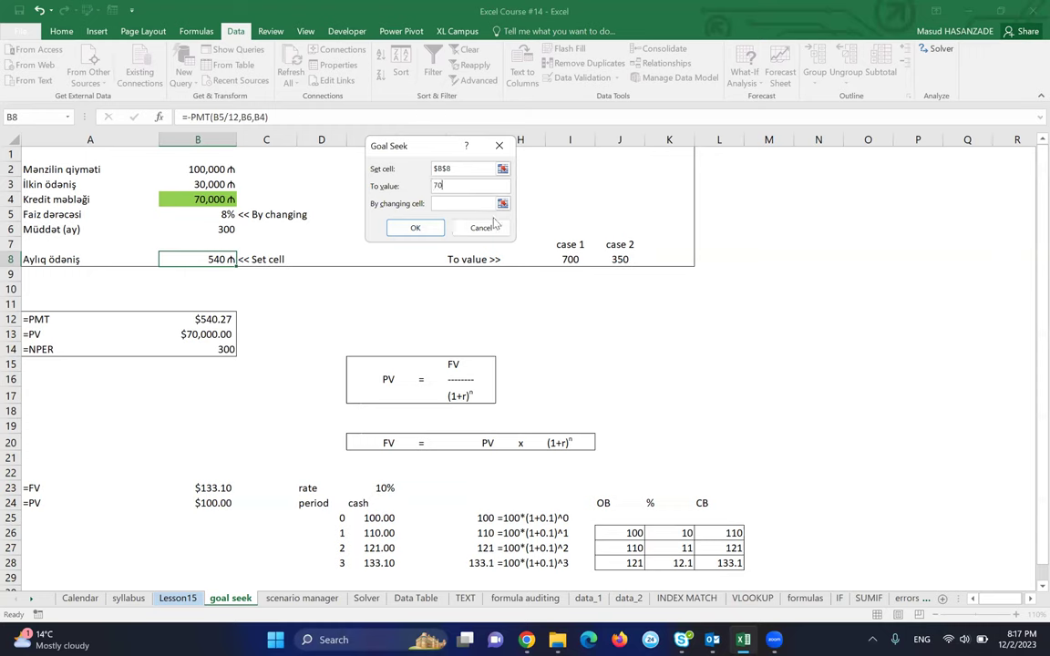
click(460, 203)
click(203, 214)
click(416, 228)
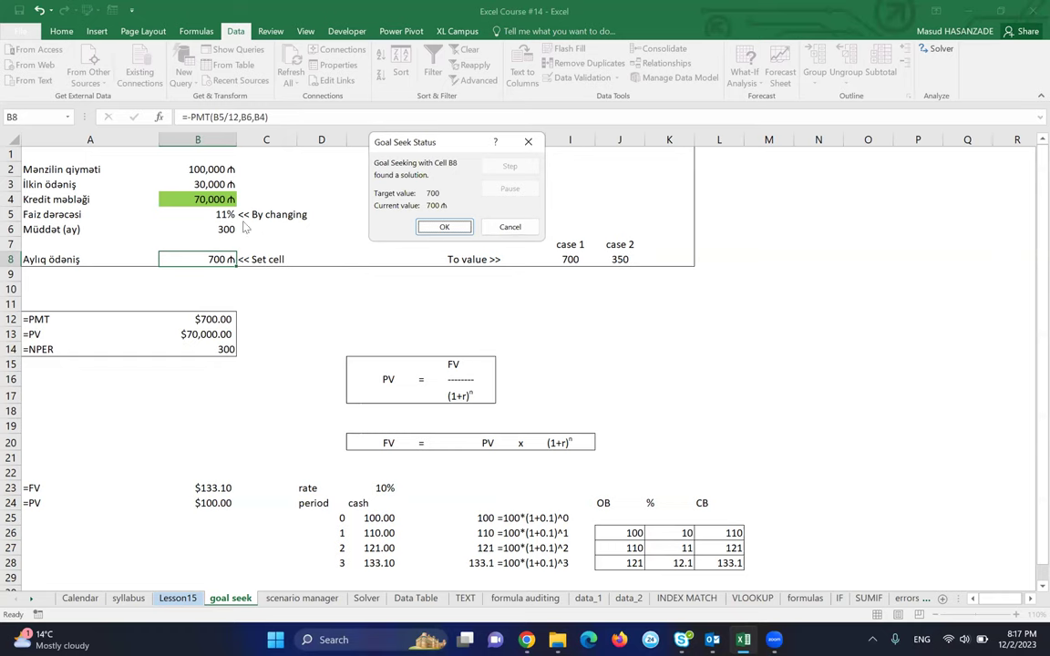
click(507, 226)
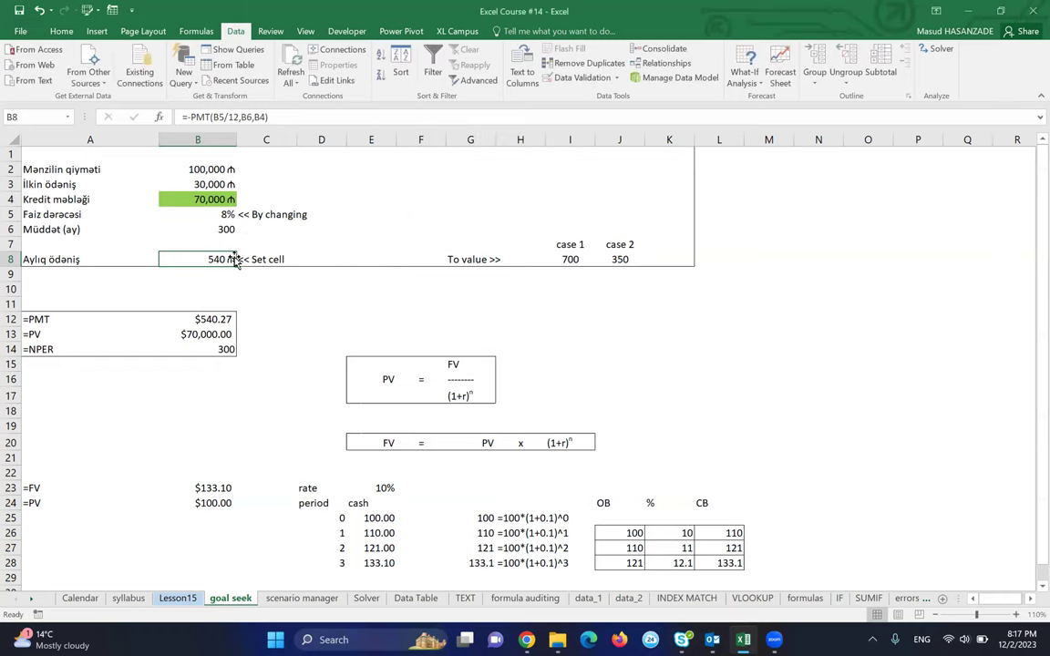
key(alt)
key(a)
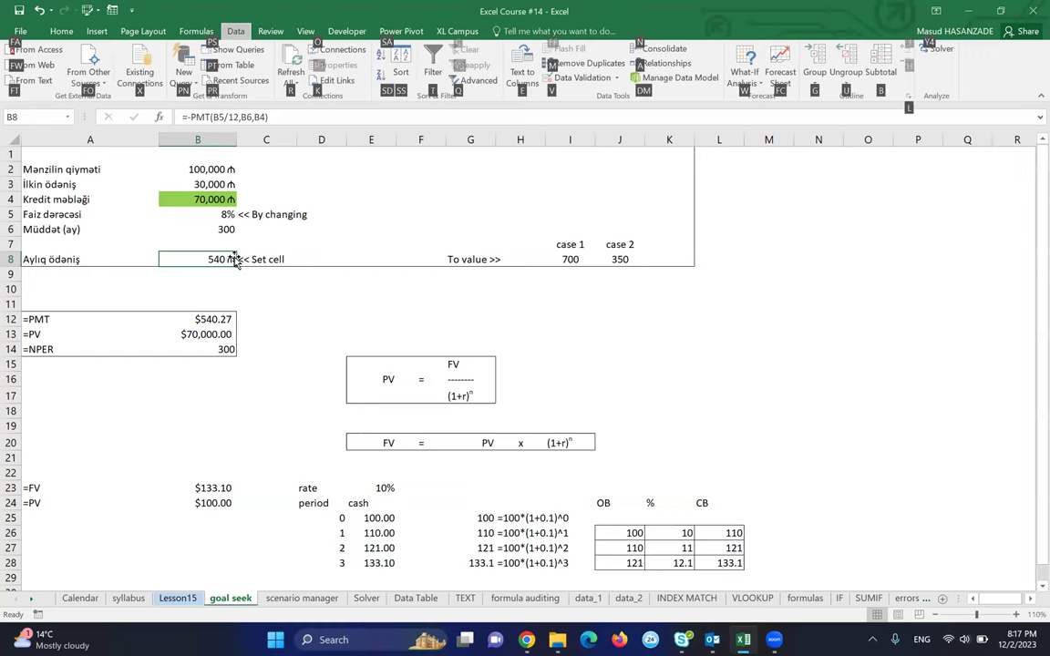
key(w)
key(g)
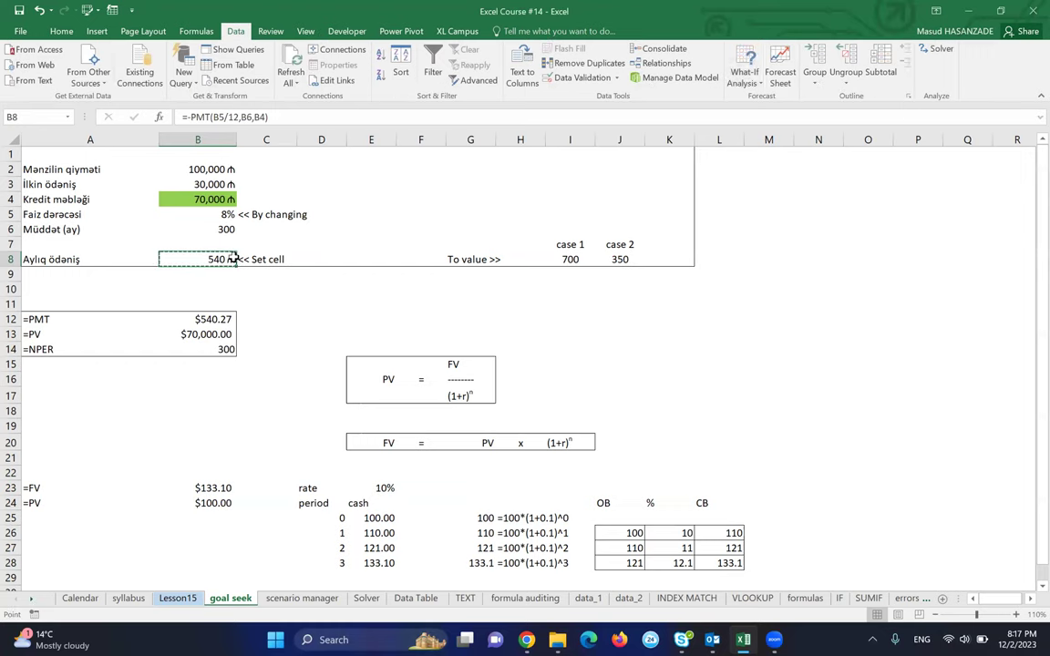
click(199, 262)
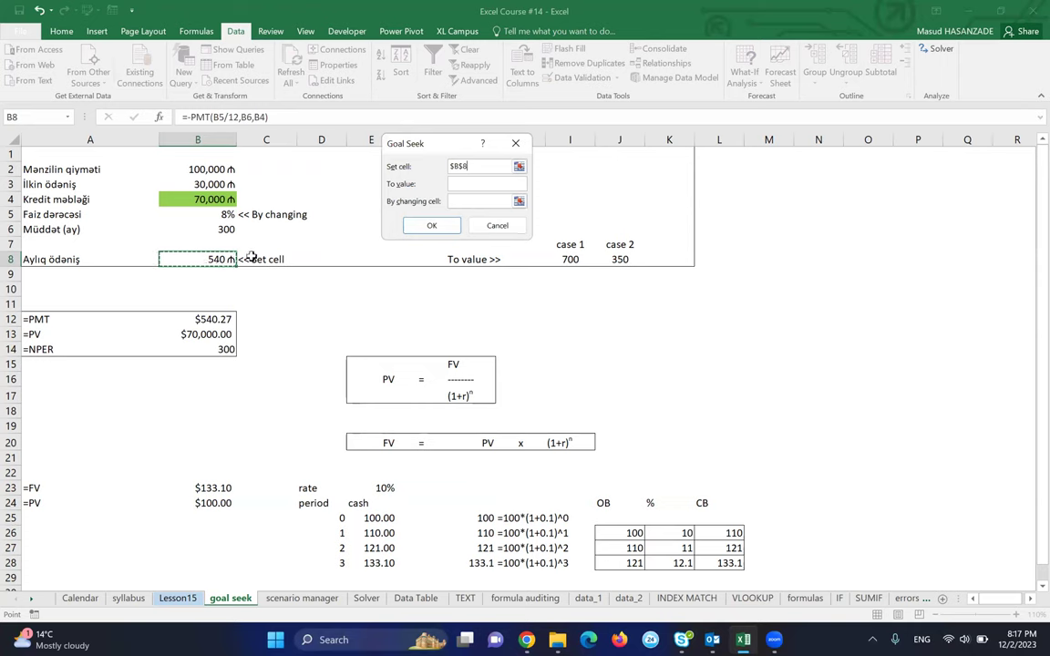
click(492, 184)
text(350)
key(Tab)
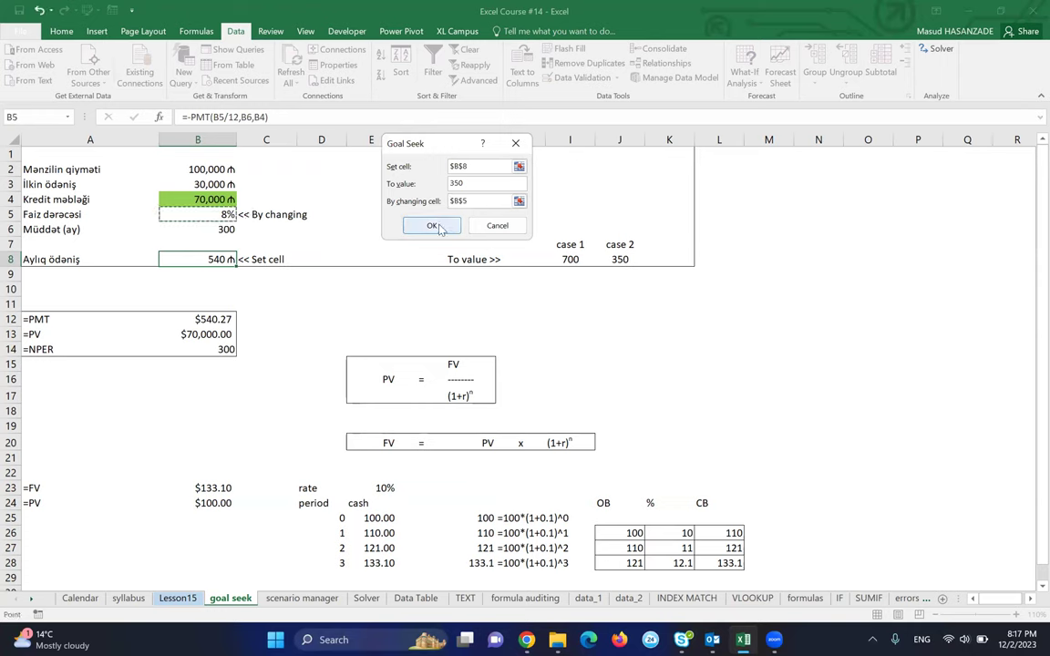
click(434, 226)
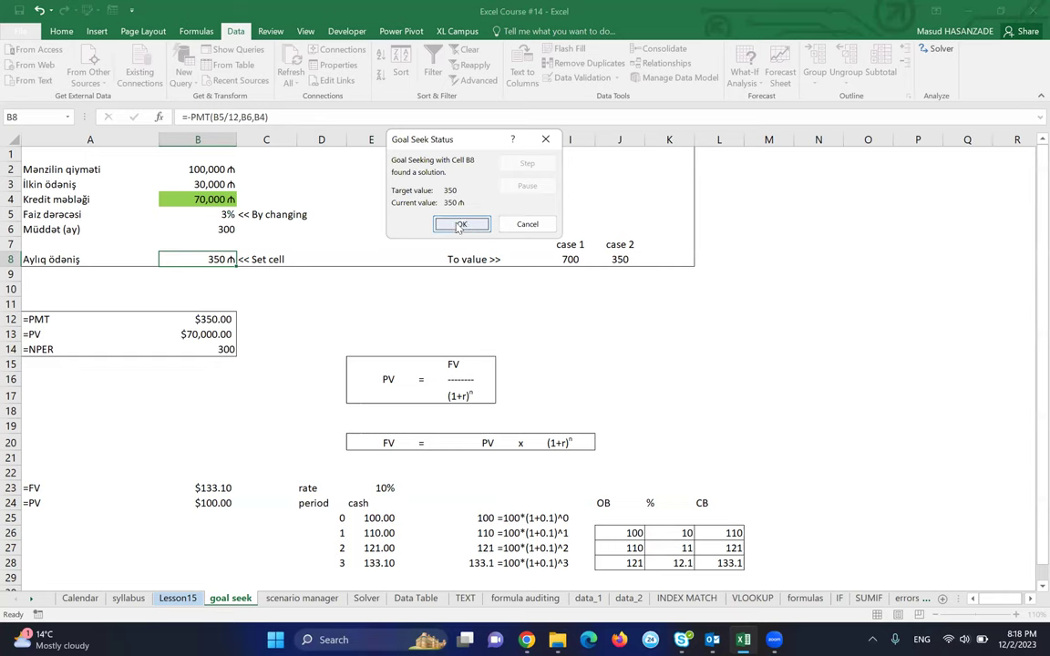
click(525, 223)
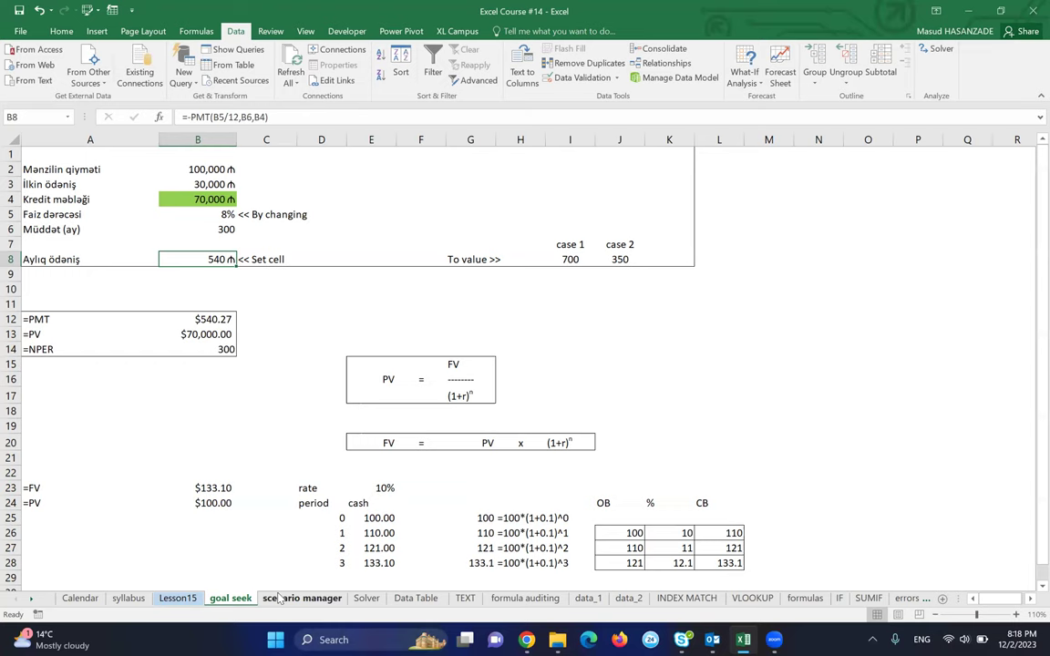
click(195, 315)
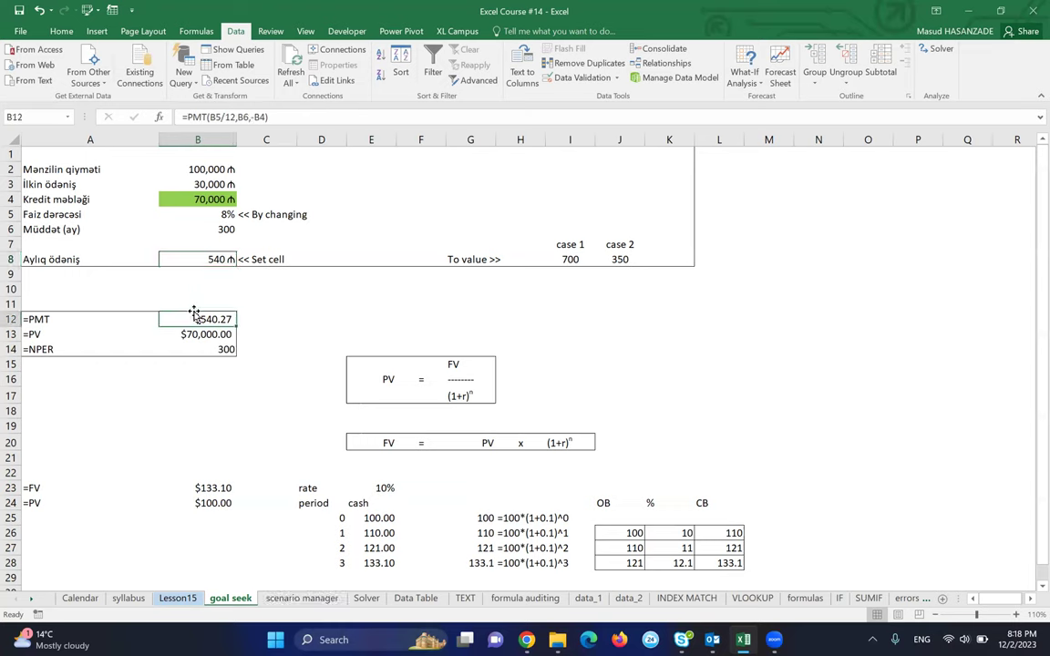
double_click(194, 316)
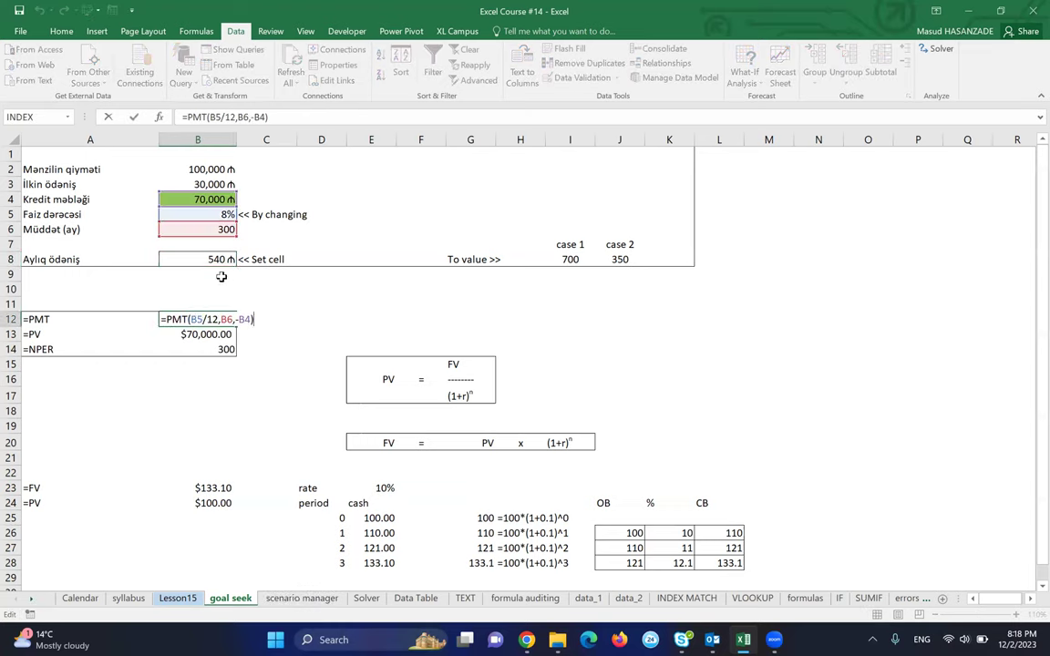
key(Escape)
key(Down)
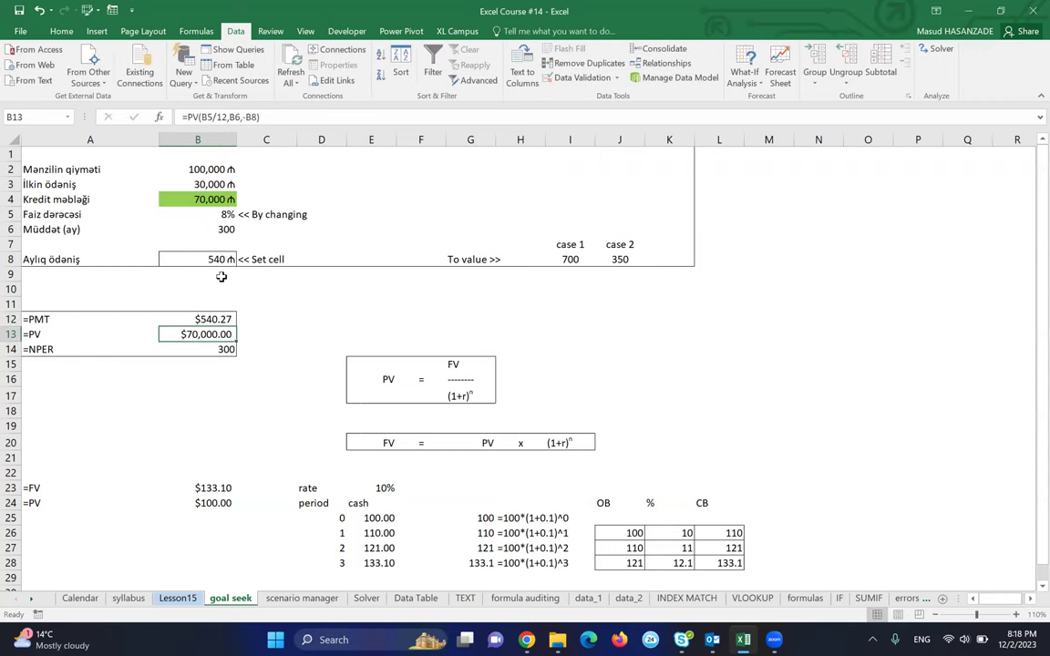
double_click(211, 333)
key(Escape)
key(Down)
click(217, 317)
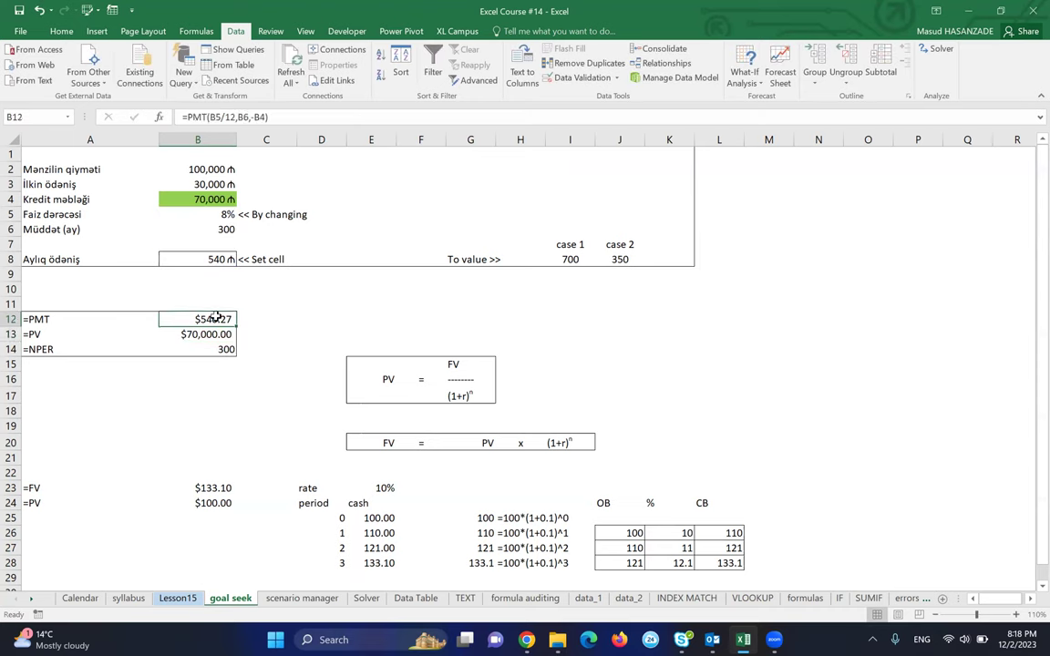
drag(217, 317, 215, 349)
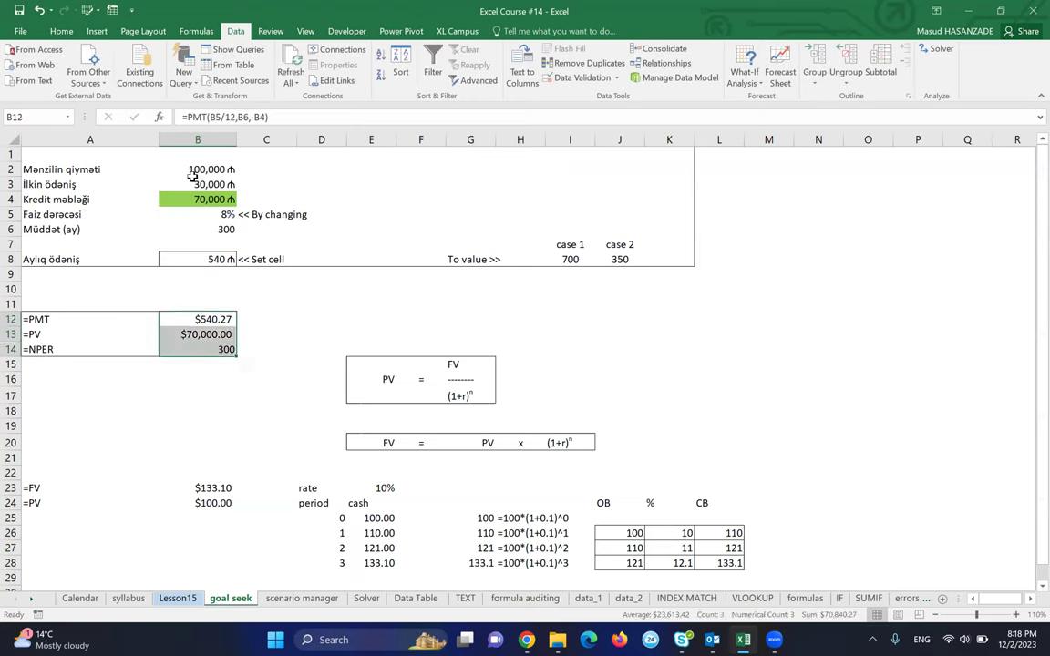
click(203, 316)
key(Down)
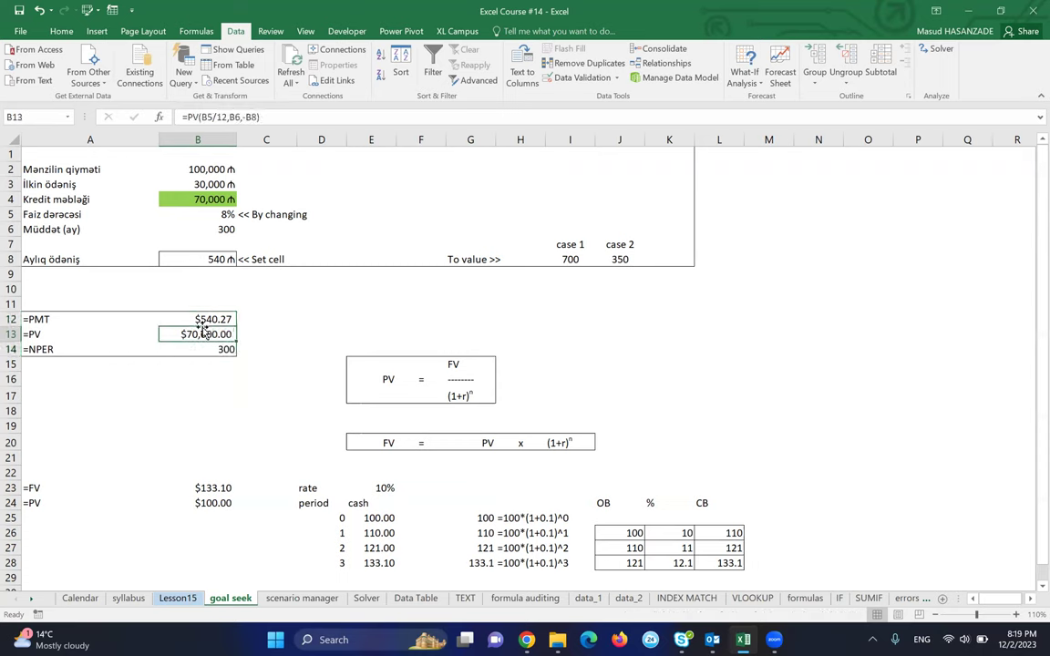
key(Up)
key(F2)
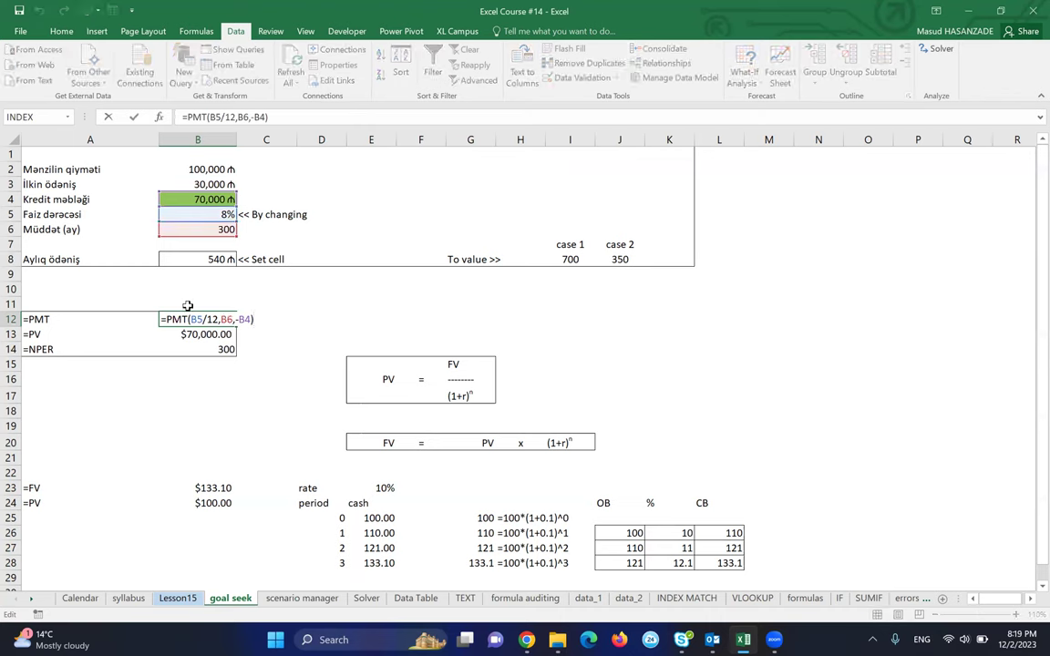
key(Return)
key(F2)
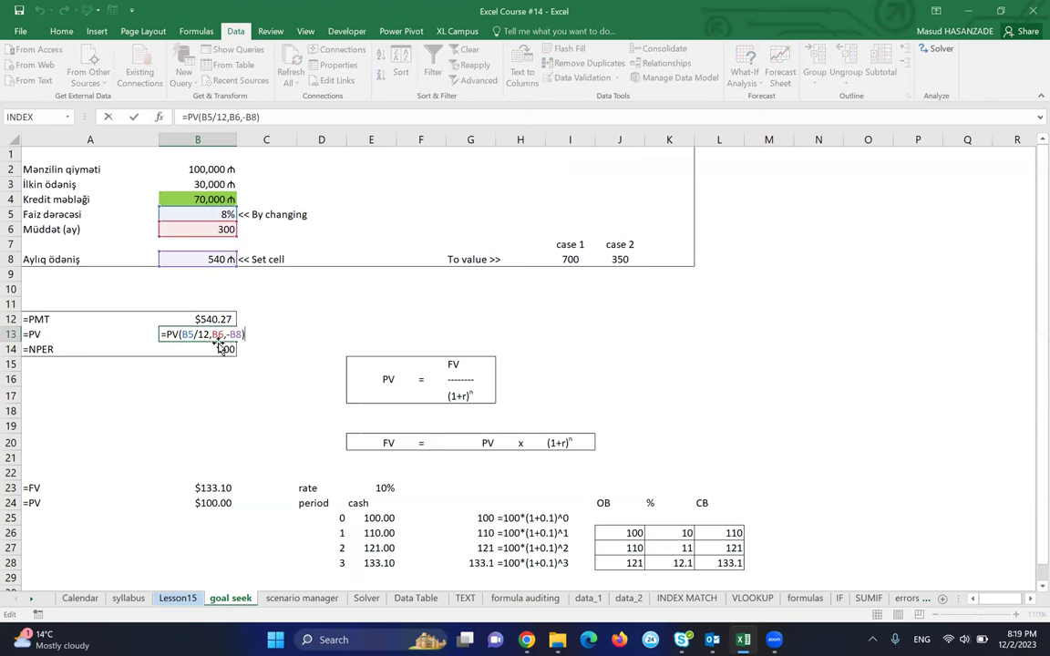
click(217, 117)
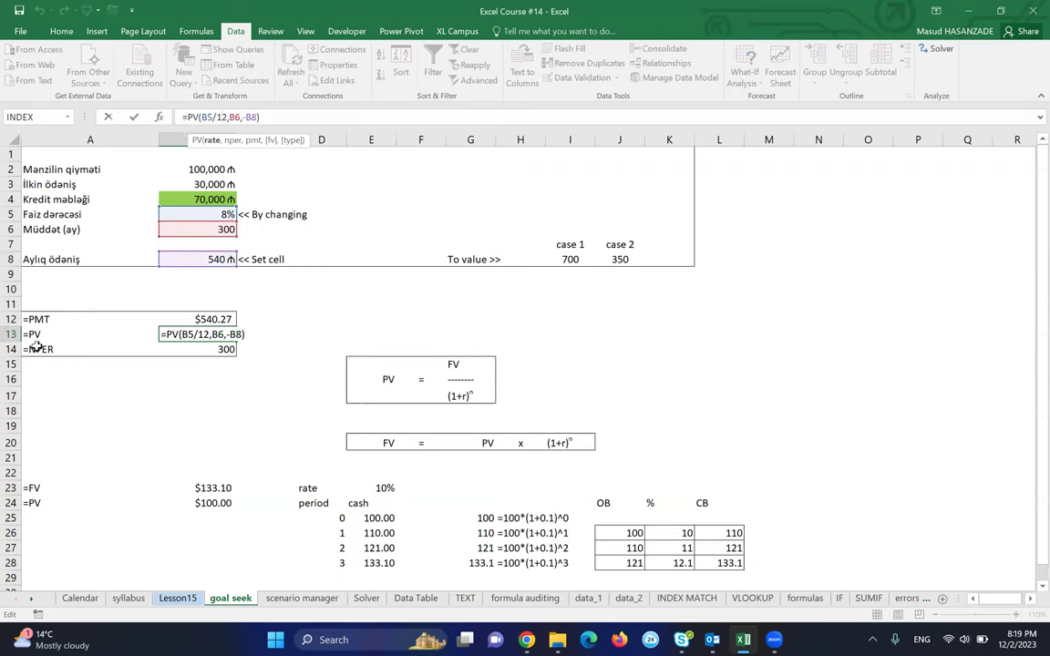
key(ctrl+Return)
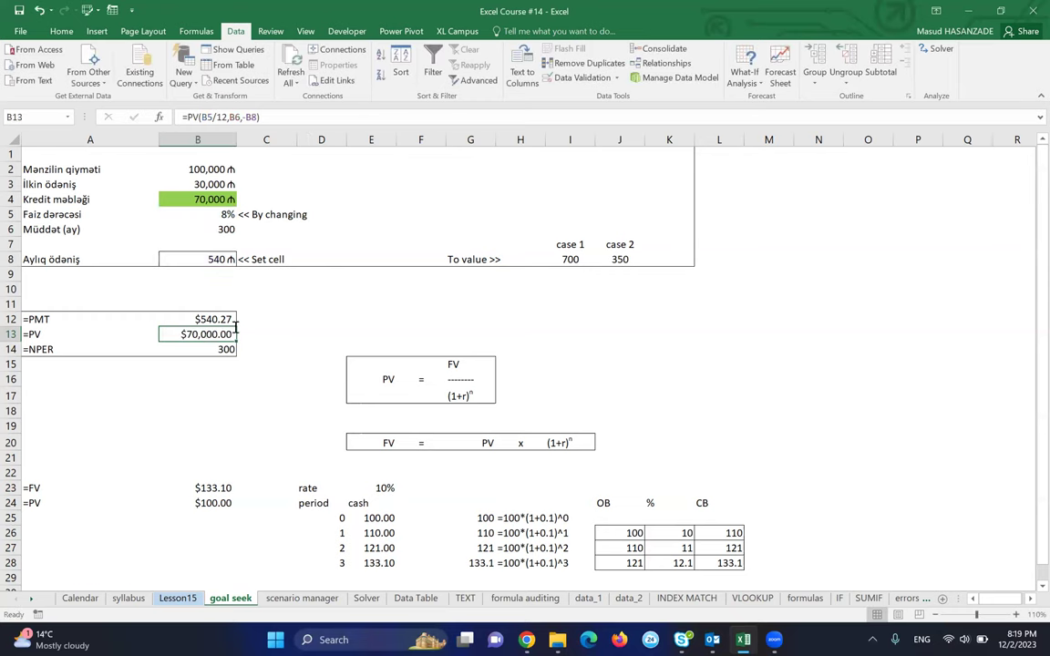
key(F2)
click(215, 117)
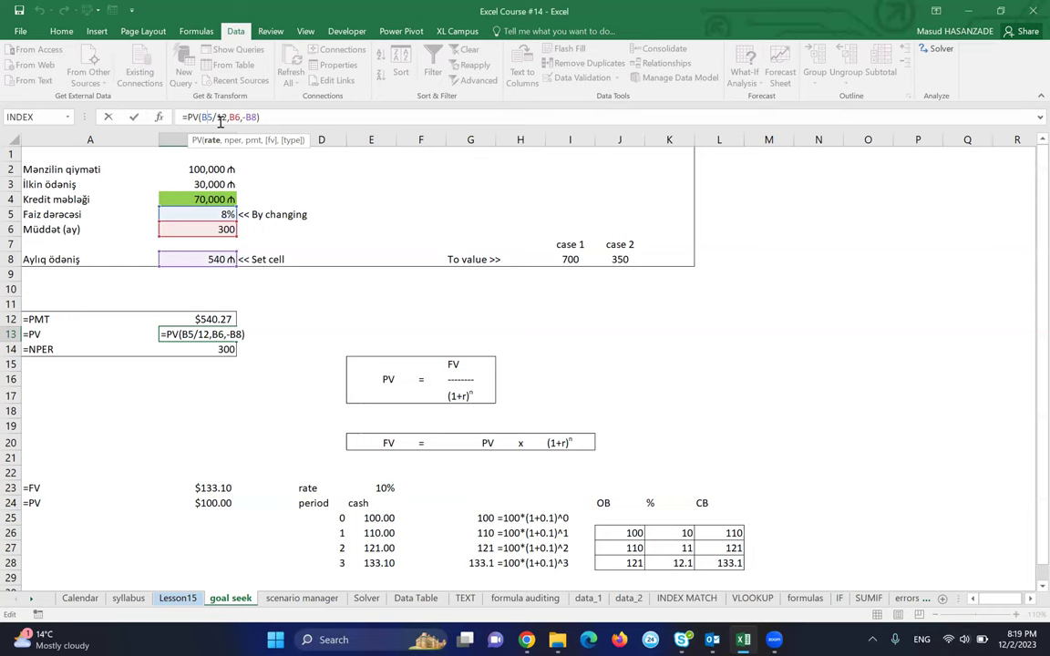
click(235, 116)
click(250, 118)
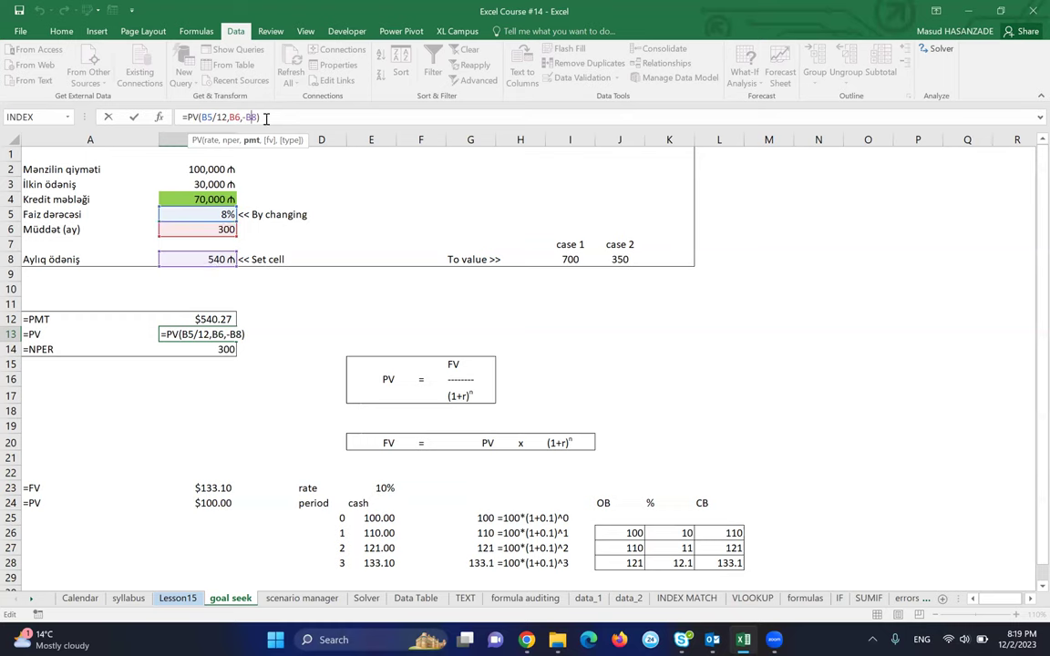
click(201, 333)
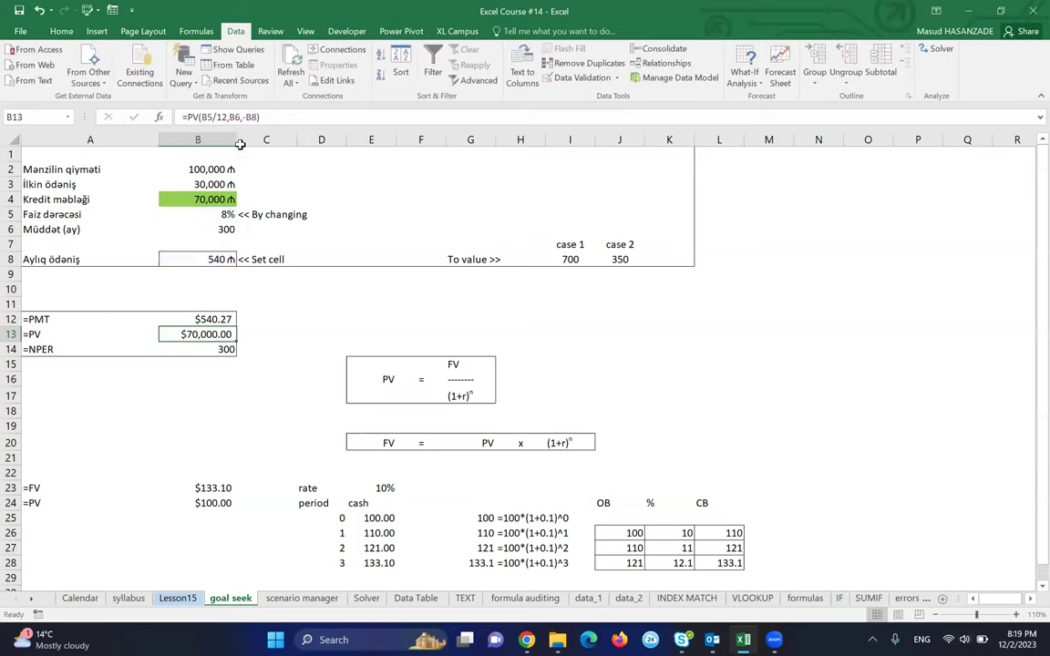
click(243, 117)
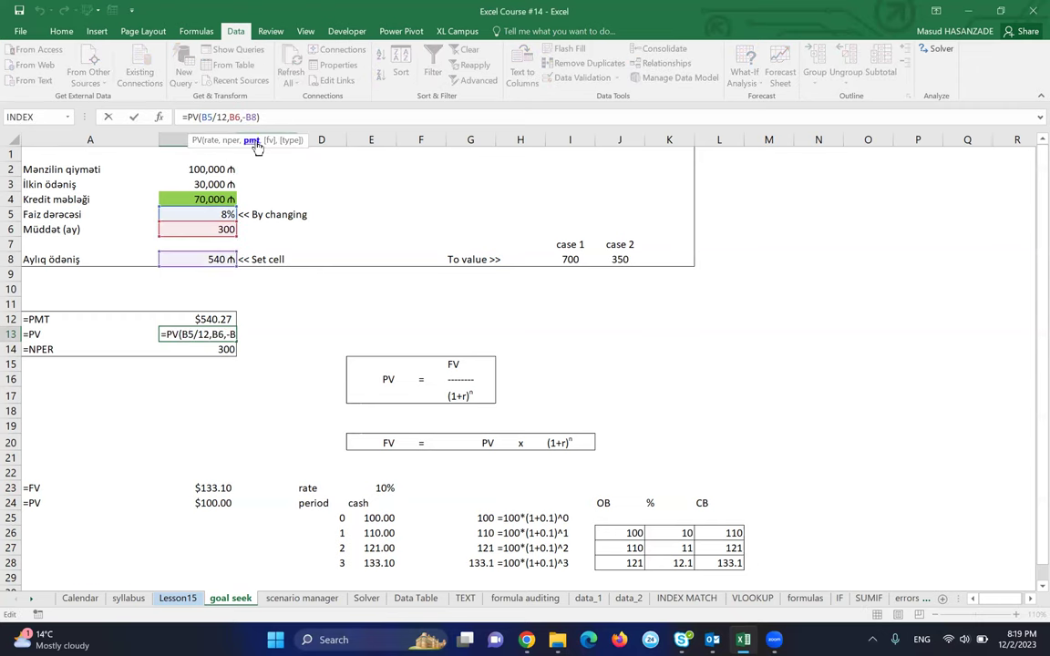
key(Escape)
key(Down)
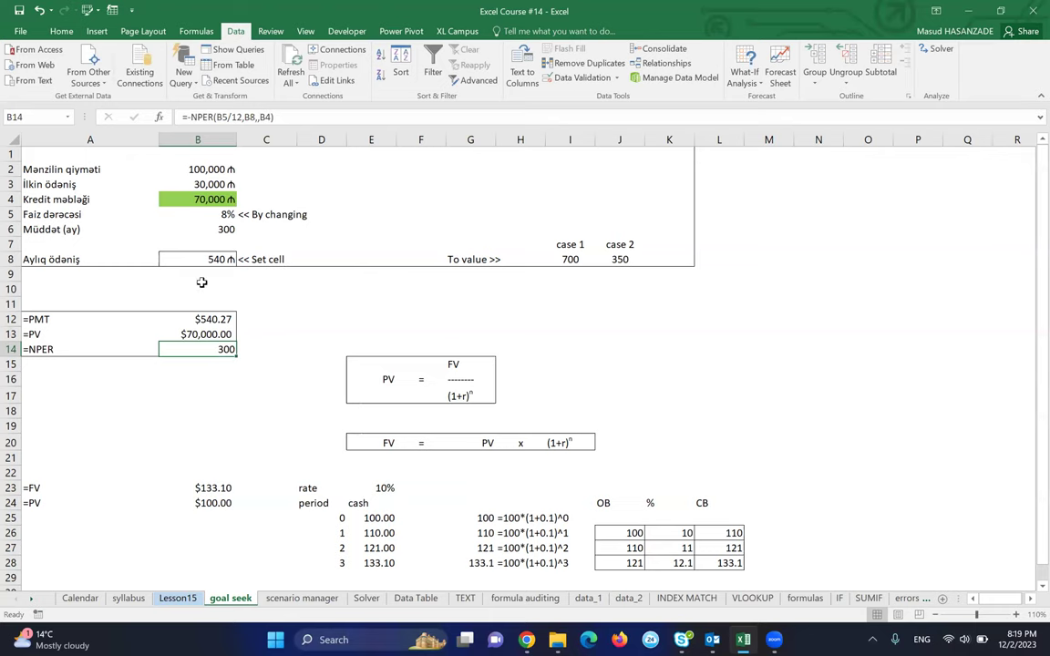
click(207, 229)
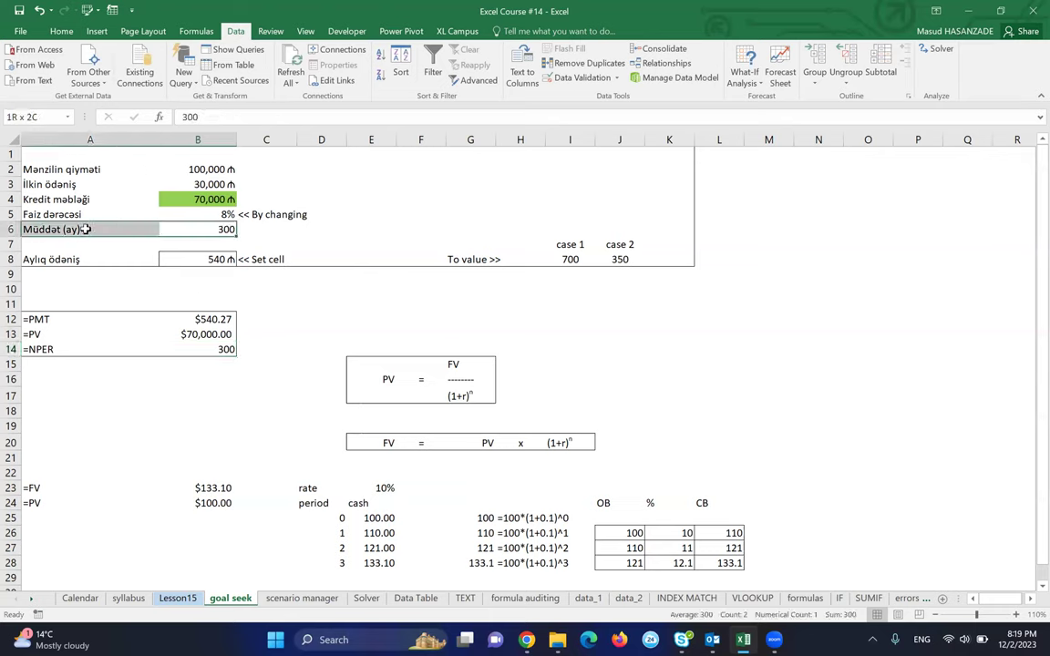
click(222, 350)
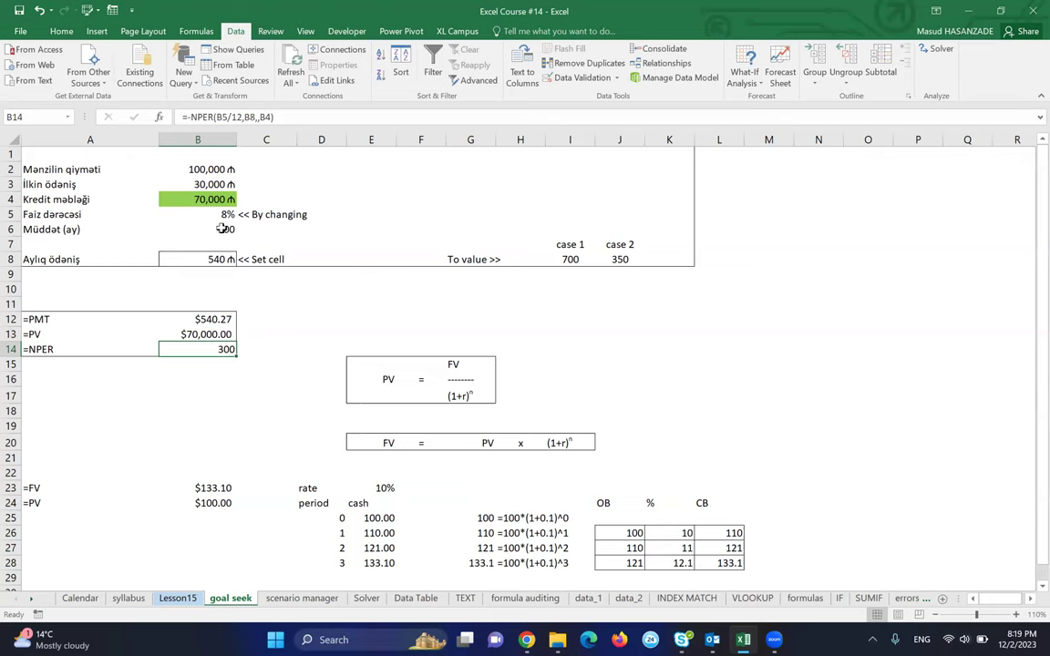
click(198, 118)
click(222, 117)
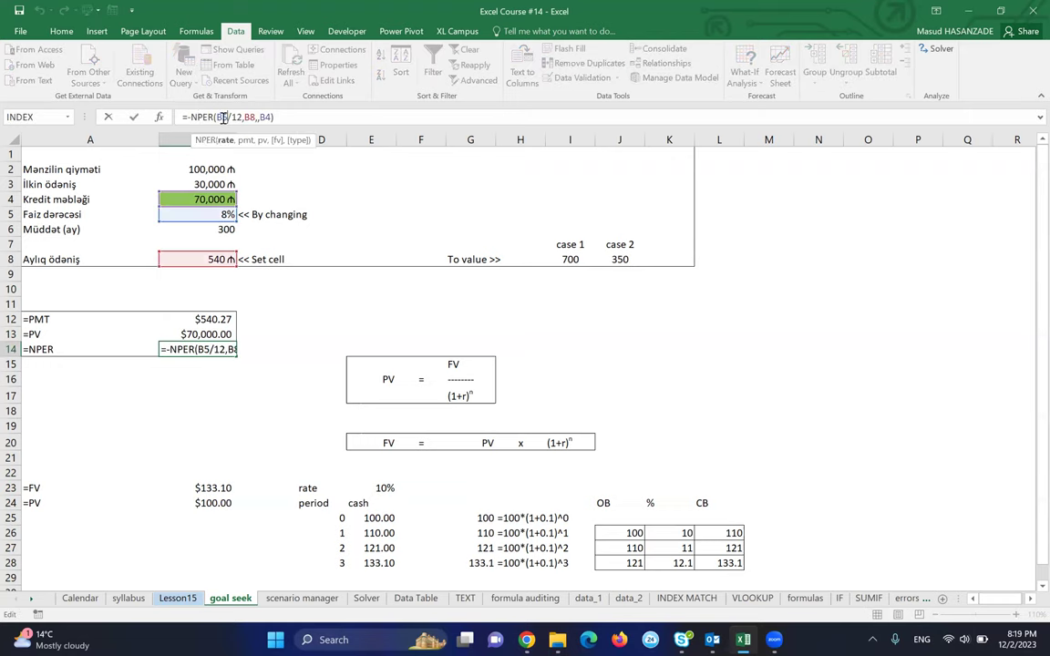
click(251, 117)
click(270, 117)
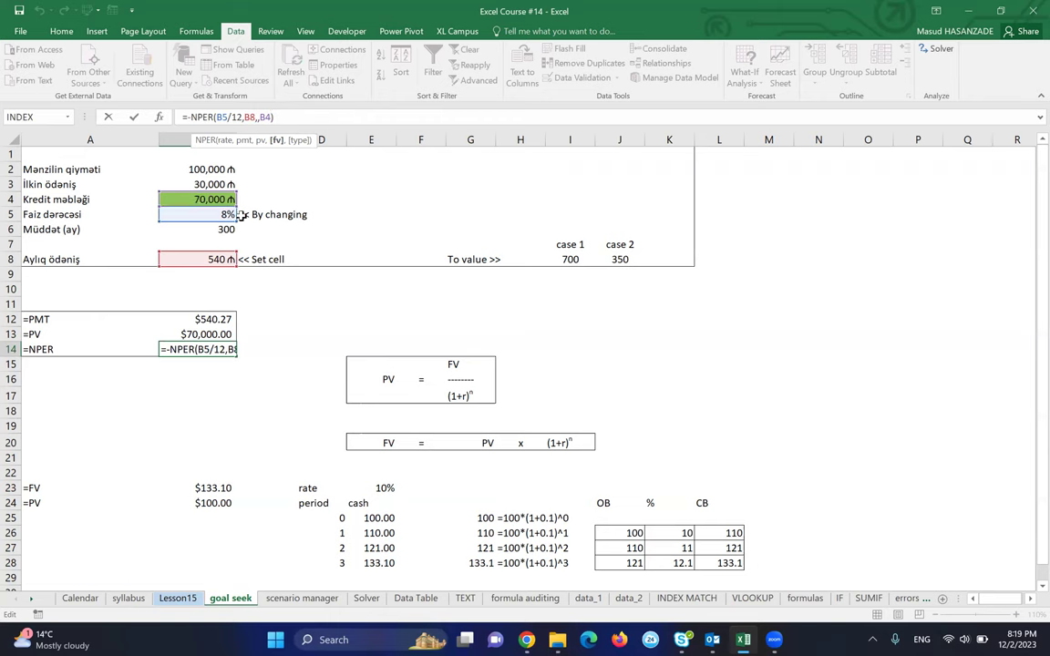
key(Return)
click(226, 348)
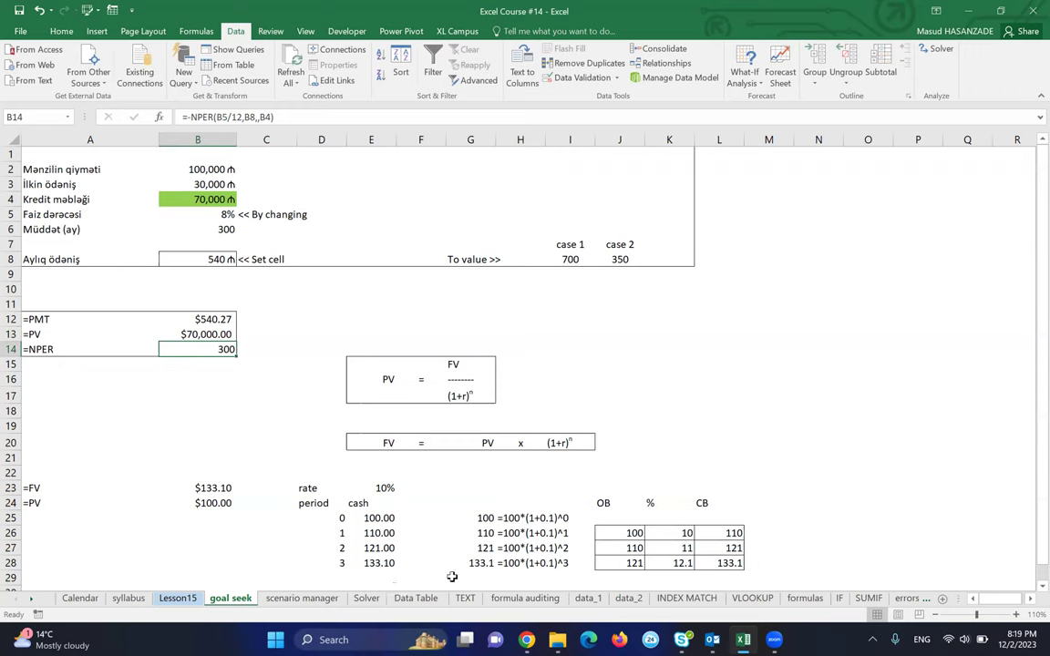
key(Up)
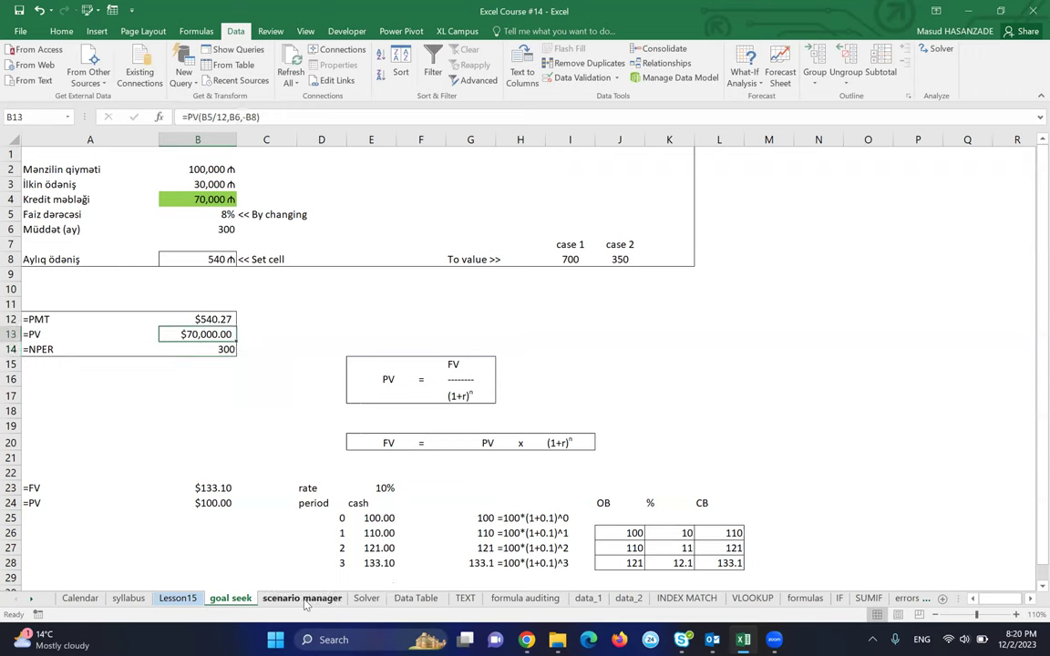
- Switch to the scenario manager sheet and select the four scenarios in E2:H6
click(294, 600)
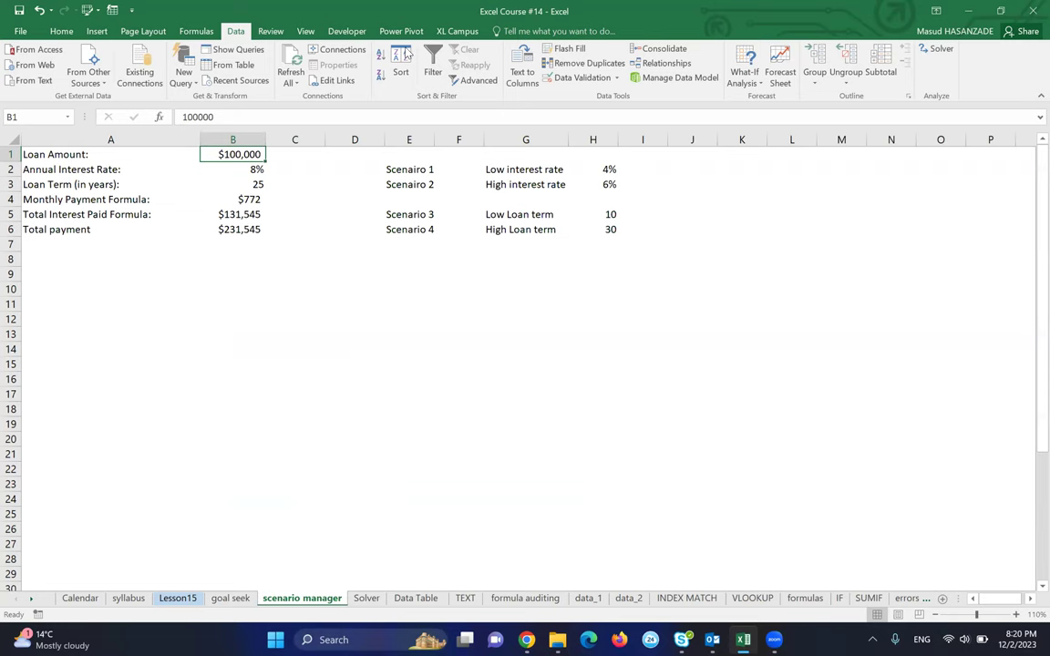
click(745, 79)
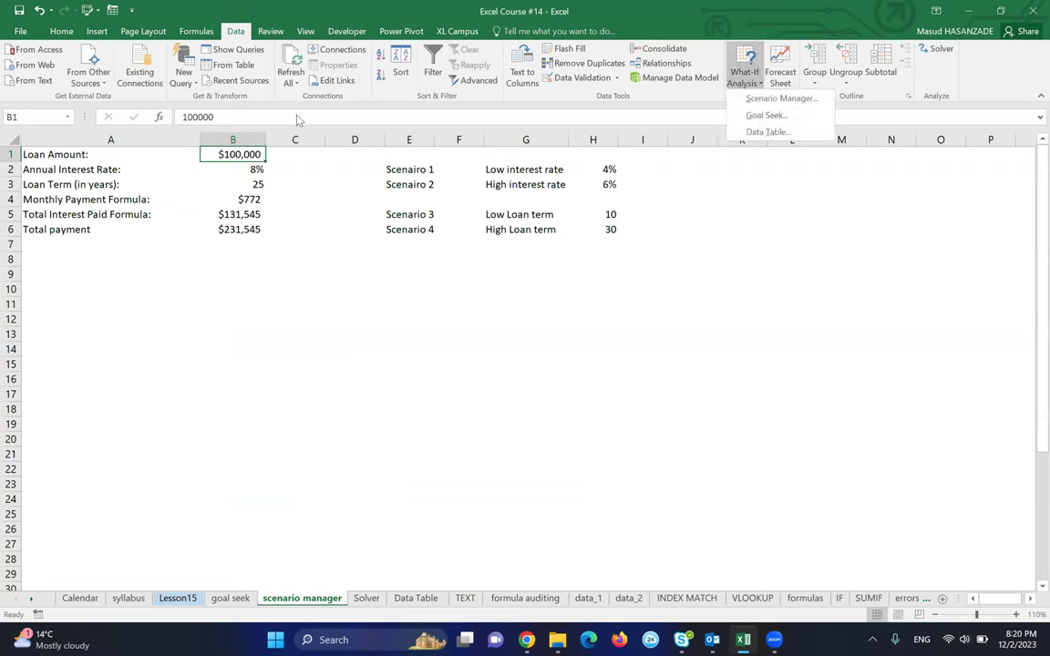
click(342, 260)
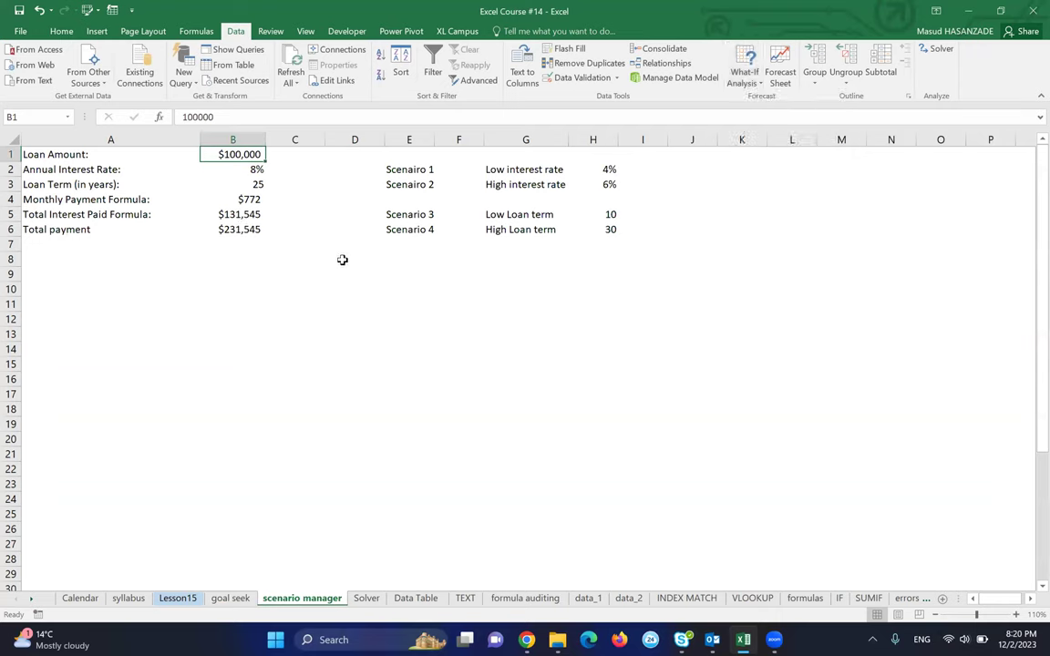
key(Down)
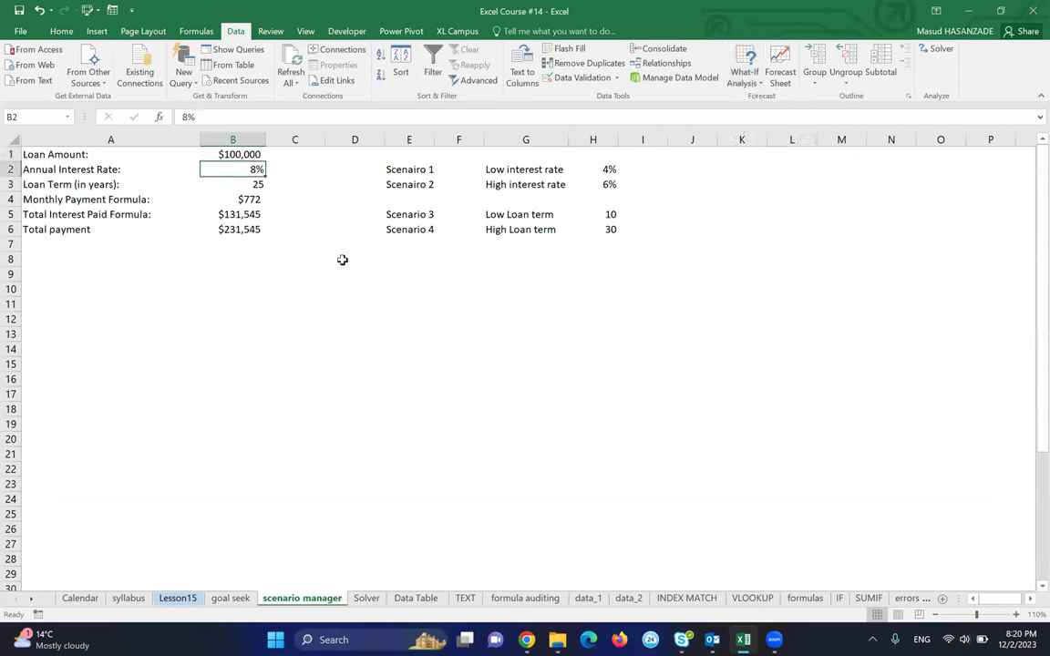
drag(417, 168, 598, 235)
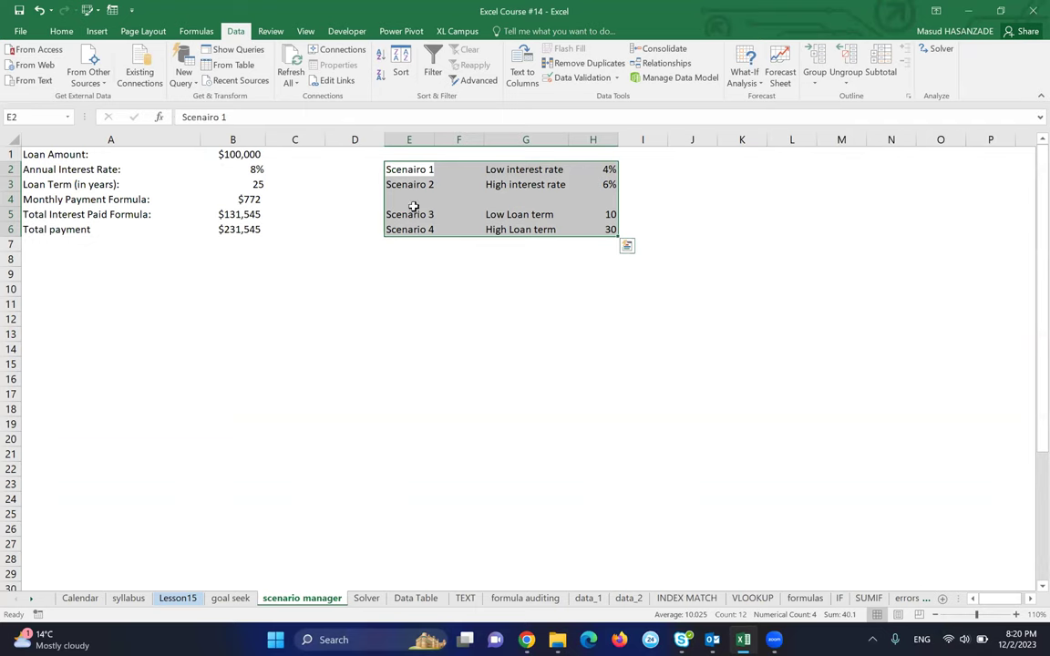
click(238, 601)
click(565, 244)
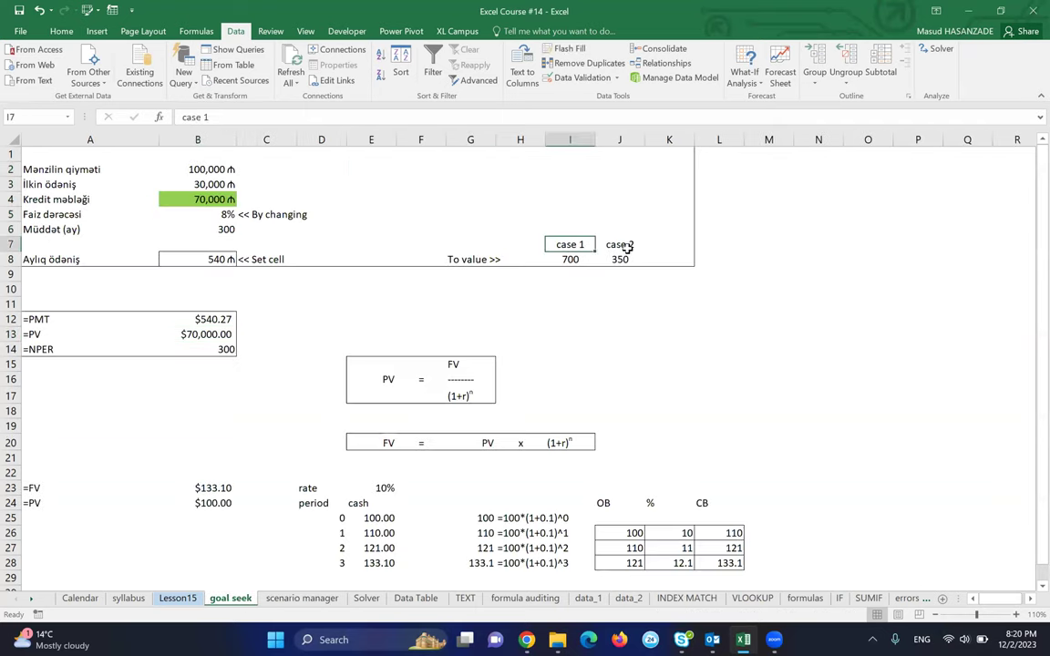
drag(567, 244, 569, 260)
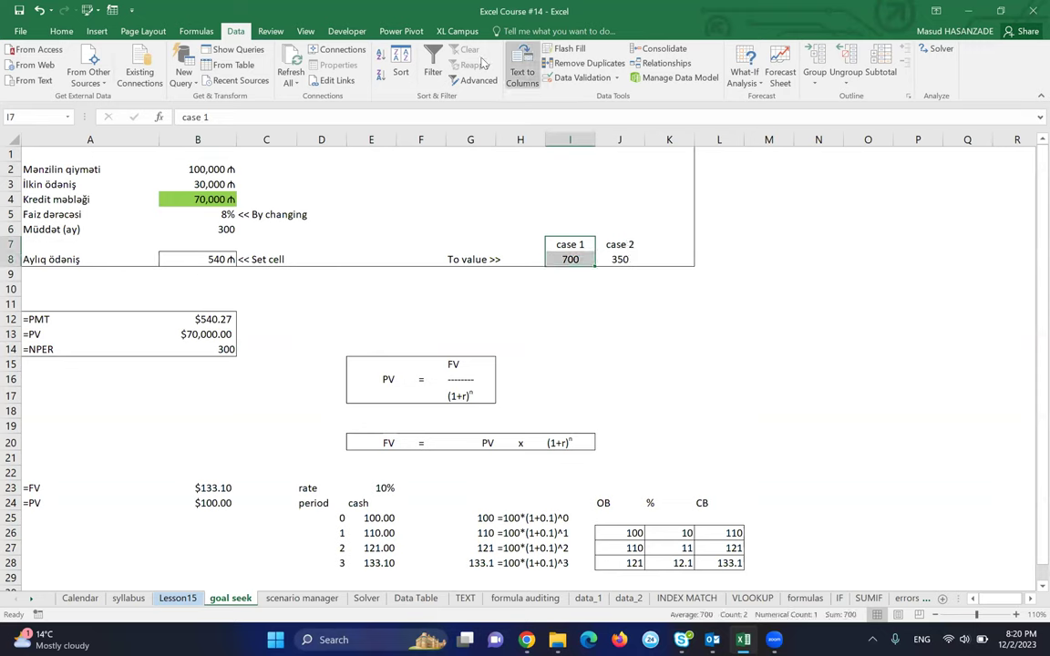
click(745, 77)
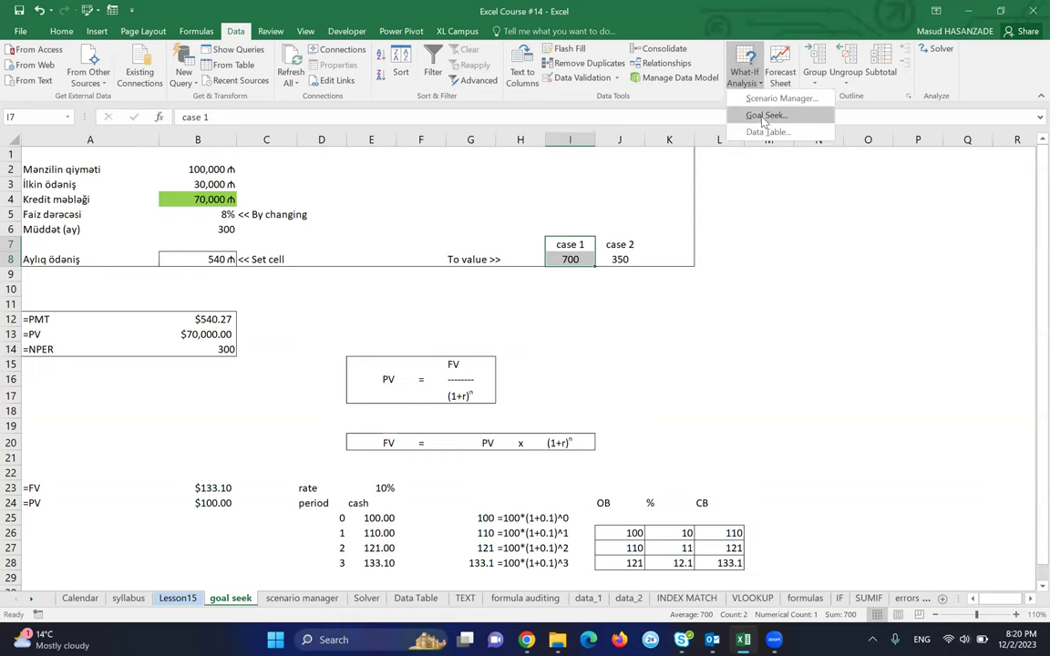
click(292, 599)
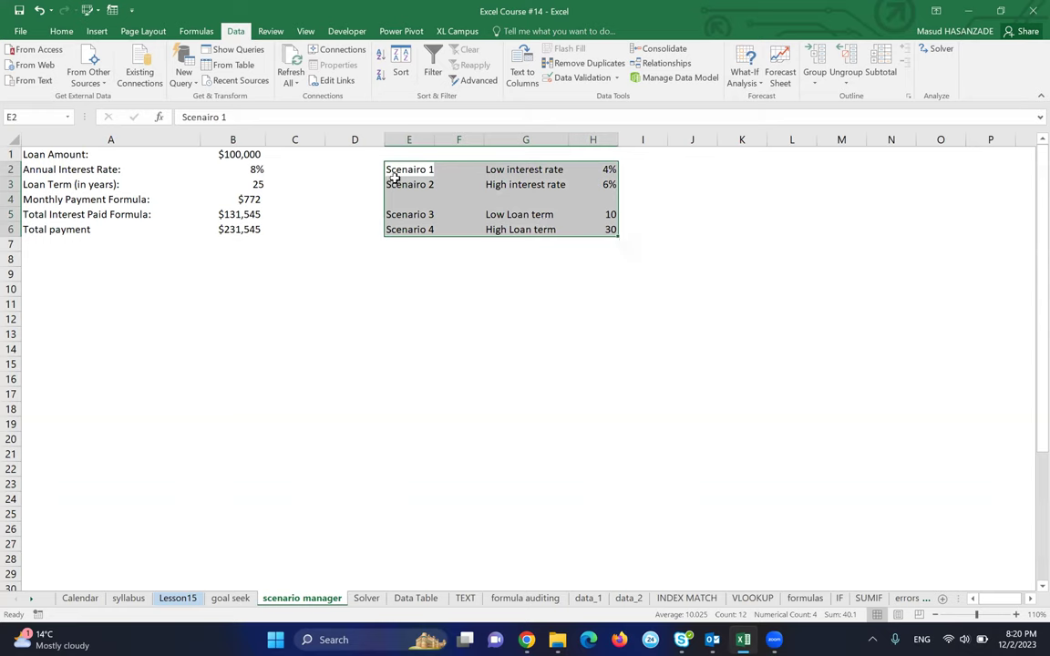
click(235, 171)
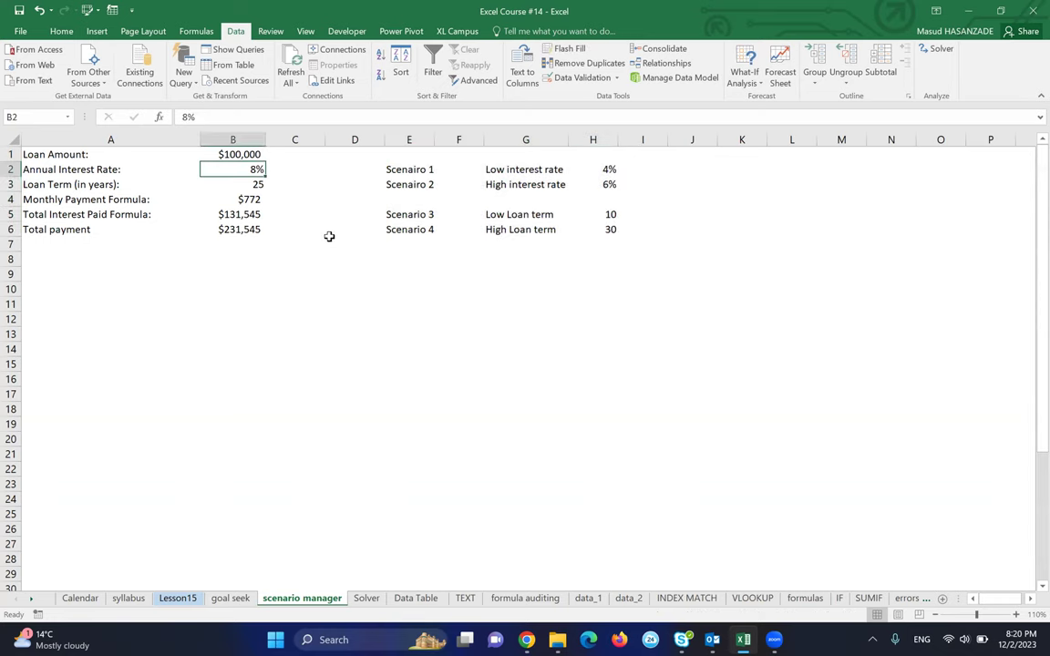
key(Up)
key(Down)
key(Down)
key(Down)
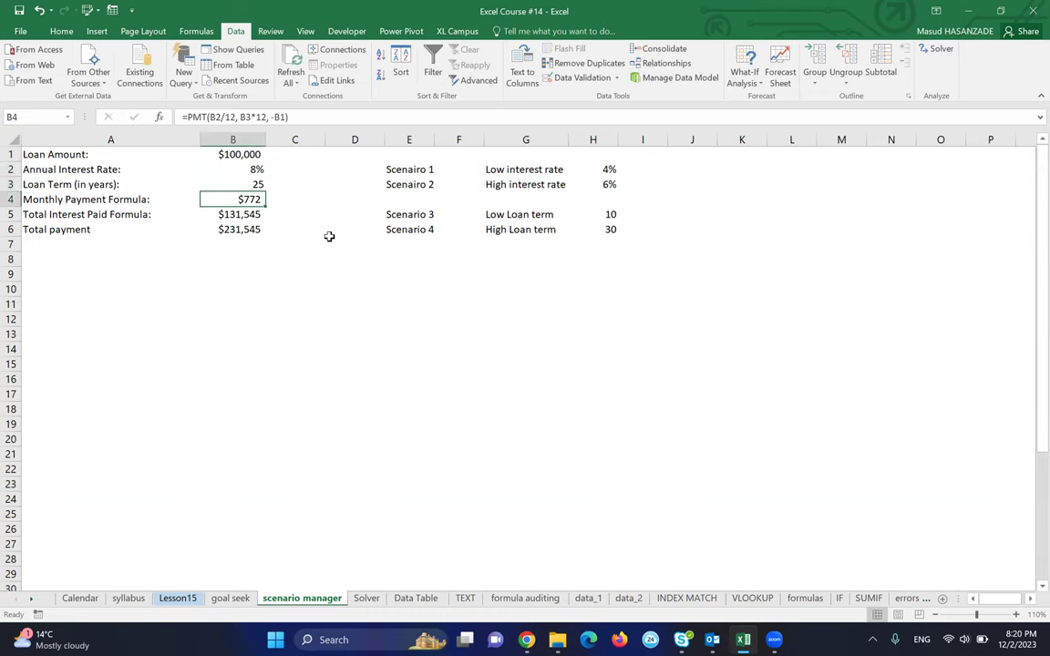
key(F2)
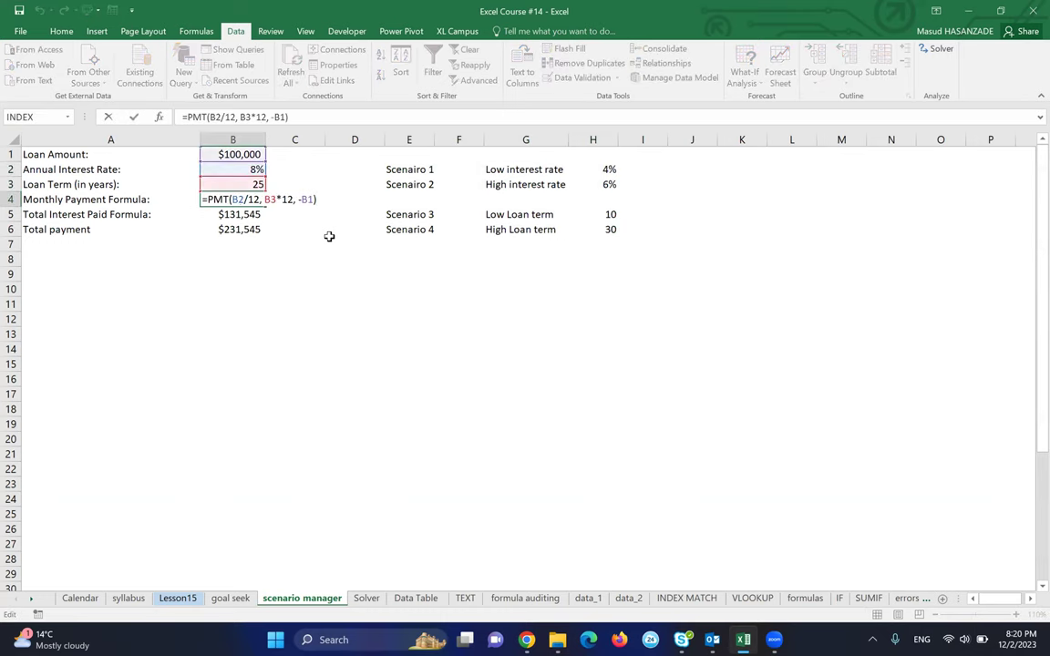
key(Escape)
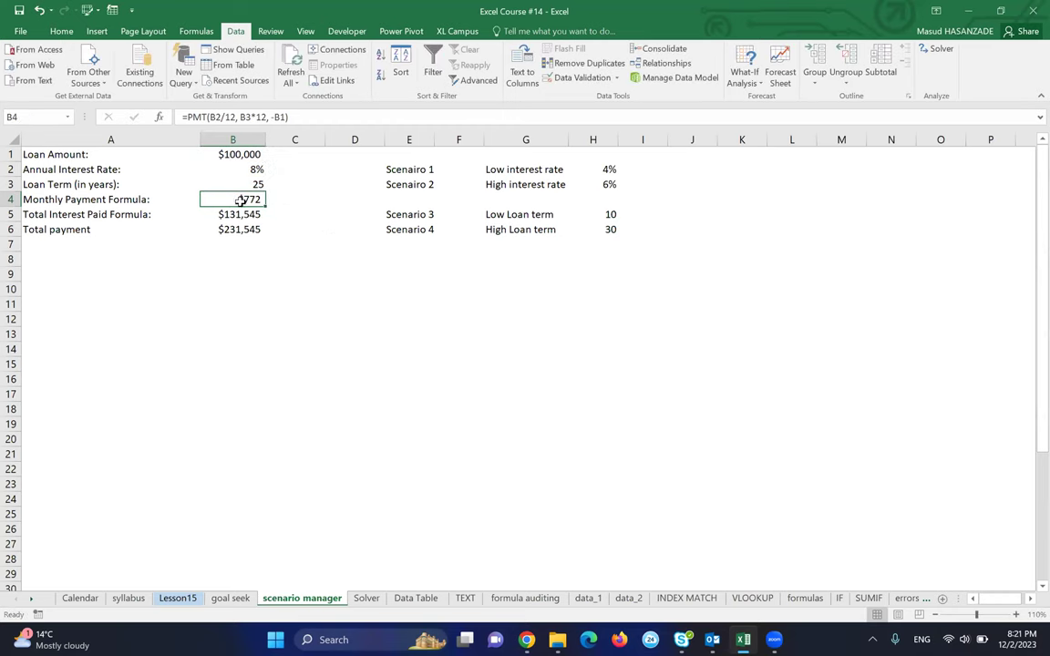
key(Up)
key(Up)
key(Up)
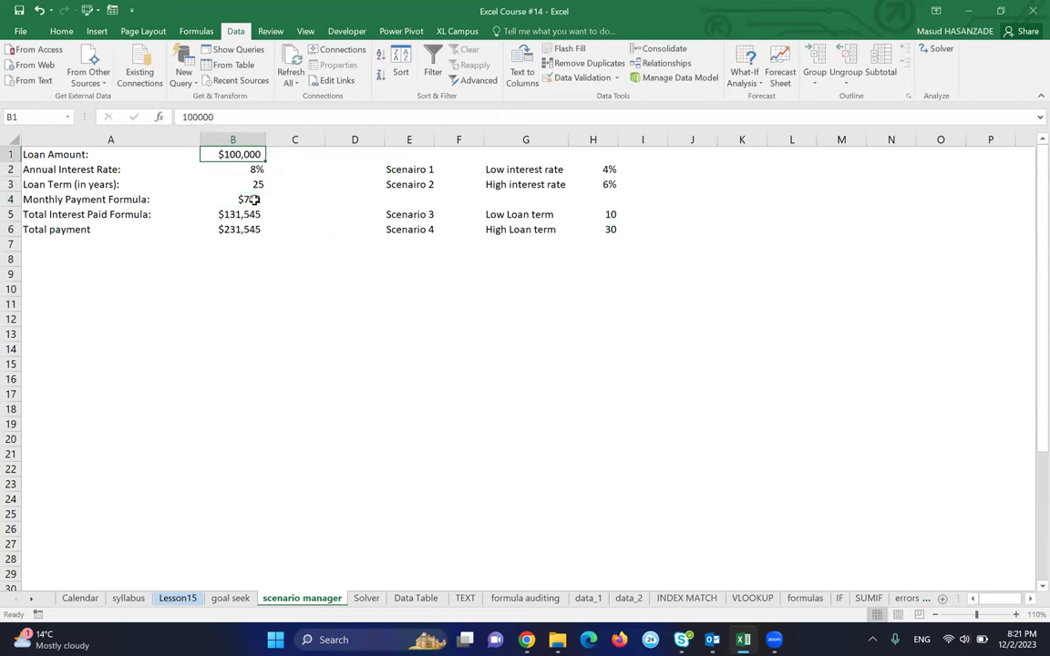
ctrl+click(248, 215)
- Apply the ₼ Azerbaijani (Cyrillic) currency format to the selected amounts including total payment B6
ctrl+click(247, 230)
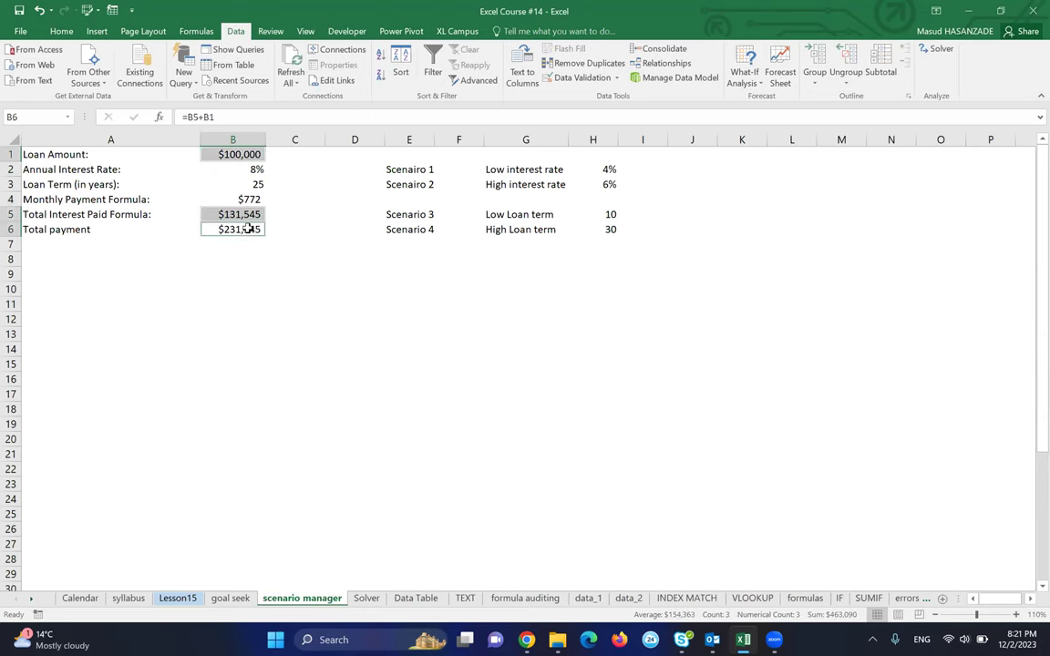
key(ctrl+1)
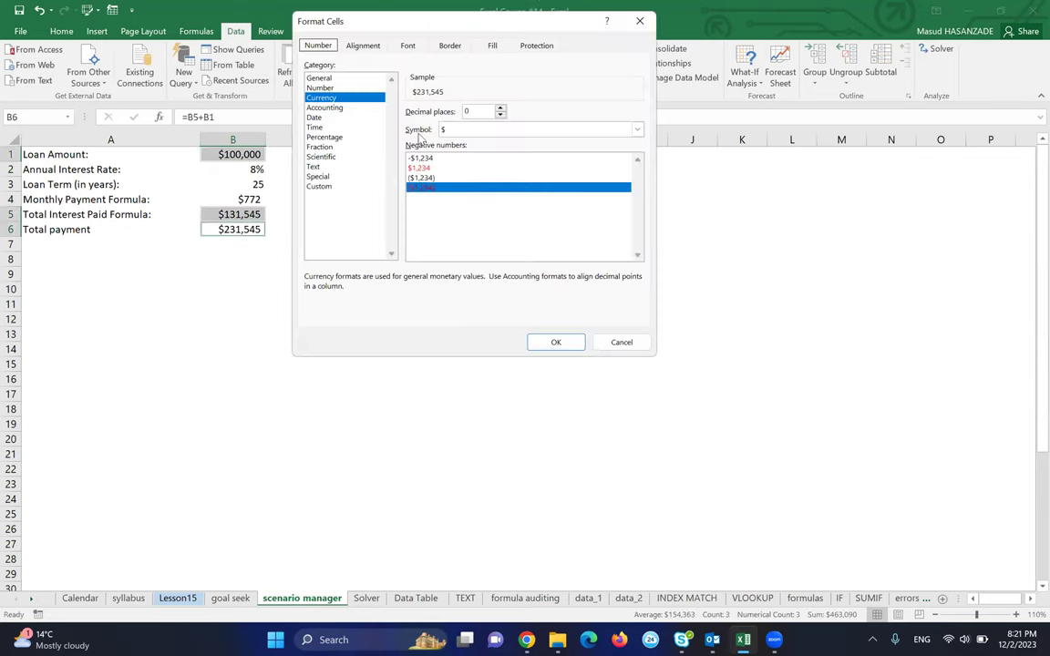
click(464, 129)
click(446, 171)
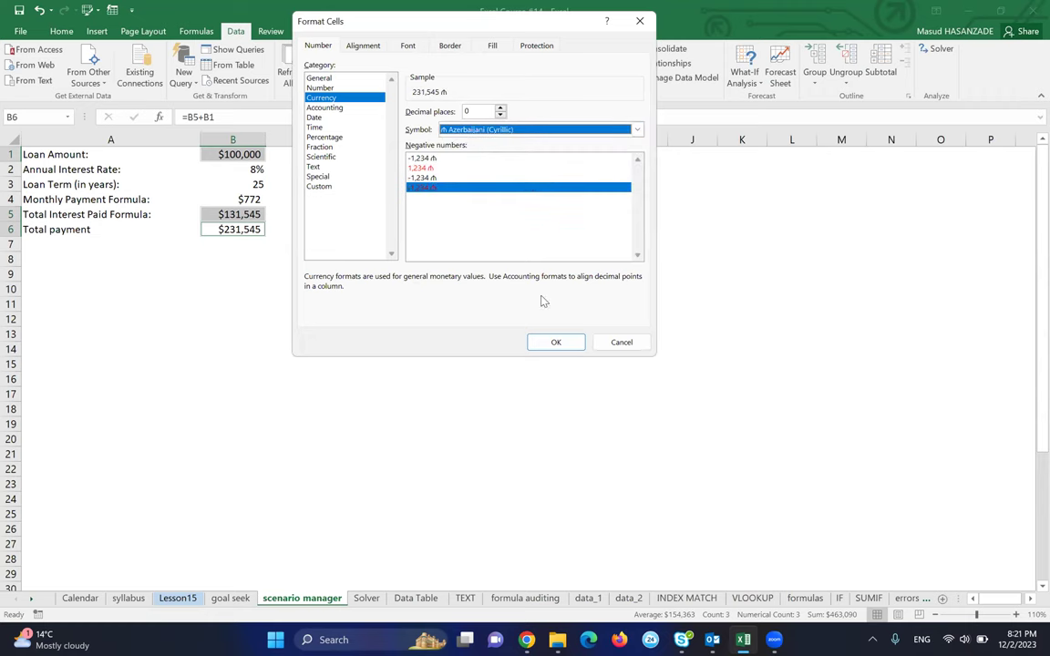
click(555, 341)
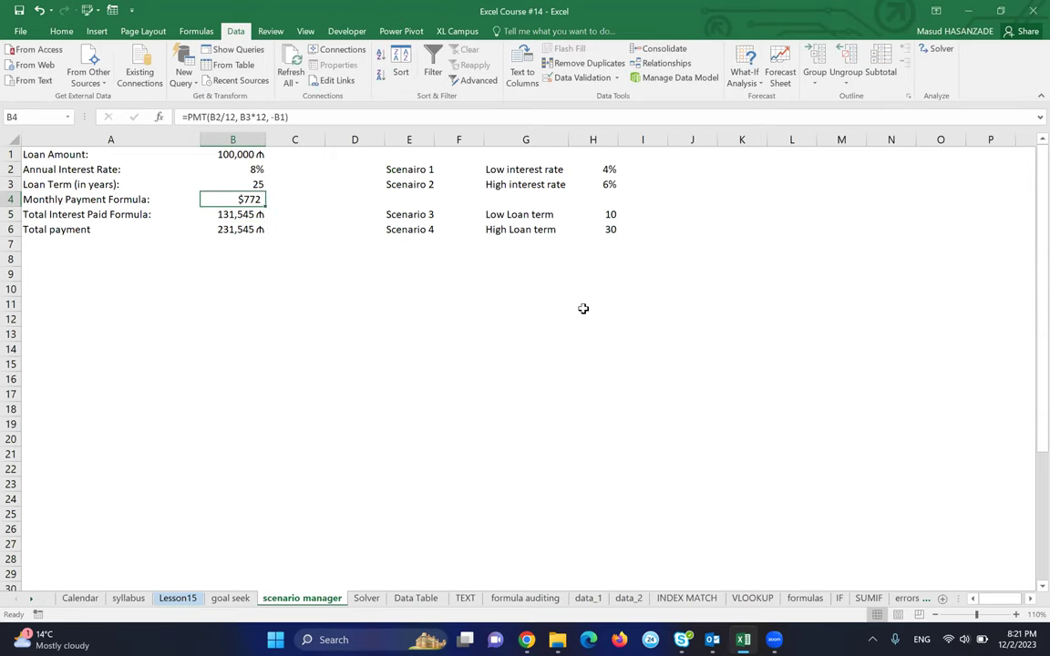
- Give the monthly payment in B4 the same Azerbaijani manat currency format, reading 772 ₼
key(ctrl+1)
click(465, 131)
click(492, 171)
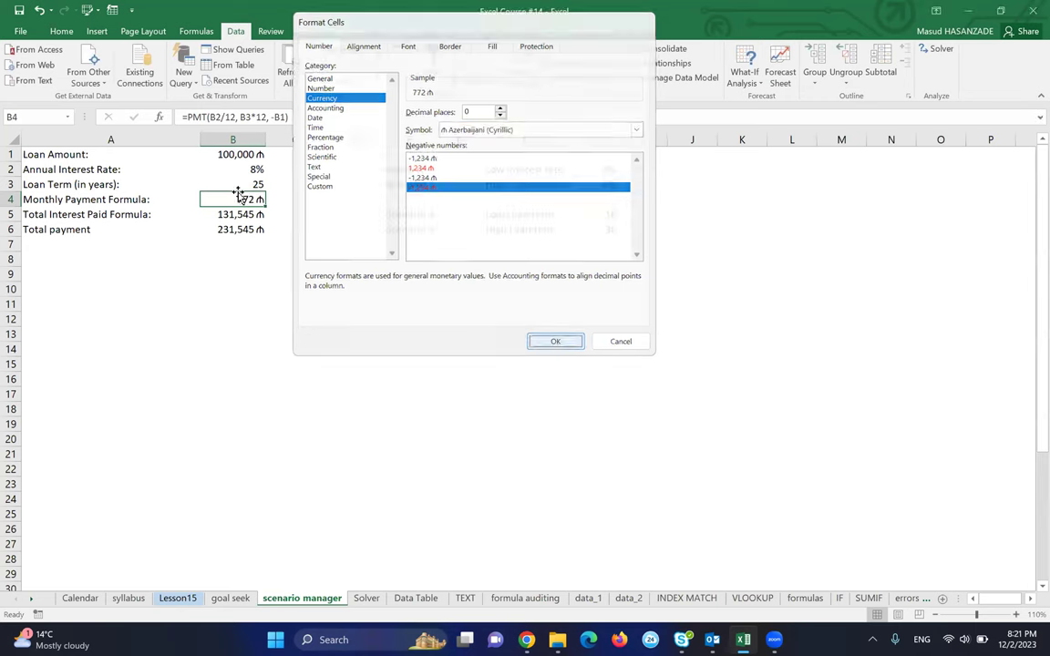
click(555, 342)
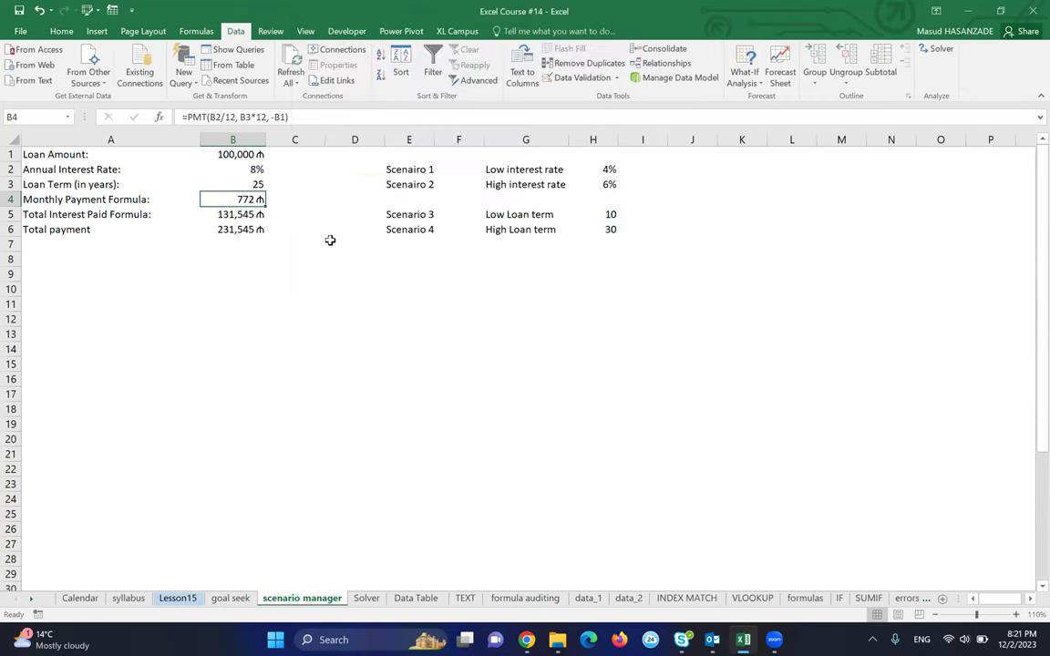
key(Up)
key(Up)
key(Up)
key(Down)
key(Down)
key(Down)
key(Down)
key(Up)
- Enter =B1/0.7 in C1, showing $142,857
key(F2)
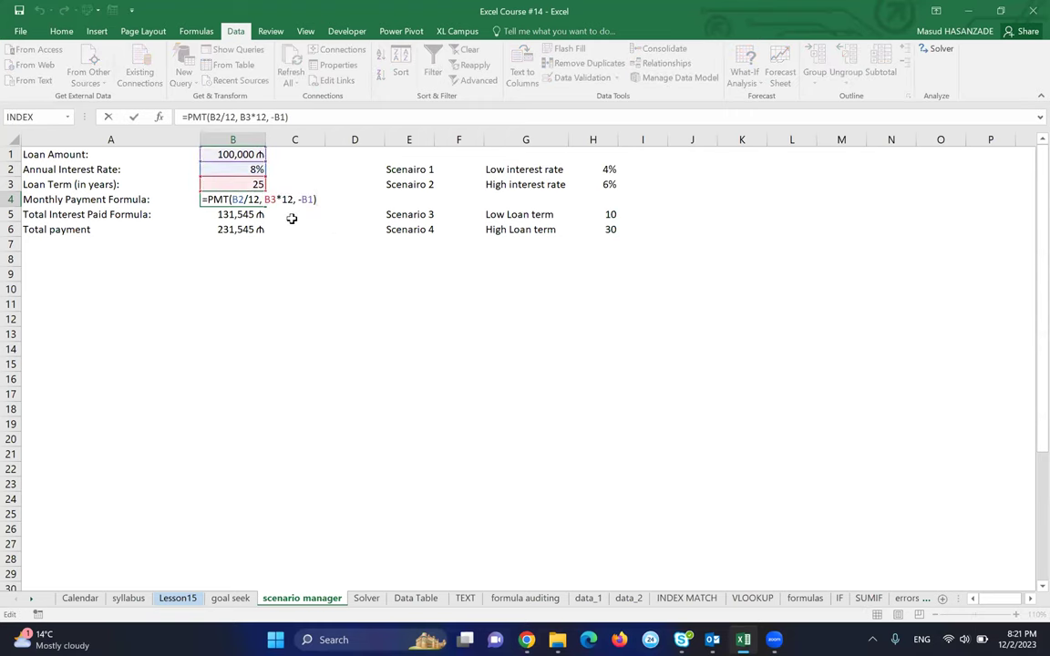
key(Escape)
key(Up)
key(Down)
key(Down)
key(Up)
key(Up)
key(Up)
key(Right)
key(Up)
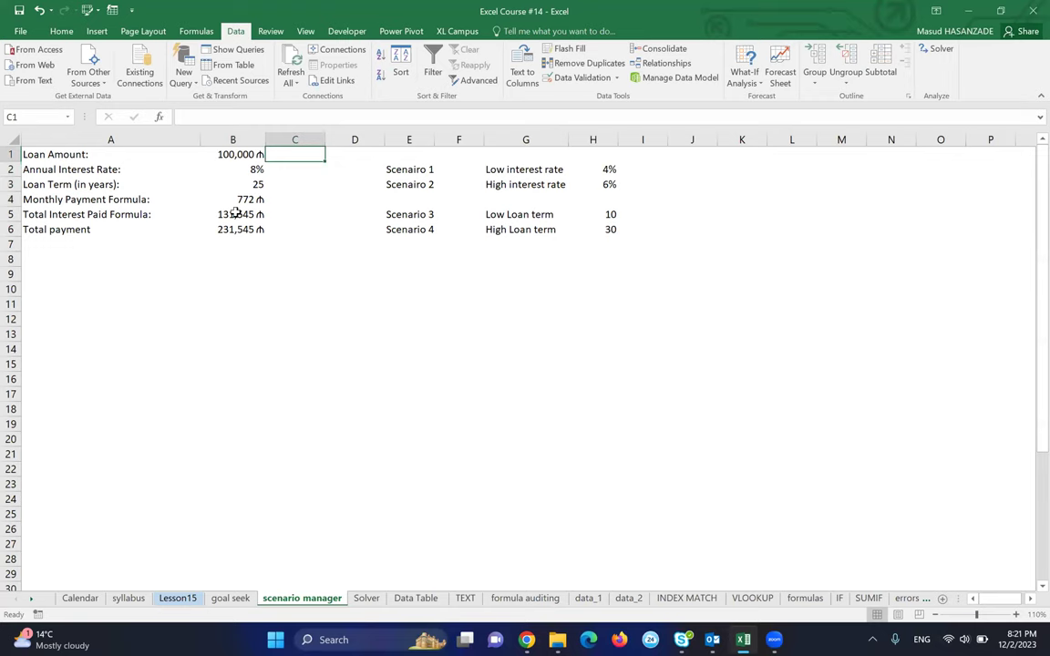
text(=)
key(Left)
text(/)
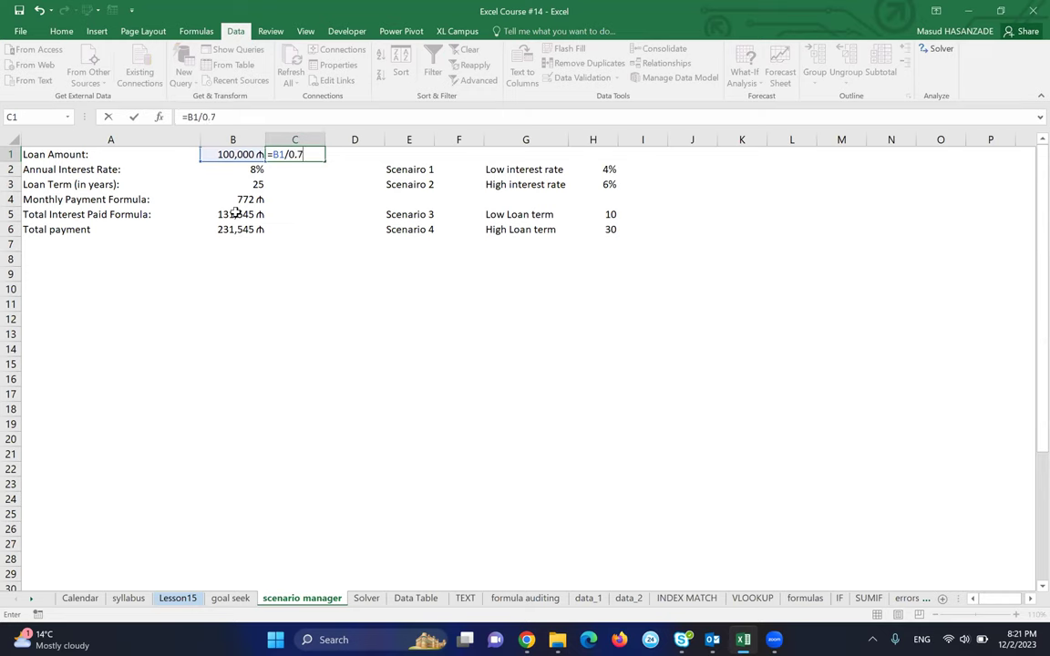
key(ctrl+Return)
- Enter =C1*30% in D1, showing $42,857.14
key(Right)
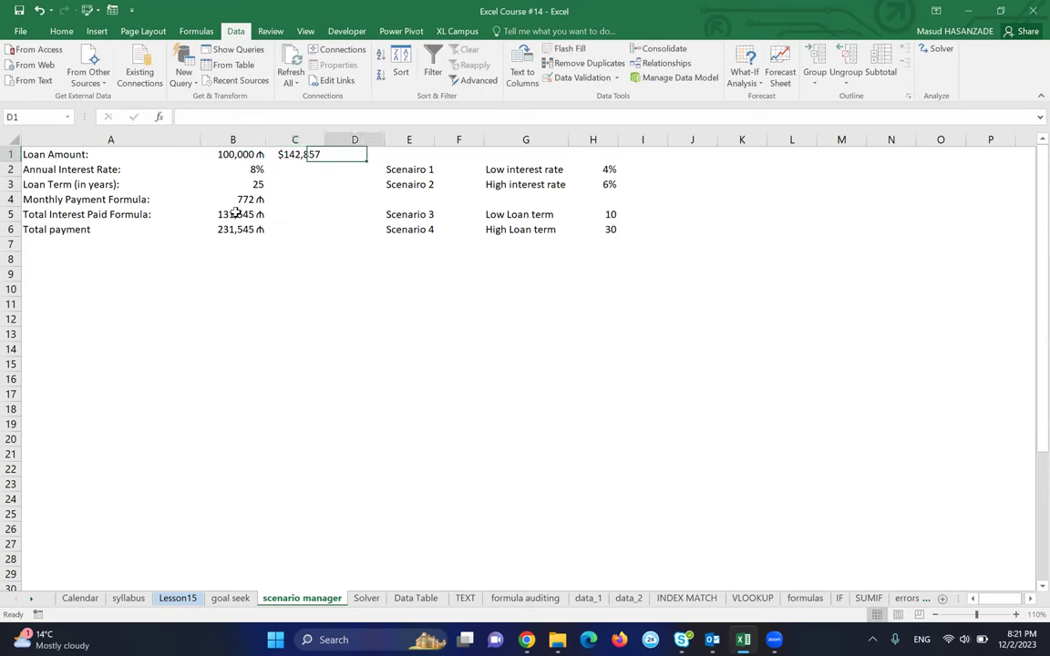
text(=)
key(Left)
text(*30%)
key(Return)
key(Up)
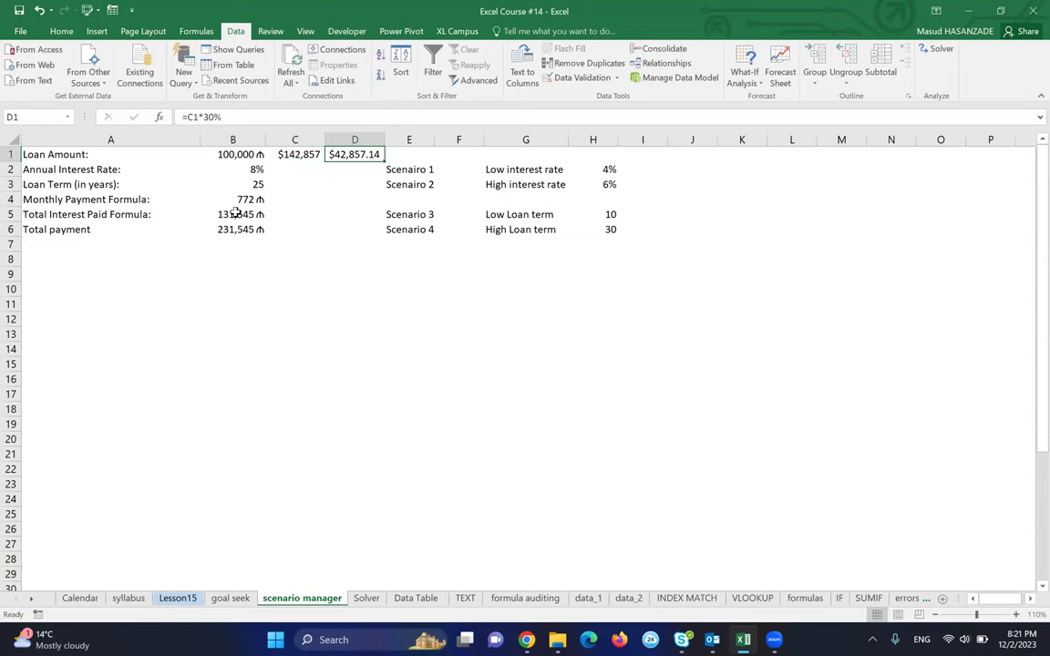
key(Left)
key(Right)
click(223, 153)
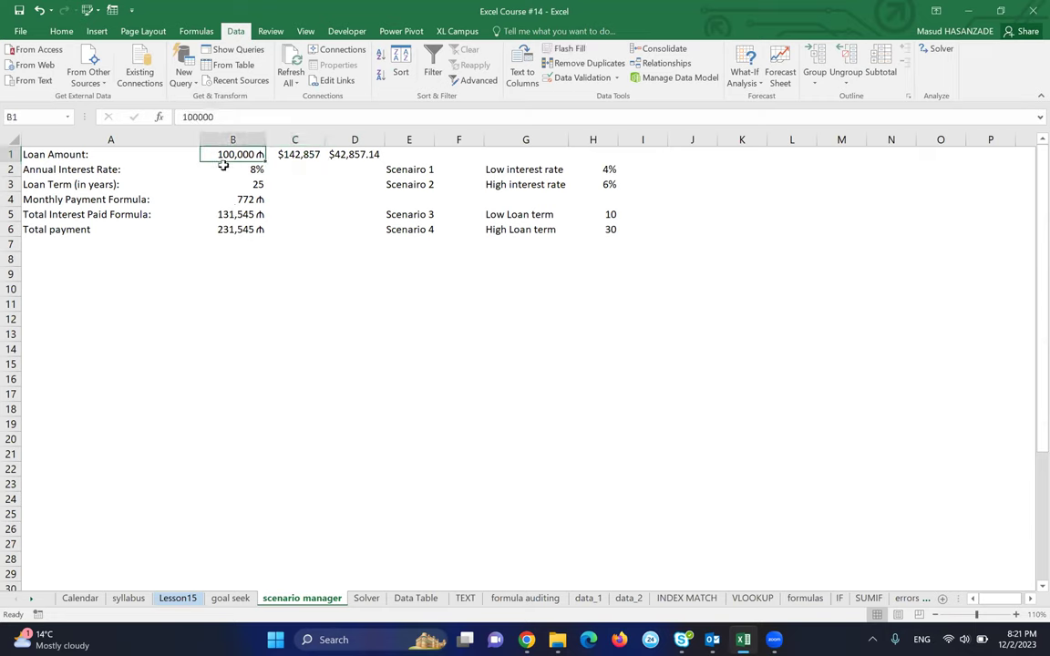
click(223, 166)
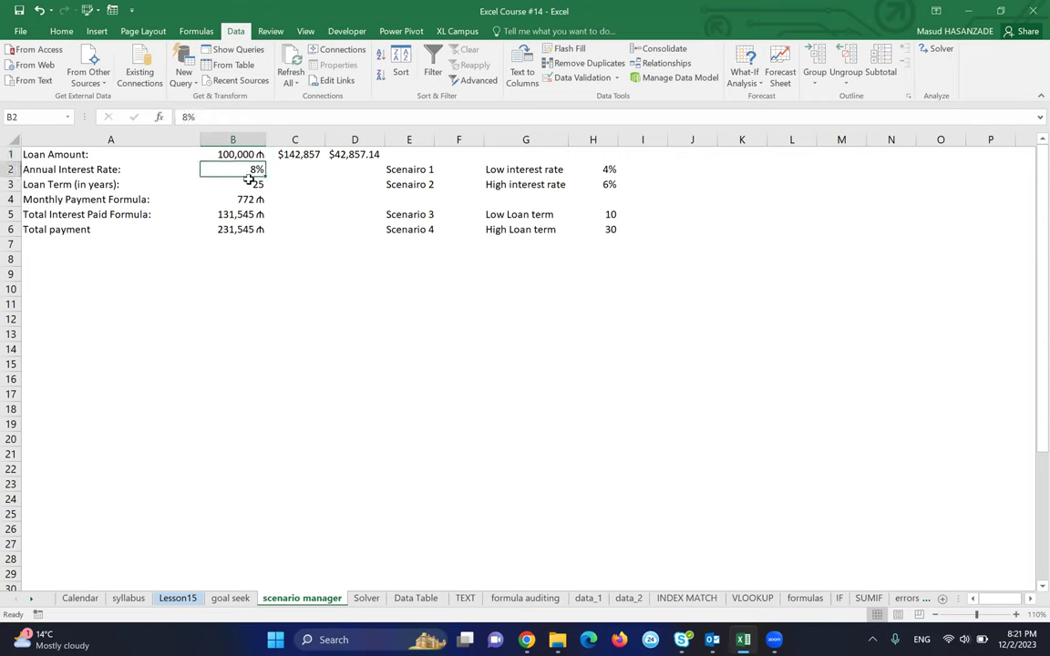
click(223, 155)
key(Down)
key(Down)
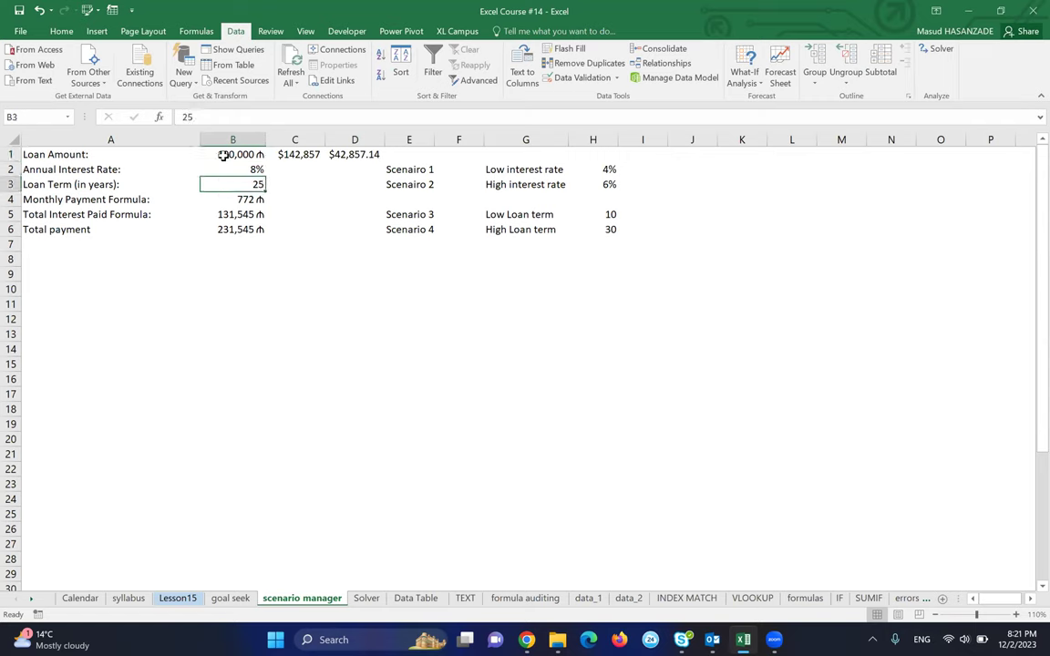
click(223, 155)
key(Down)
key(Down)
key(Down)
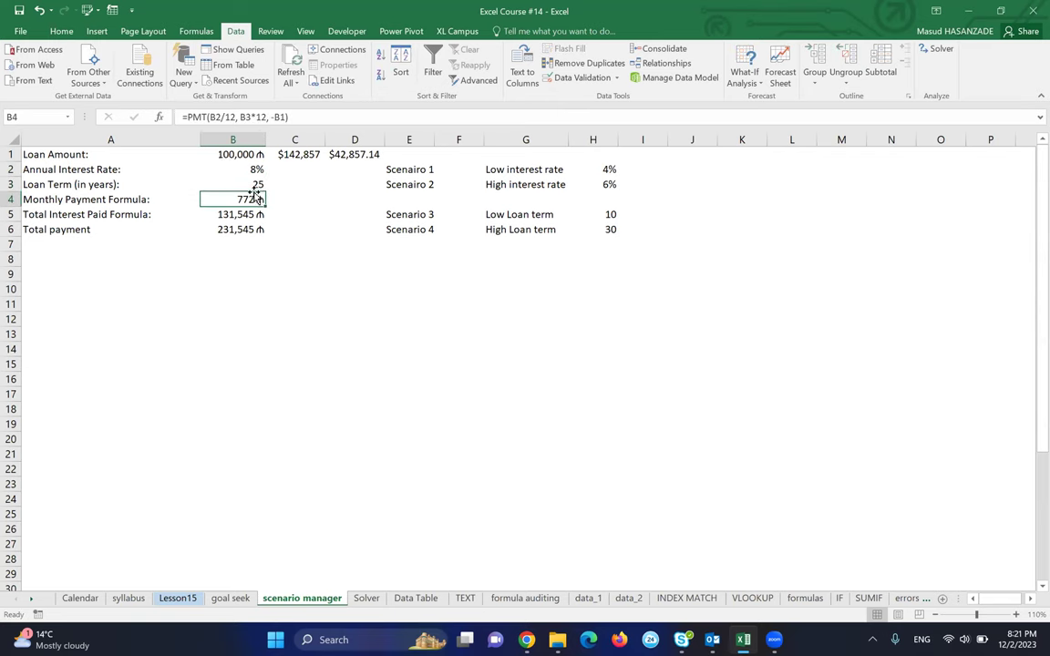
key(Down)
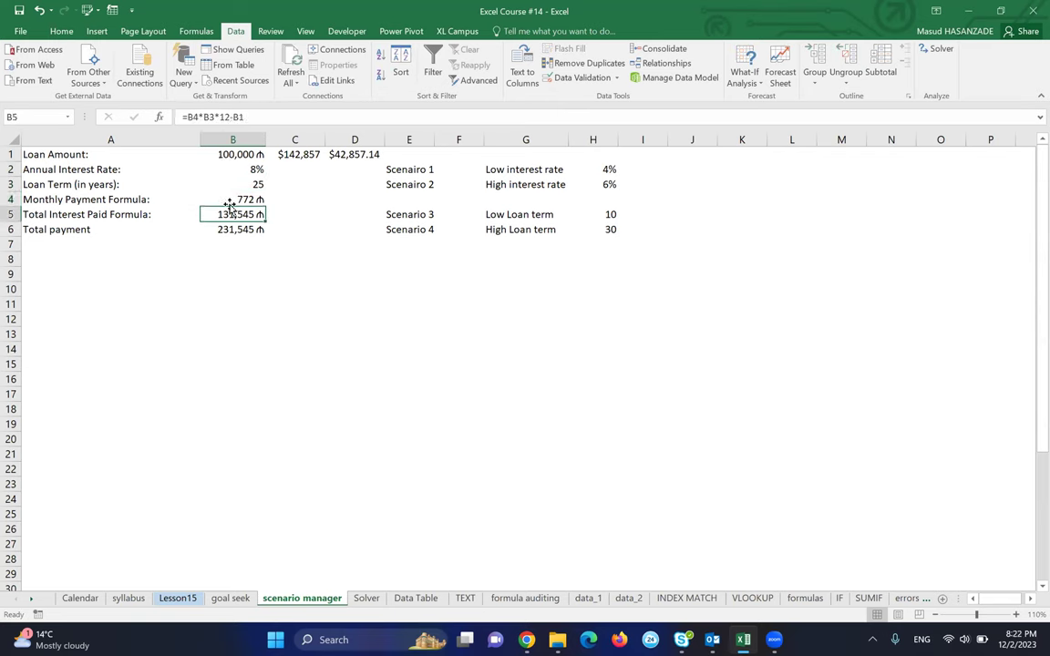
double_click(230, 209)
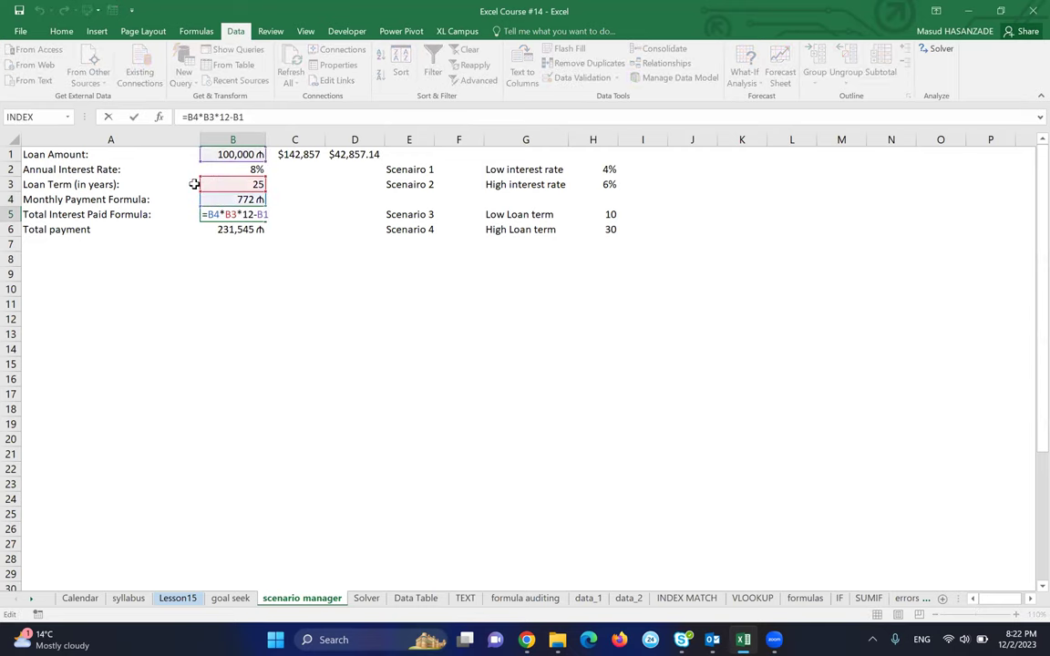
key(Escape)
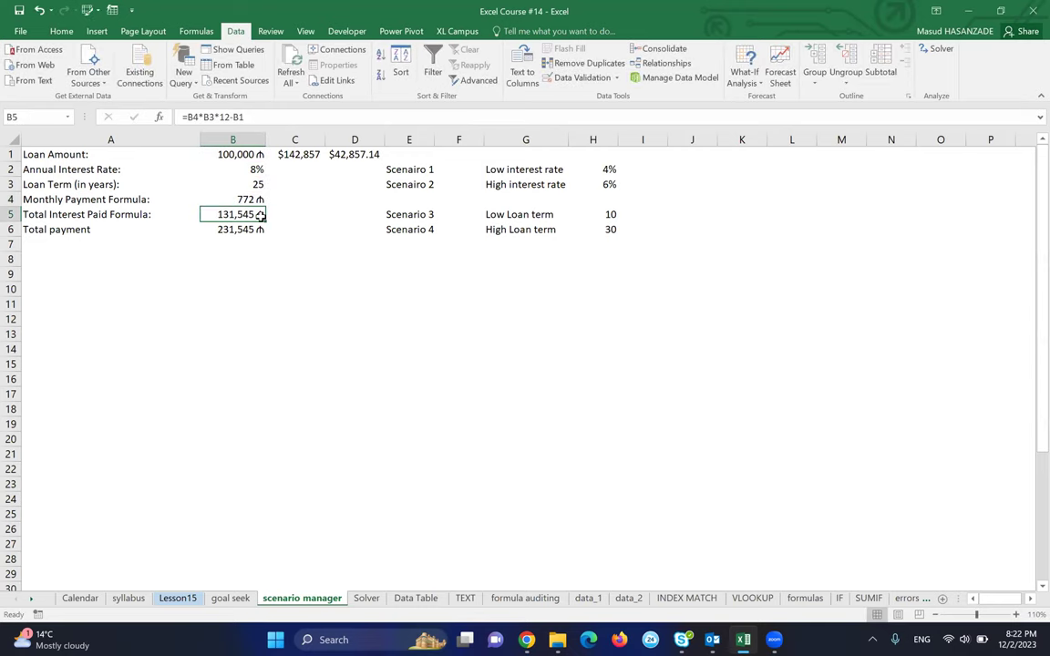
key(Down)
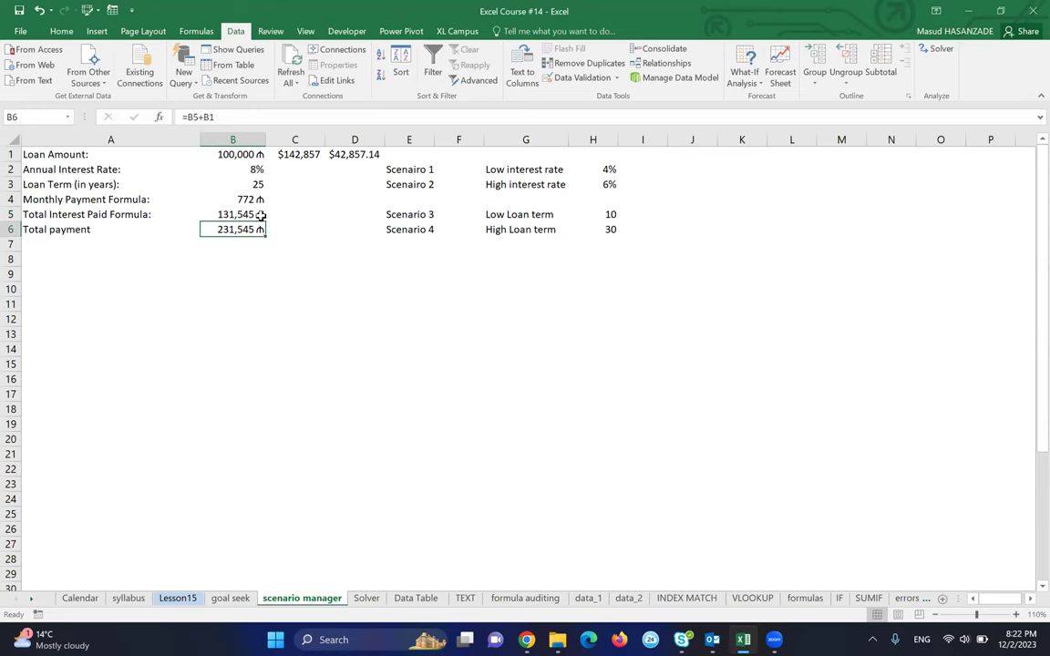
key(F2)
key(Escape)
click(239, 215)
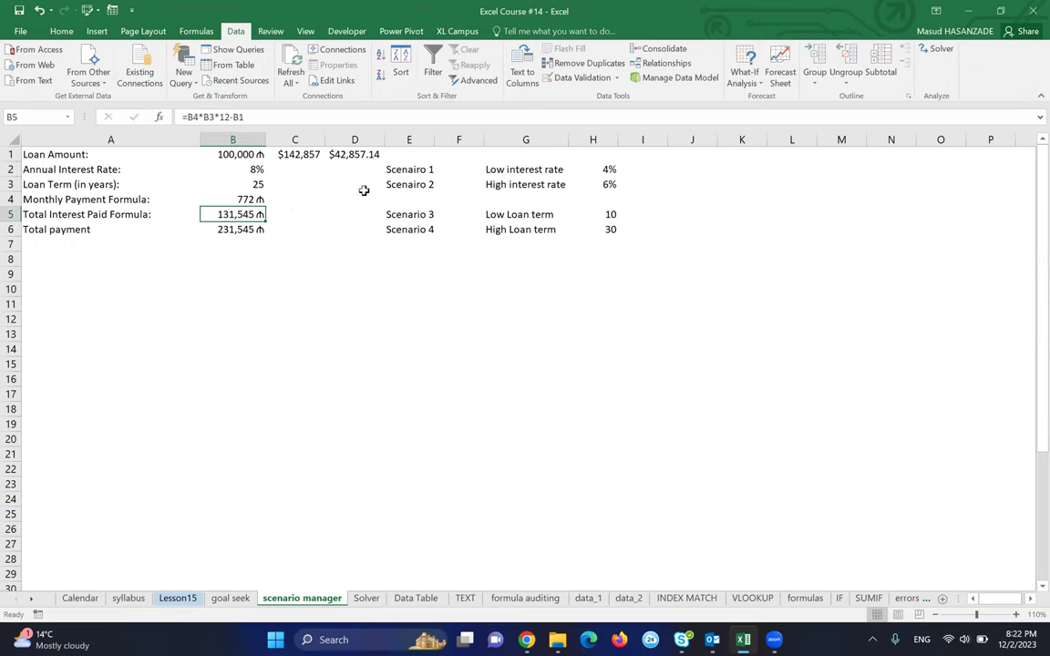
click(607, 172)
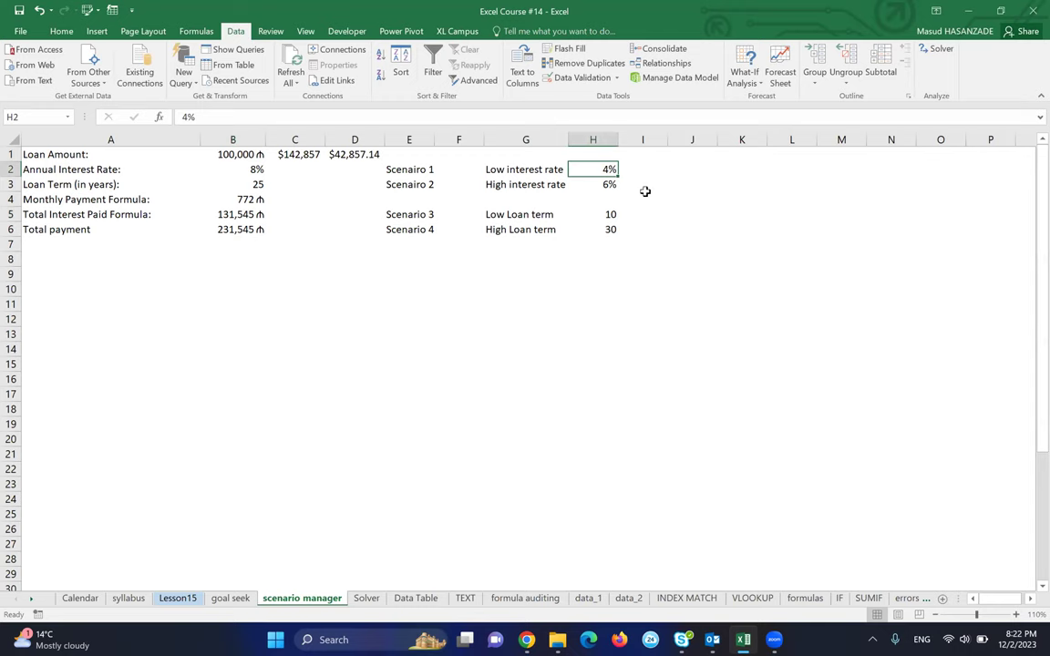
- Move the scenario block from E2:H6 down one row to E3:H7
drag(410, 171, 585, 231)
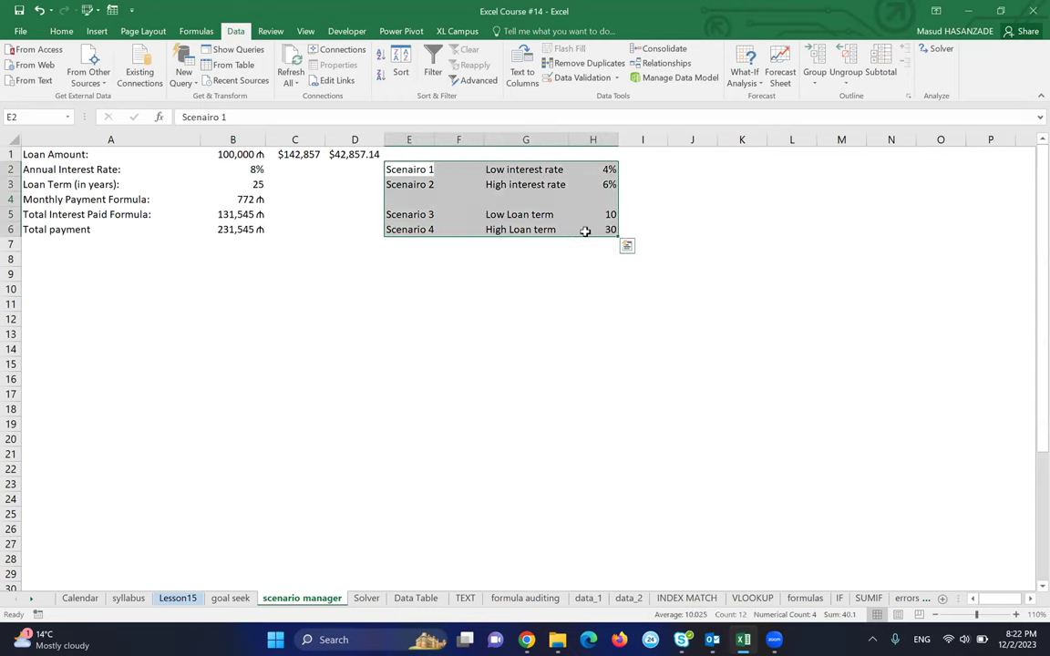
key(ctrl+z)
key(ctrl+z)
key(ctrl+z)
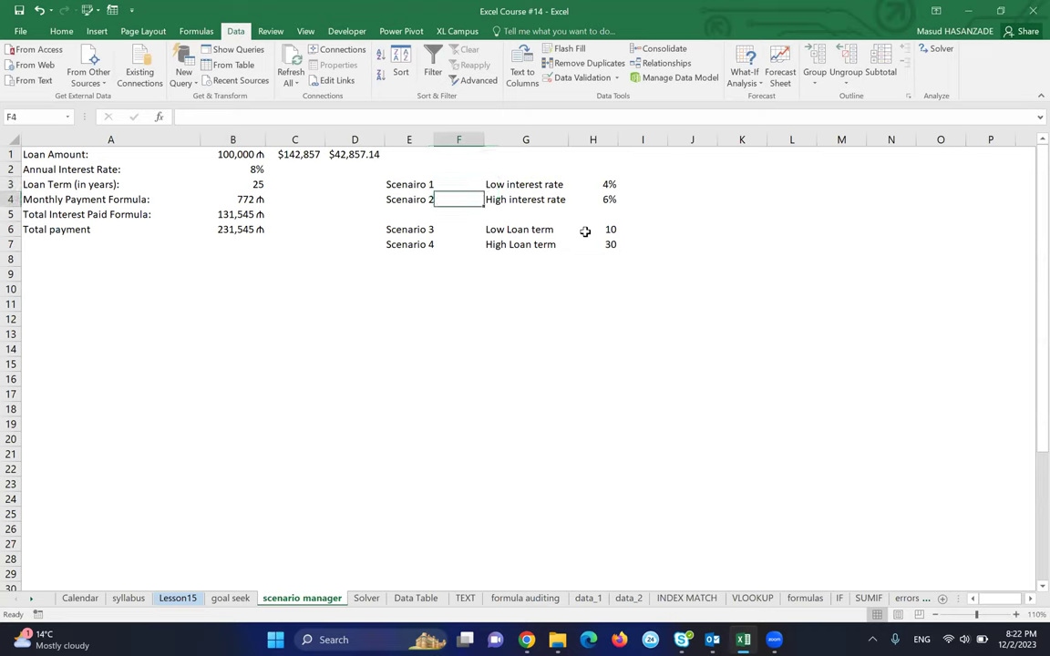
key(Right)
key(Up)
key(Right)
key(Down)
key(Left)
- Review the scenario values (rates 4% and 6%, terms 10 and 30) against B2 and B4
key(Right)
key(Up)
key(Down)
key(Down)
key(Down)
key(Down)
click(585, 231)
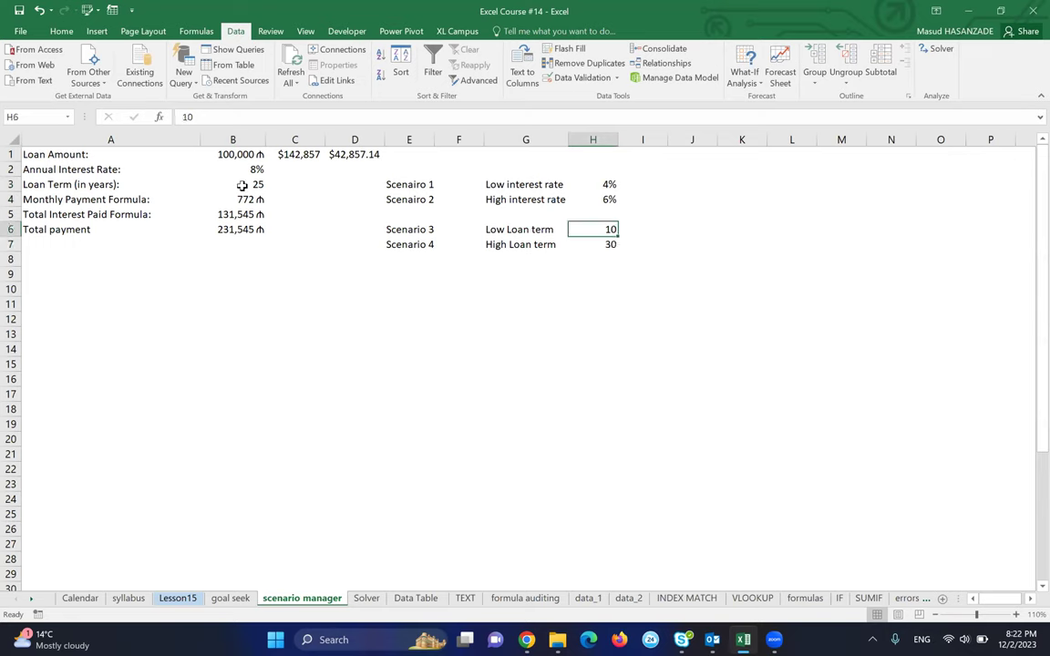
click(605, 187)
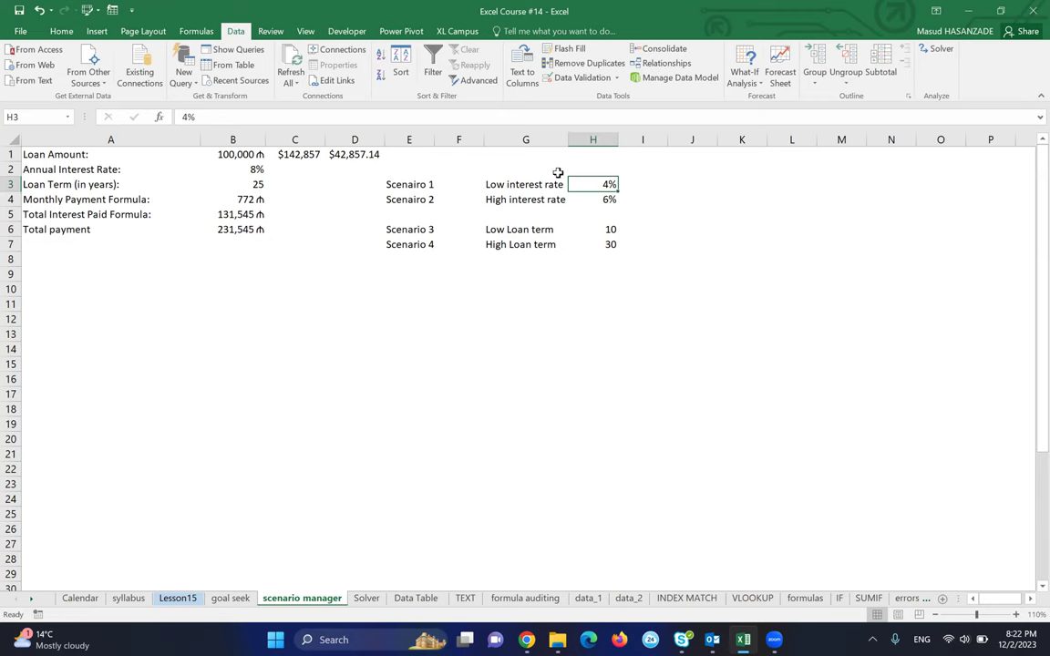
click(254, 170)
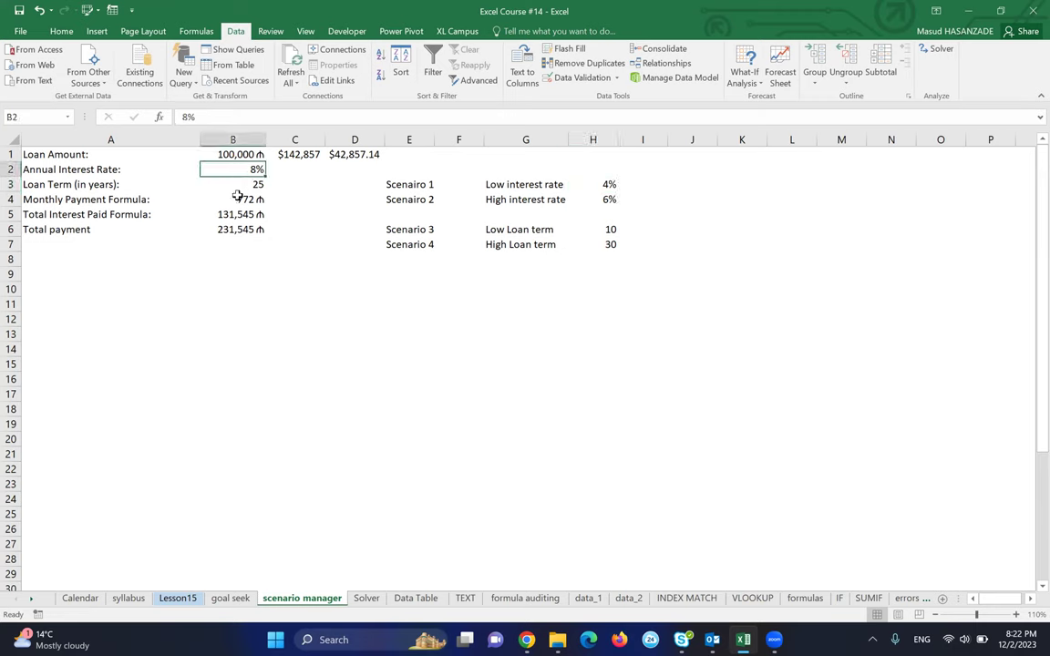
click(237, 197)
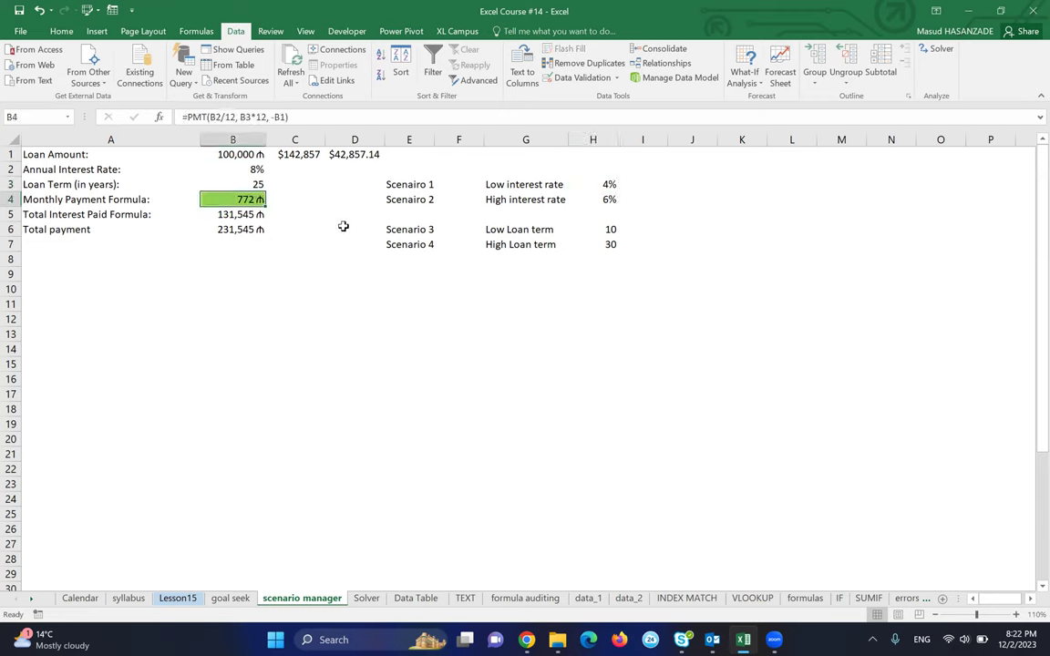
click(607, 200)
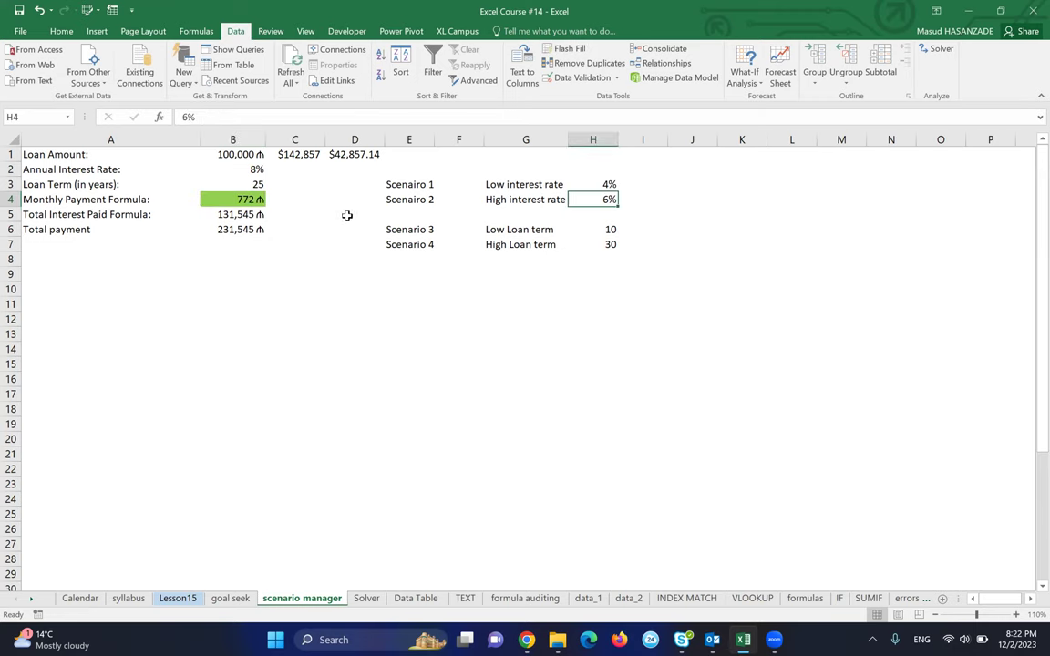
click(601, 227)
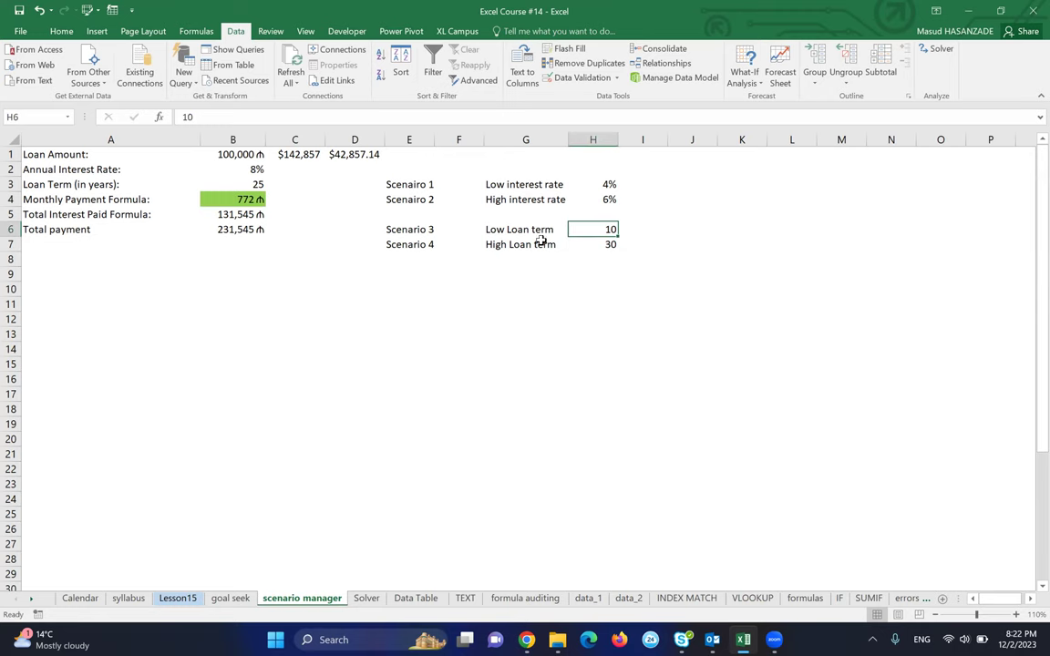
key(Return)
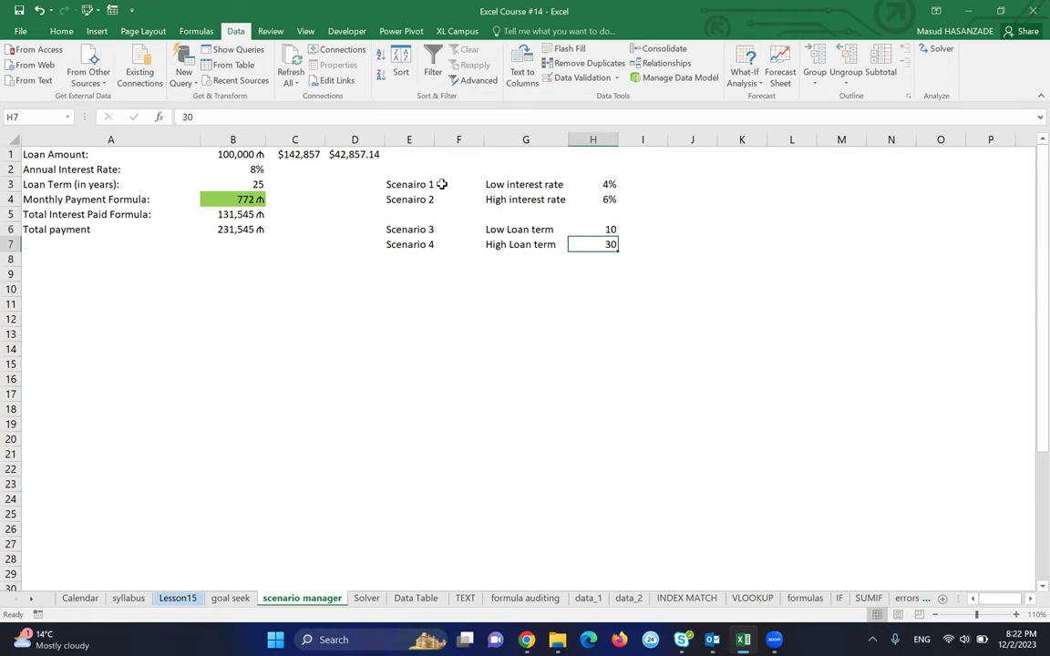
- Open Scenario Manager from What-If Analysis and delete the old 'Low interest rate' scenario
click(426, 184)
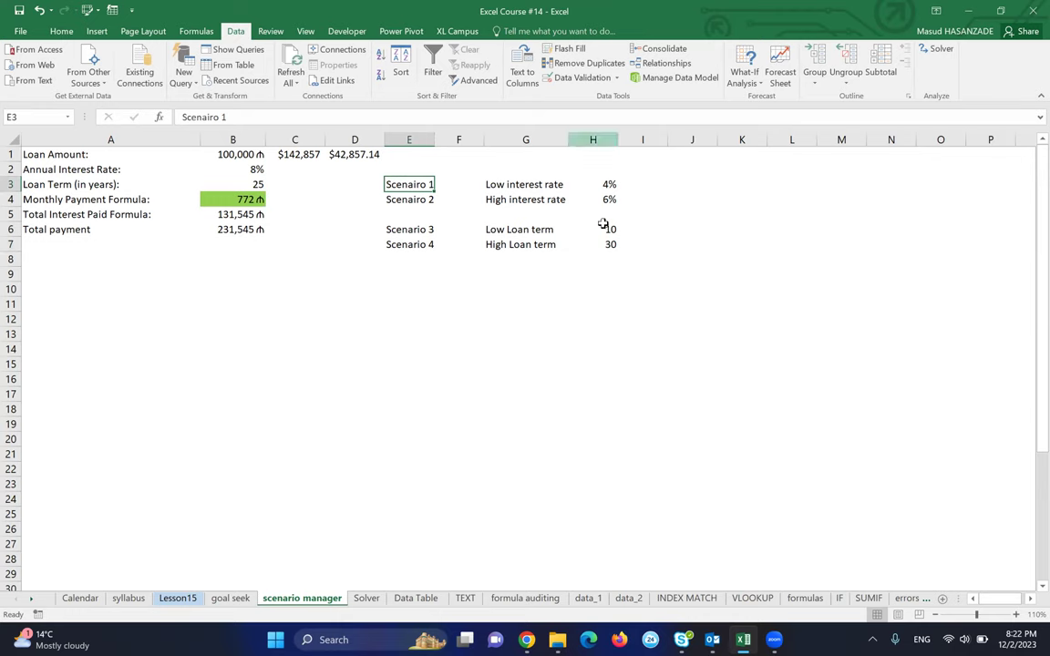
click(755, 86)
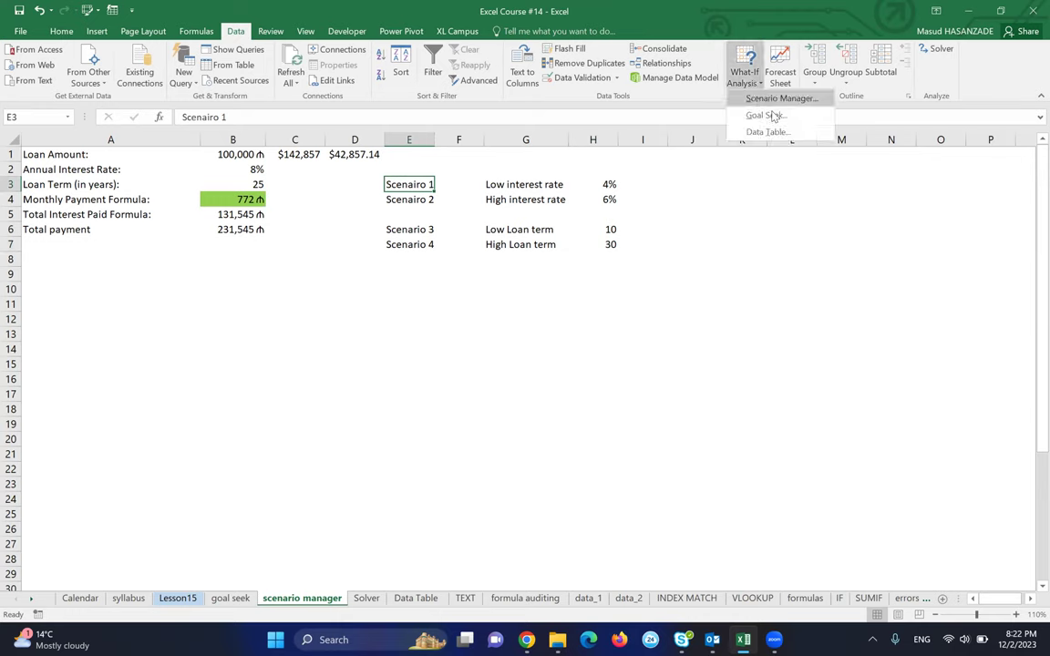
click(779, 100)
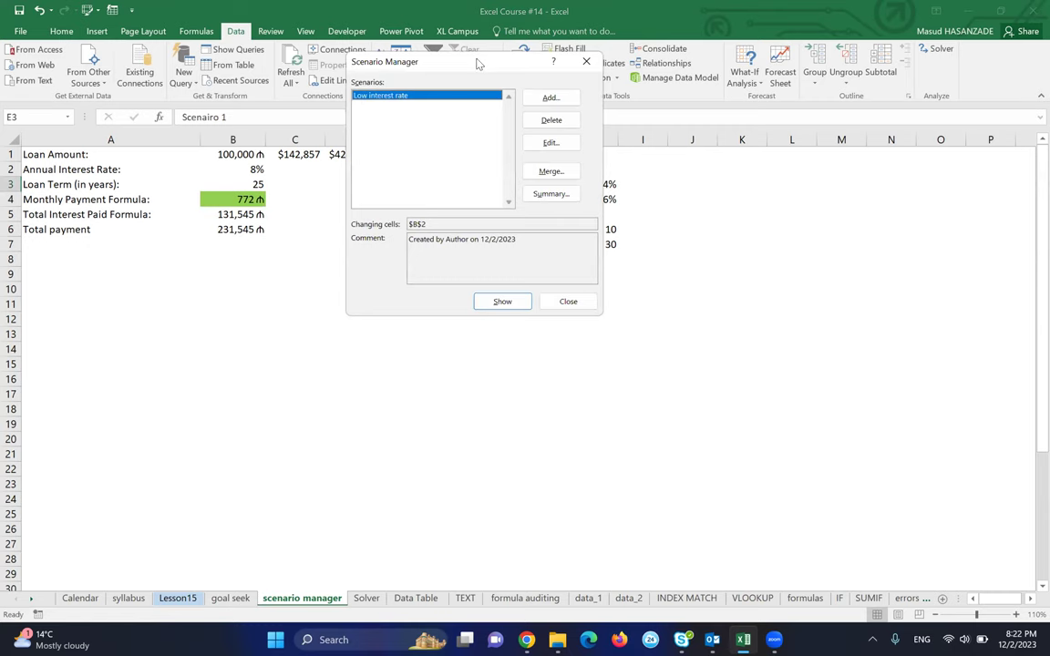
drag(478, 64, 239, 270)
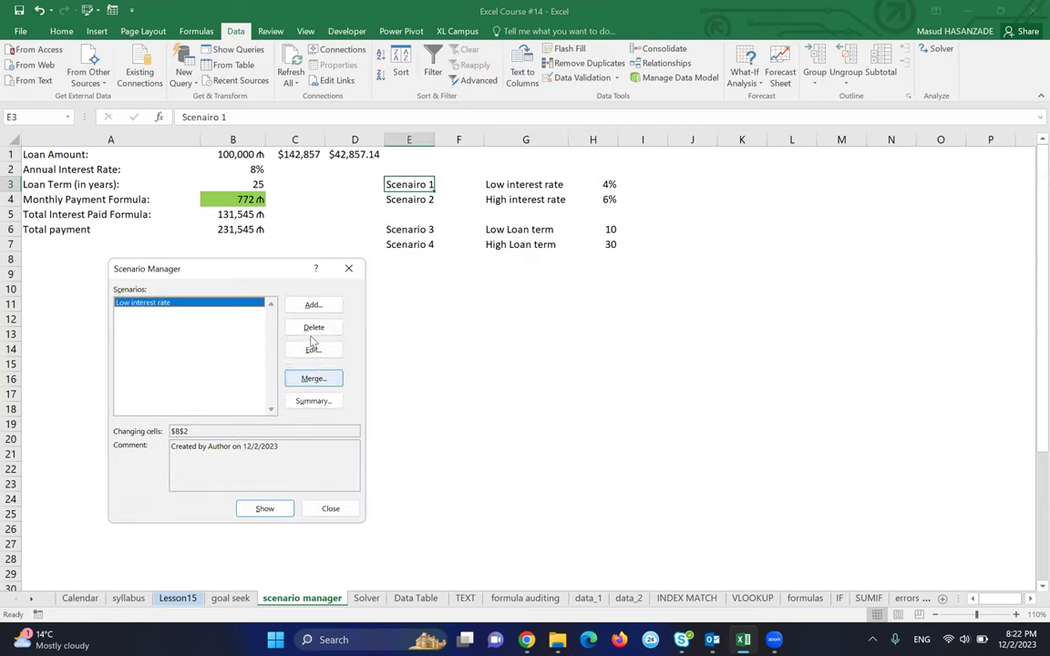
click(314, 328)
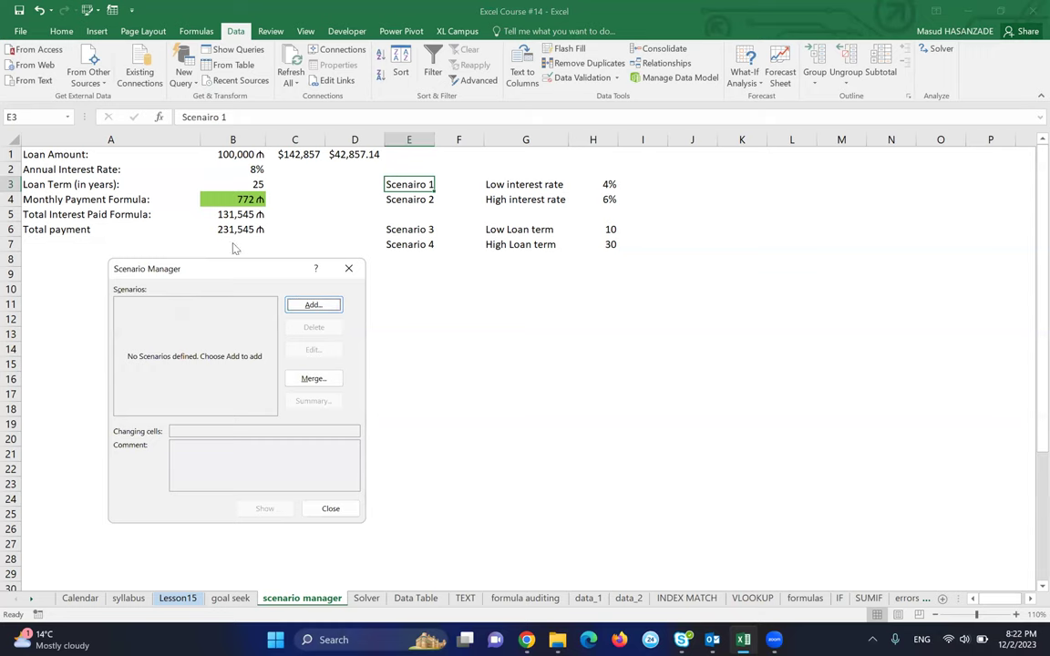
drag(225, 269, 186, 258)
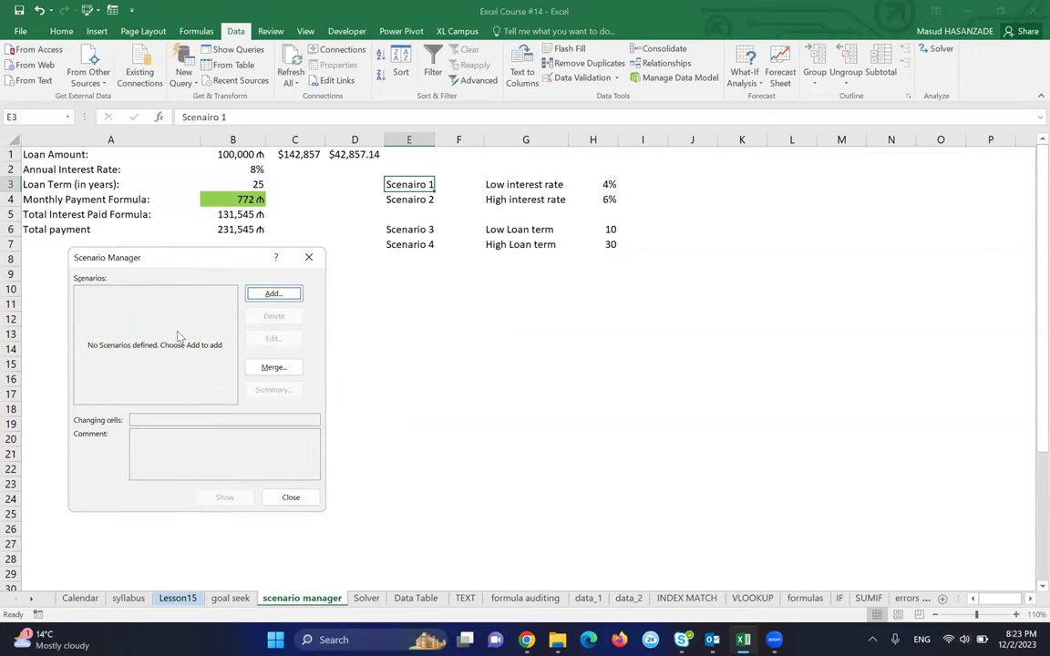
- Add a 'Low interest rate' scenario with changing cell B2 set to 0.04
click(273, 293)
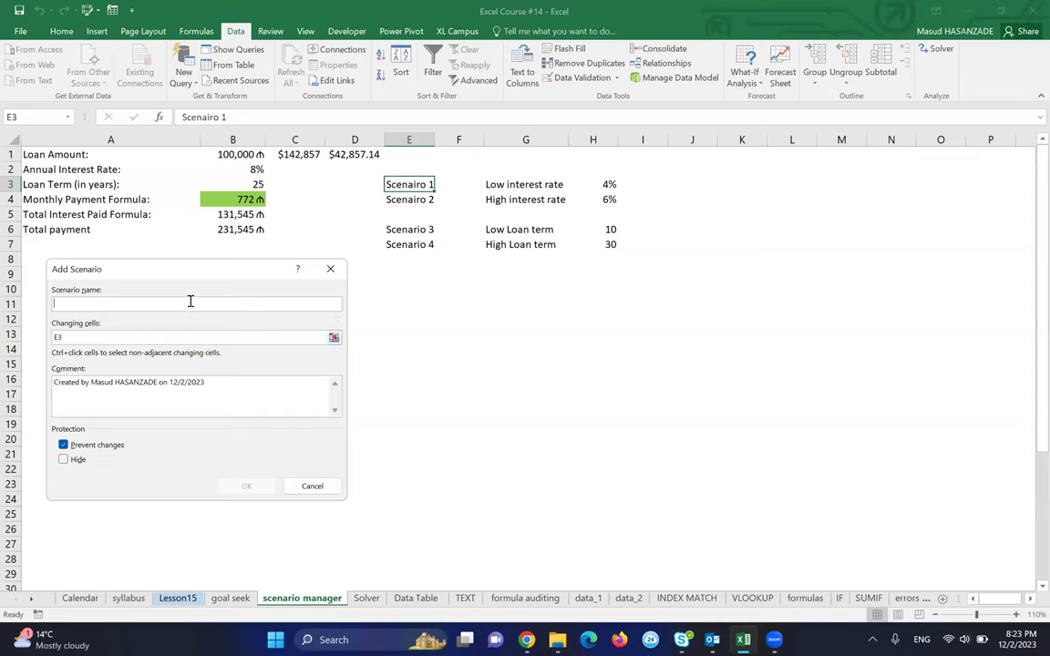
text(Low interest rate)
click(236, 199)
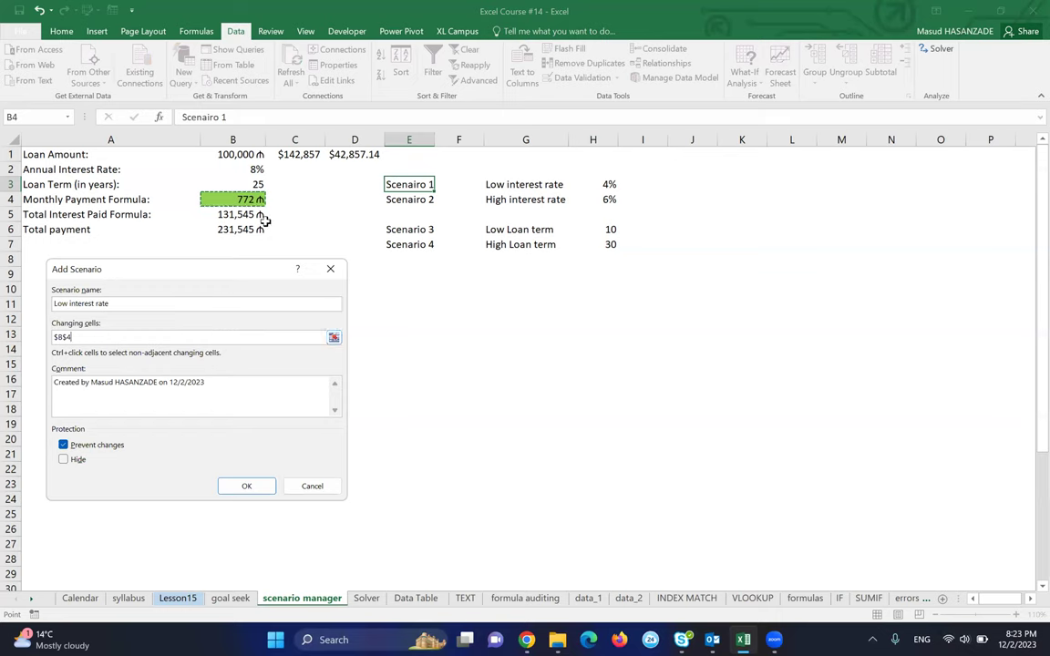
click(213, 170)
click(246, 485)
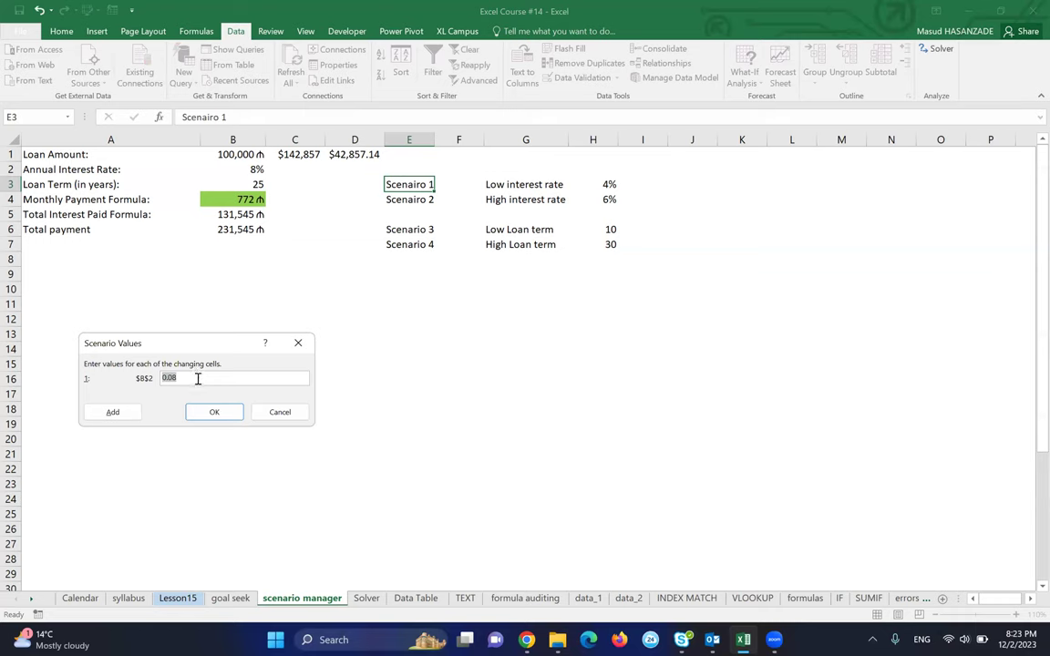
click(200, 376)
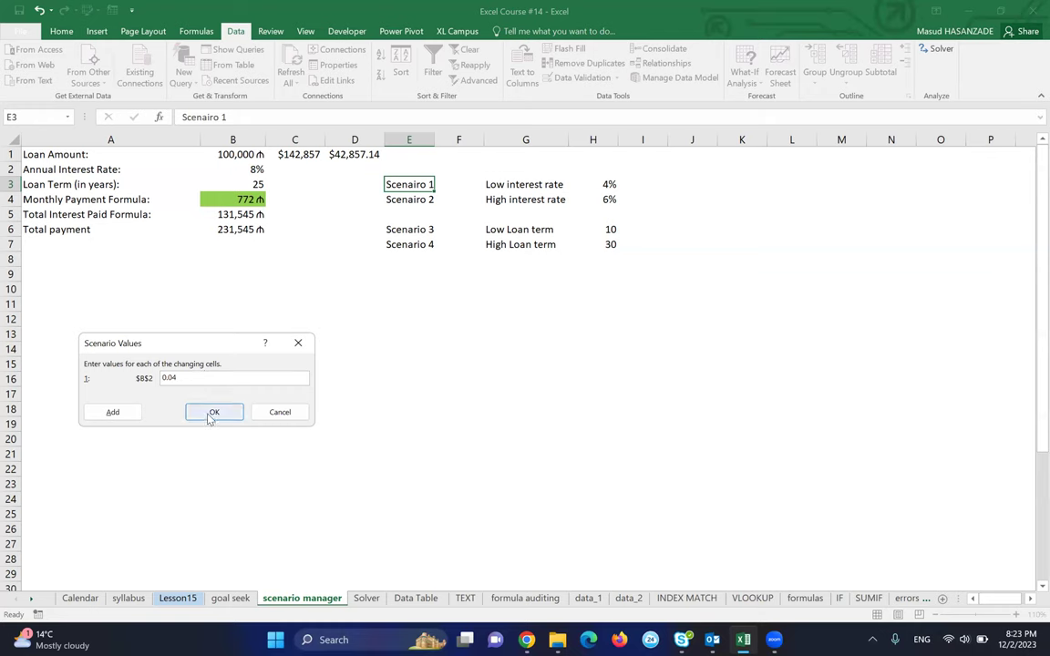
click(95, 414)
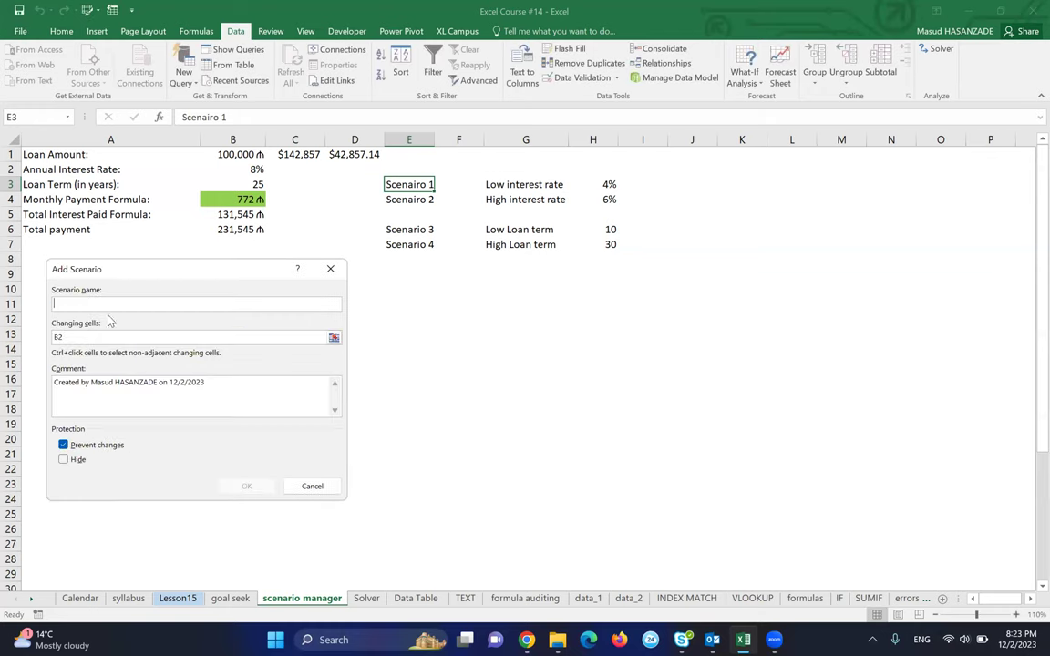
drag(312, 486, 229, 365)
key(Escape)
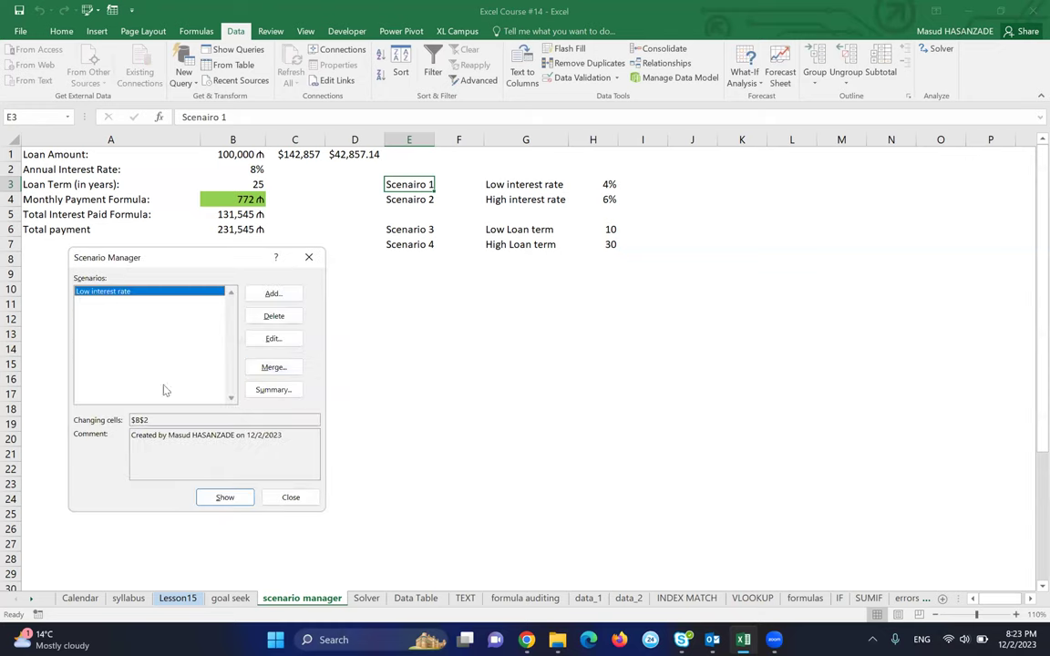
- Add a 'High interest rate' scenario that changes B2 to 0.10
click(266, 294)
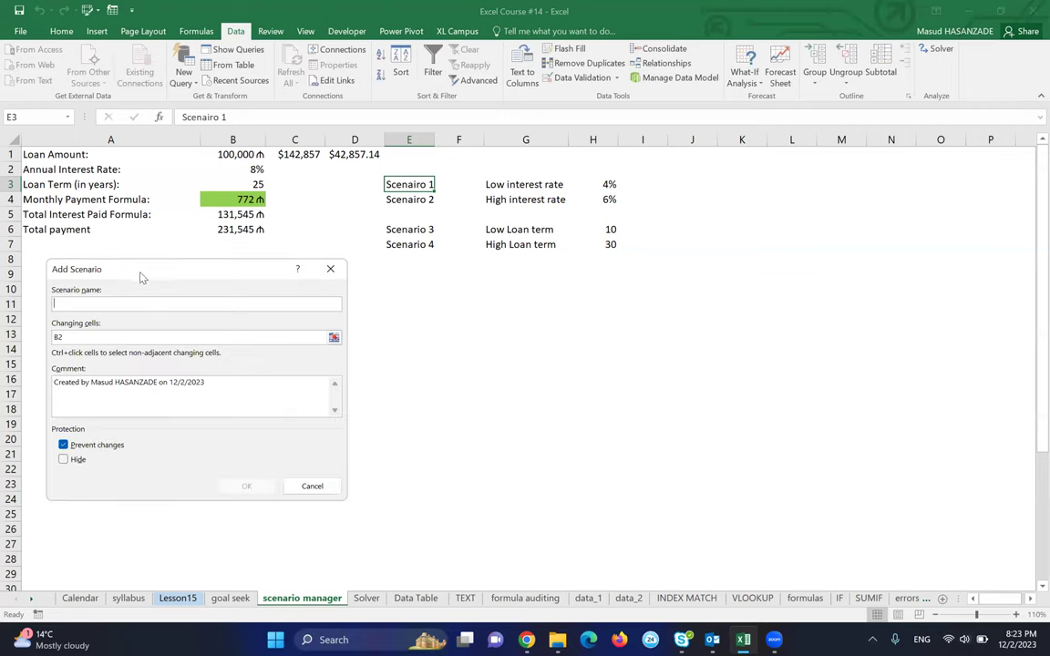
drag(141, 272, 145, 254)
text(High interest rate)
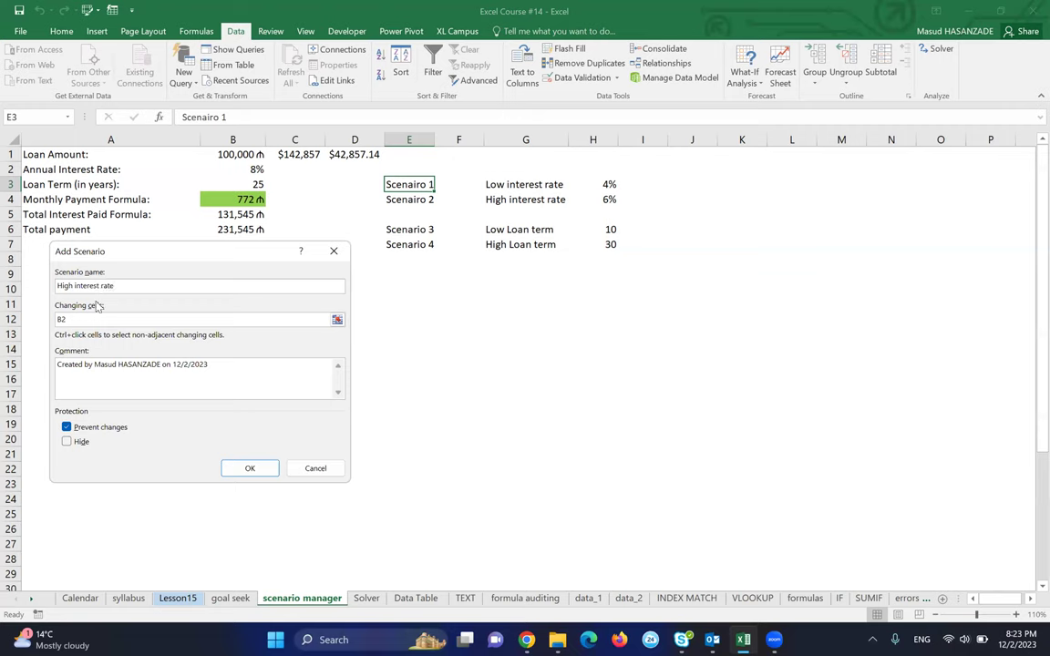
click(217, 169)
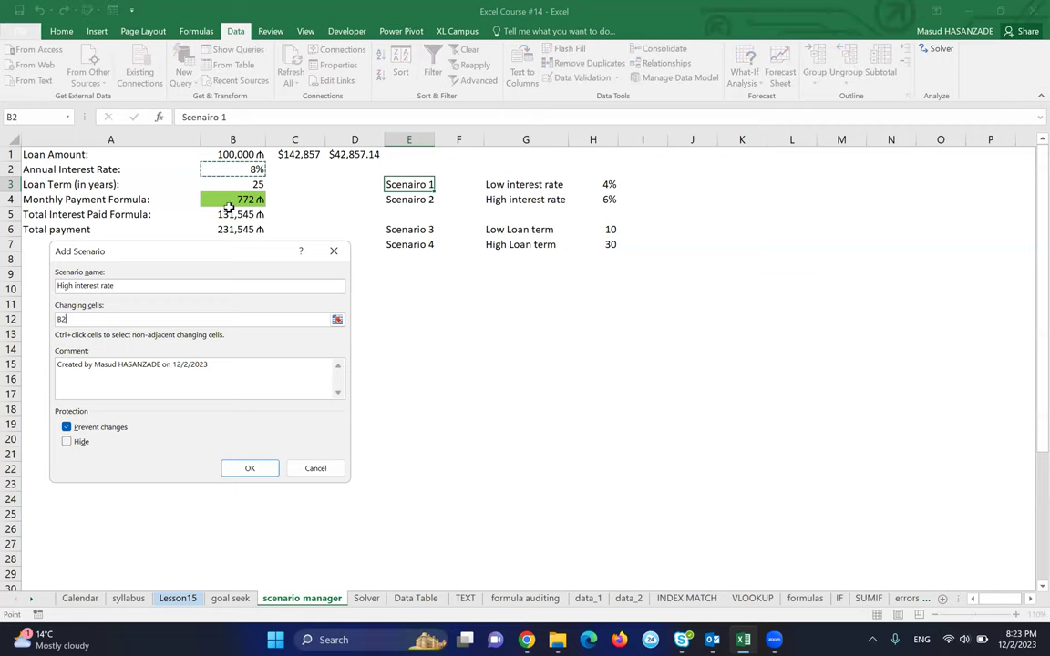
click(252, 469)
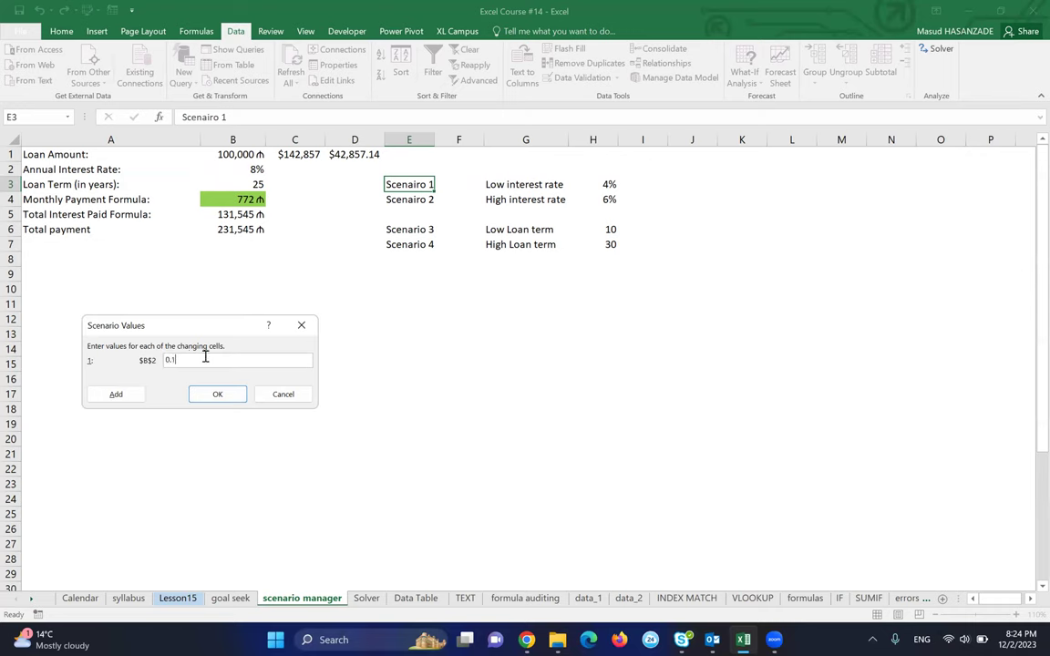
text(0.1)
click(207, 397)
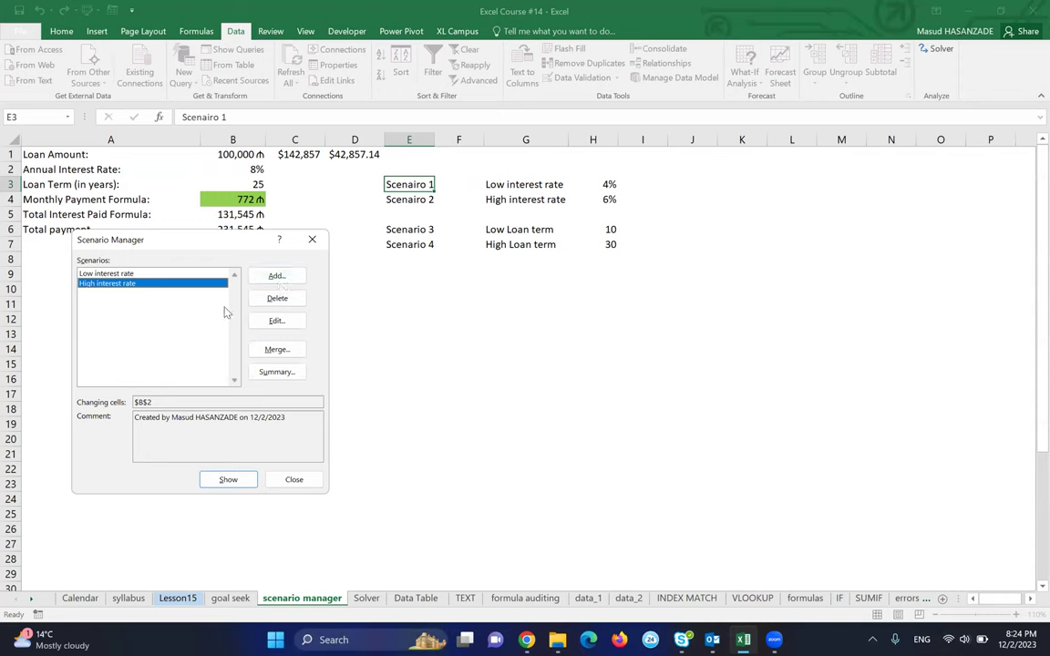
- Add a 'Low loan term' scenario with changing cell B3 set to 10
click(276, 275)
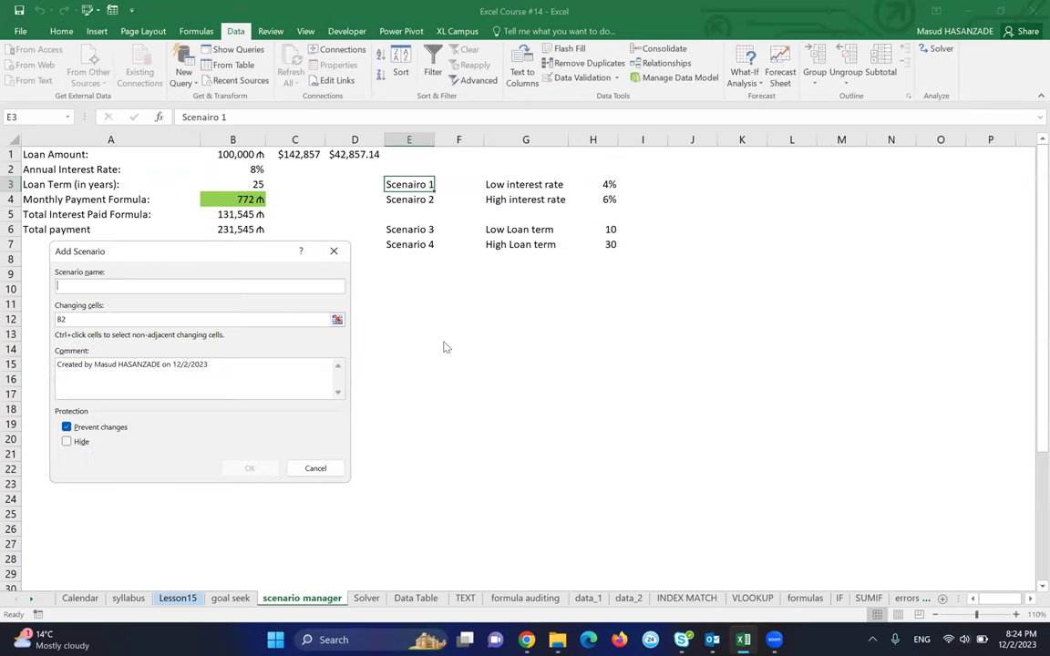
text(Low)
click(102, 320)
key(BackSpace)
key(BackSpace)
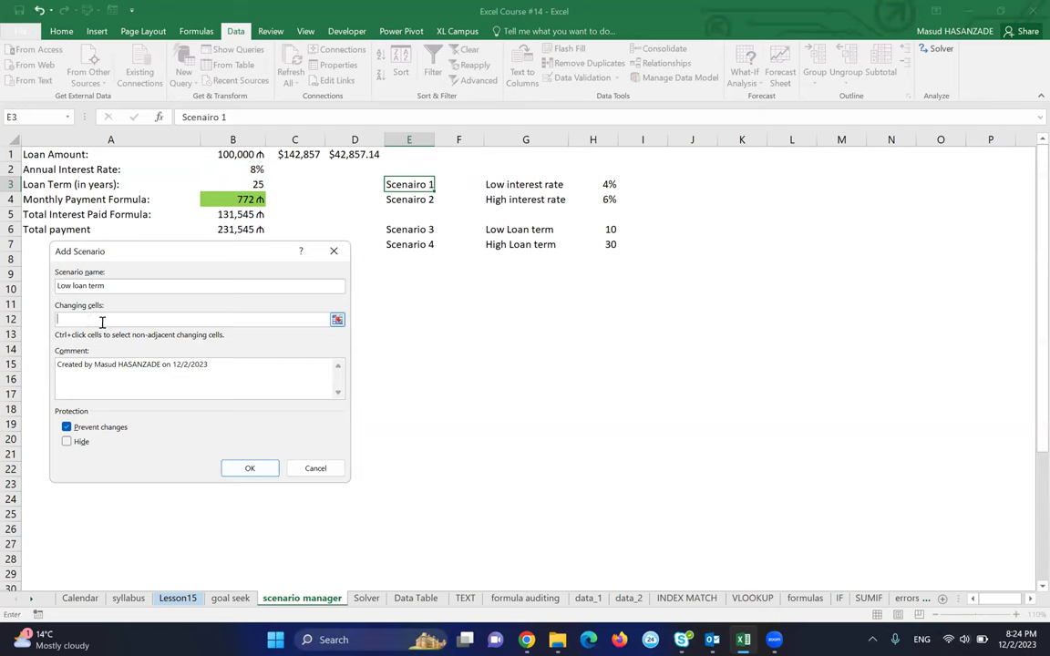
click(228, 186)
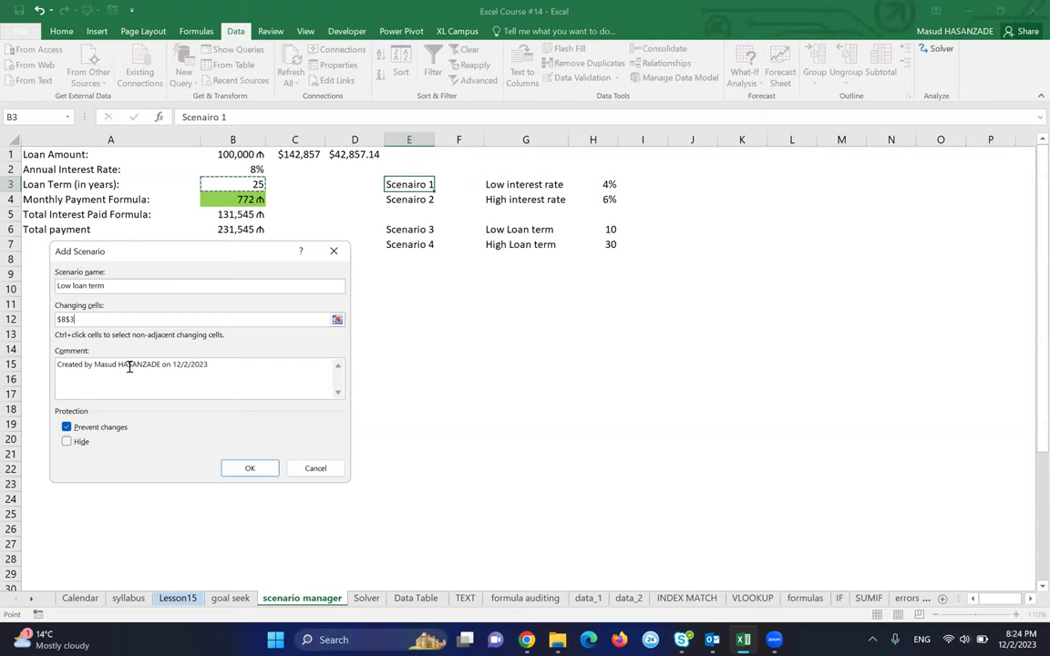
click(241, 474)
text(10)
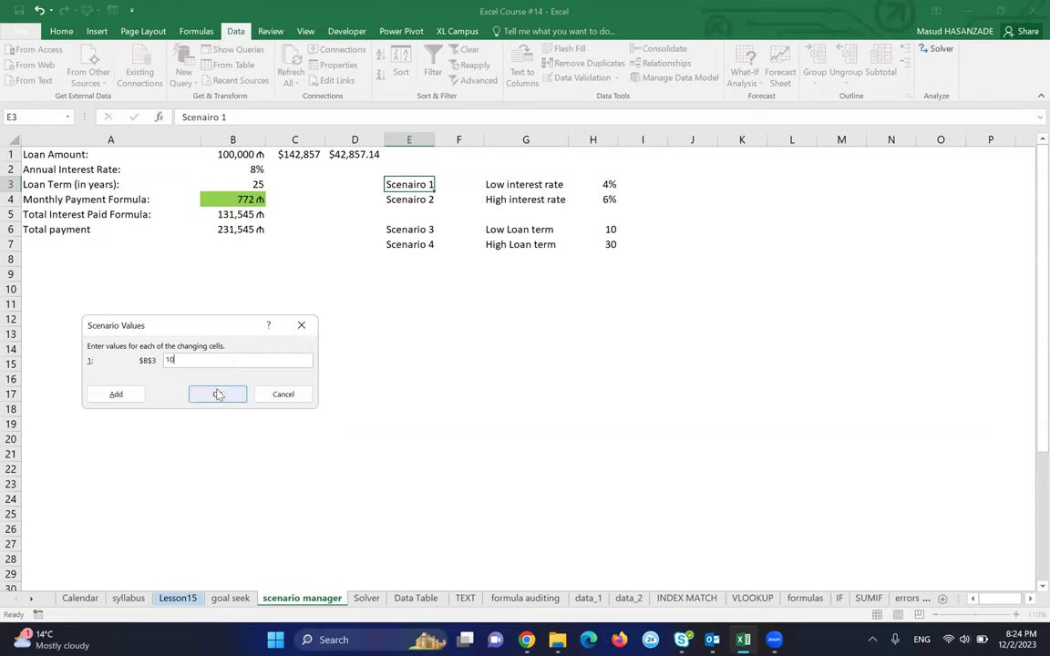
click(117, 393)
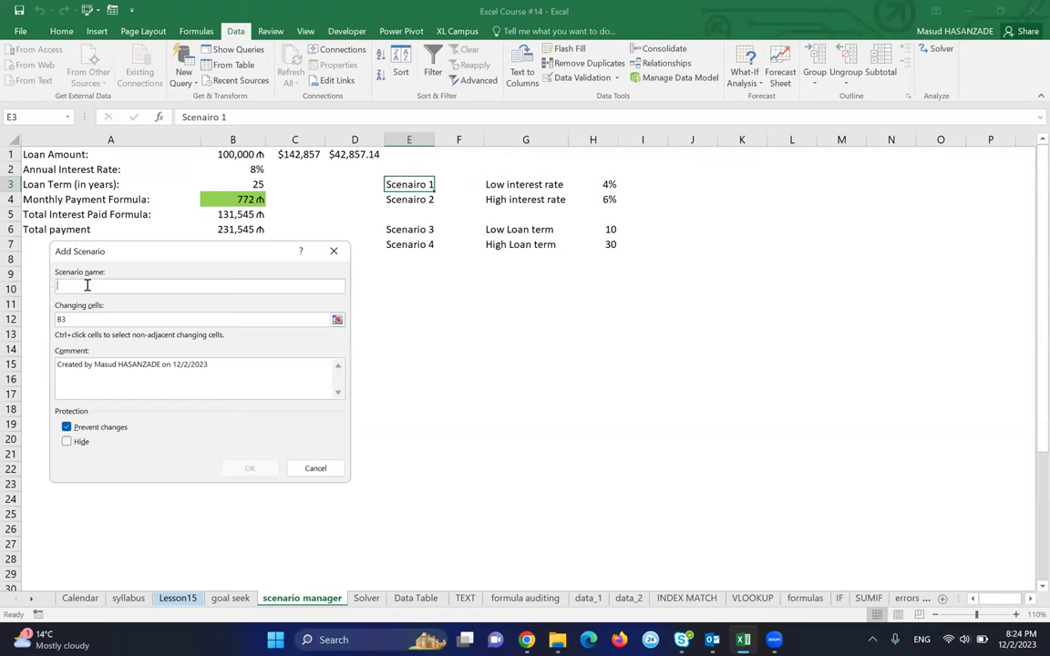
- Add a 'High loan term' scenario setting B3 to 30
text(High loan term)
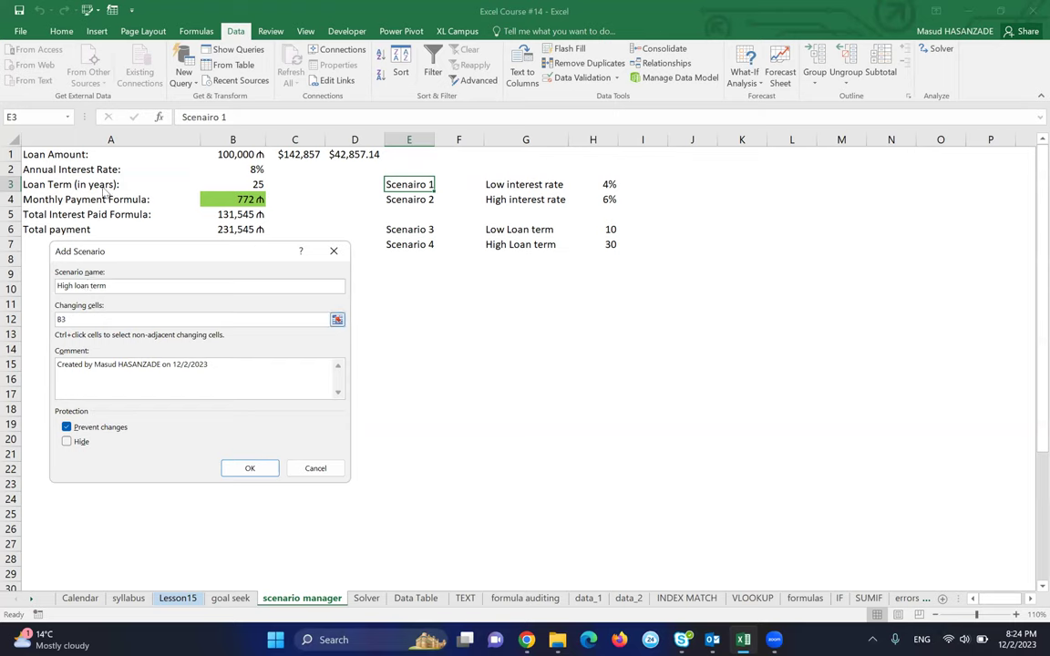
click(248, 467)
text(30)
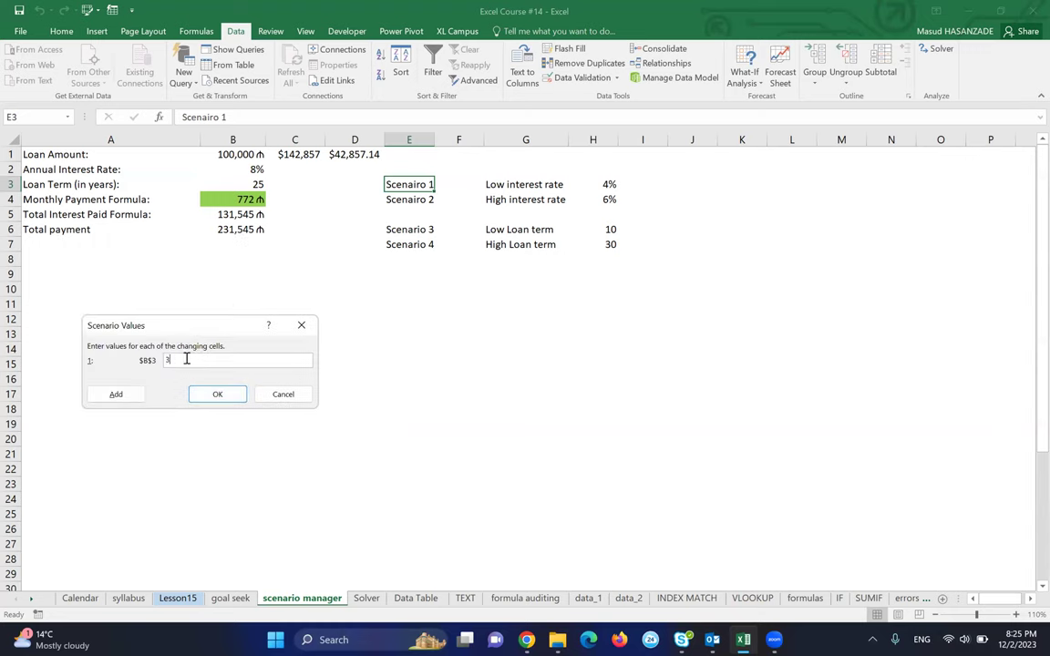
click(219, 398)
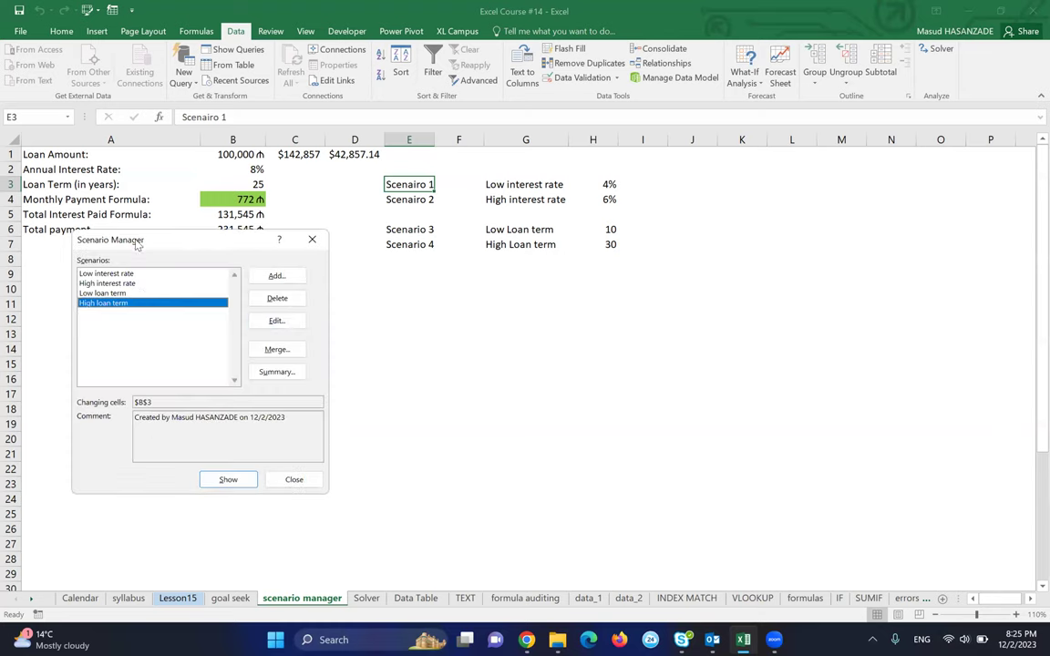
- Apply the High loan term scenario, then create a scenario summary report with result cell B4
drag(136, 243, 729, 120)
click(821, 358)
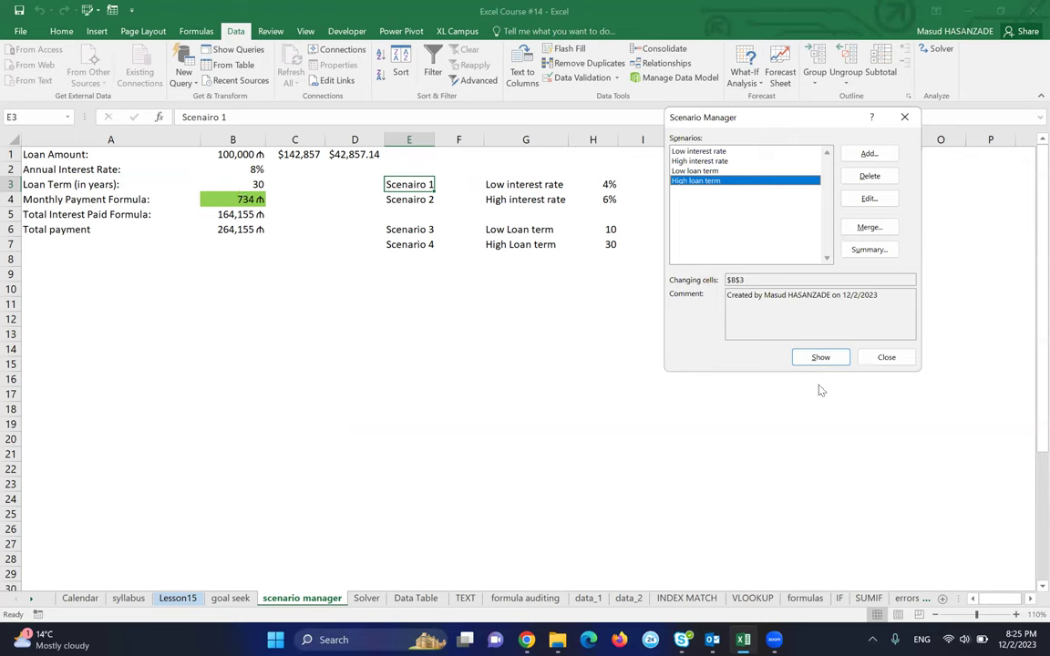
click(869, 249)
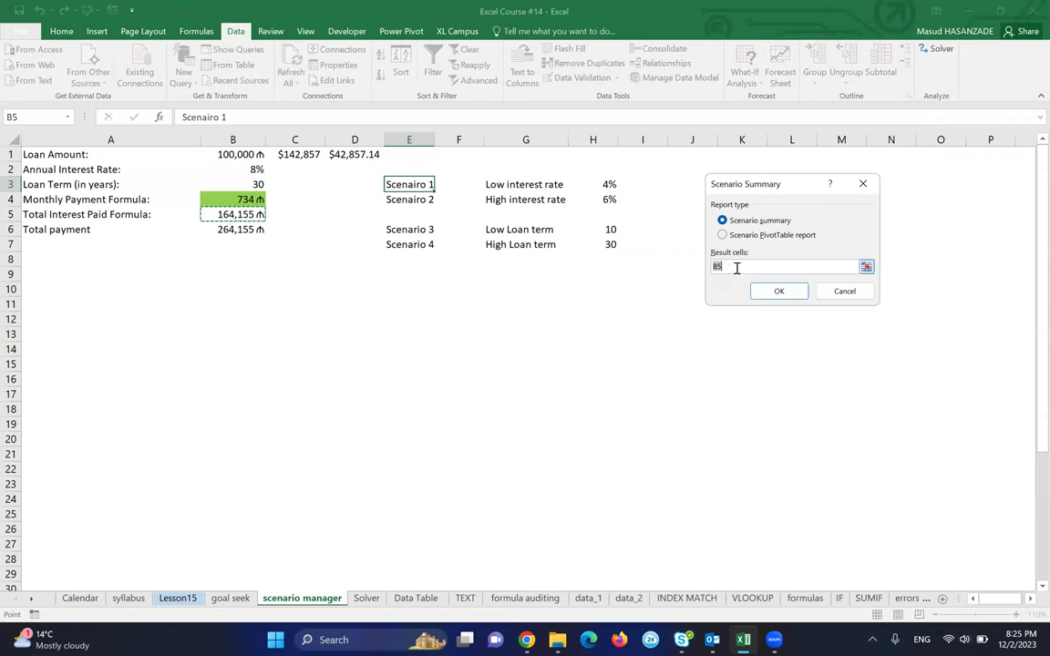
click(231, 201)
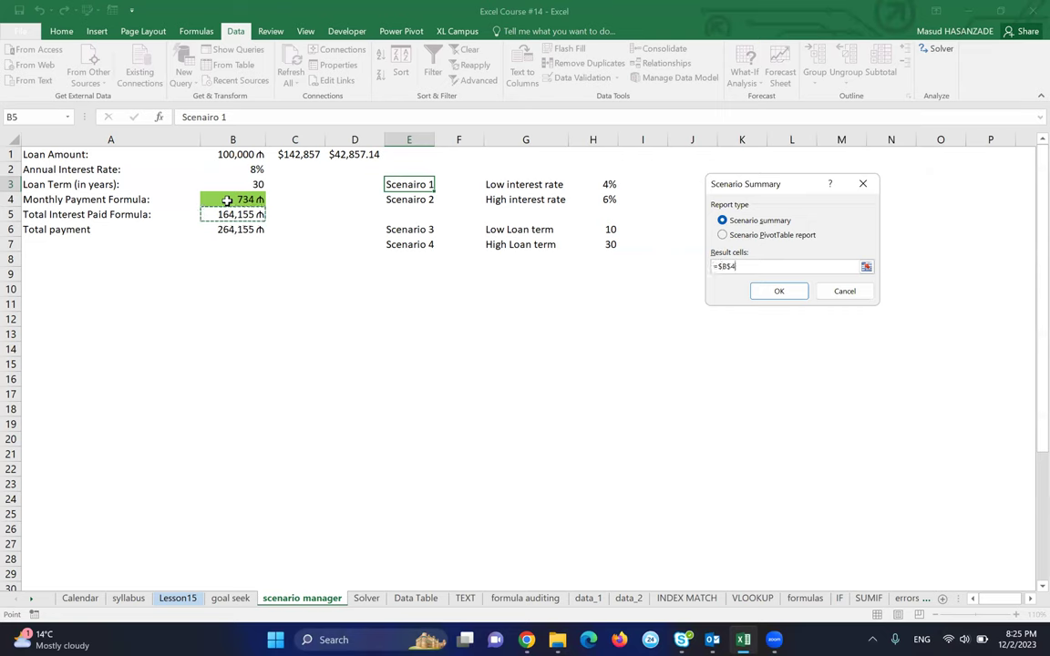
click(781, 292)
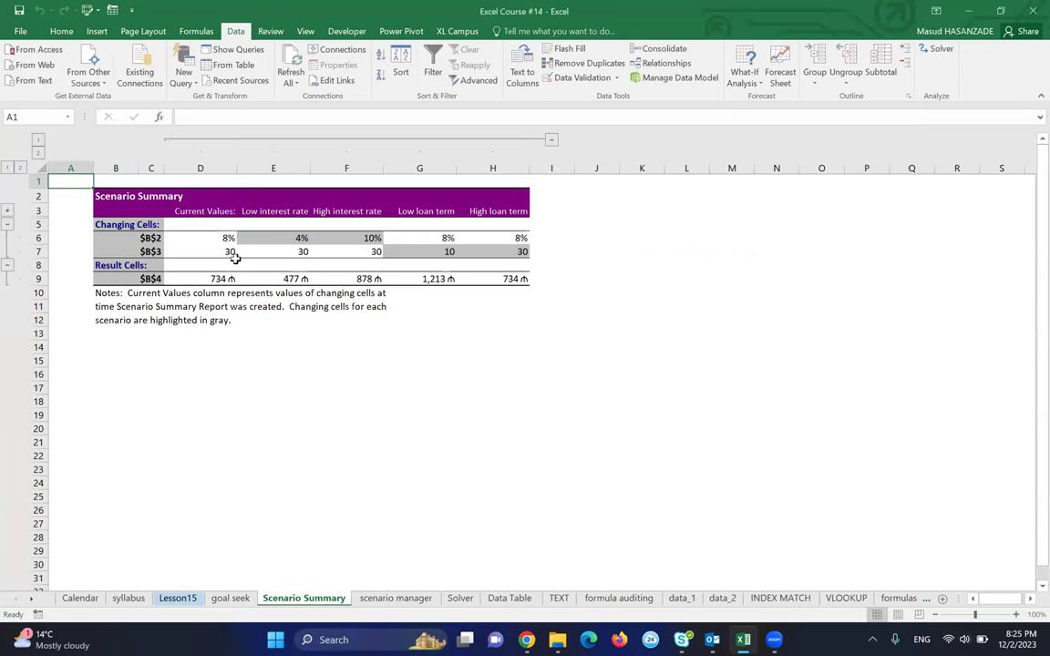
- Review the summary's current values and the 4%/10% rate and 10/30-year term inputs
click(202, 279)
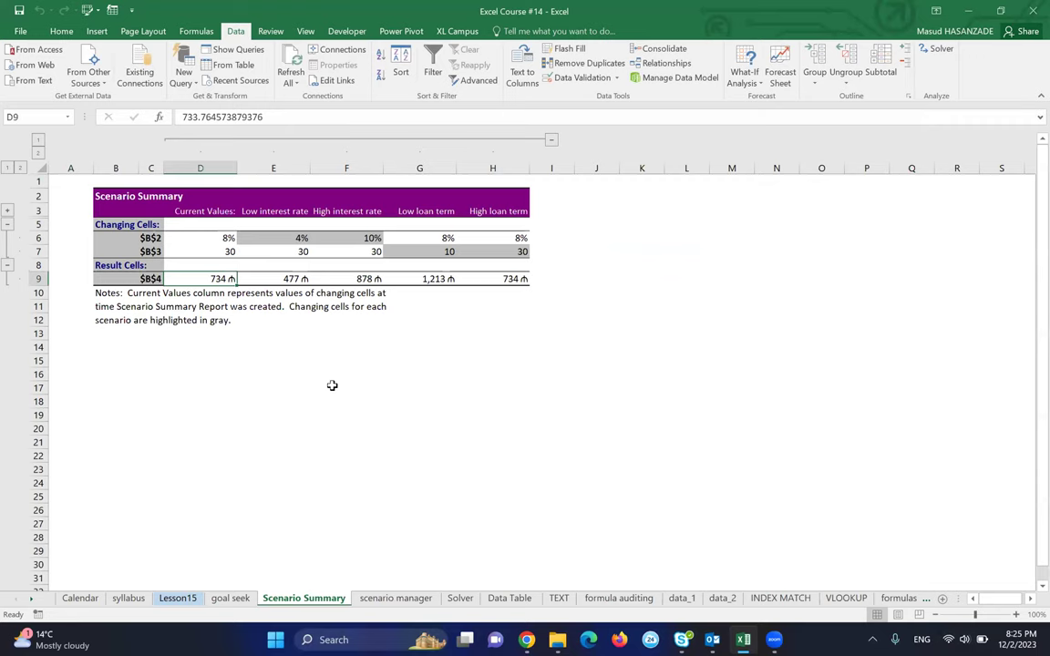
key(Right)
key(Up)
key(Left)
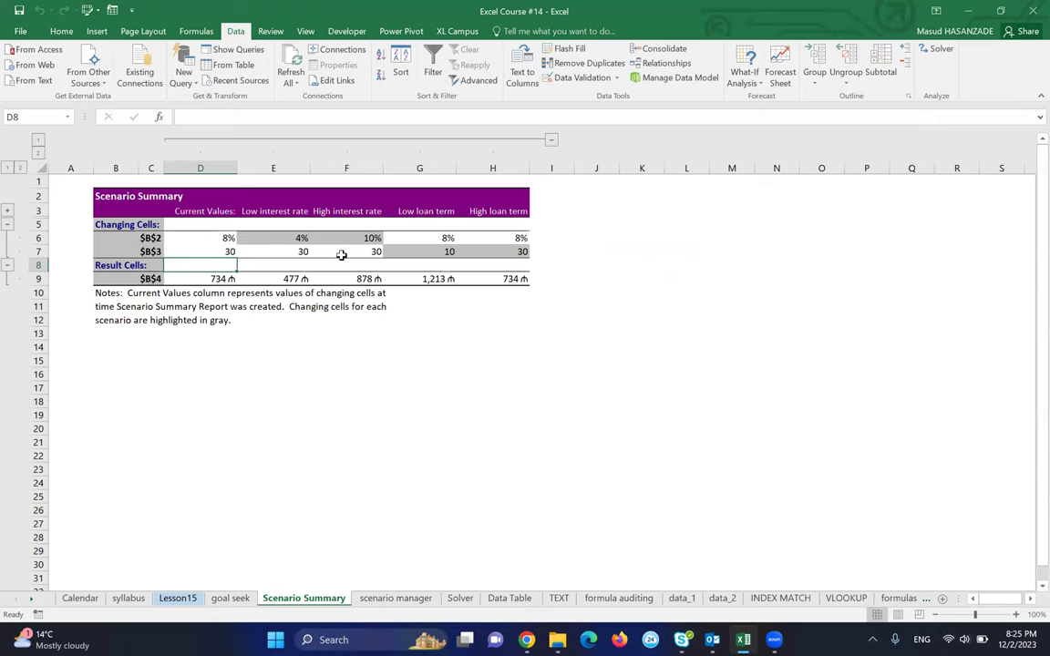
click(215, 238)
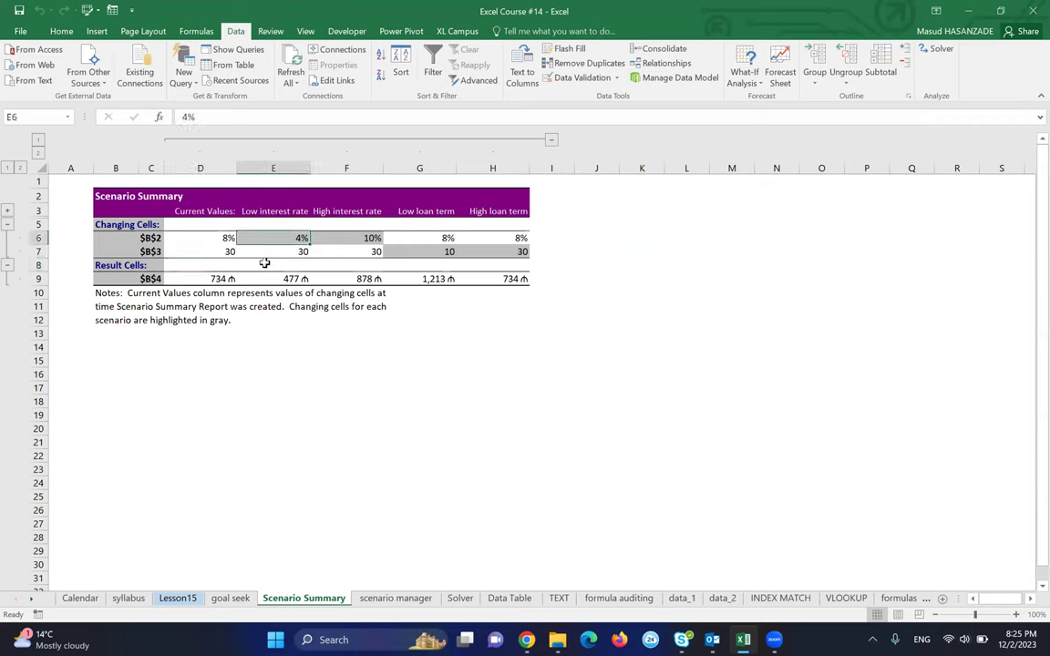
key(Right)
key(Right)
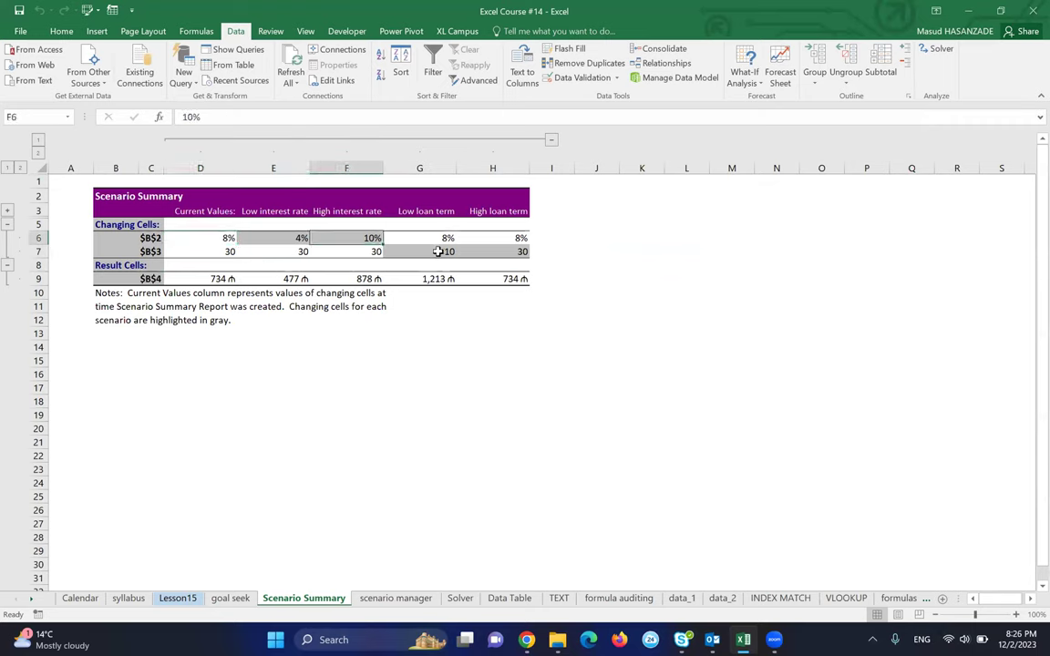
drag(439, 252, 483, 250)
click(279, 237)
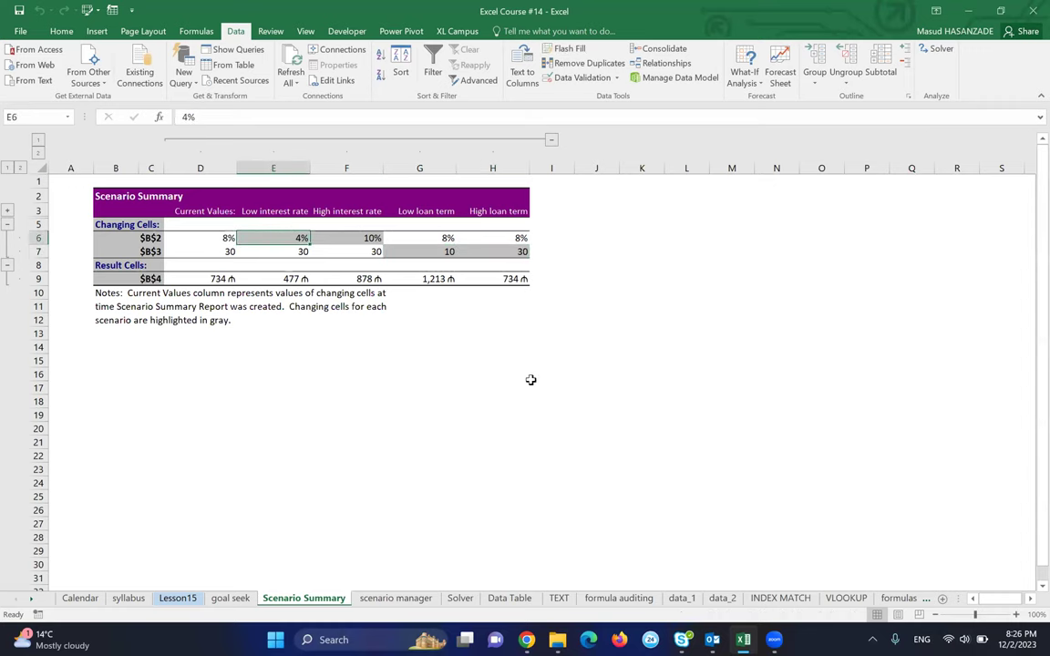
key(Left)
click(208, 252)
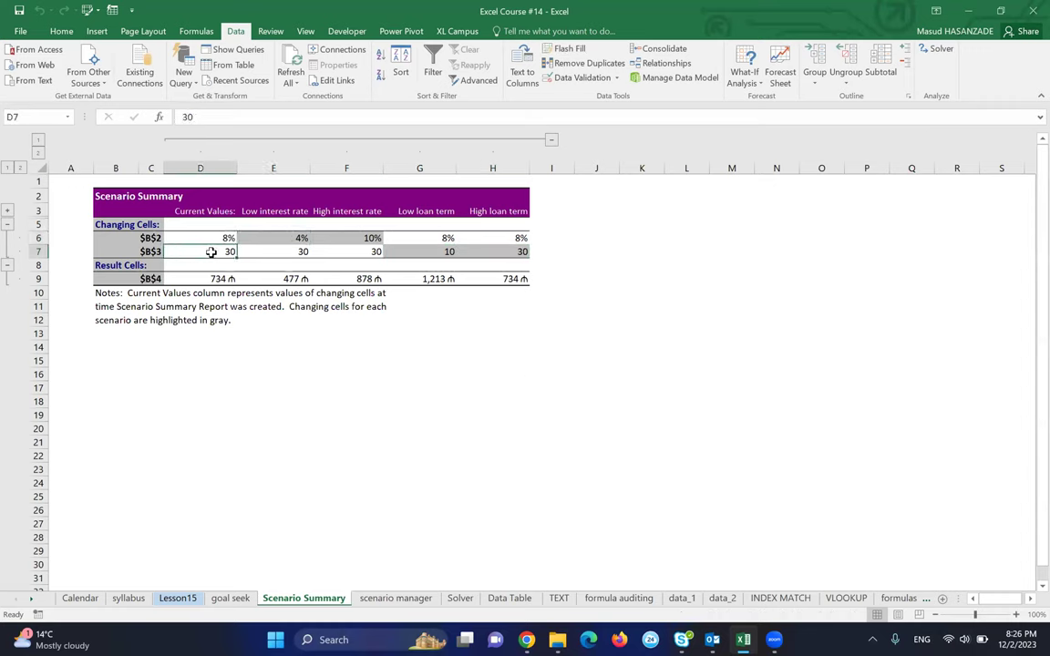
click(213, 278)
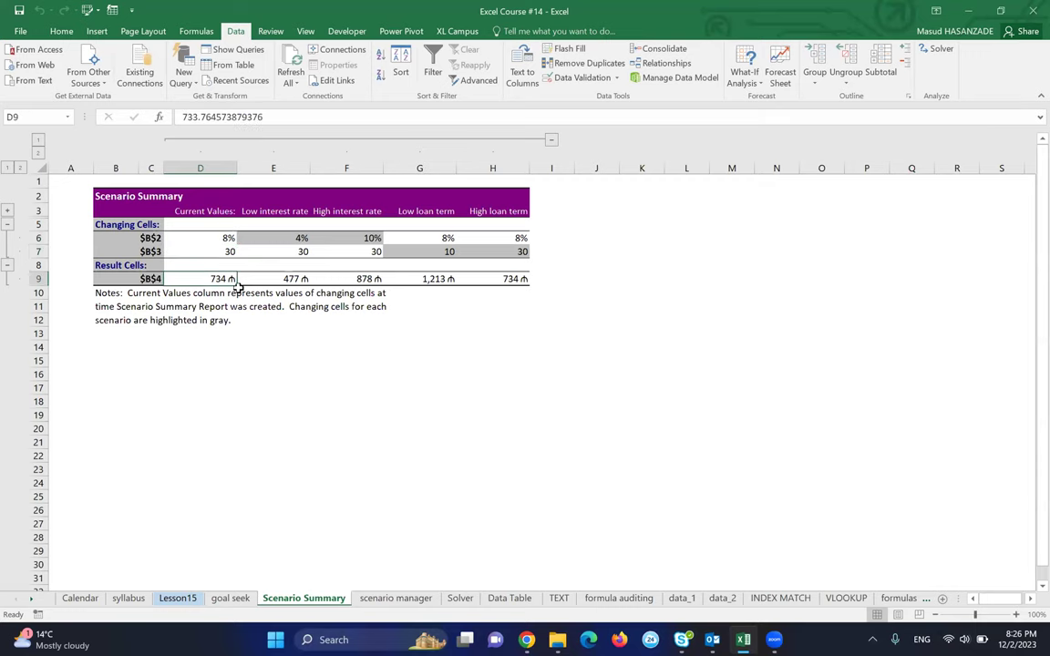
key(Up)
key(Up)
key(Up)
- Compare the goal seek sheet's loan amount and rate cells with the Scenario Summary rows
key(ctrl+Page_Up)
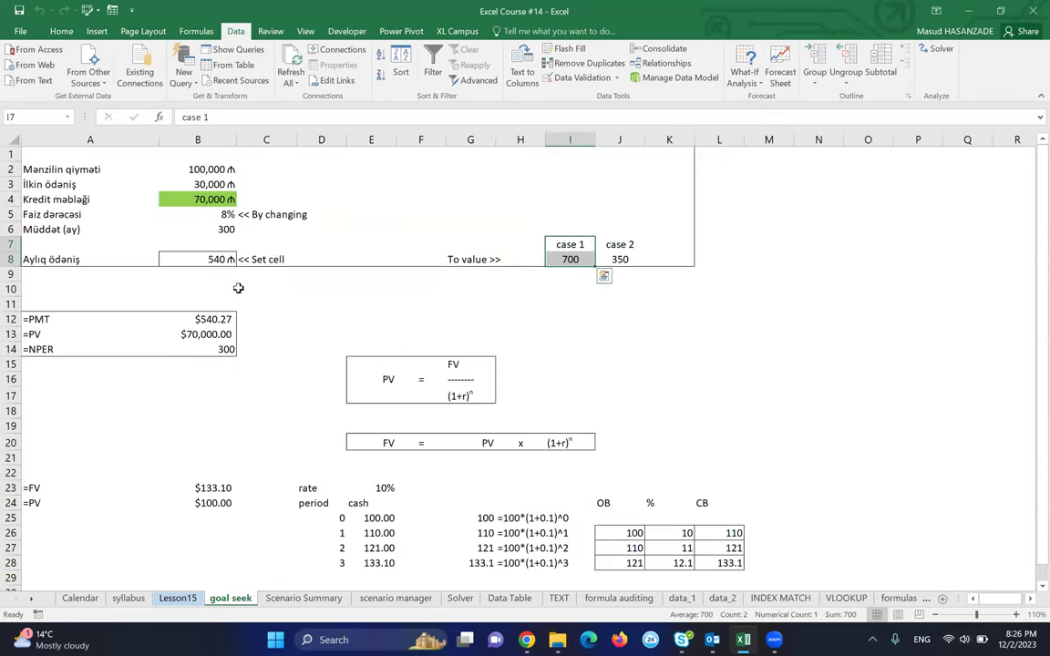
key(Up)
key(Up)
key(Up)
key(Left)
key(Up)
key(Left)
key(Left)
key(Left)
key(Left)
key(Left)
key(Down)
key(Down)
key(Up)
key(Down)
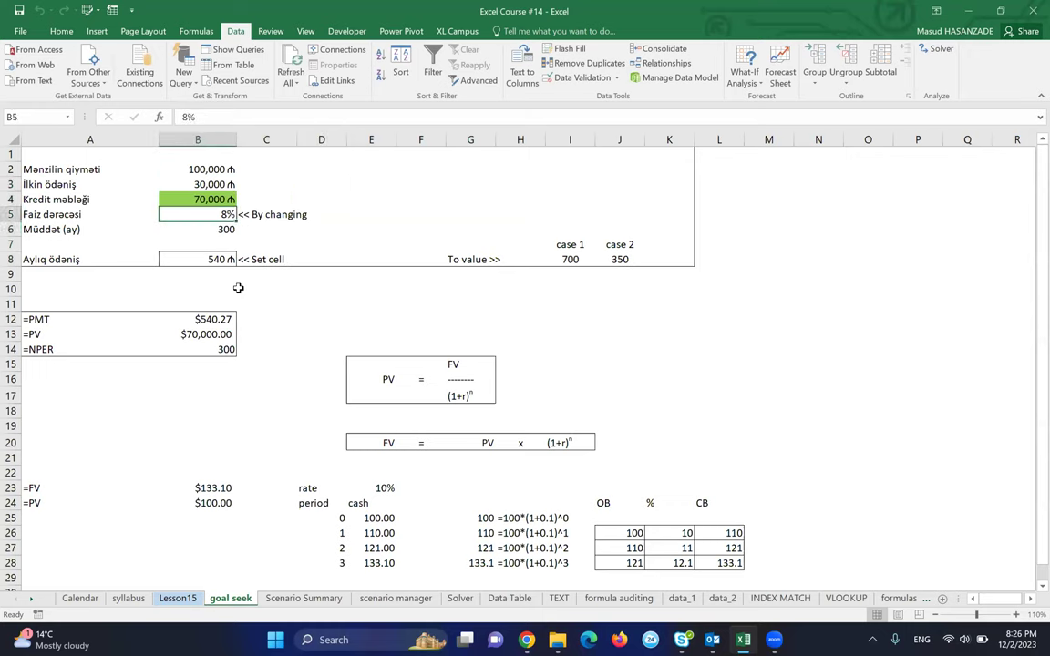
key(ctrl+Page_Down)
key(Up)
key(Left)
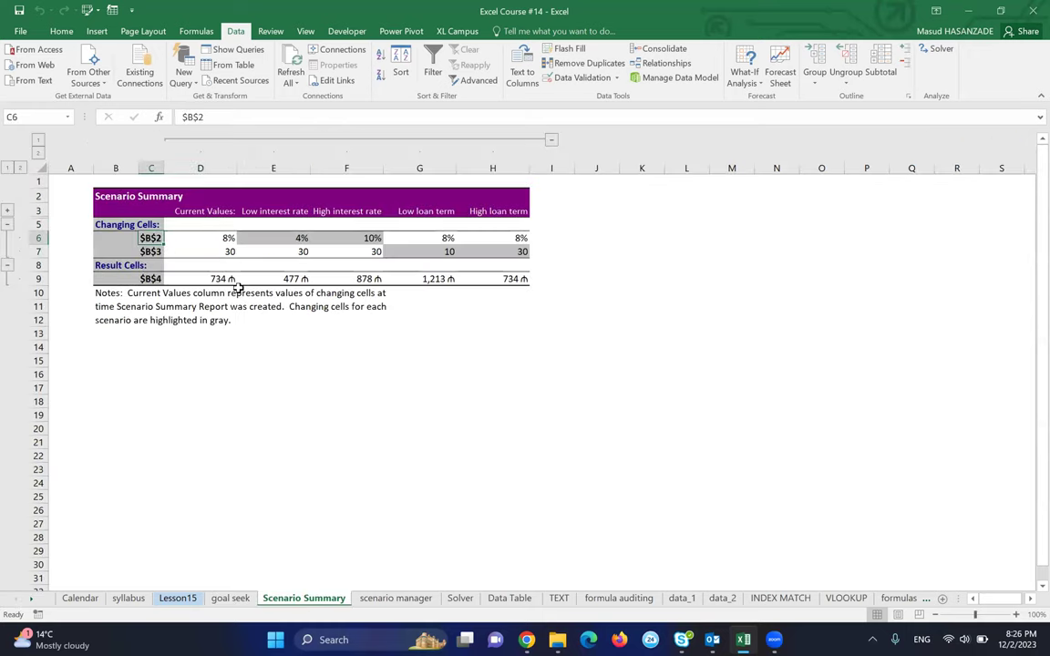
key(ctrl+Page_Up)
key(ctrl+Page_Down)
- Expand the comments row and compare payments for the 4% and 10% interest rate scenarios
click(7, 210)
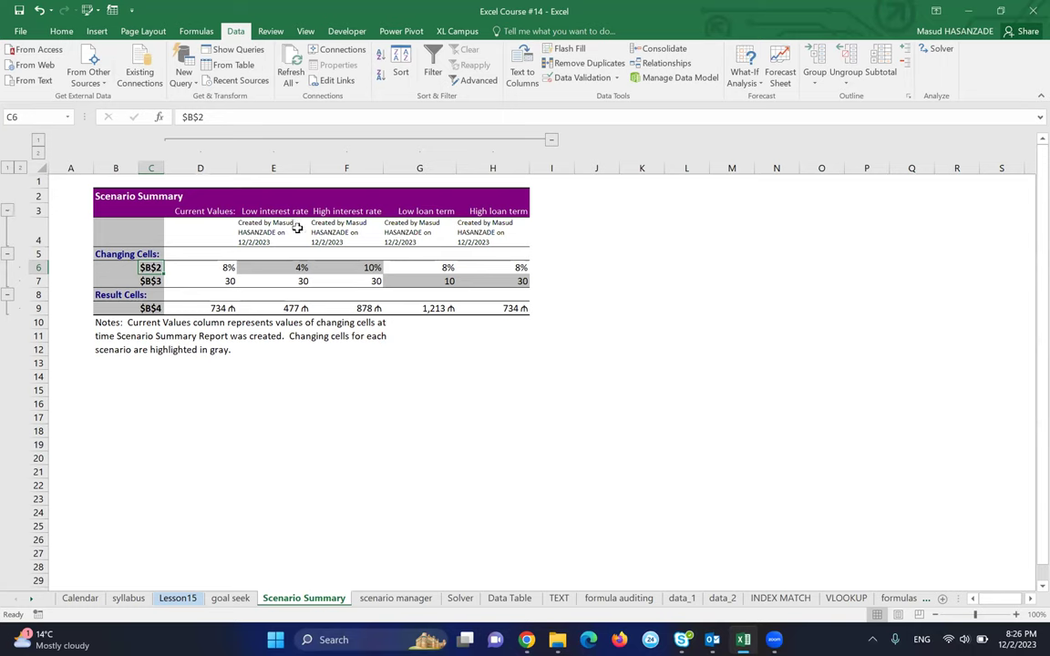
click(299, 268)
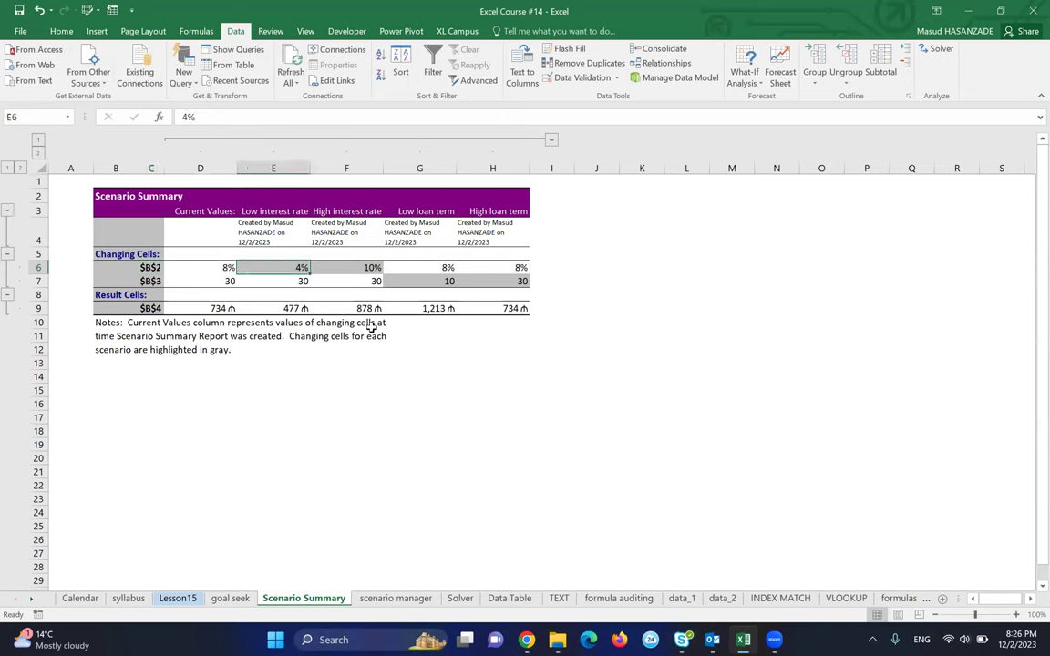
click(260, 280)
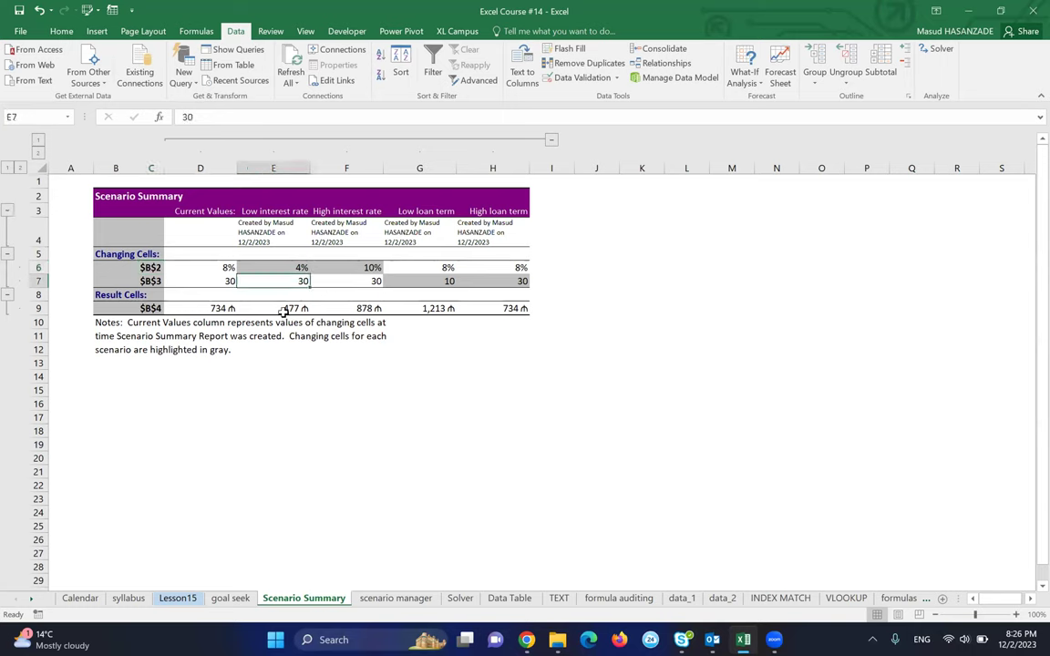
click(284, 310)
click(293, 267)
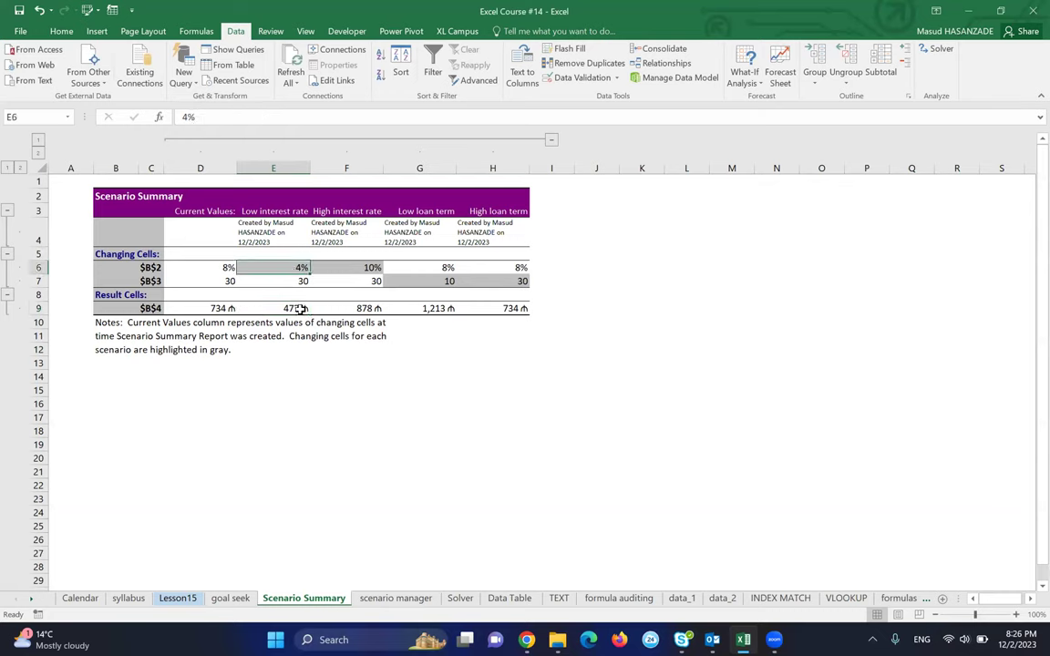
click(301, 309)
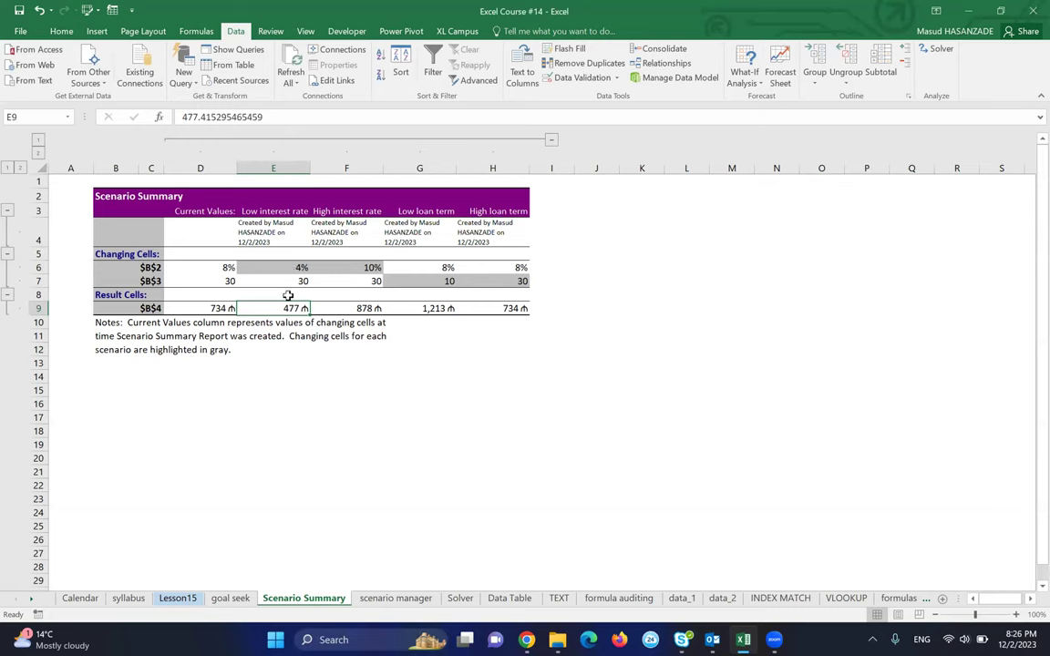
click(364, 269)
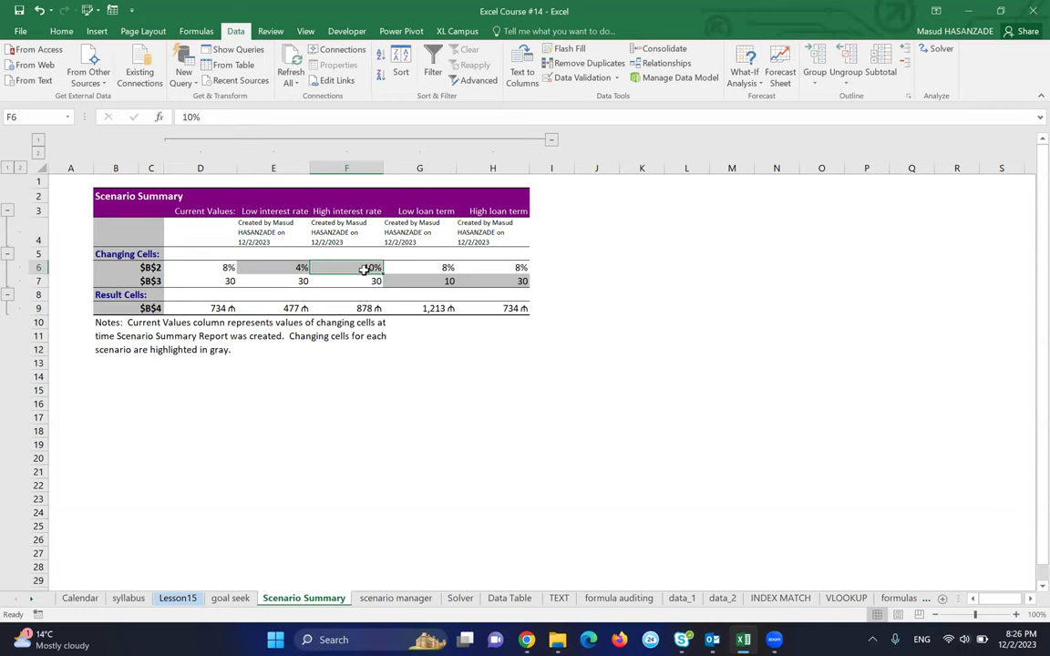
click(358, 309)
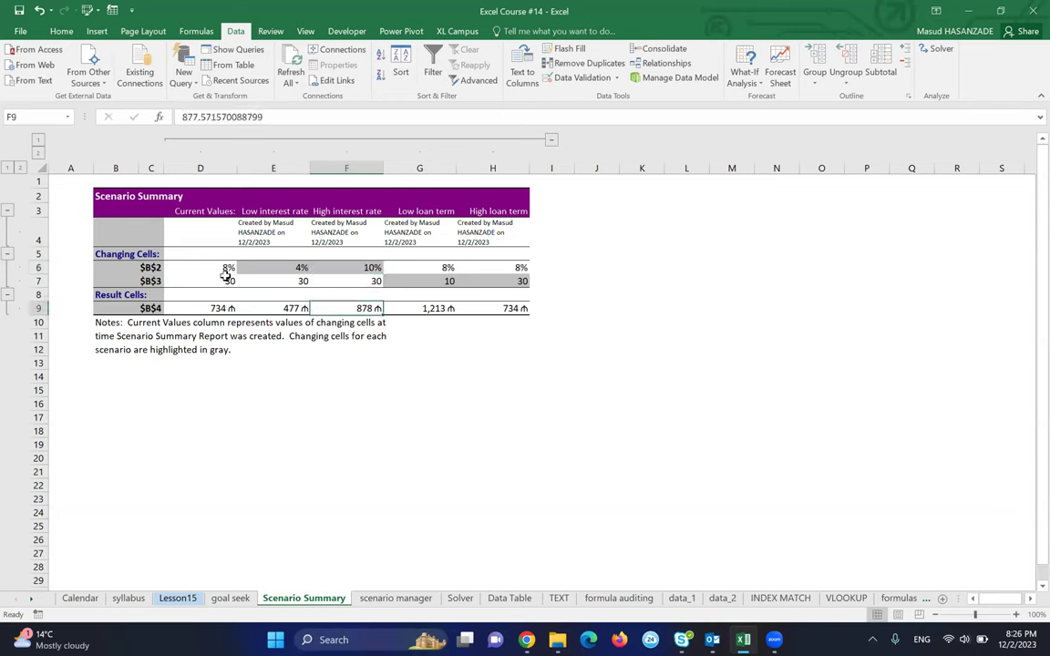
click(273, 308)
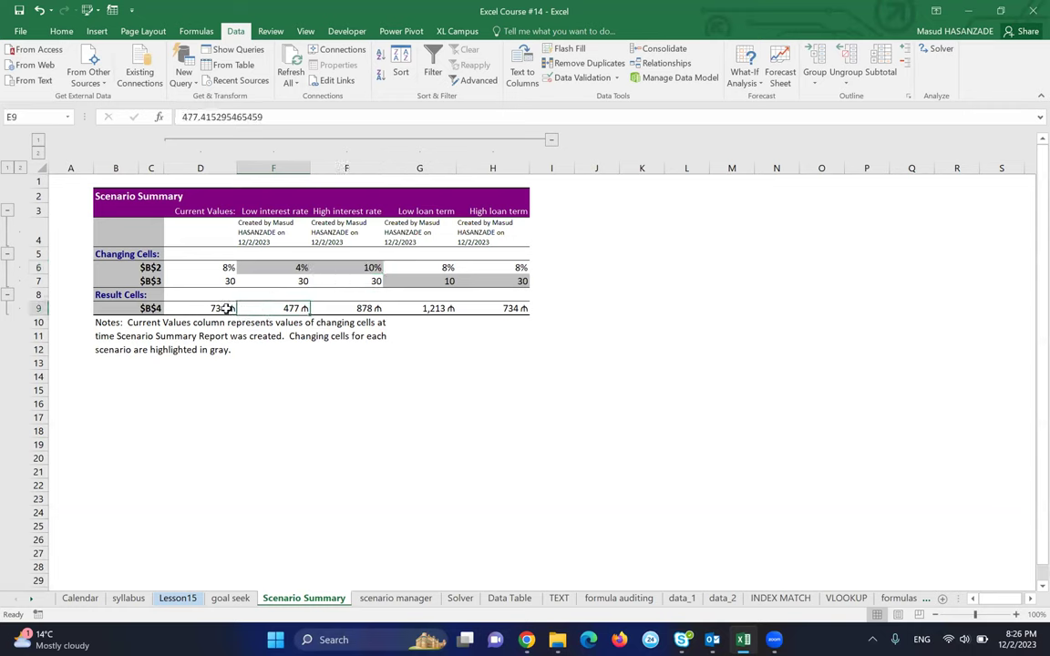
click(221, 309)
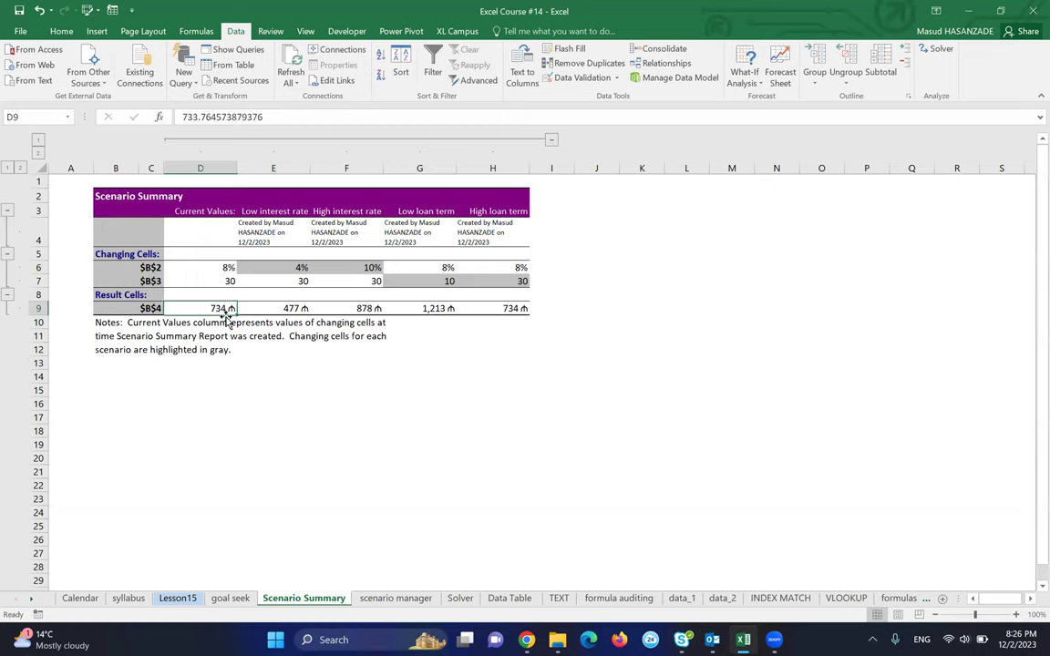
click(285, 270)
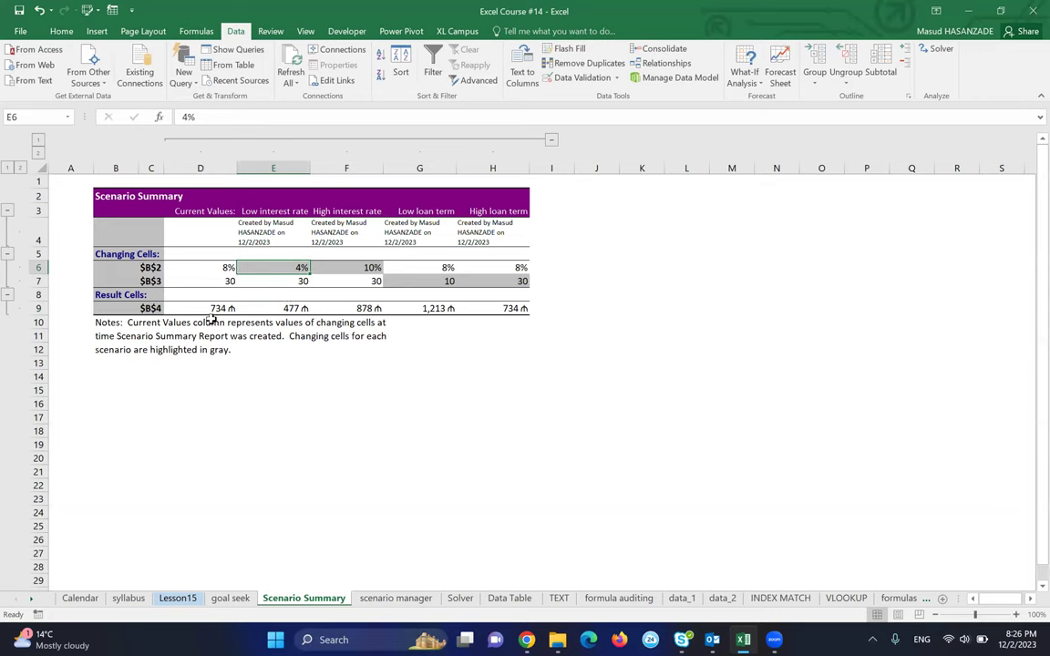
click(278, 310)
click(360, 266)
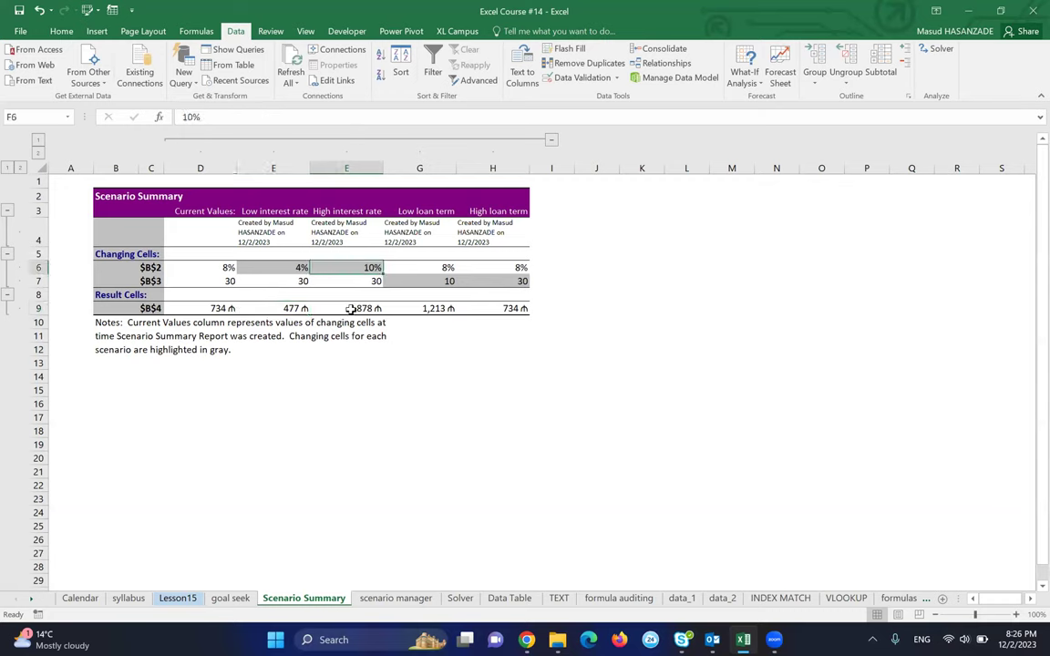
click(350, 309)
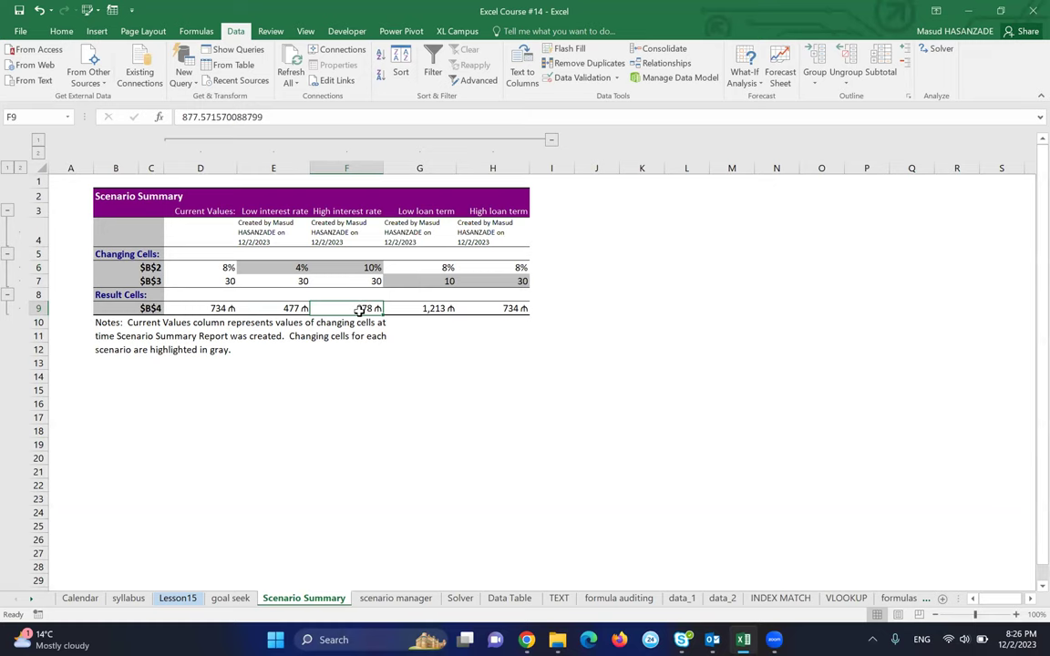
- Compare the payments for the 10- and 30-year loan terms, then return to the scenario manager sheet
click(424, 281)
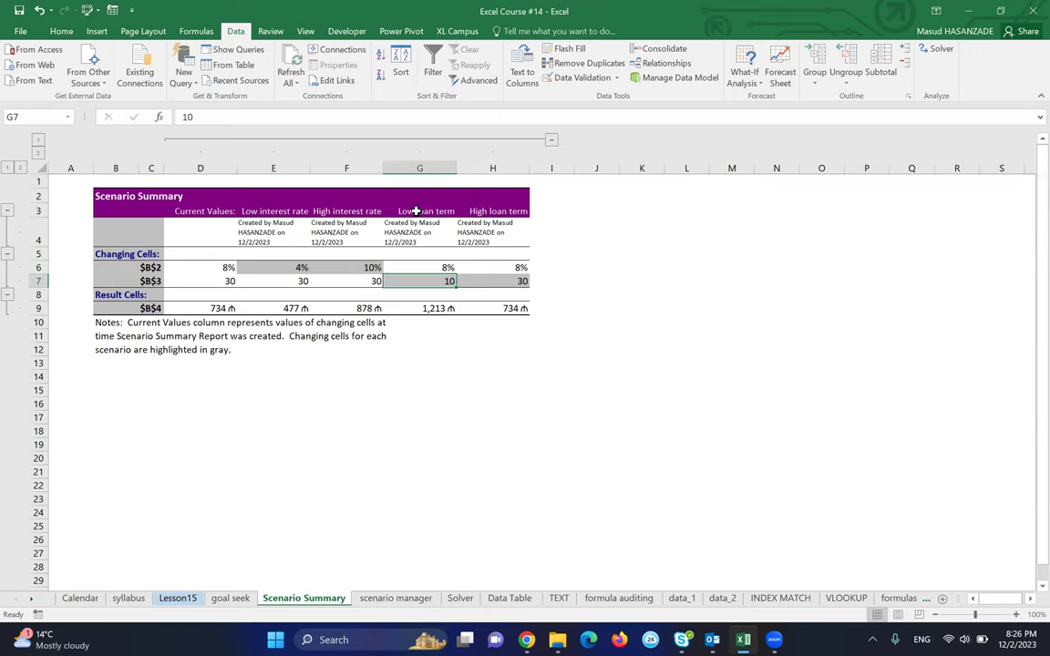
drag(428, 210, 503, 300)
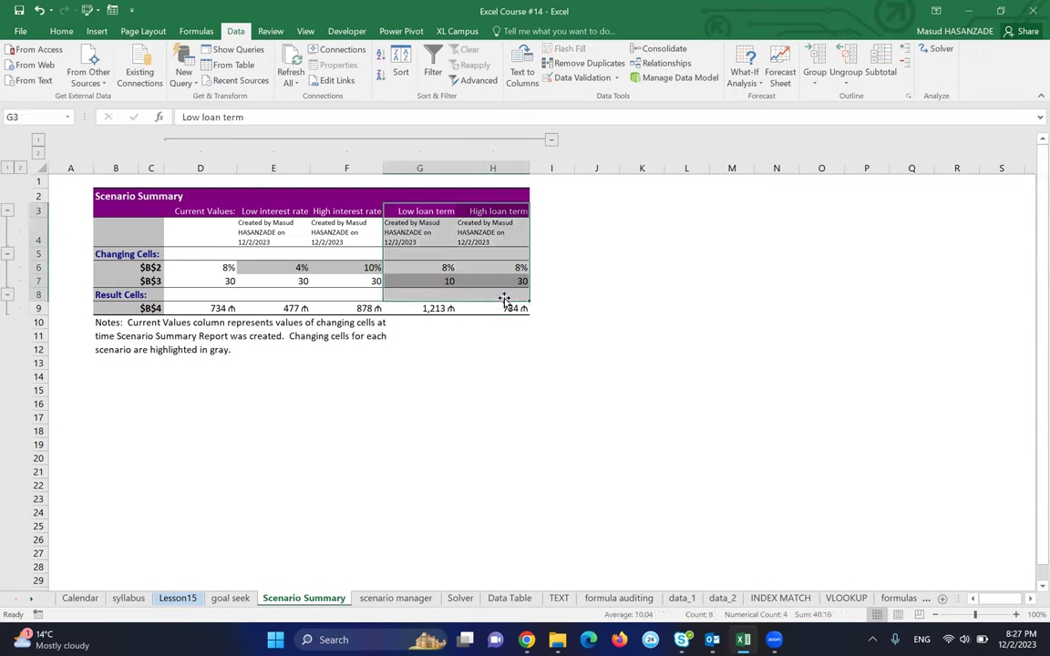
click(425, 280)
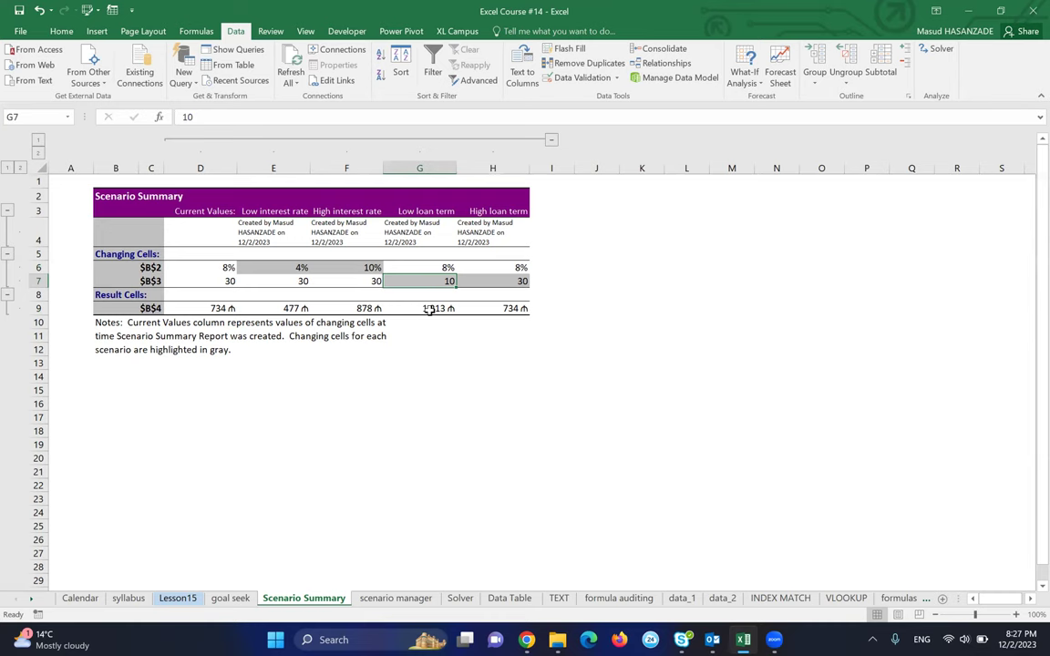
click(429, 310)
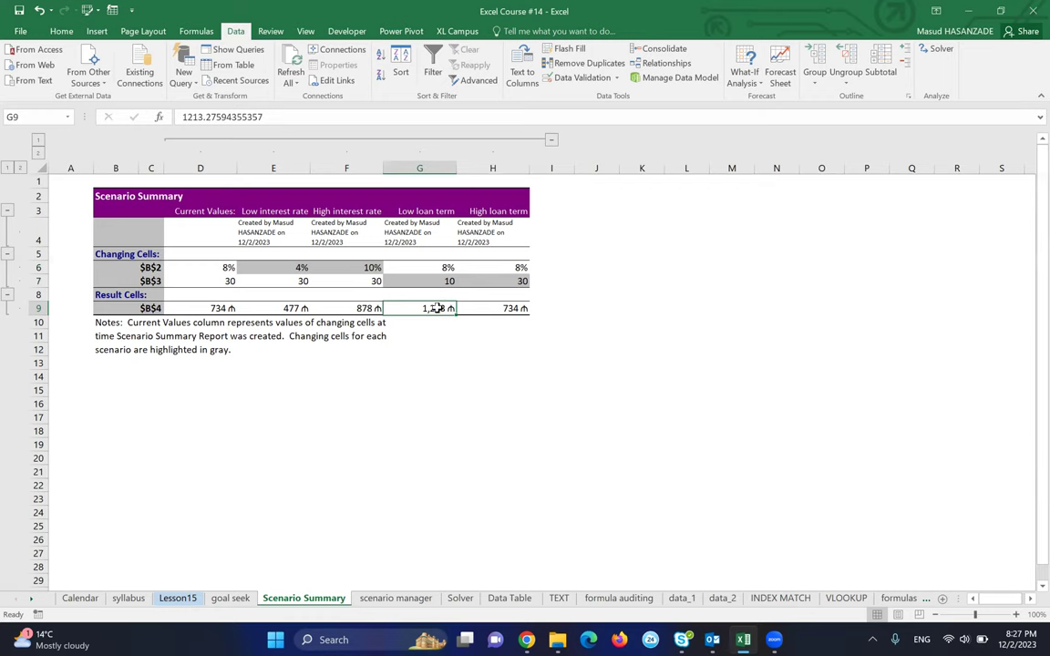
click(508, 308)
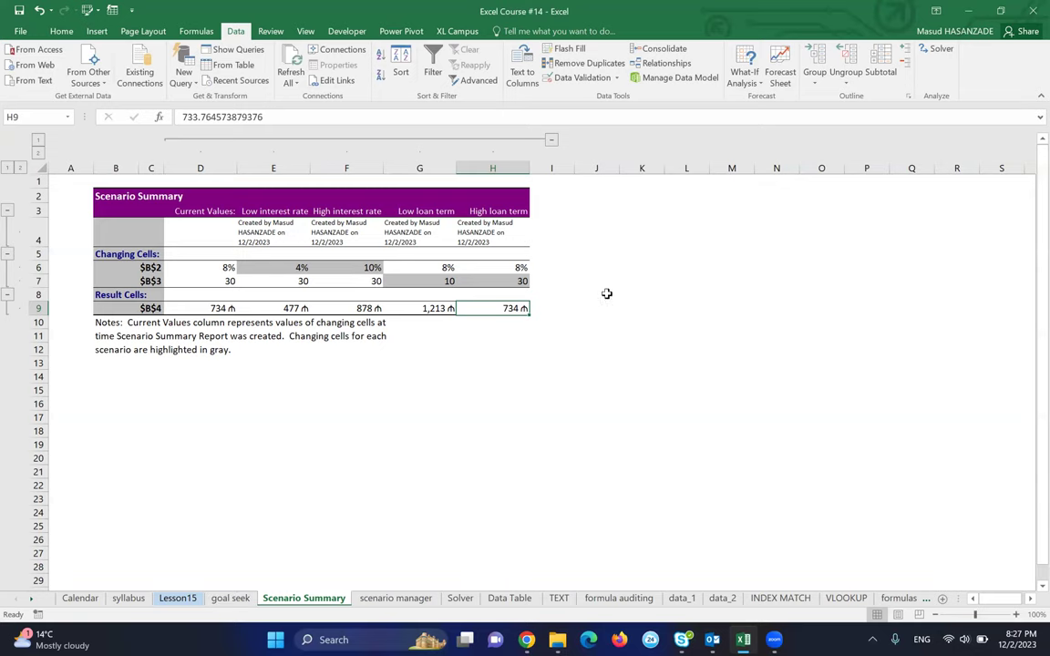
click(389, 600)
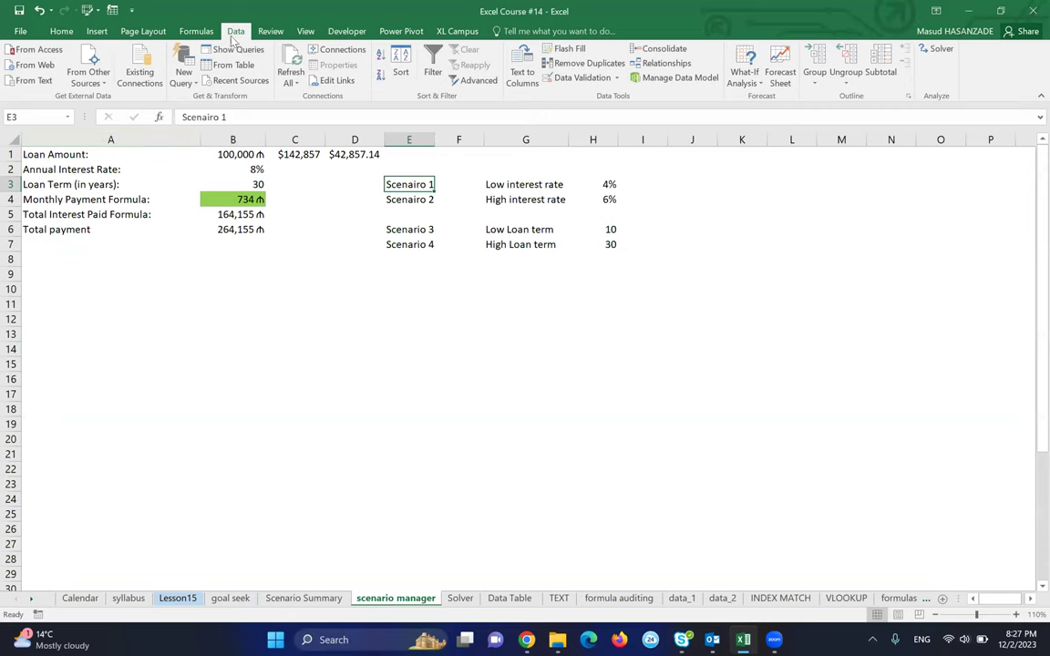
- Check the High loan term scenario's value of 30 without changes, then go back to Scenario Summary
click(745, 78)
click(764, 99)
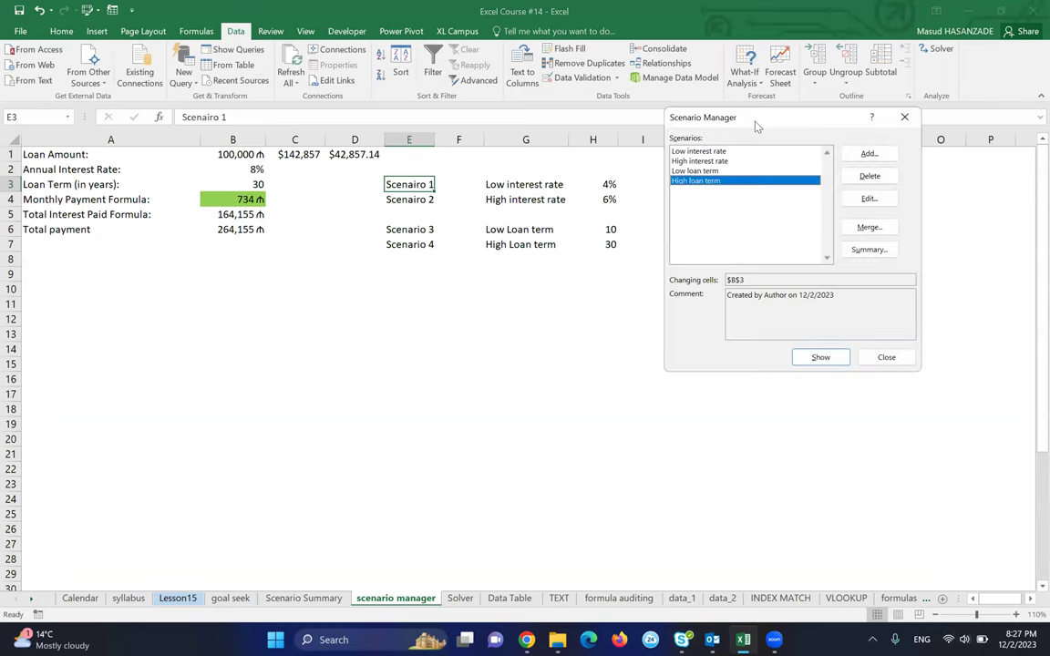
drag(753, 123, 730, 178)
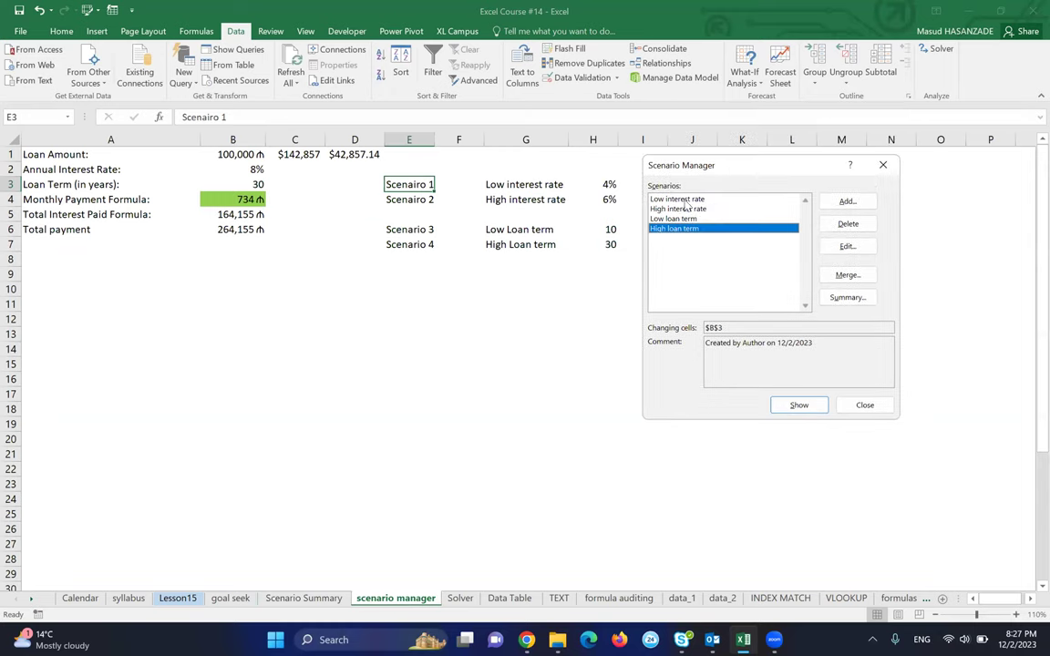
click(848, 247)
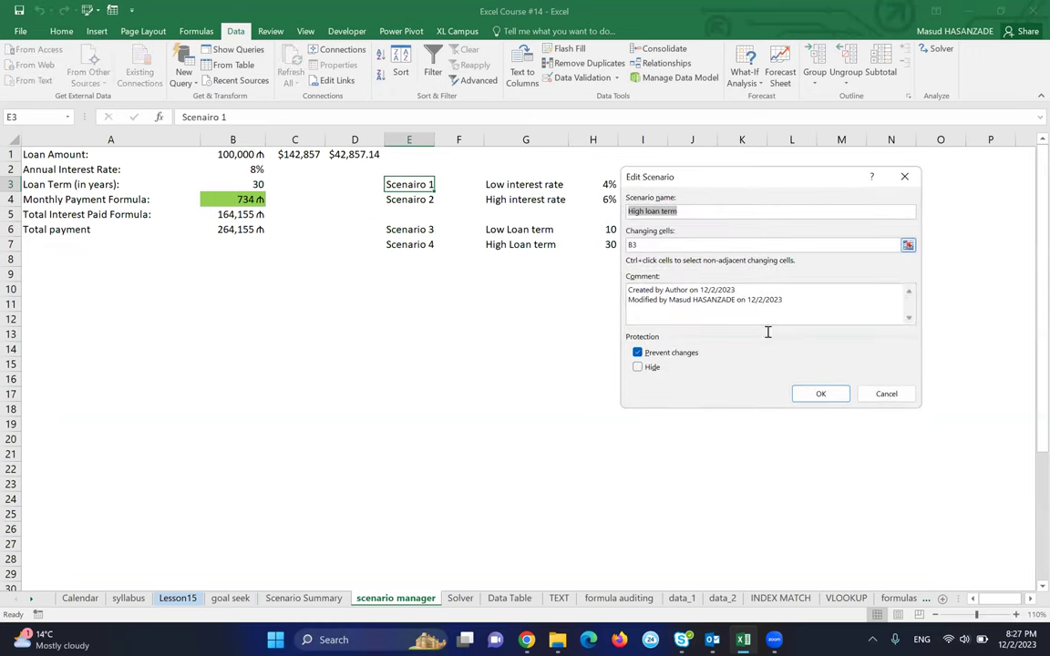
click(820, 394)
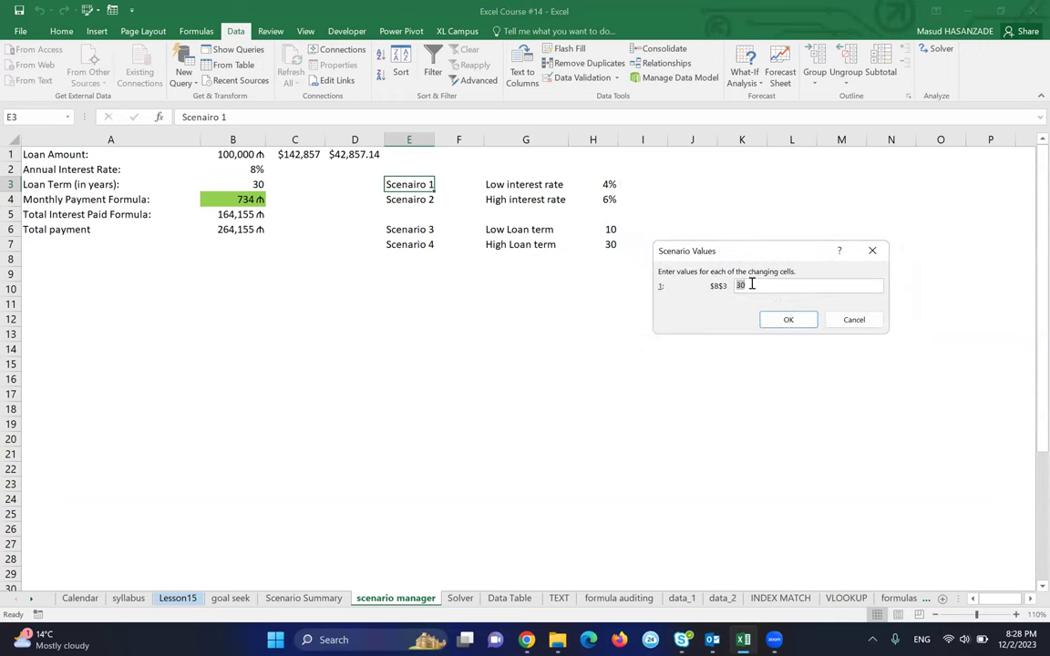
click(869, 324)
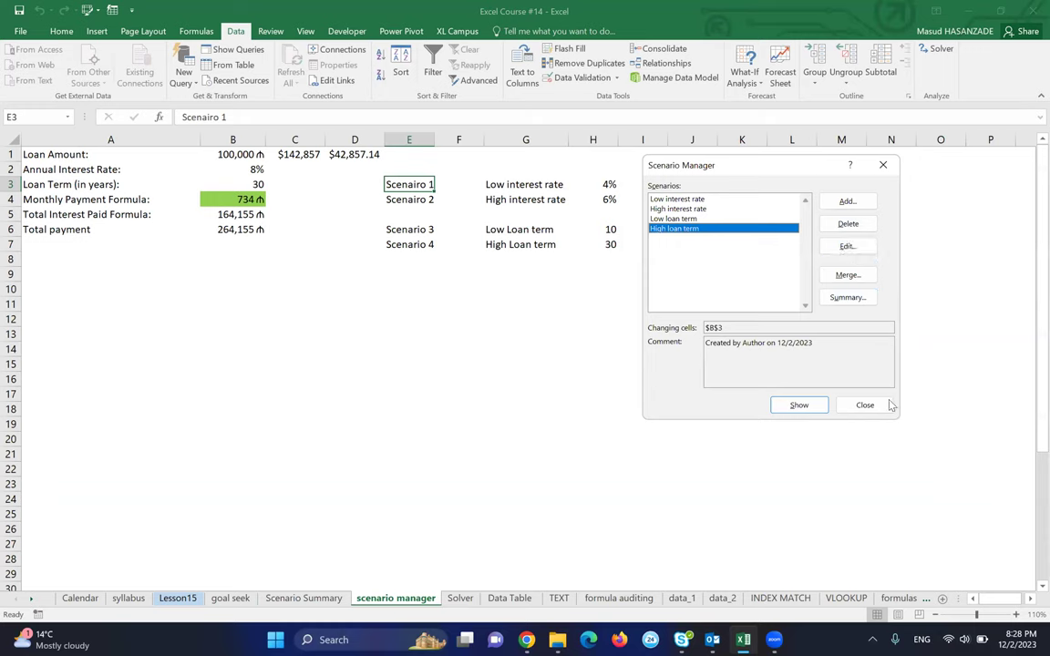
click(864, 405)
click(289, 602)
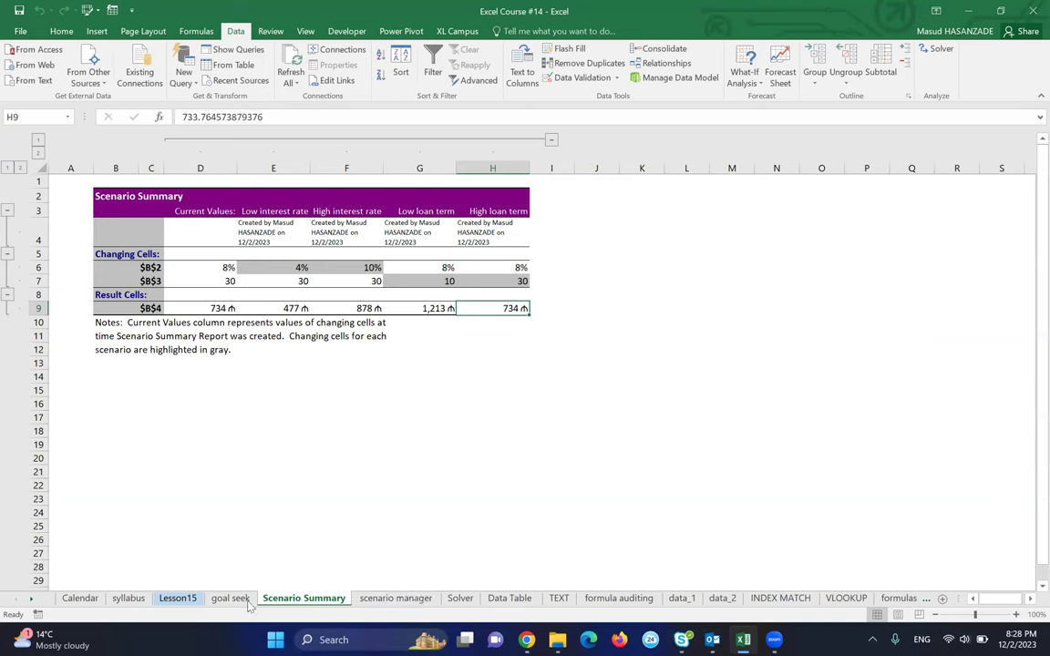
- On the Solver sheet, inspect the Zavod production figures and the SUM formulas in B8 and F10
click(451, 599)
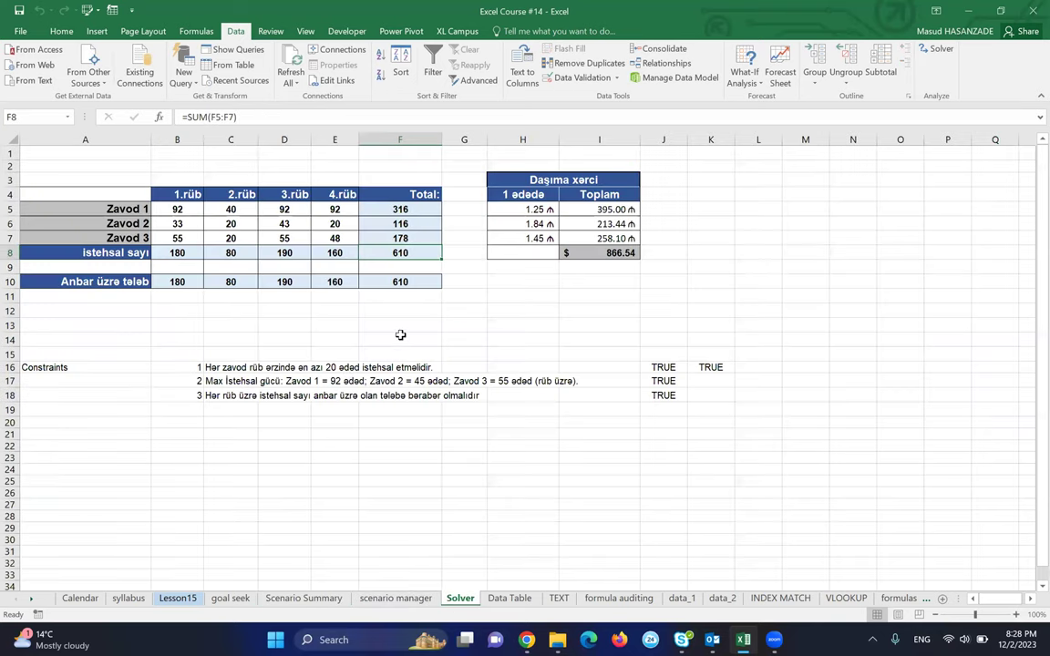
click(188, 213)
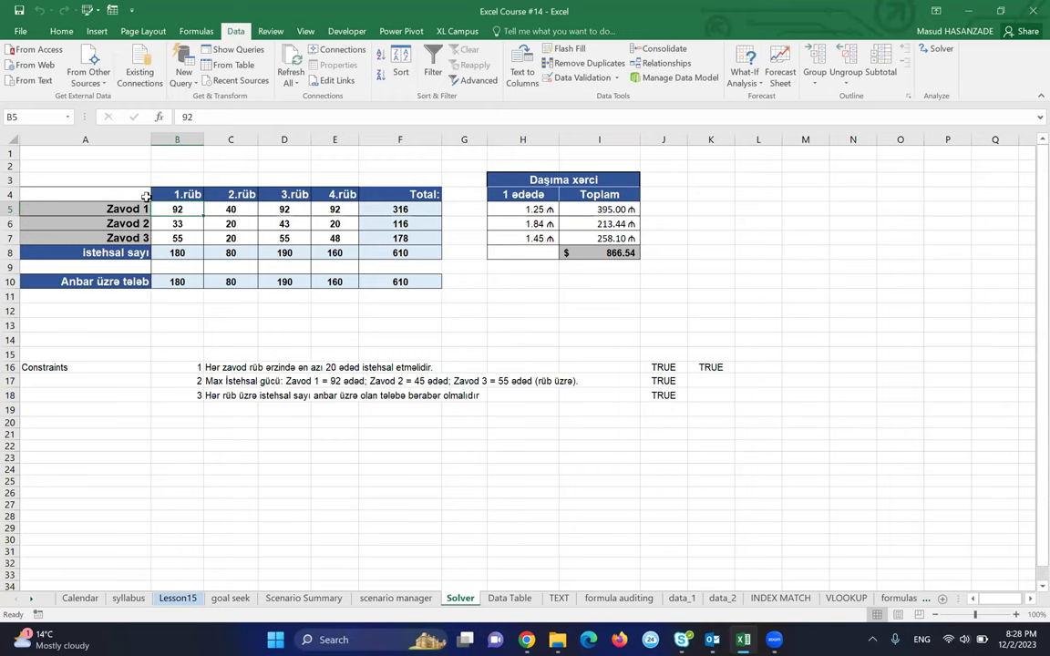
click(426, 278)
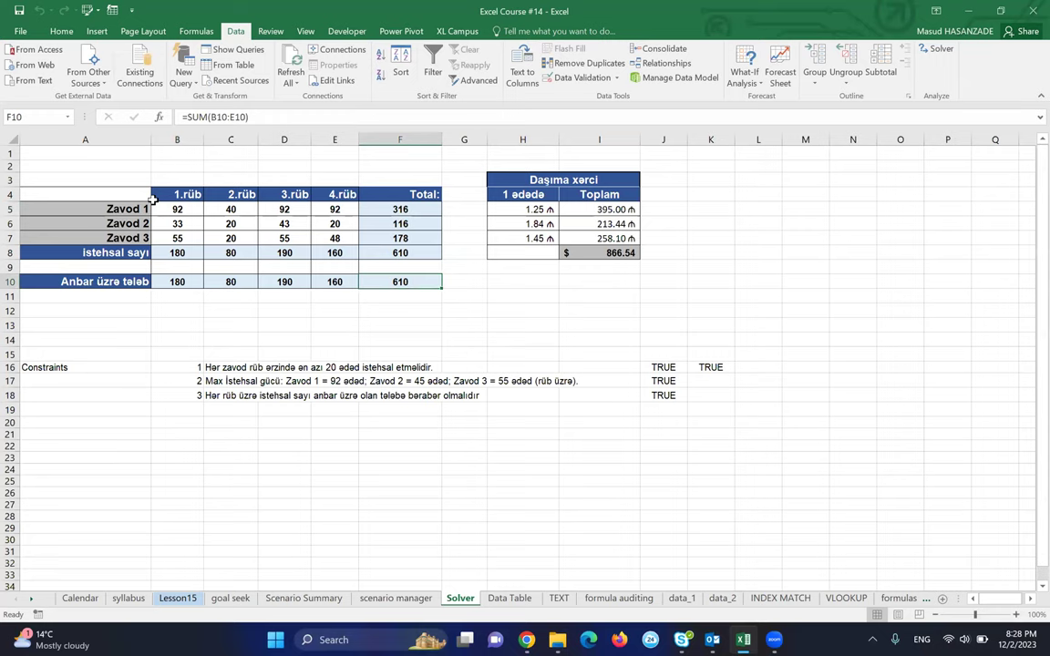
drag(139, 209, 137, 238)
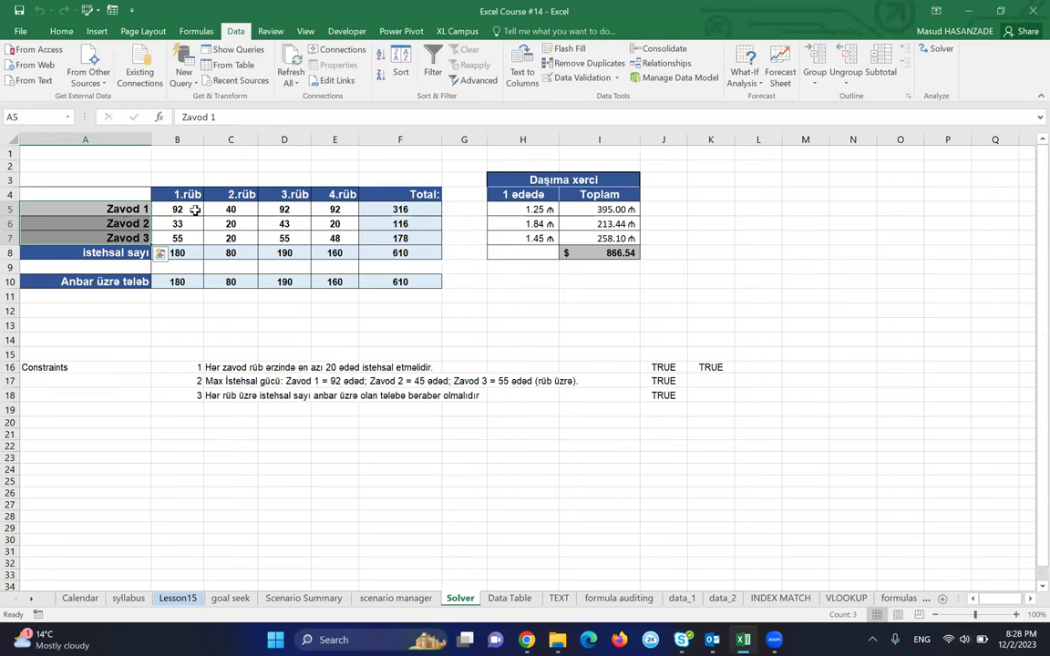
click(194, 256)
double_click(194, 252)
key(Escape)
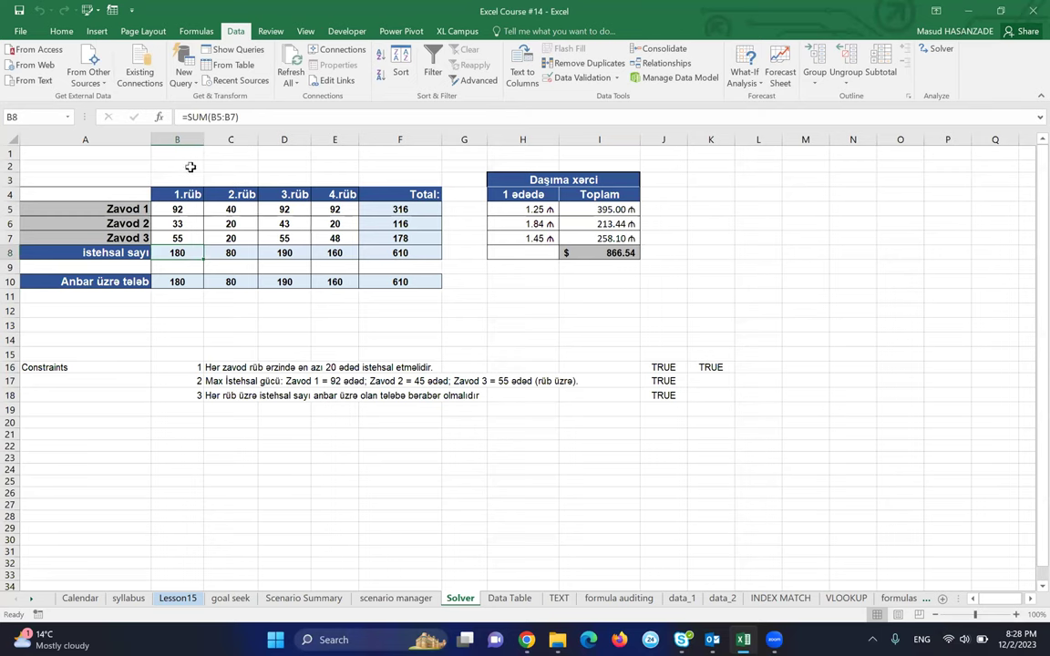
double_click(190, 254)
key(Escape)
- Clear the Zavod 1–3 quarterly production values in B5:E7
click(114, 288)
key(Right)
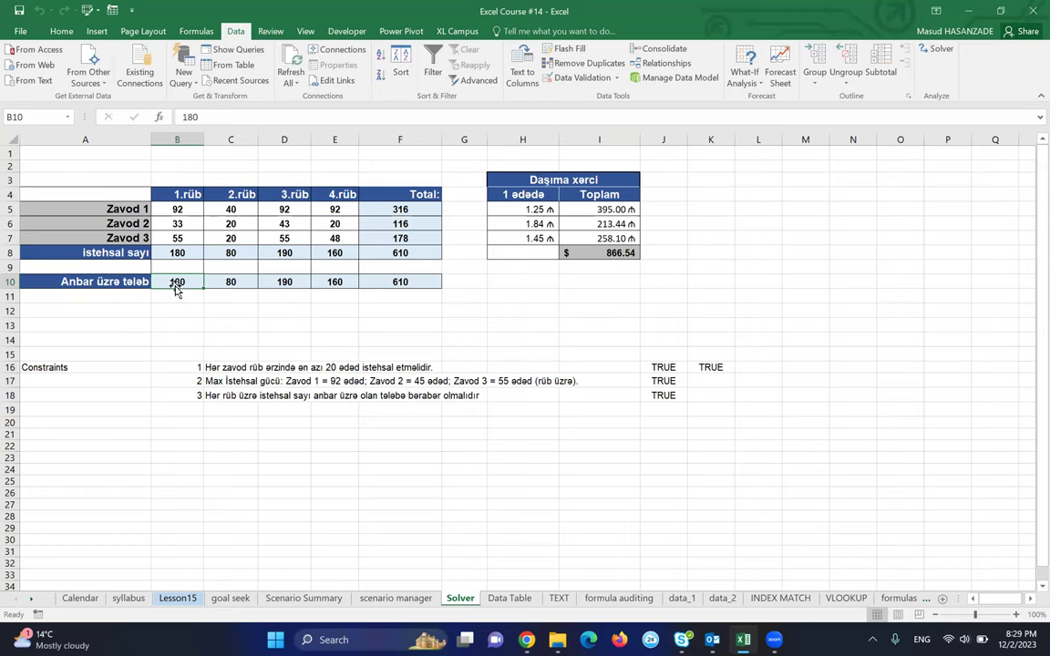
key(Up)
key(Up)
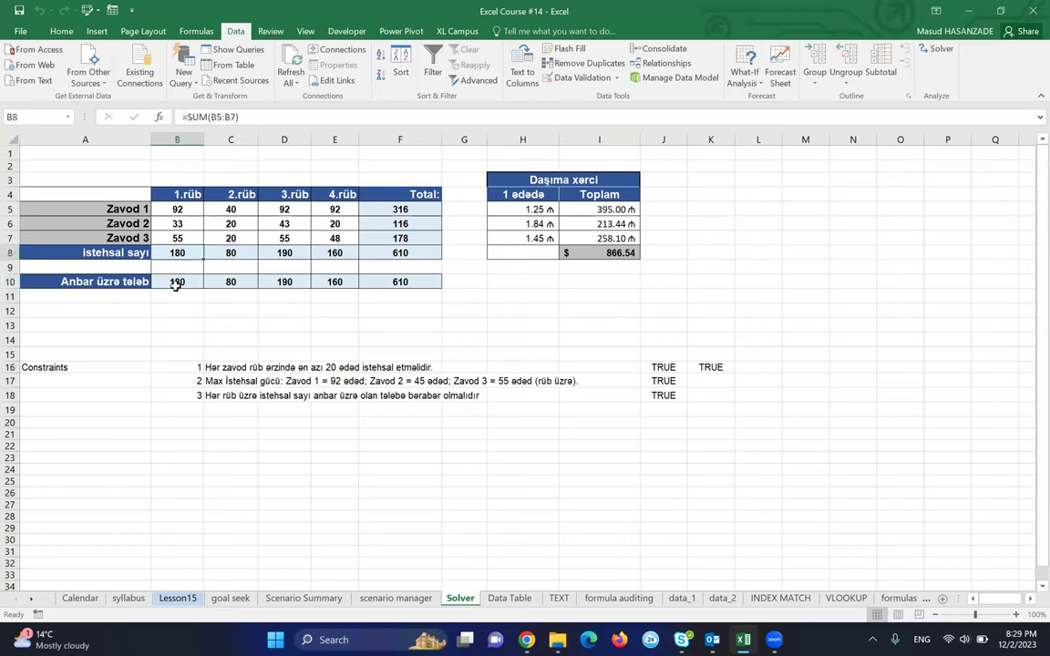
click(177, 284)
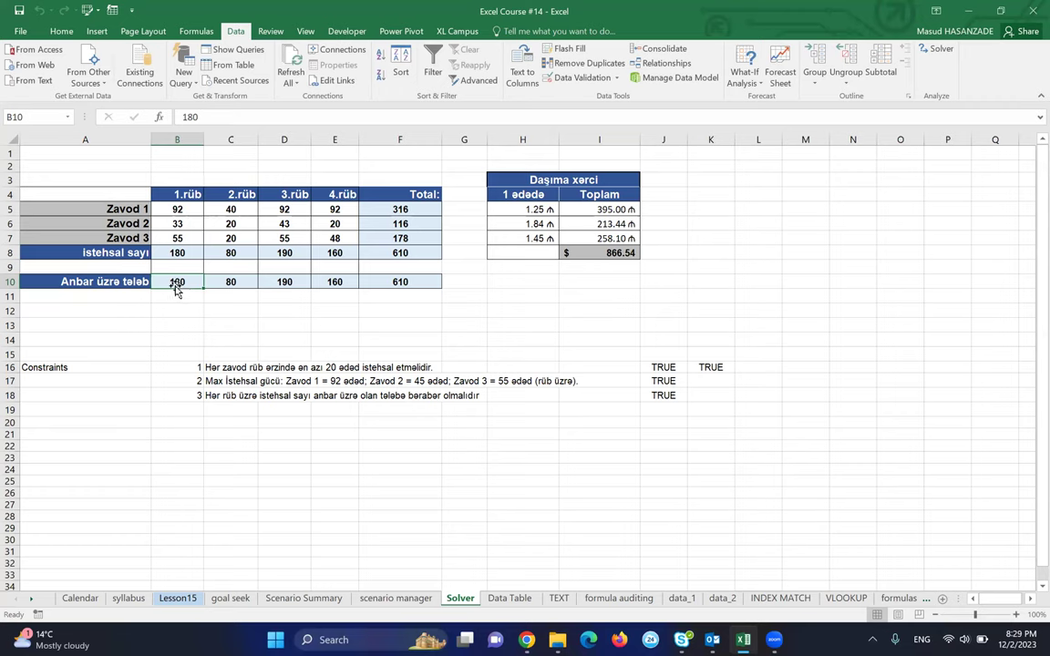
key(Up)
key(Up)
key(Up)
key(Up)
key(Up)
key(Up)
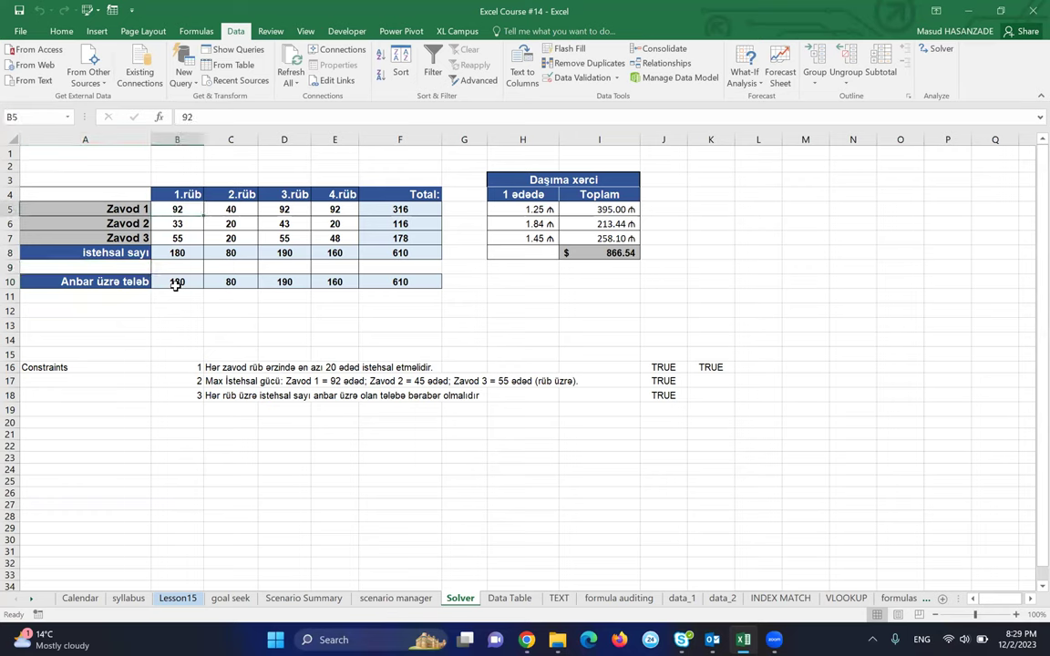
key(Down)
key(Down)
key(Down)
key(Up)
key(Up)
key(Up)
key(shift+Down)
key(shift+Down)
key(shift+Right)
key(shift+Right)
key(shift+Right)
key(Delete)
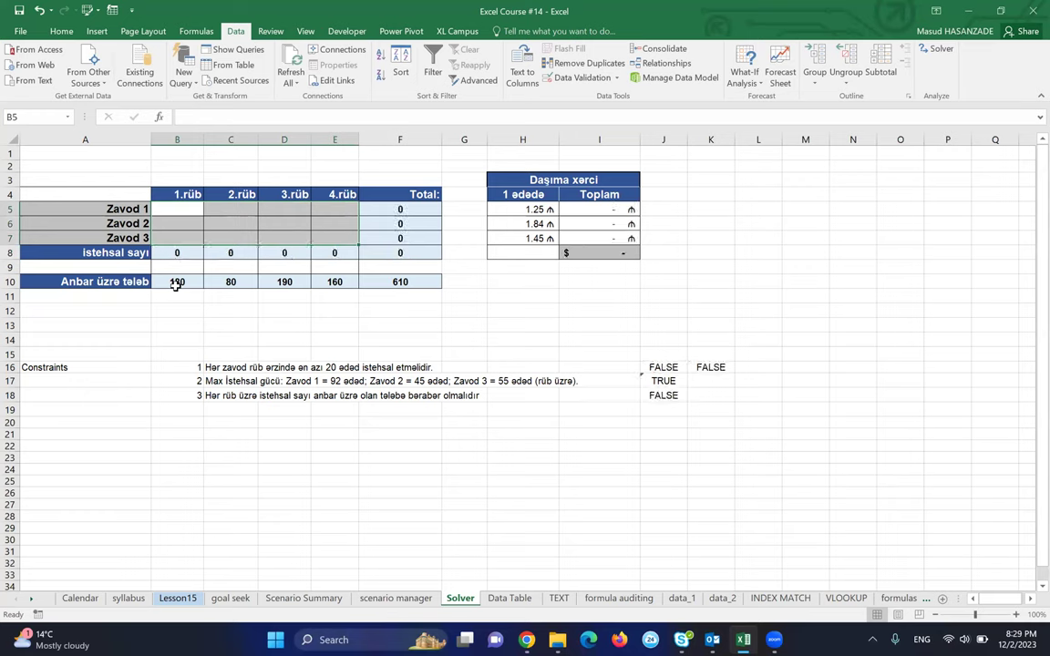
- Inspect constraint 1, then select the production cells B5:E7 and the constraint rows B16:H18
click(210, 367)
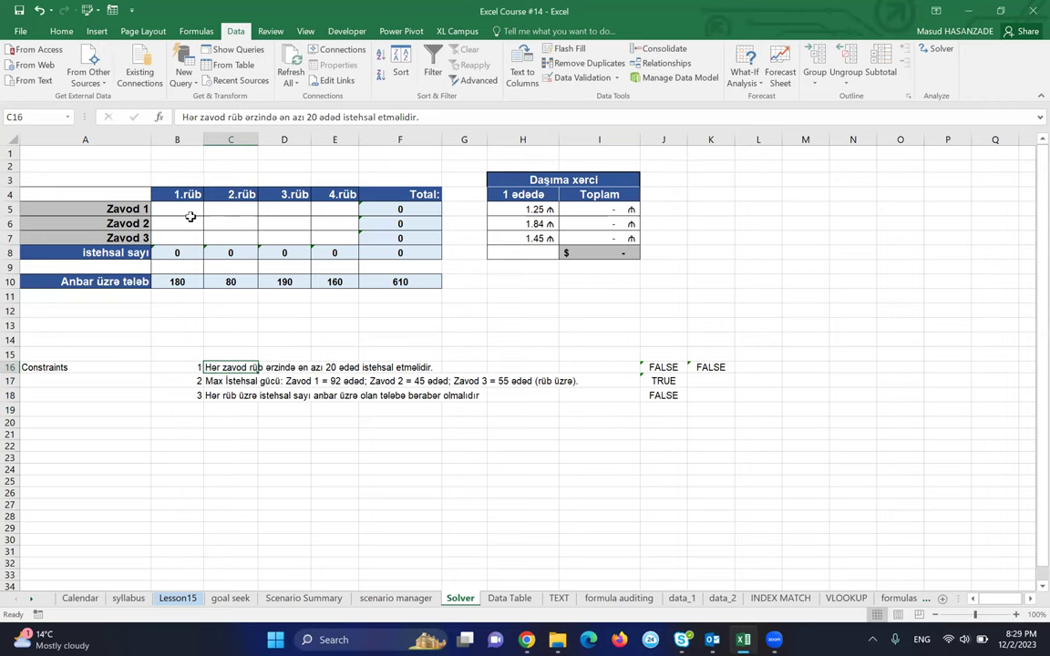
mouse_move(168, 207)
mouse_down()
mouse_move(313, 256)
mouse_move(301, 230)
mouse_up()
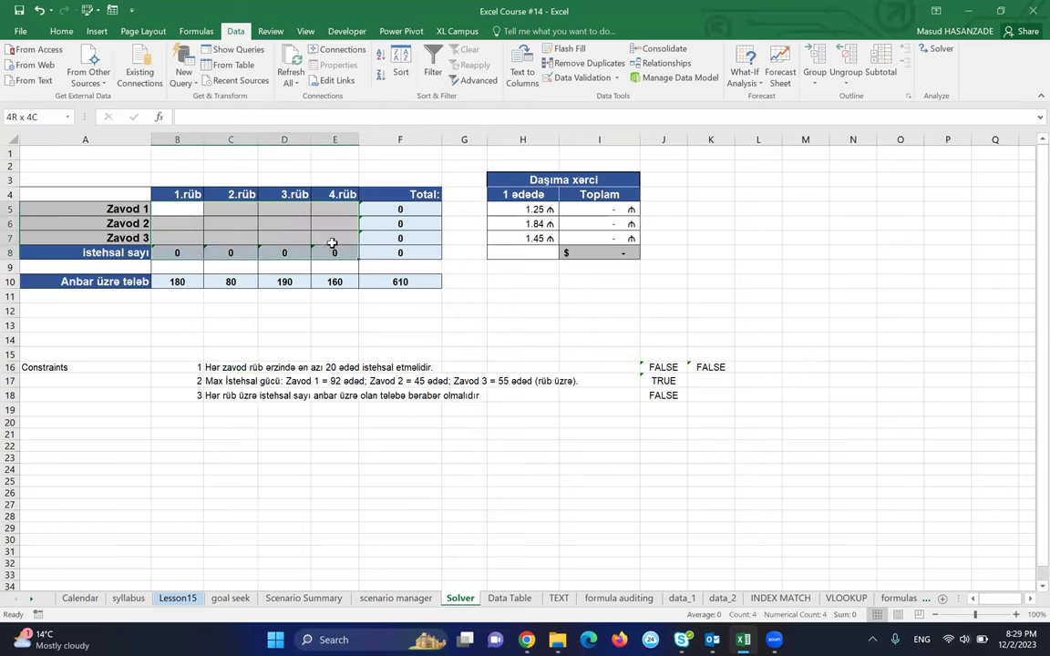
drag(186, 367, 516, 398)
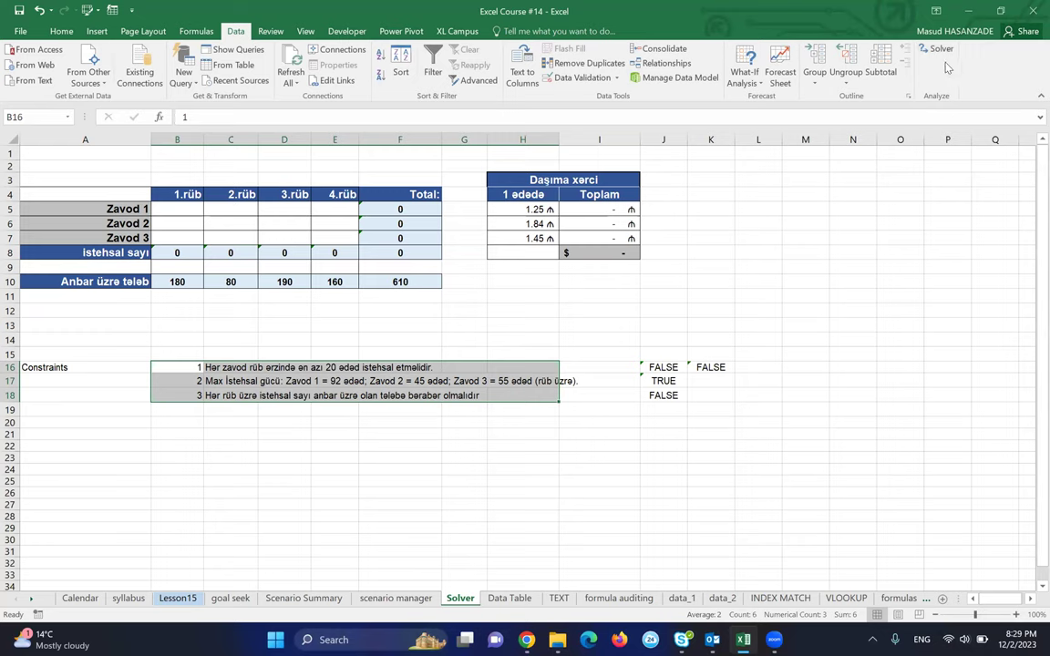
- Confirm Solver Add-in is checked in the Excel Add-ins list under File > Options > Add-ins
click(20, 31)
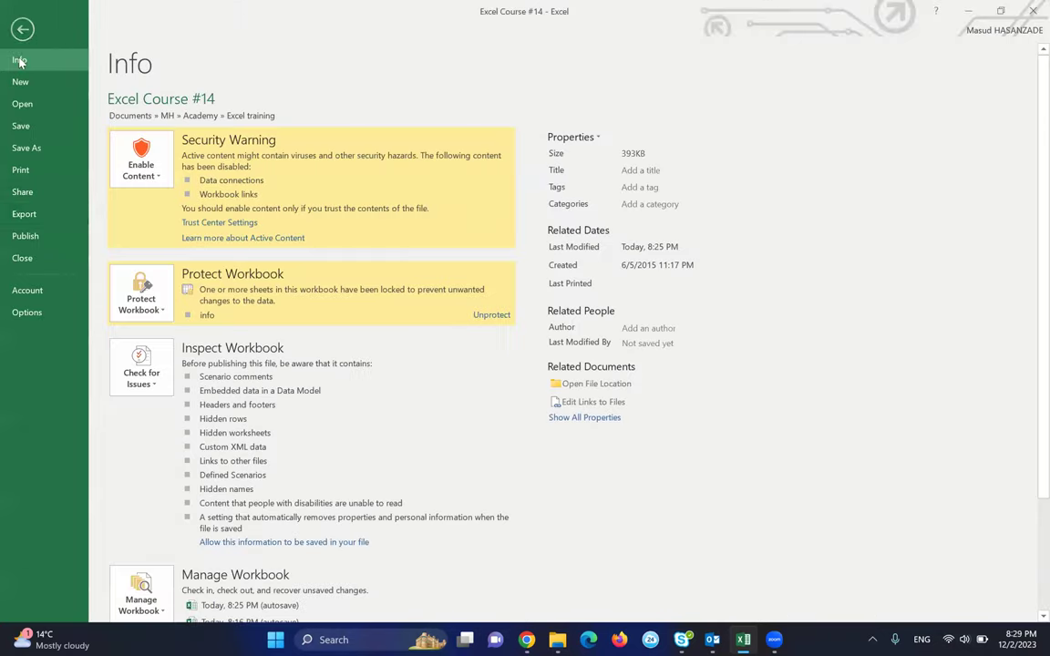
click(26, 313)
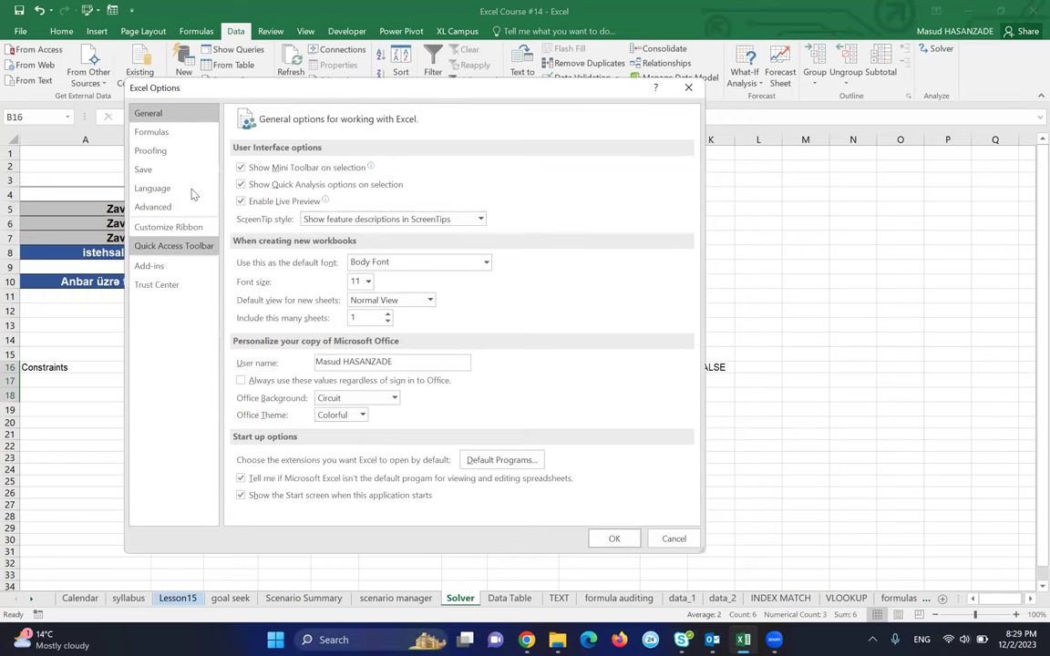
click(151, 265)
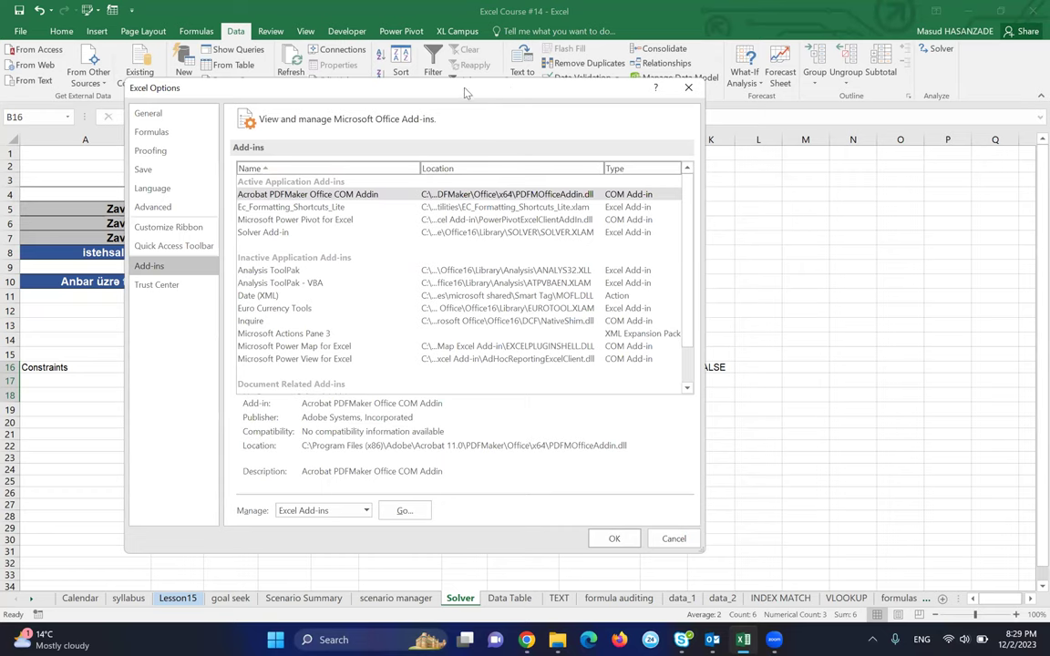
drag(437, 89, 337, 44)
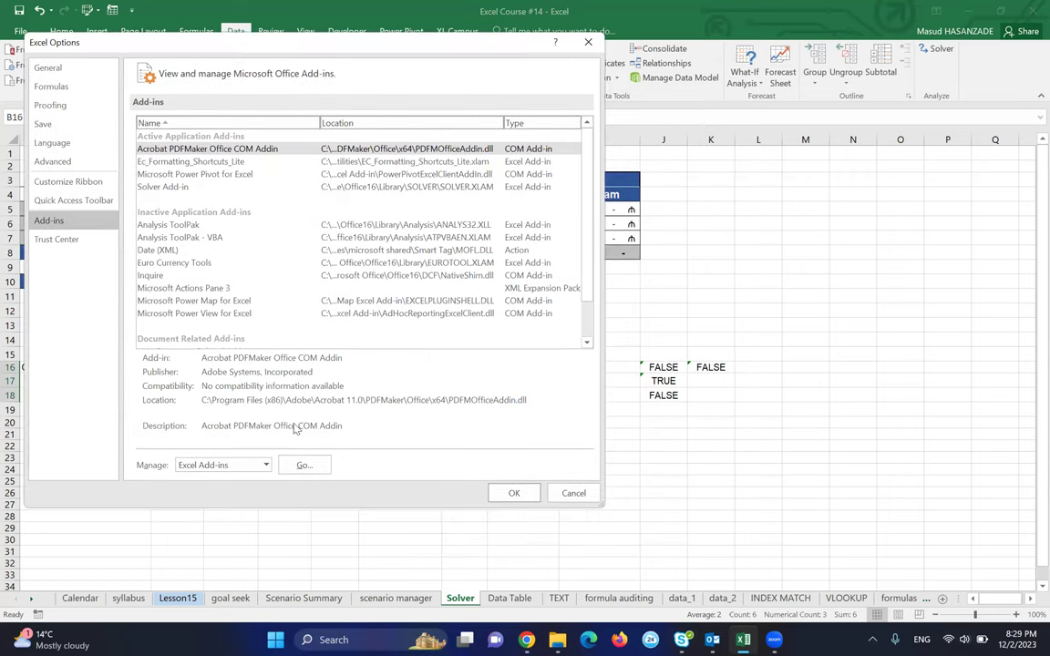
click(256, 467)
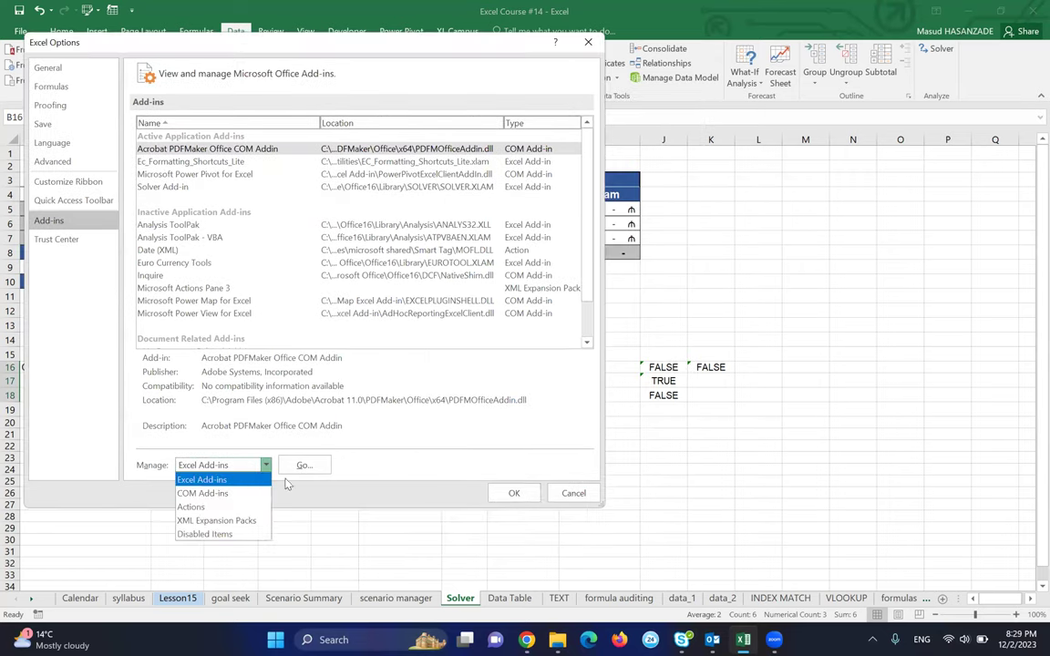
click(290, 475)
click(295, 466)
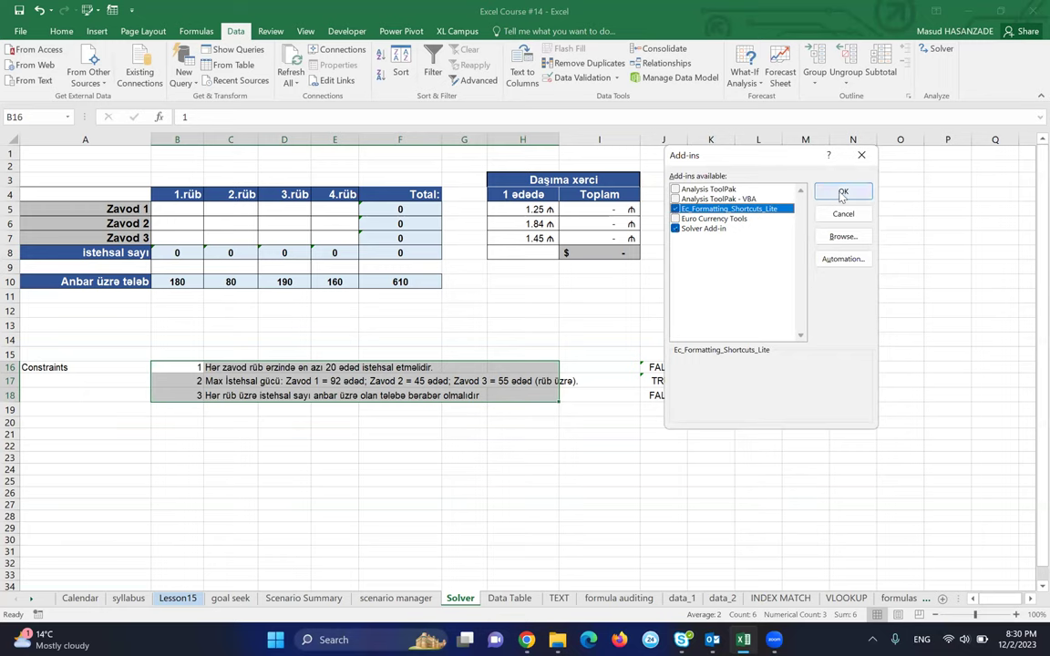
click(852, 196)
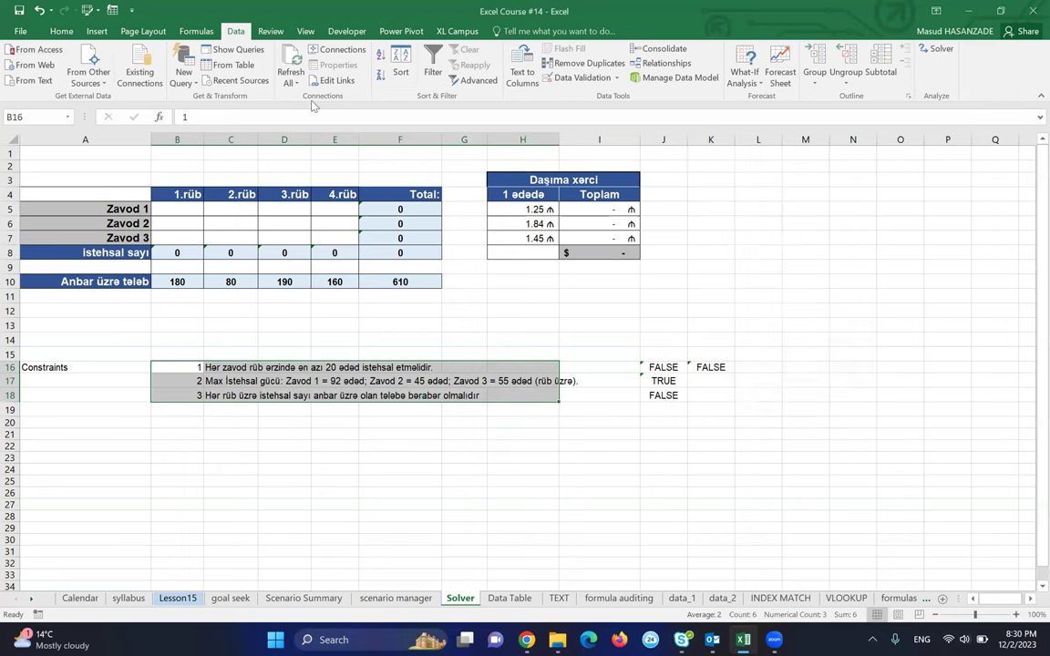
click(947, 51)
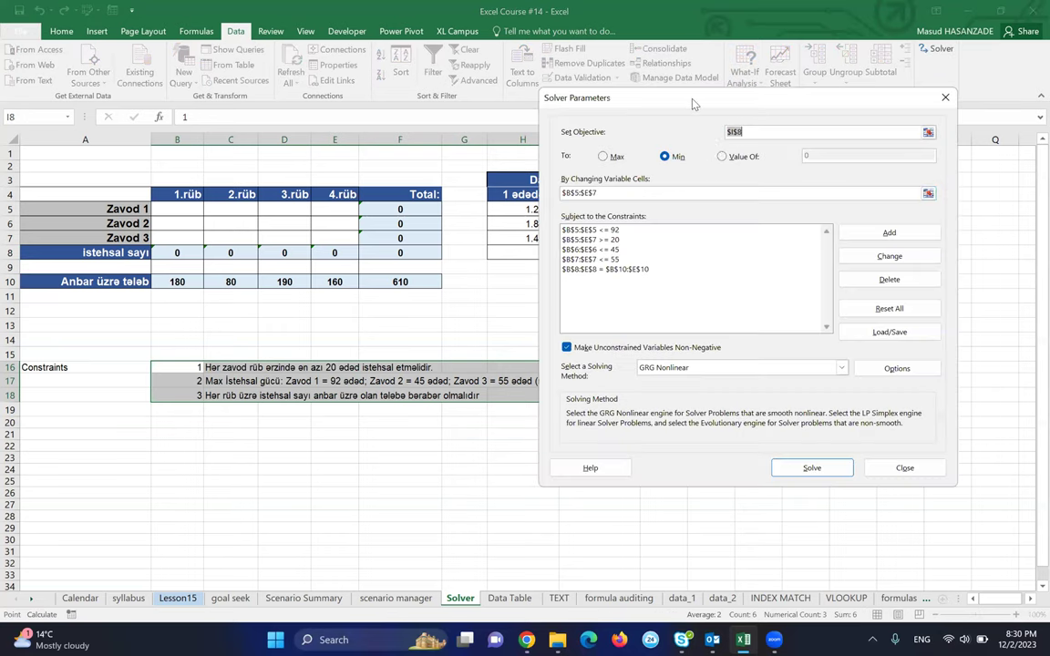
drag(692, 105, 540, 91)
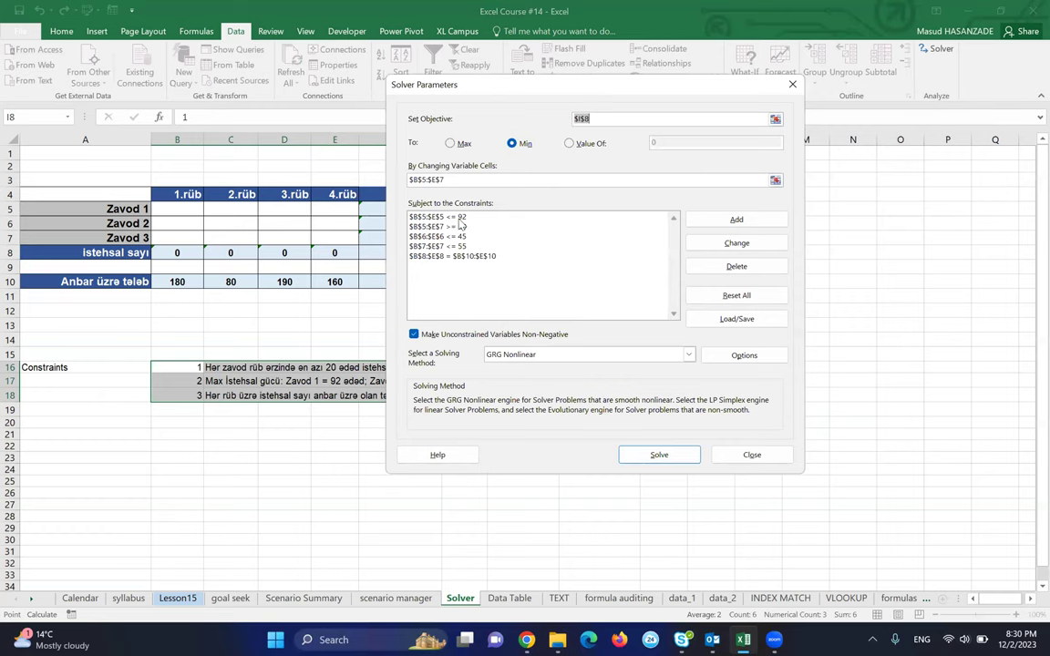
click(792, 84)
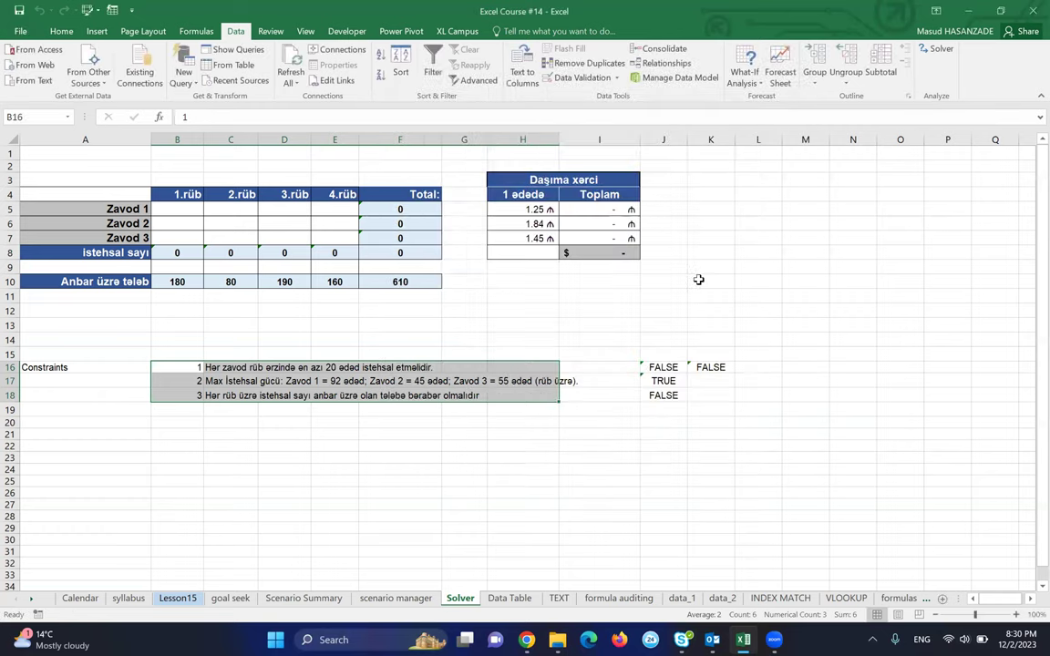
- Review the total cost formula in I8 and the unit costs in H5 through H7
click(289, 322)
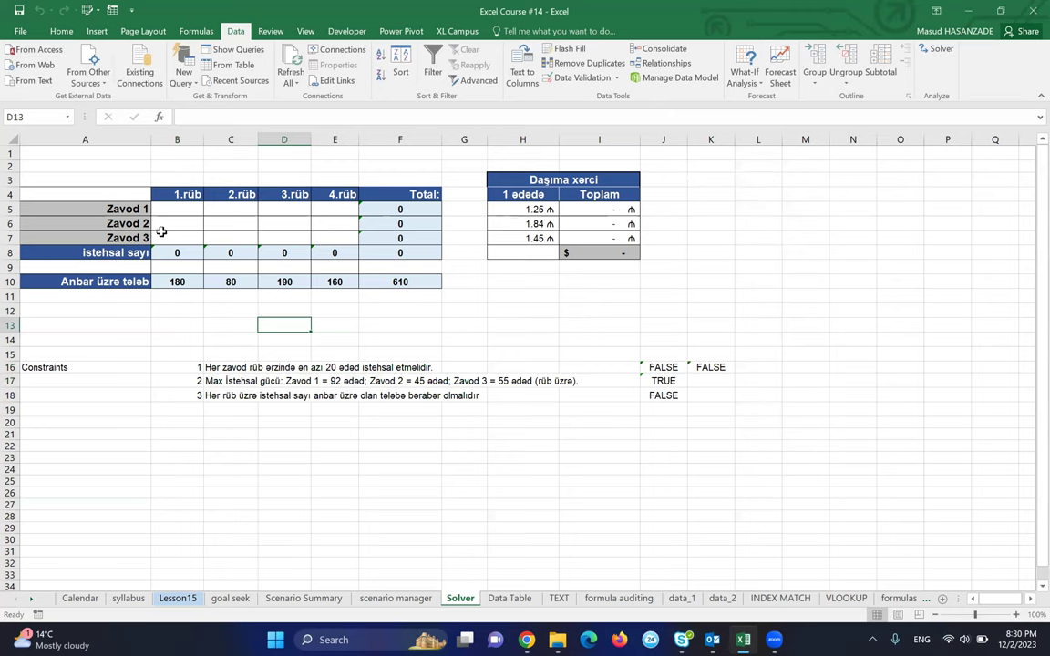
click(604, 252)
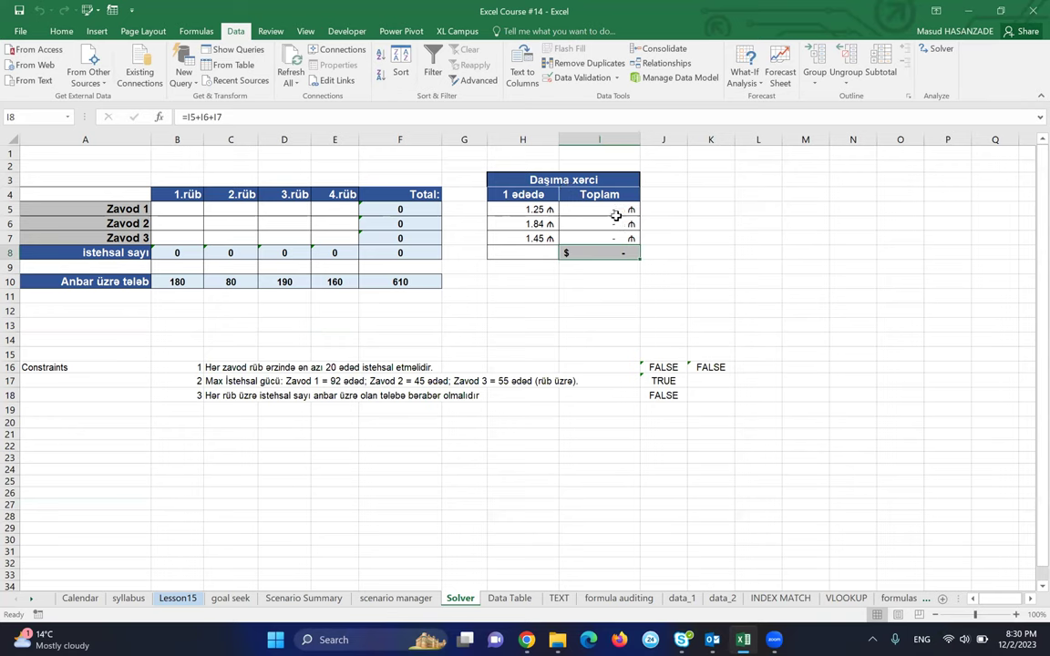
click(538, 208)
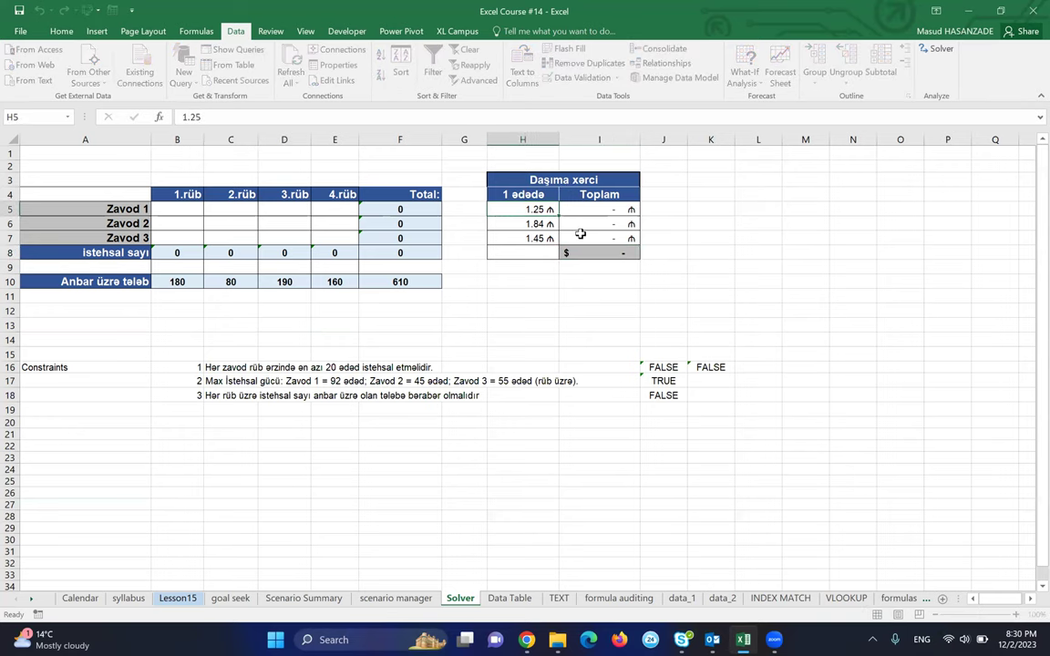
key(Down)
key(Up)
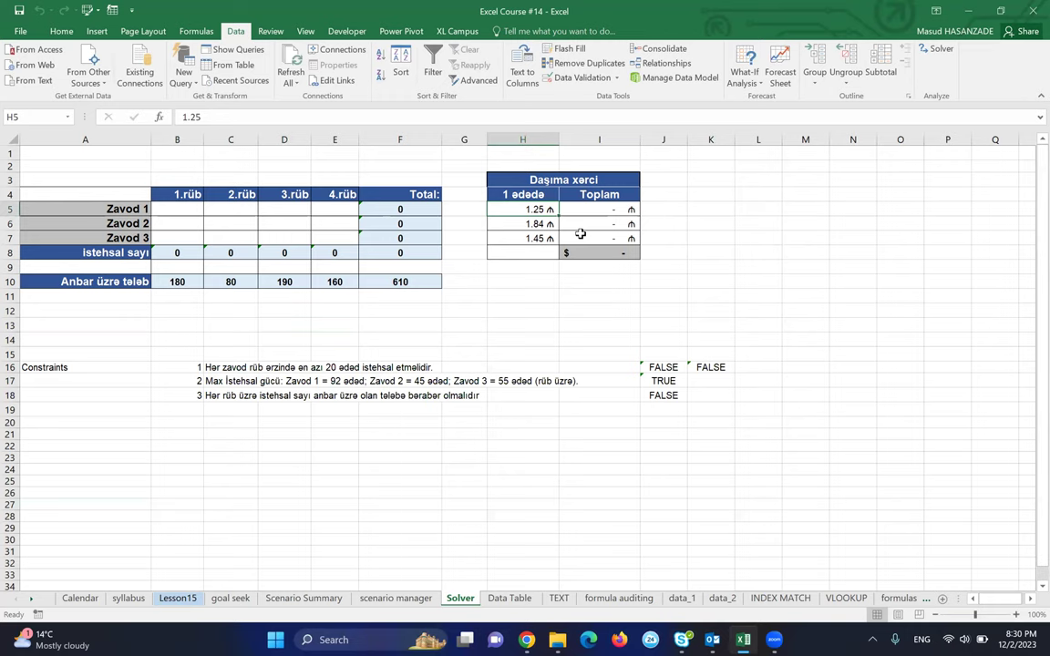
key(Down)
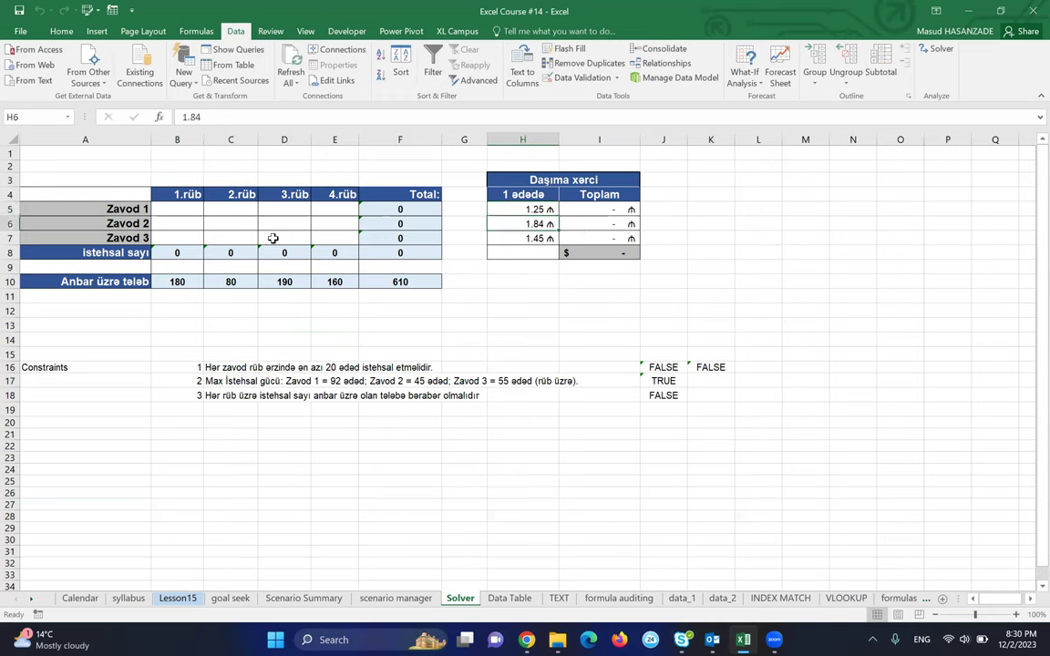
key(Up)
key(Down)
key(Up)
key(Down)
key(Down)
- Inspect the I5 cost formula and the cells summed by I8, leaving both unchanged
double_click(620, 209)
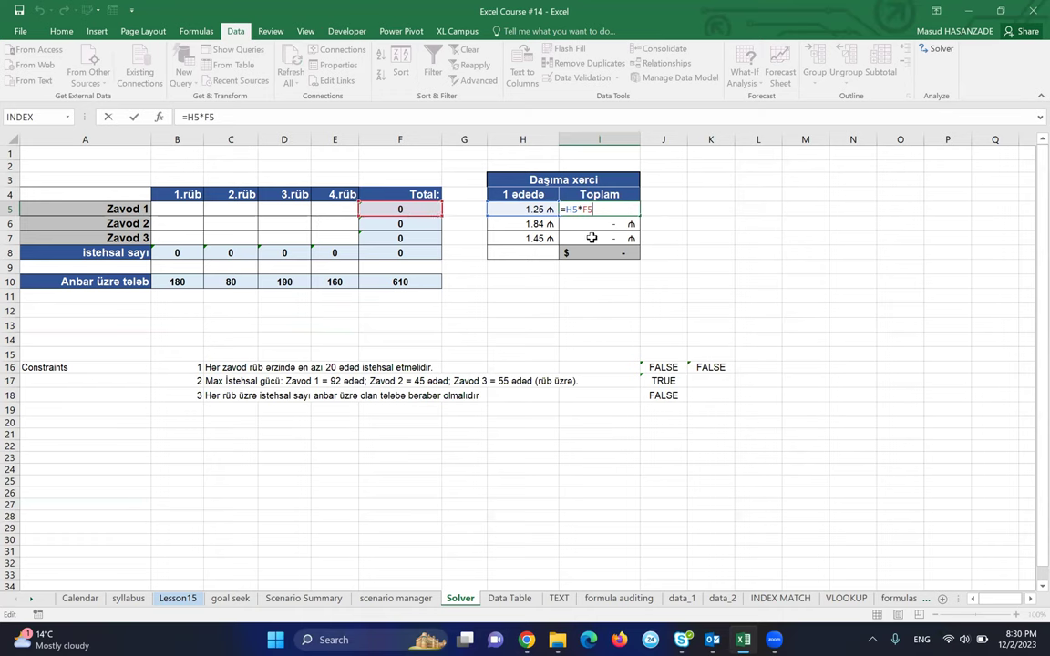
key(Escape)
key(Down)
key(Down)
key(Down)
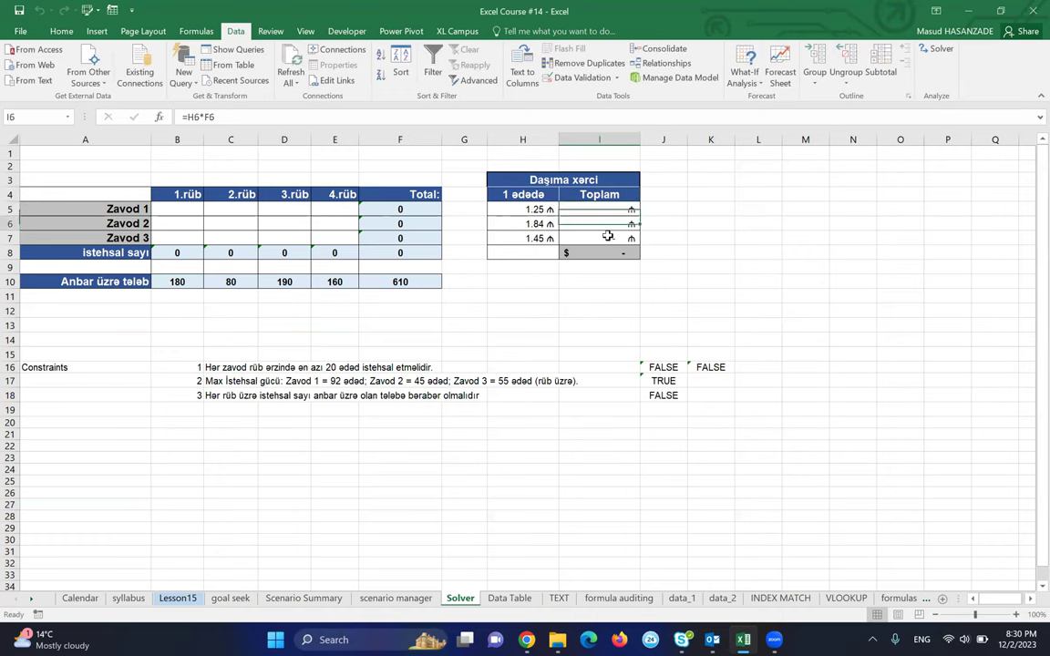
double_click(602, 255)
key(Escape)
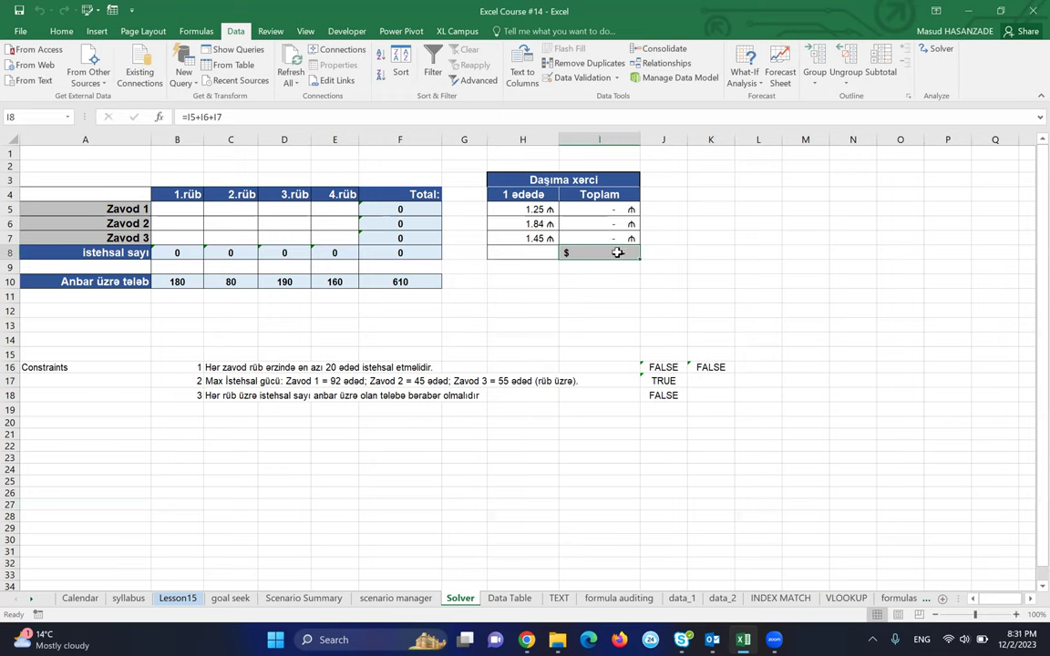
- Enter the label 'minimum' in J8 beside the total transport cost
key(Right)
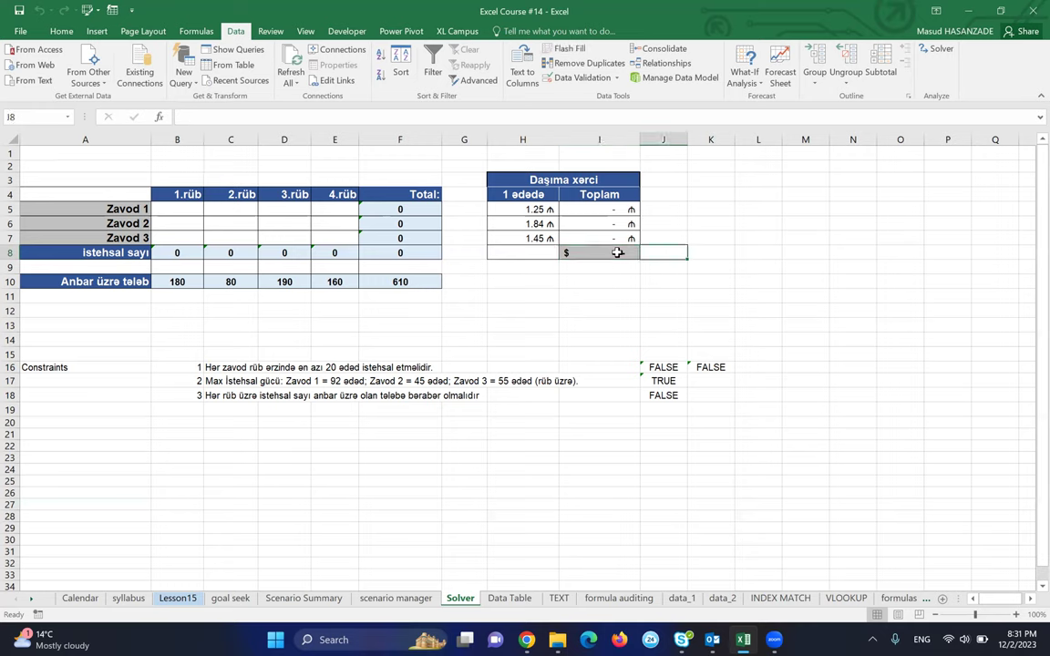
text(mini)
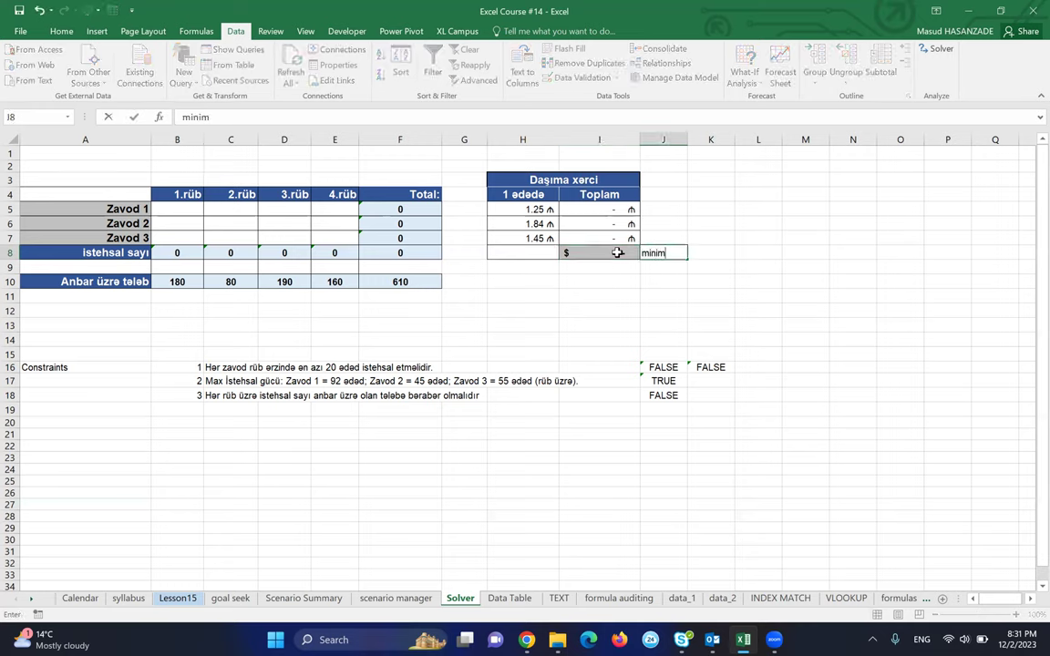
text(m)
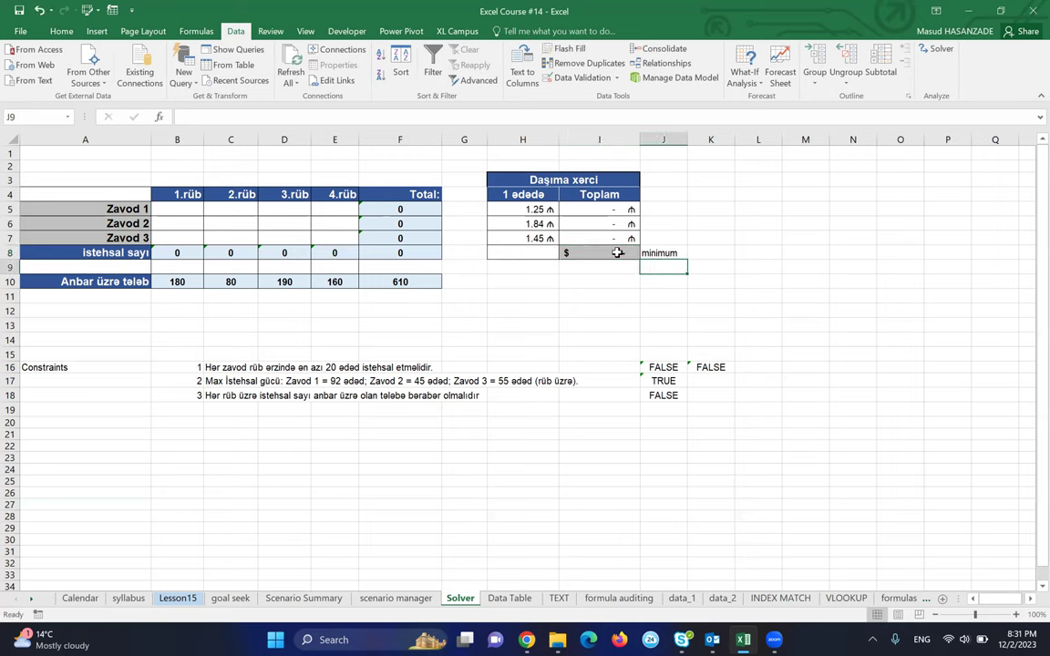
click(617, 252)
- Re-enter =H5*F5 in I5 and confirm the Zavod 1 sum formula in F5
double_click(617, 253)
key(Escape)
click(607, 209)
text(=H5*F5)
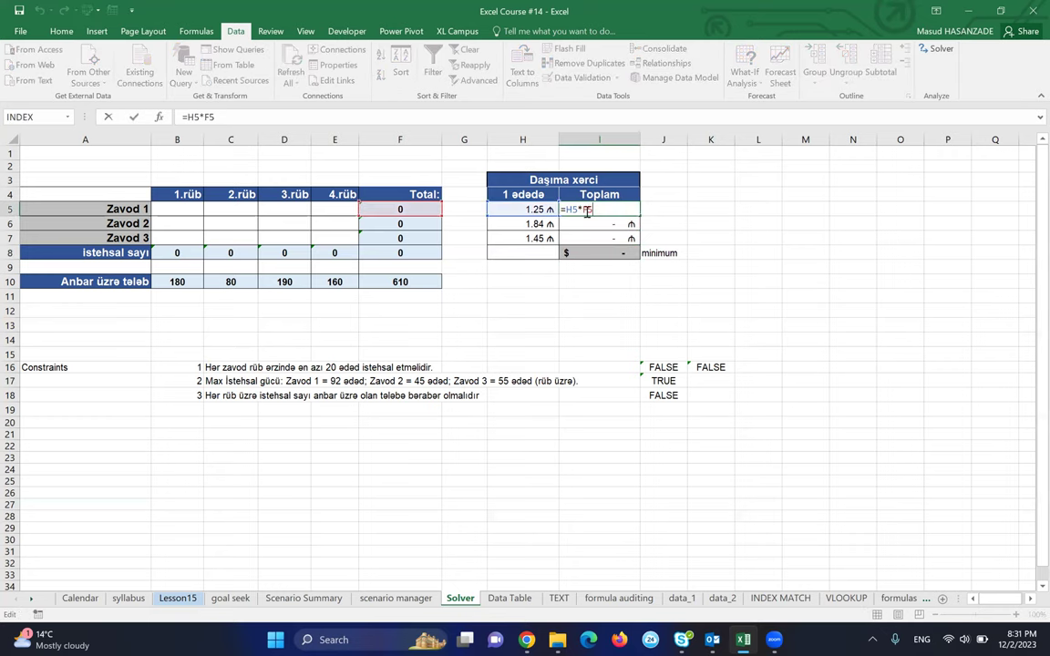
click(398, 209)
double_click(388, 211)
key(ctrl+Return)
click(205, 31)
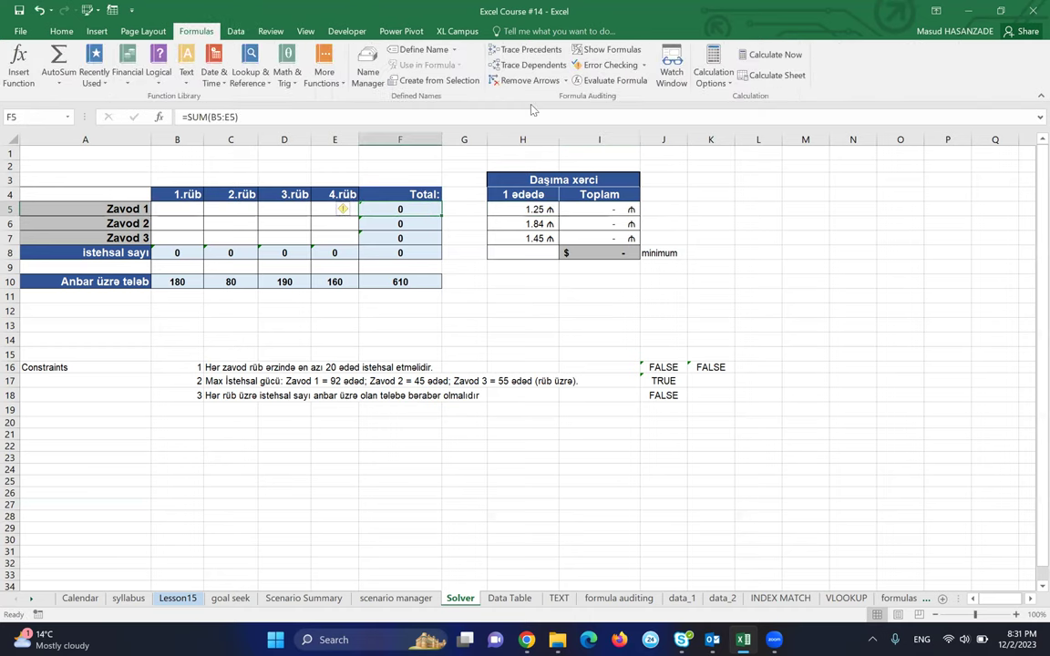
click(613, 214)
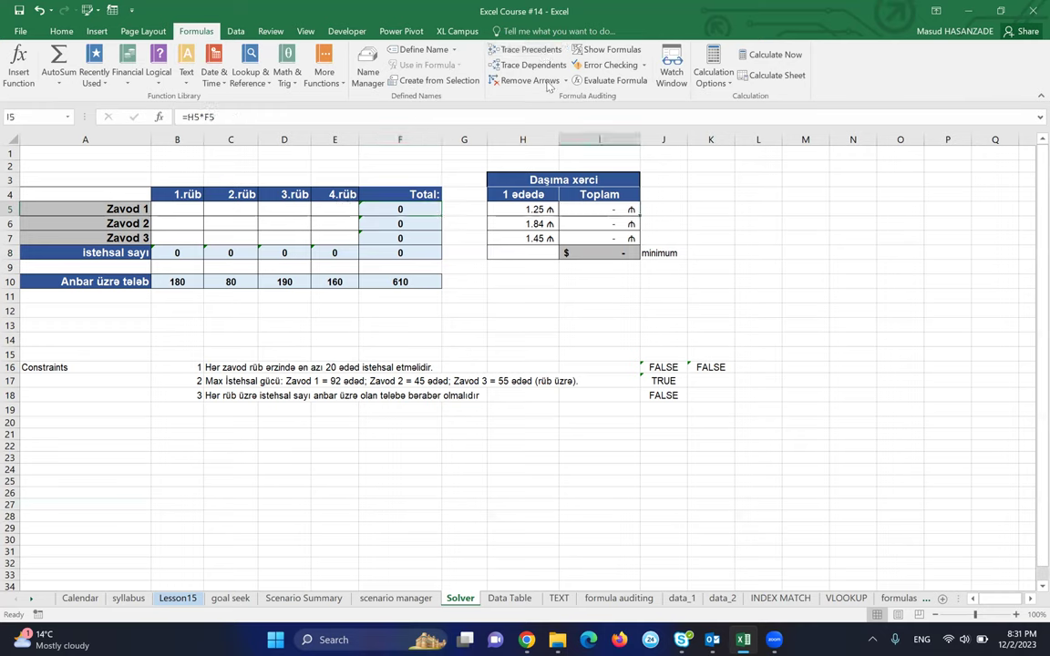
click(532, 52)
click(532, 51)
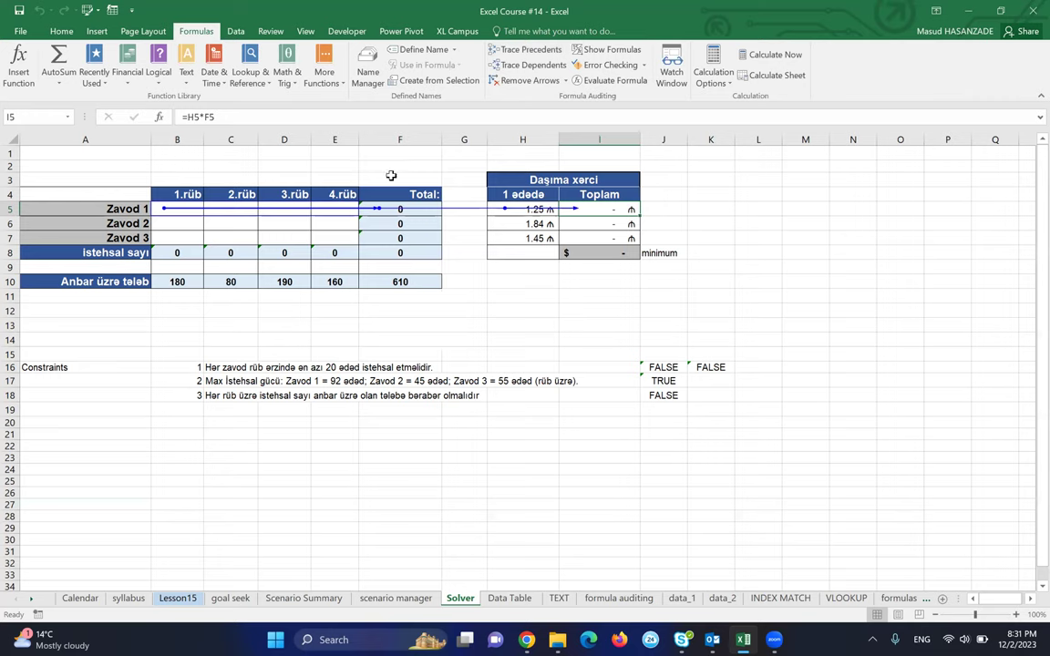
click(529, 81)
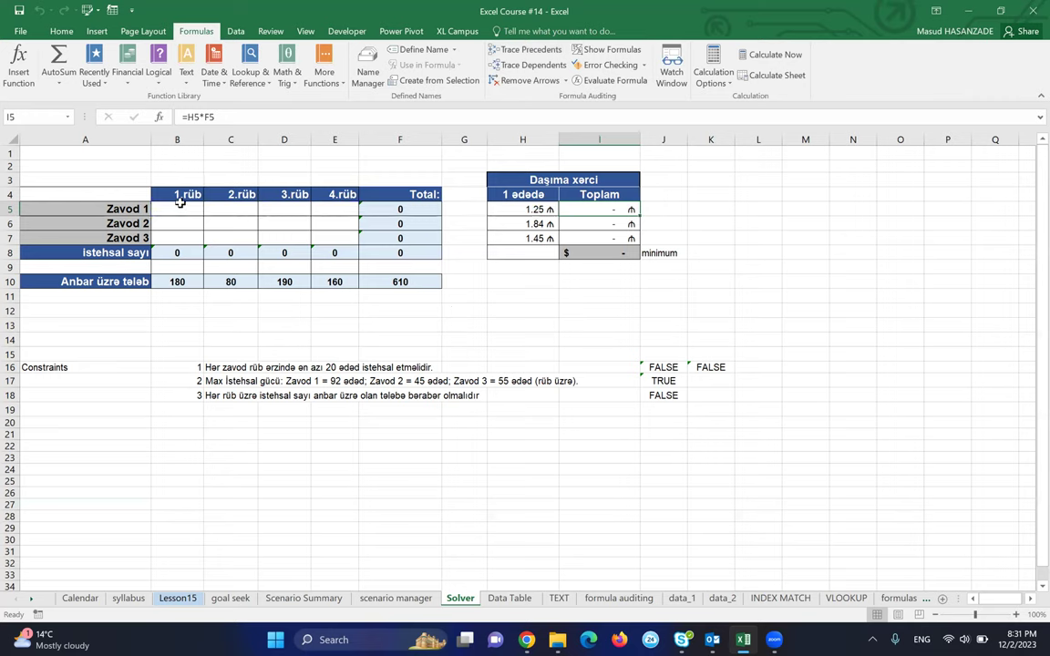
drag(180, 206, 323, 237)
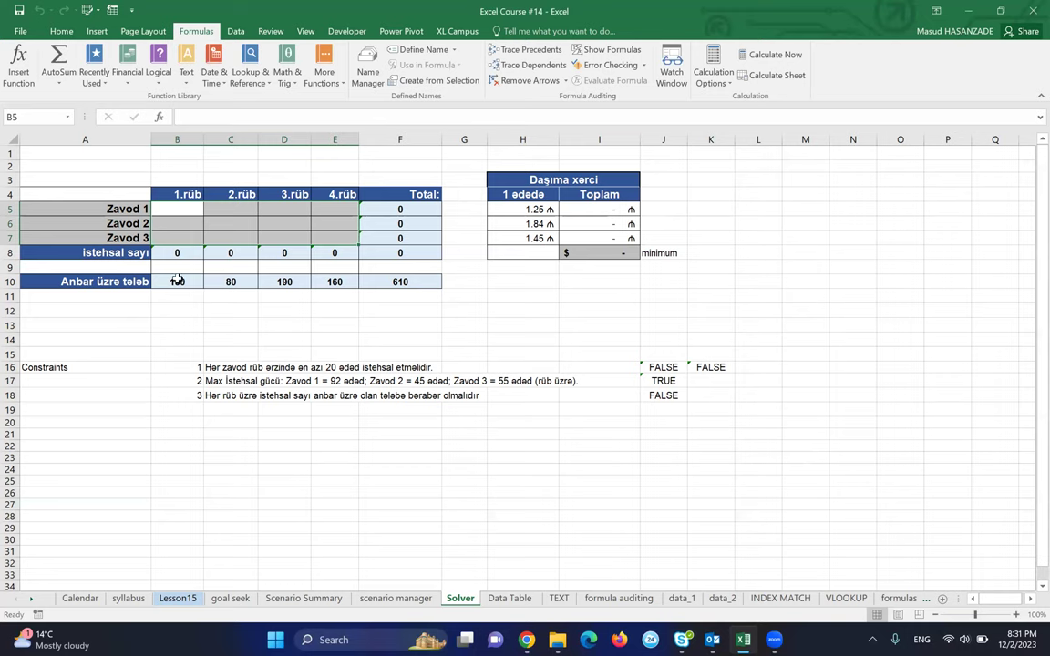
click(201, 366)
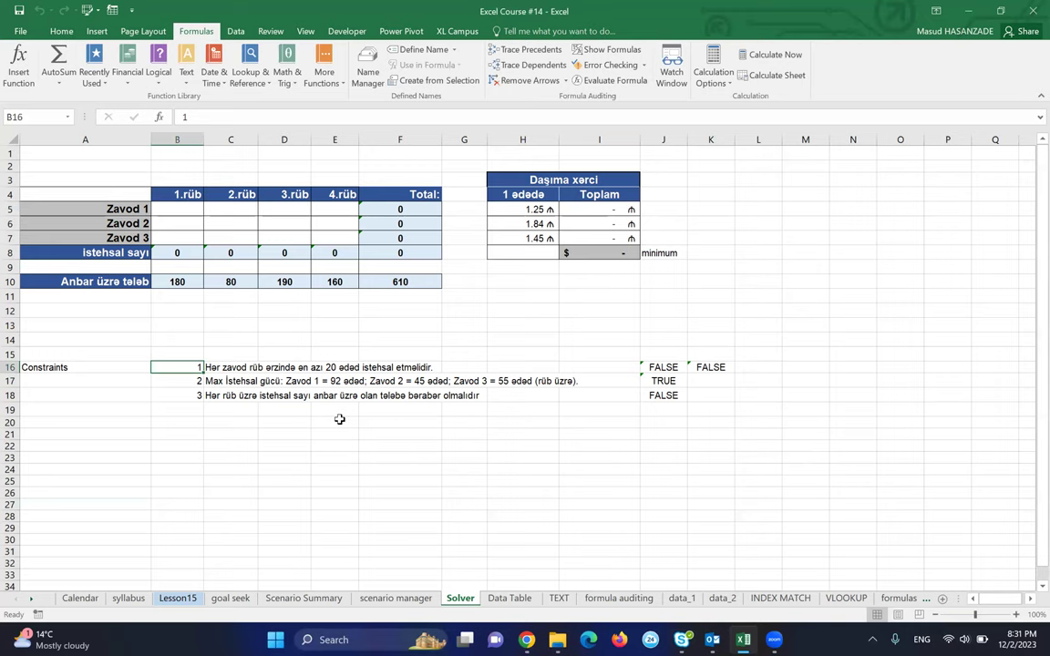
click(235, 370)
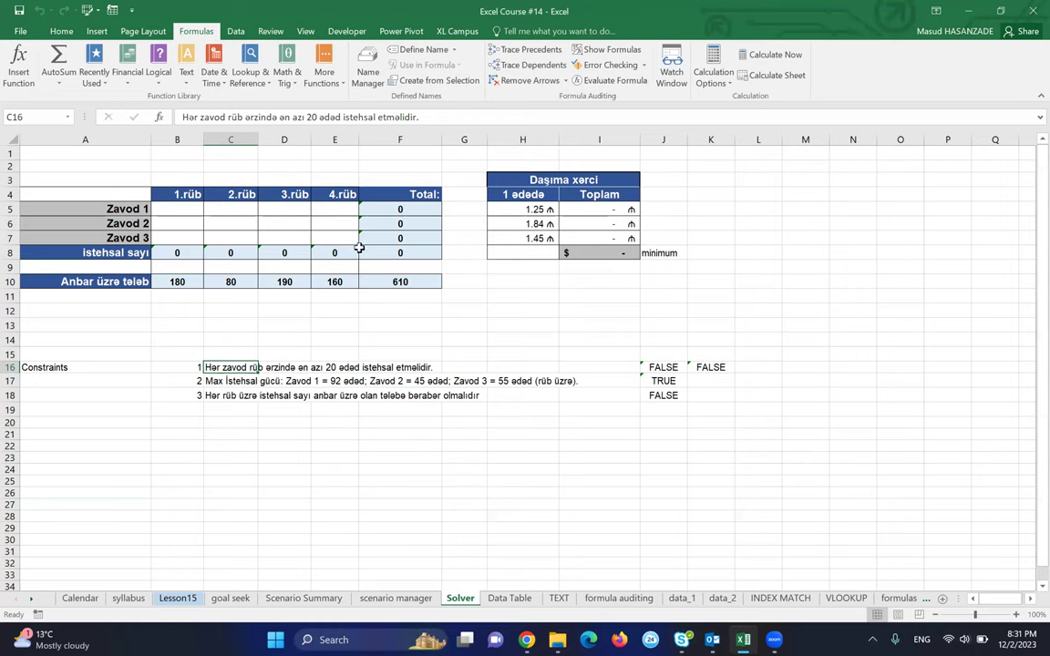
click(137, 210)
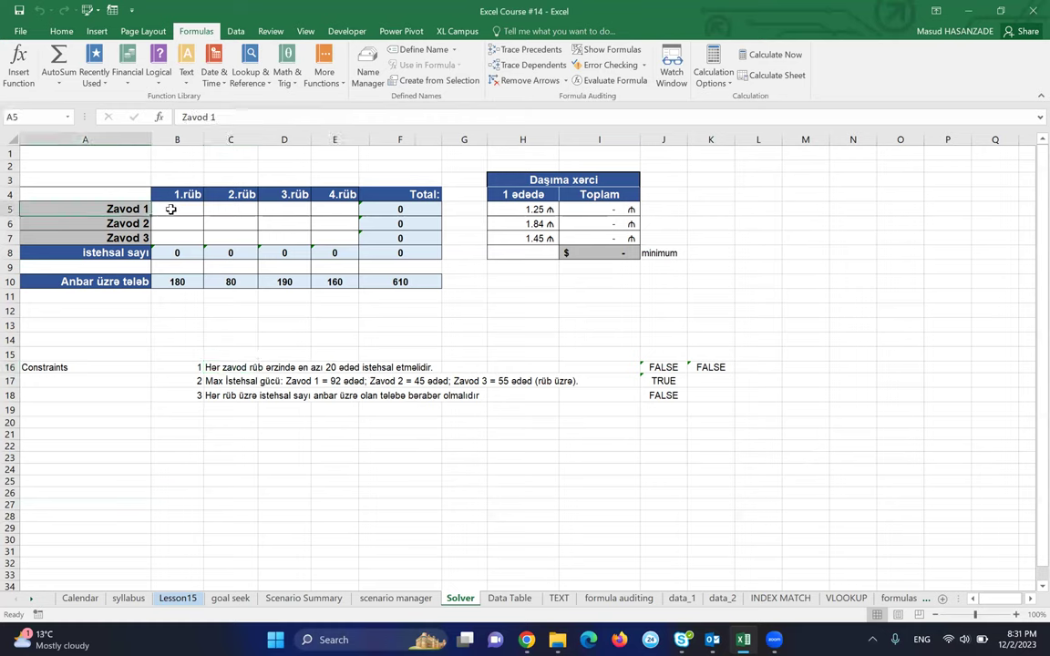
drag(170, 210, 332, 208)
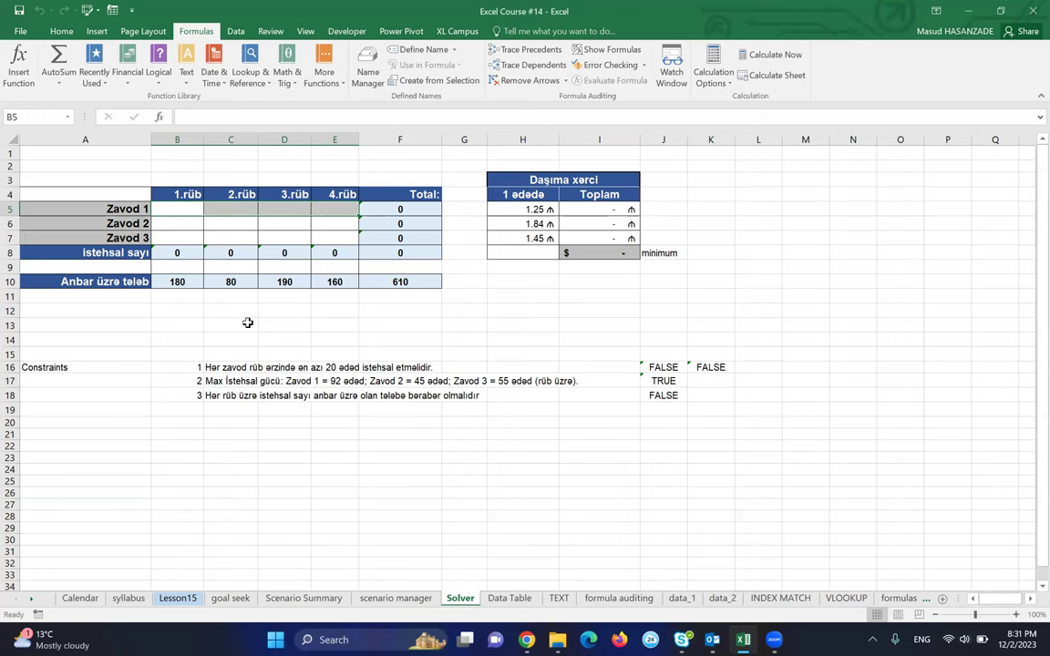
click(660, 365)
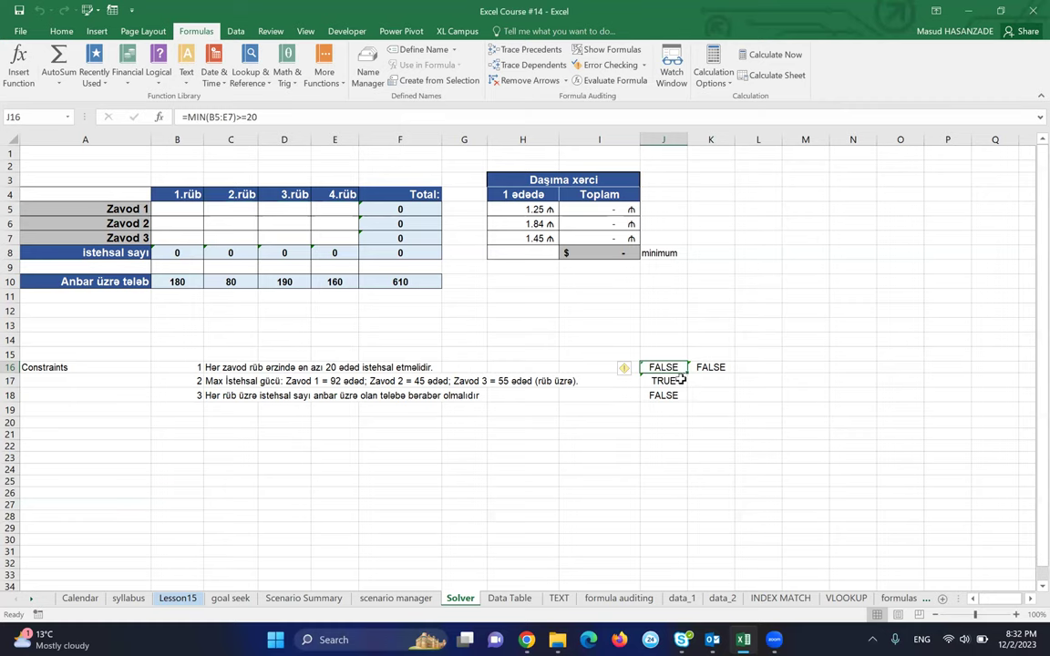
key(F2)
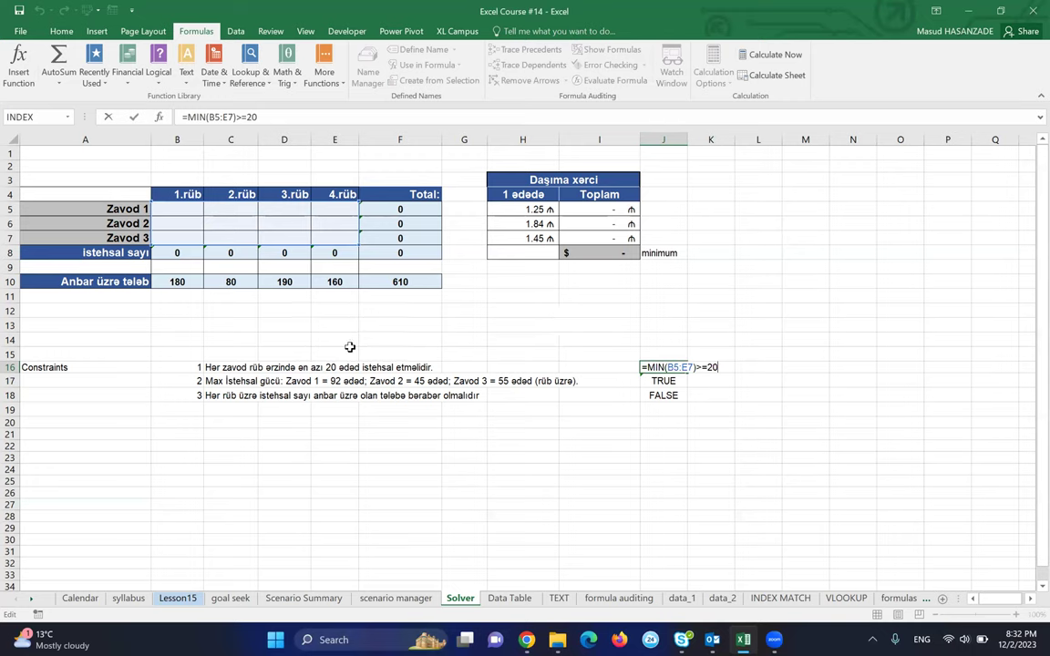
drag(196, 209, 323, 211)
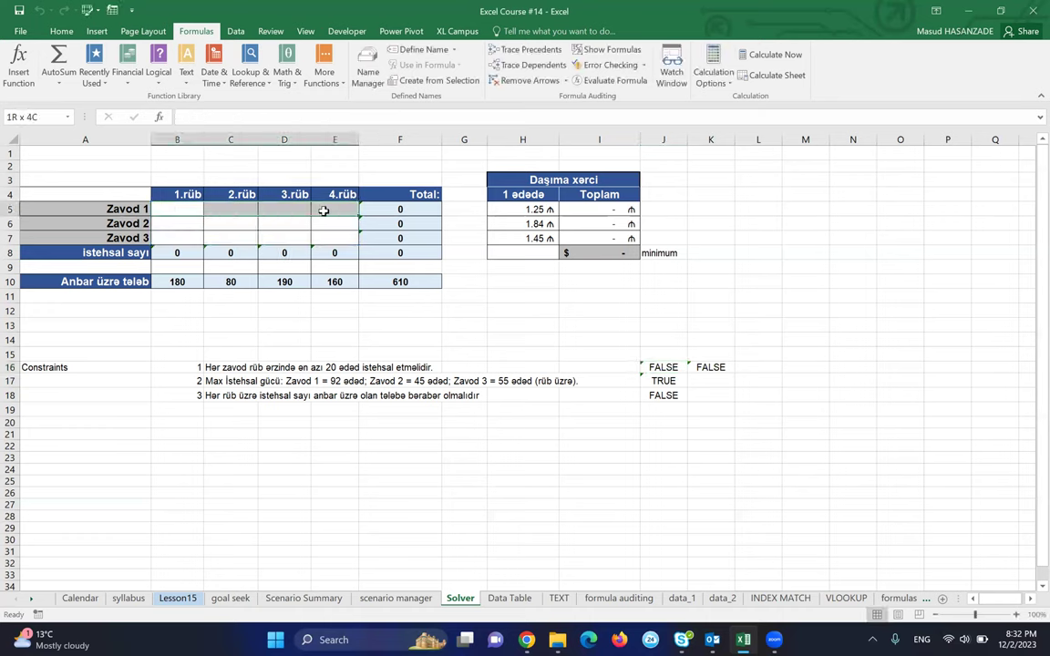
drag(173, 223, 325, 218)
drag(173, 239, 329, 240)
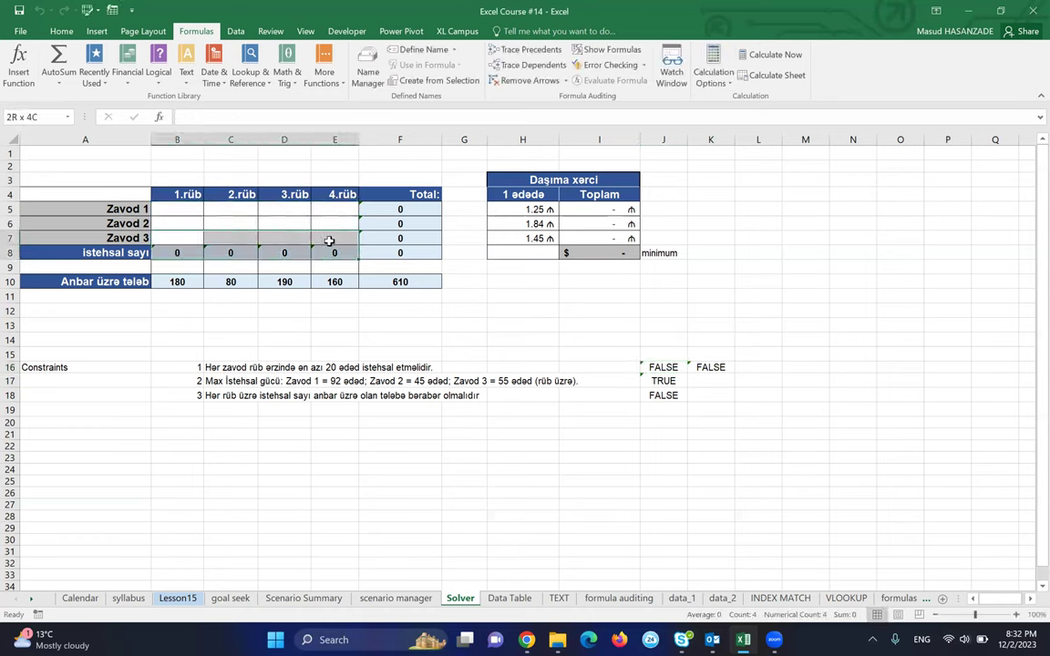
click(664, 367)
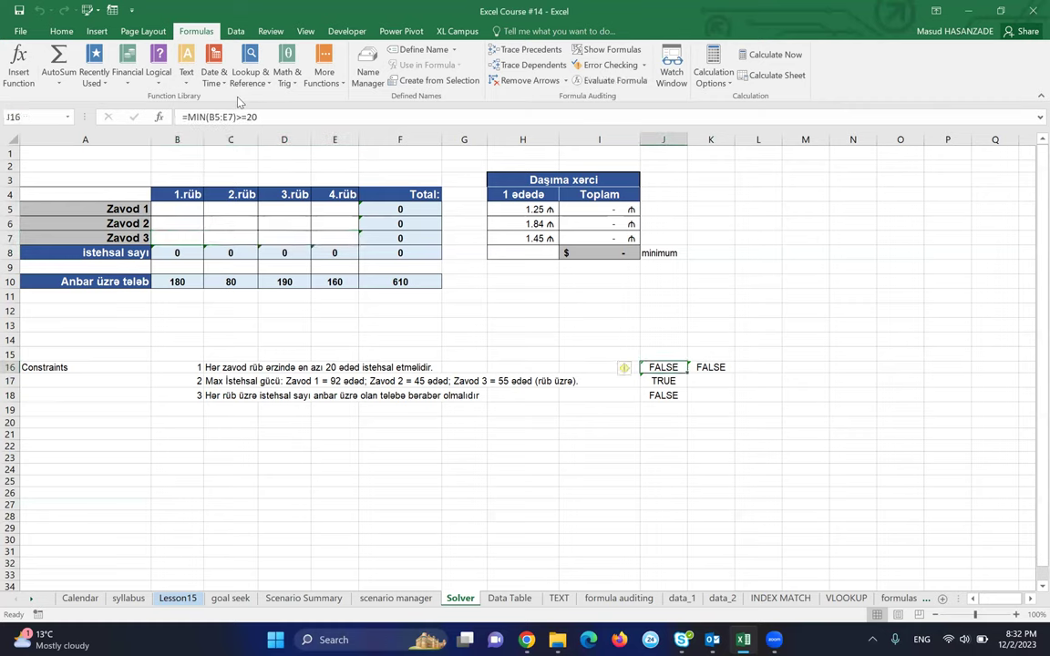
key(F2)
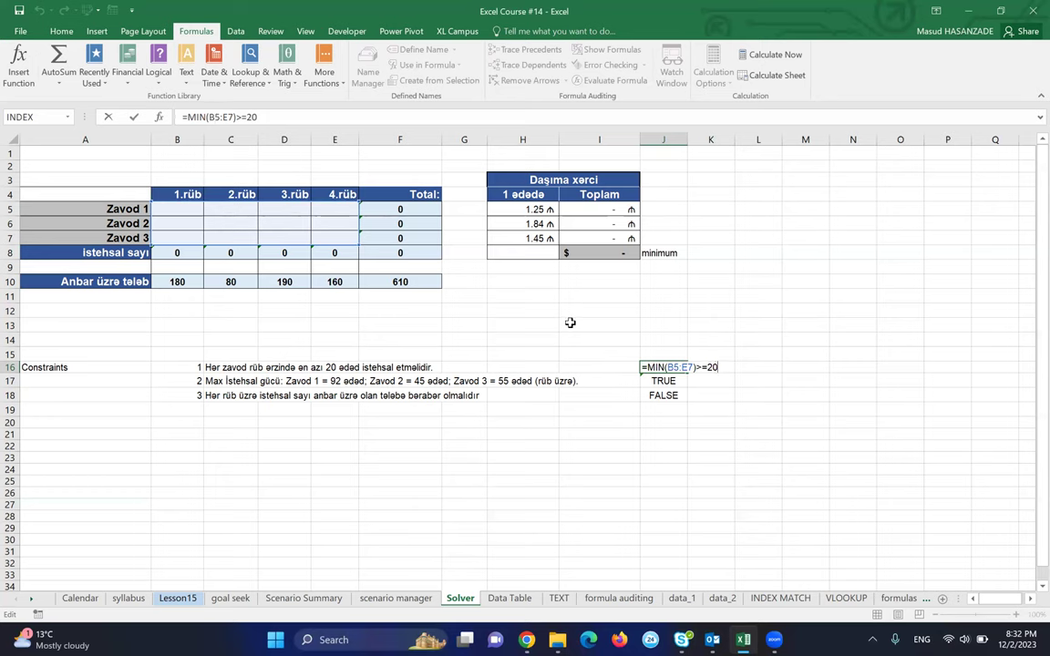
key(Tab)
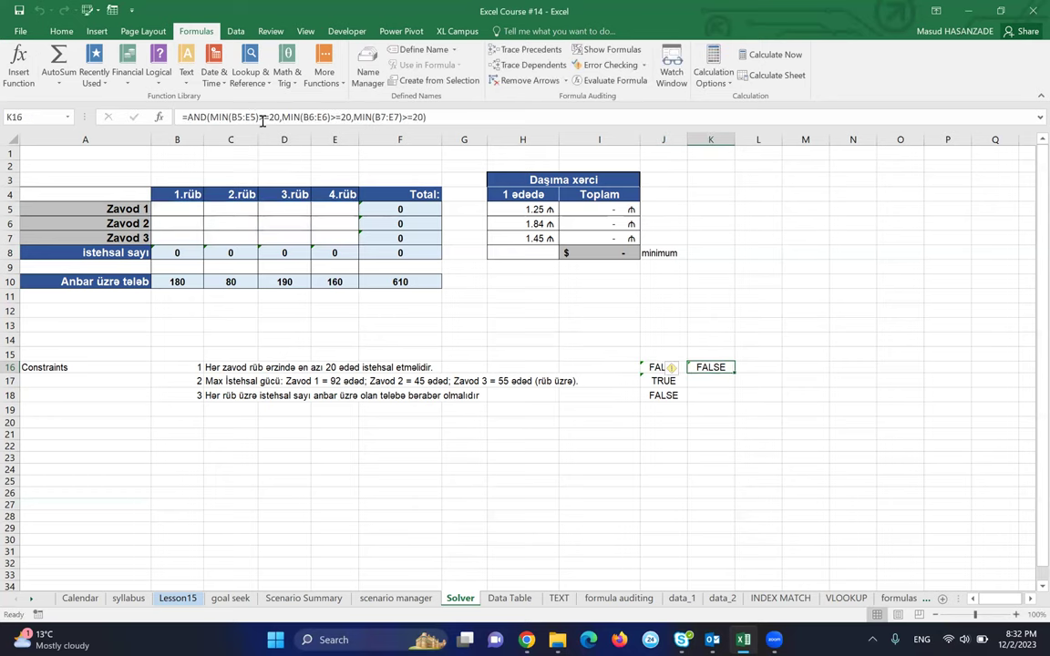
click(250, 120)
click(220, 116)
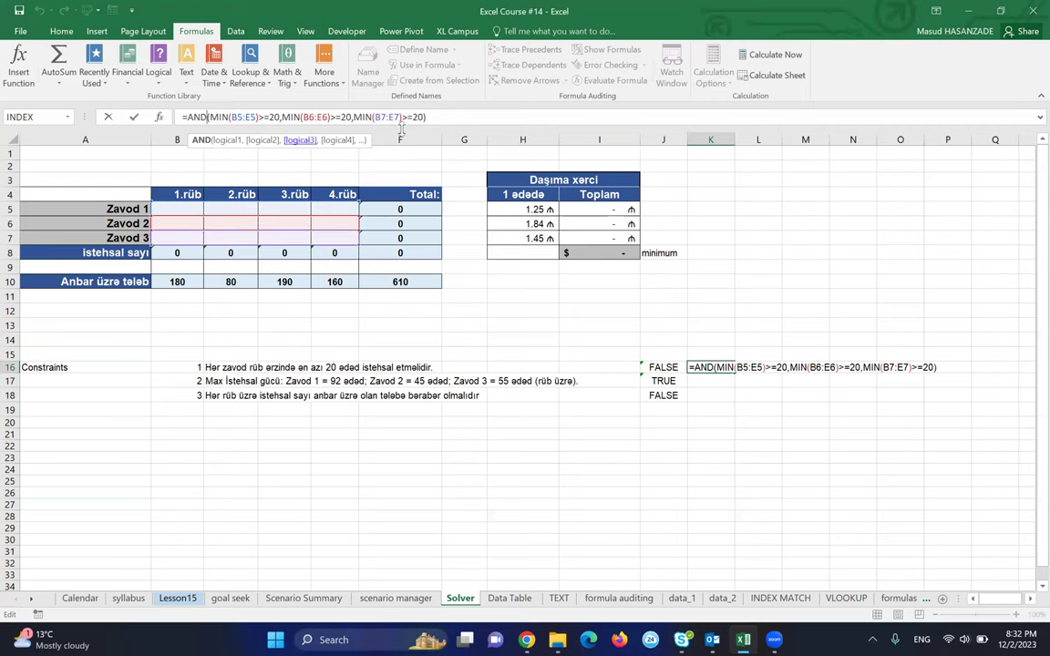
key(Escape)
key(Left)
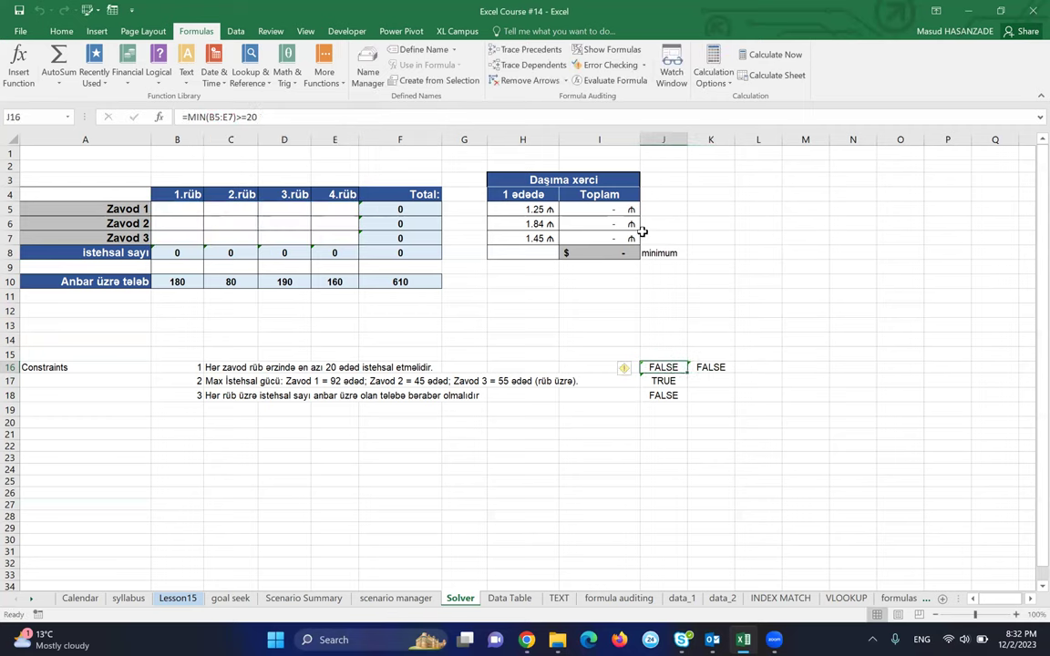
key(F2)
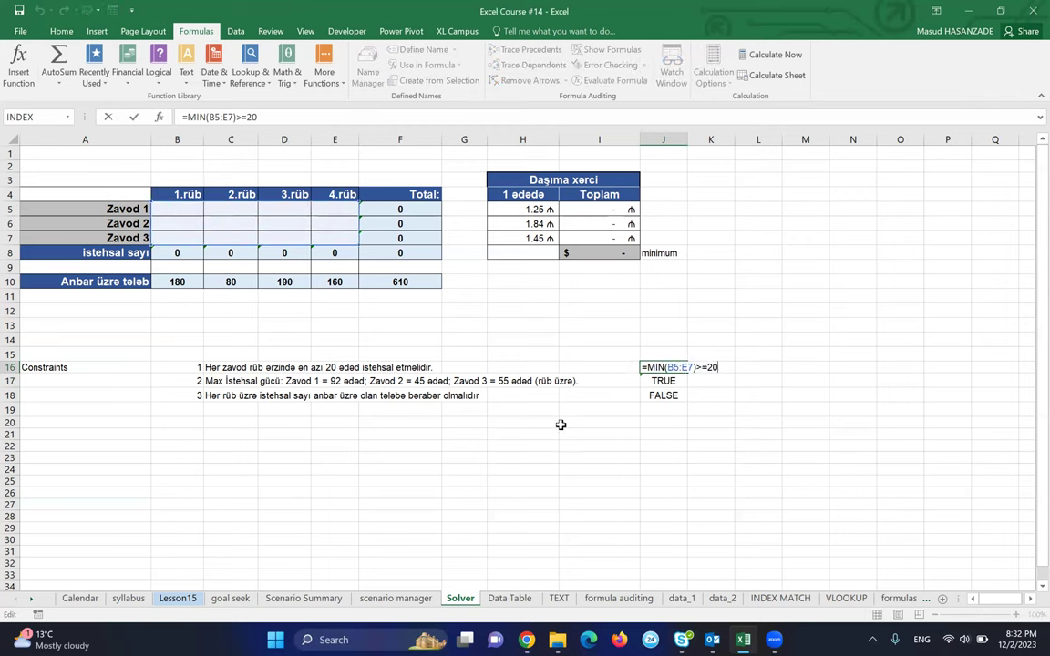
key(Escape)
click(221, 384)
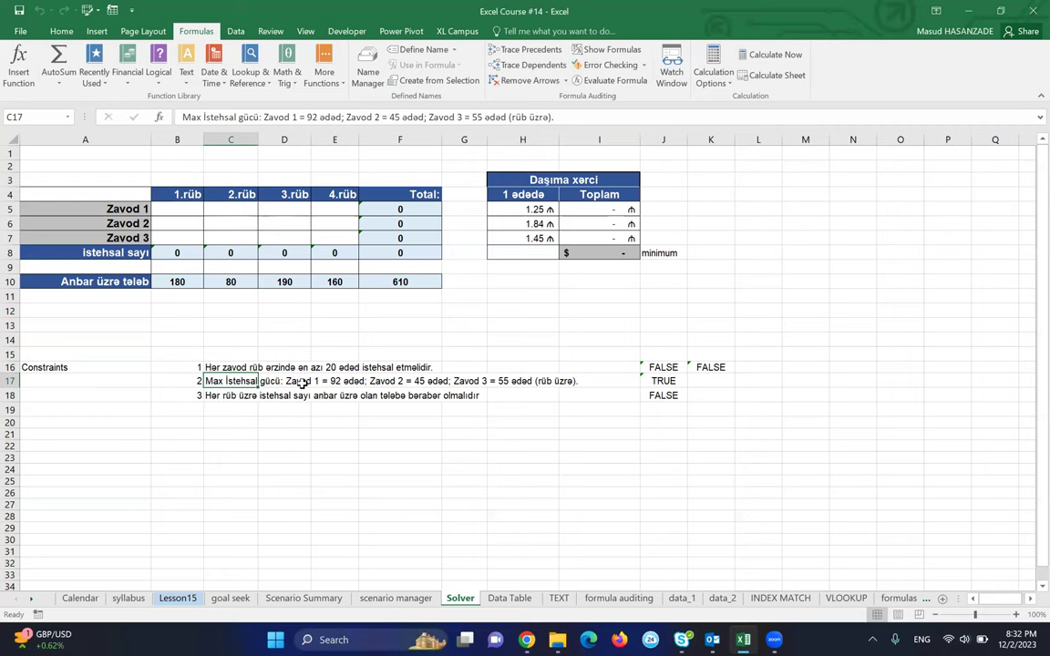
drag(126, 210, 337, 209)
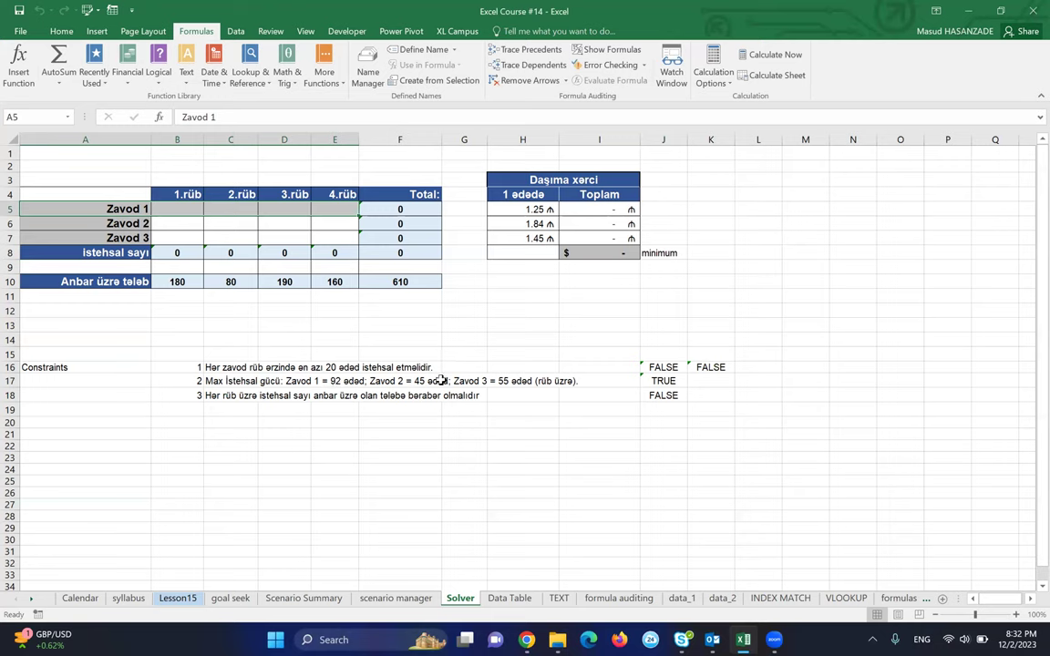
click(173, 230)
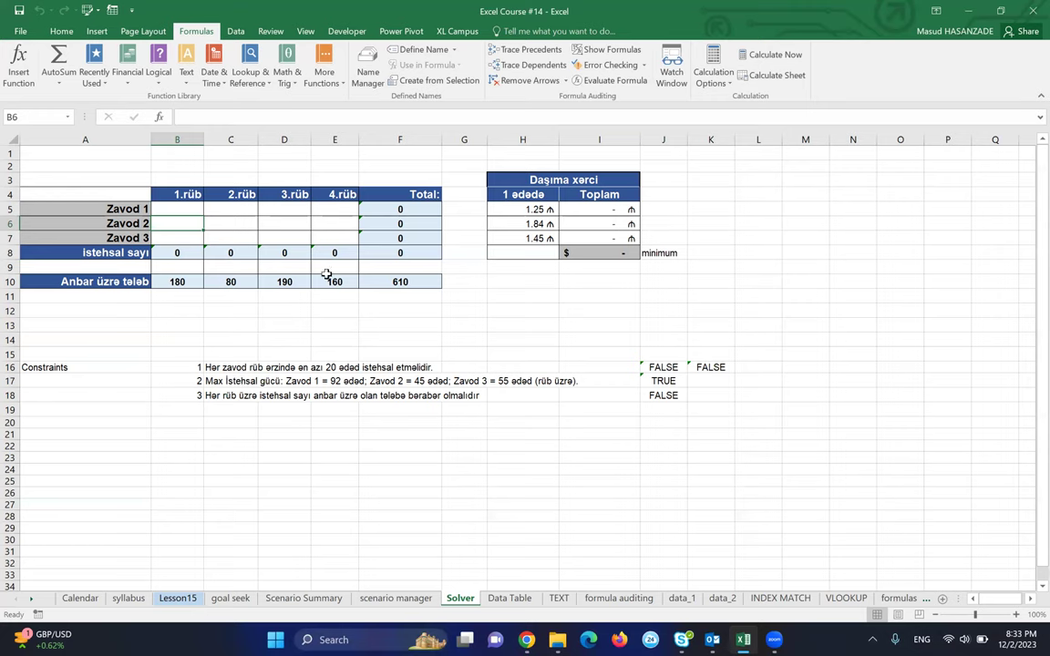
click(376, 208)
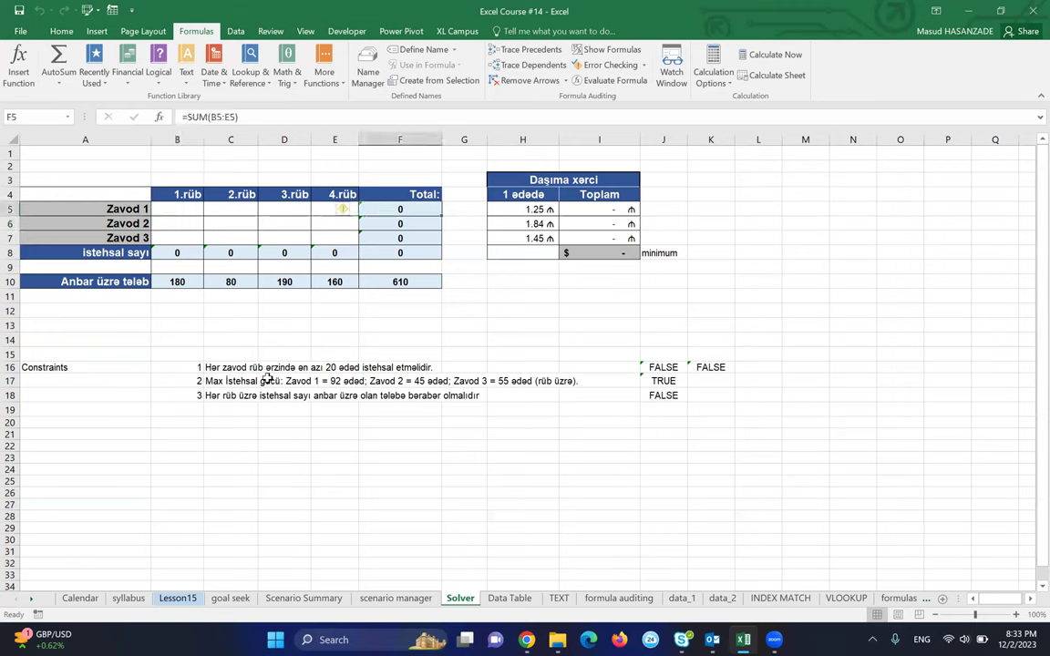
click(358, 381)
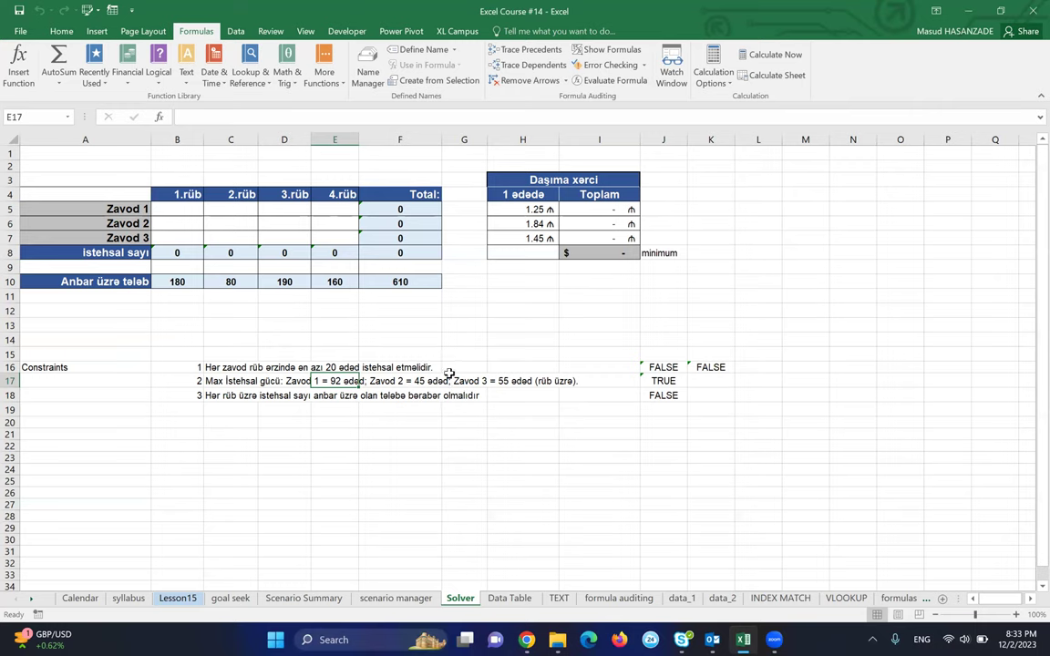
click(239, 401)
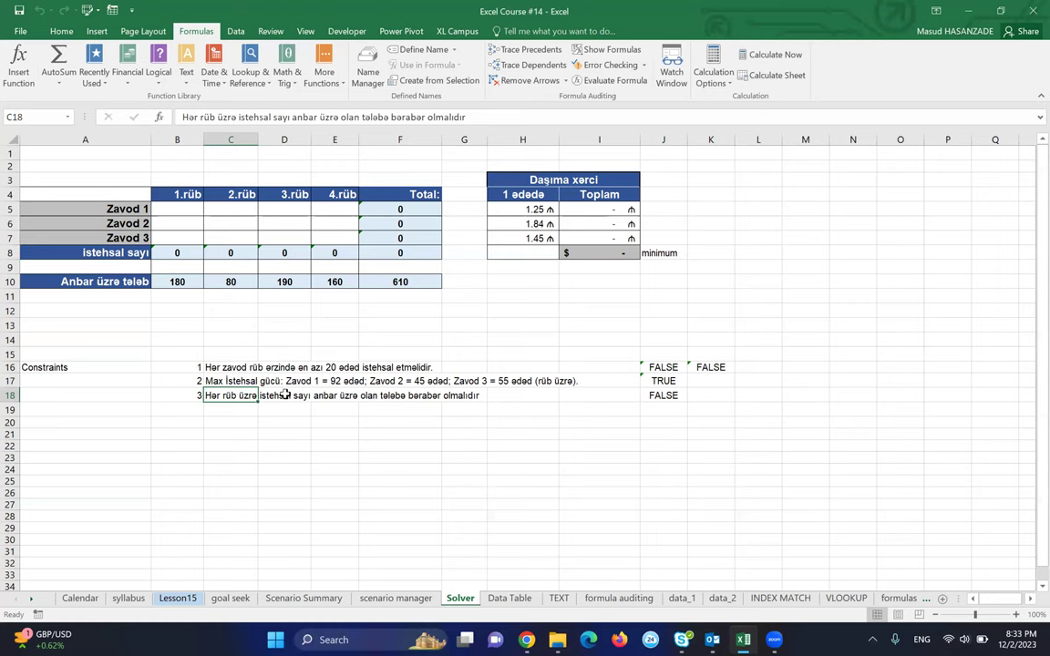
- Review the row-8 quarterly totals, including B8's SUM formula, and the first-quarter demand of 180
click(174, 252)
click(233, 252)
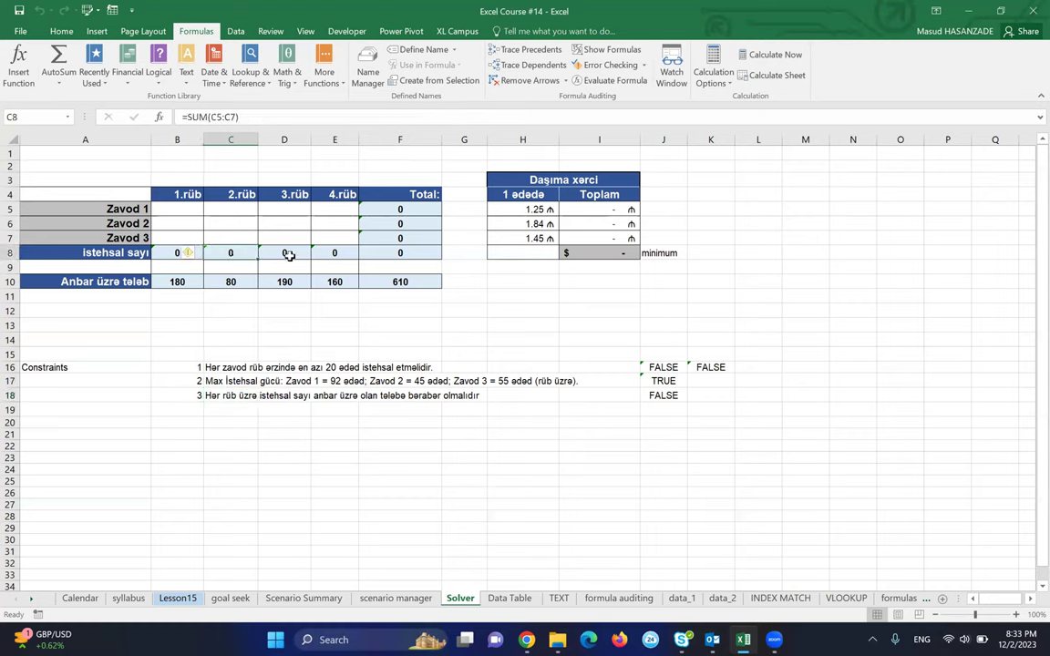
key(Left)
key(Left)
click(173, 248)
key(F2)
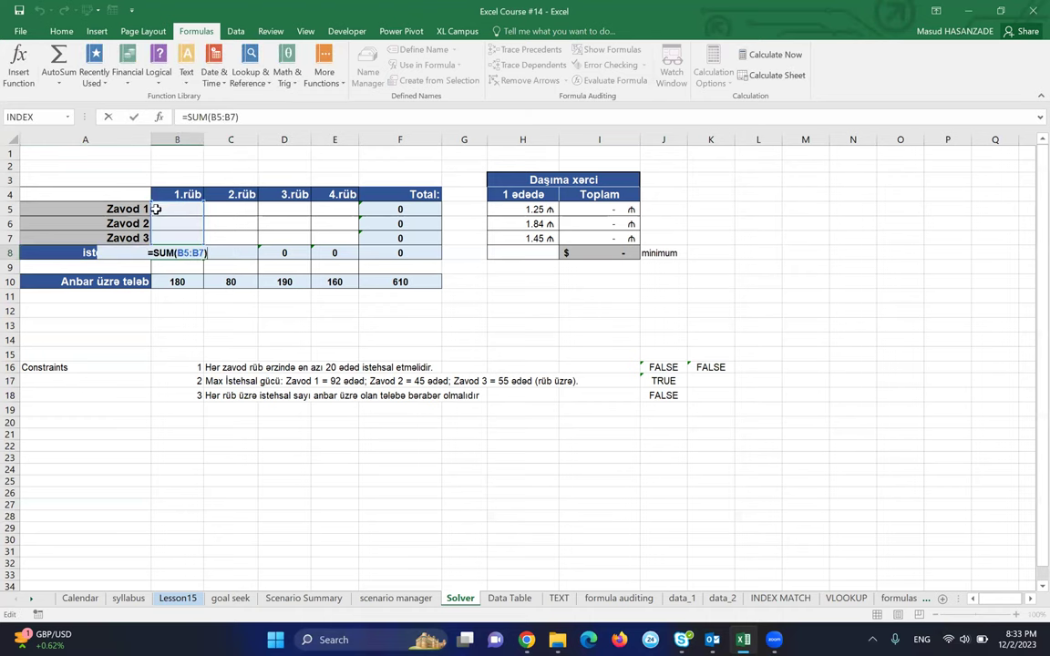
key(Escape)
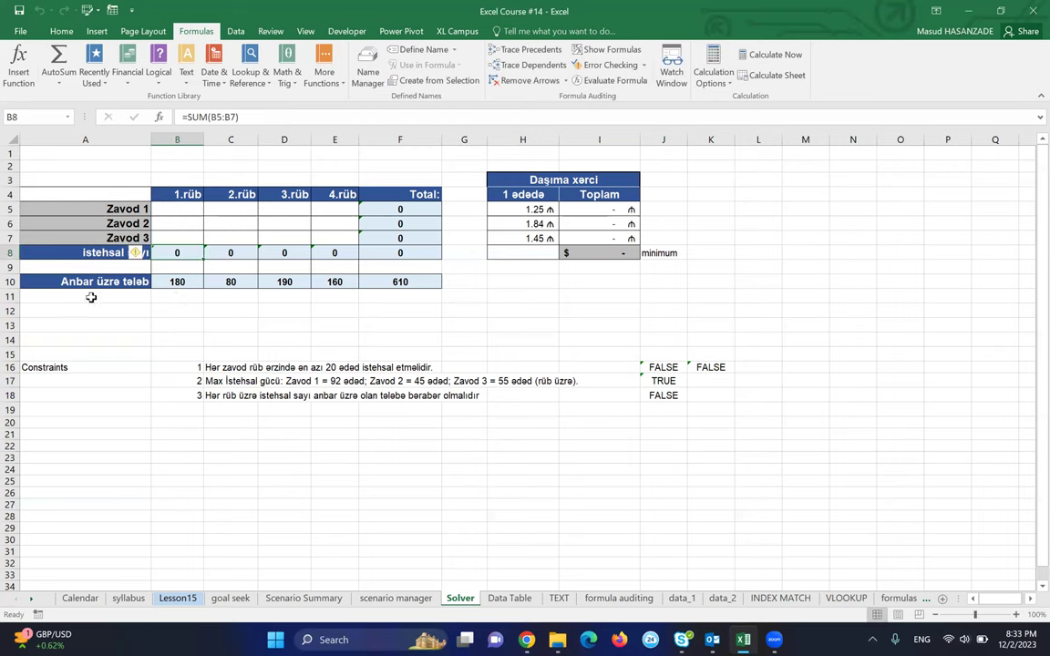
click(182, 283)
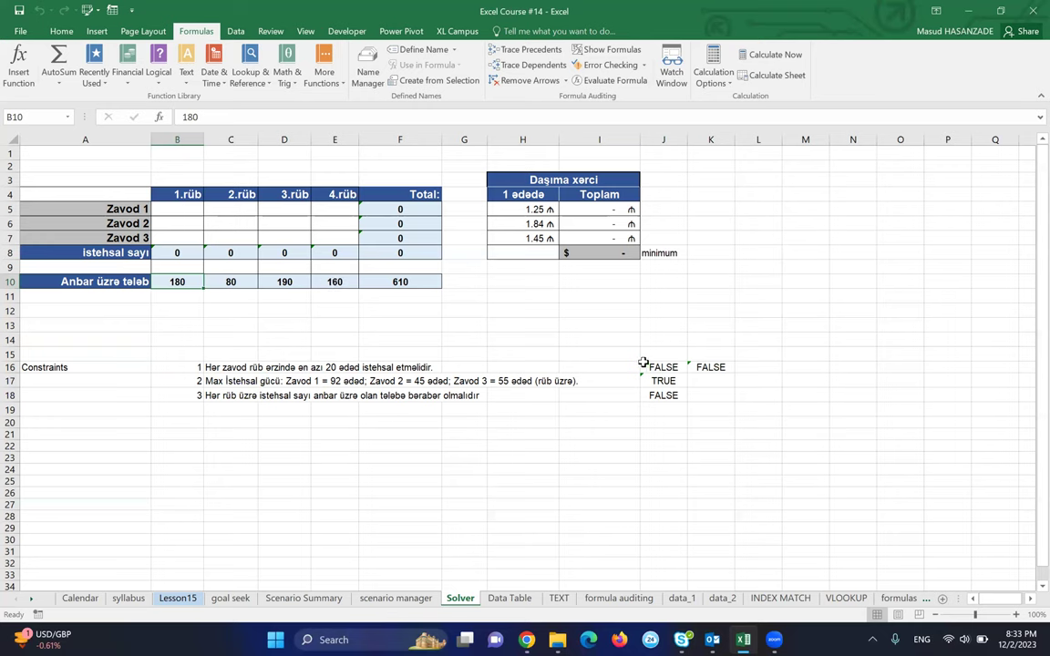
- Inspect J18's demand-equality formula without changes and select constraint number 2
click(662, 406)
double_click(663, 401)
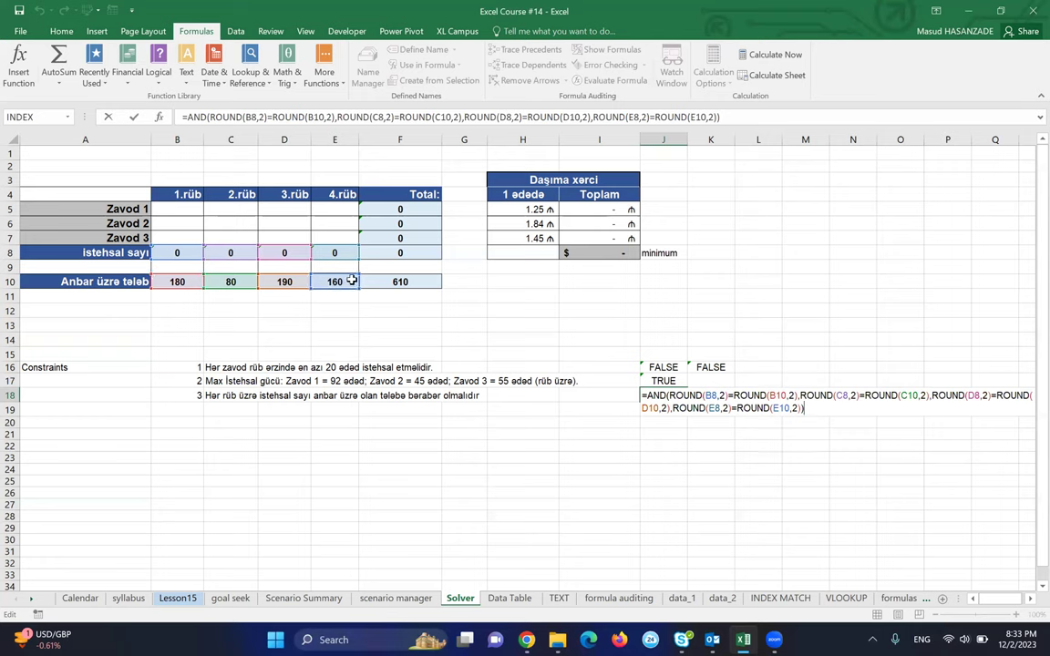
key(Escape)
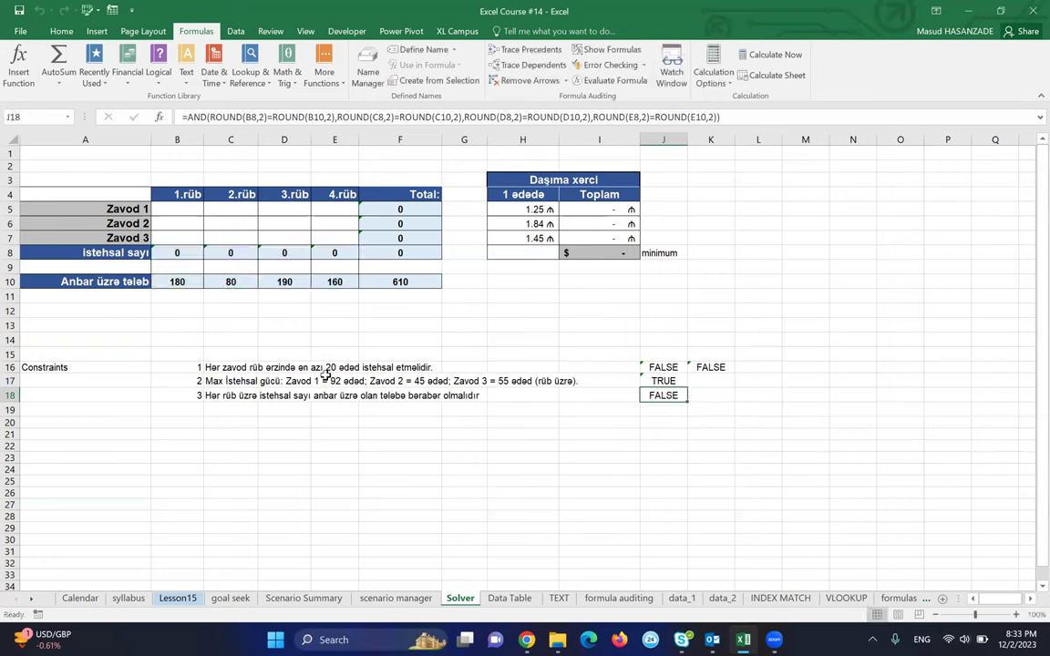
click(200, 378)
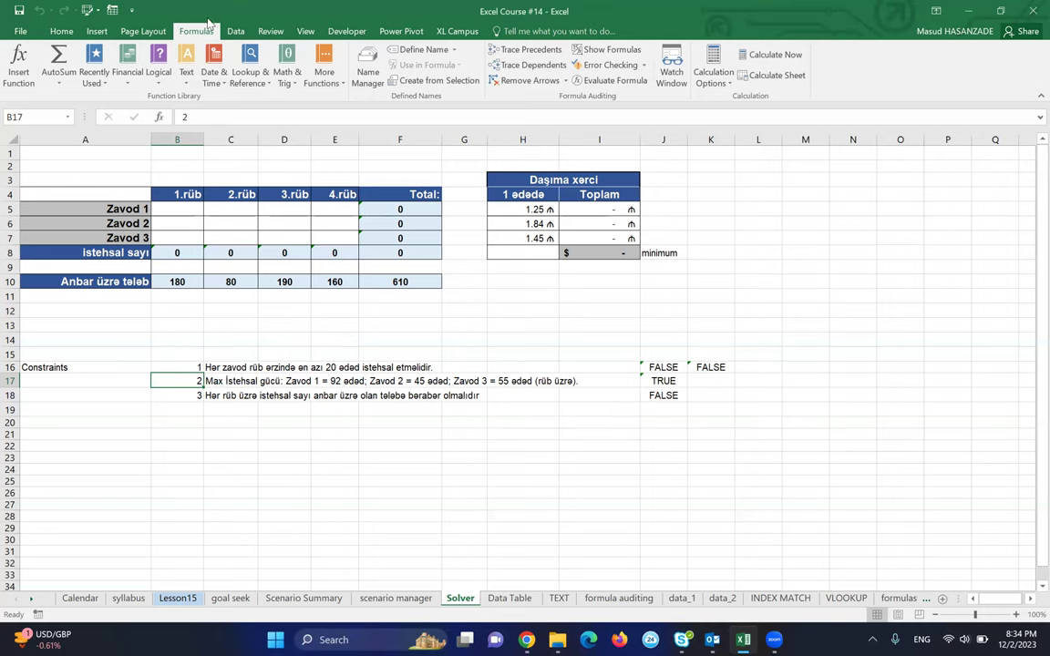
click(234, 31)
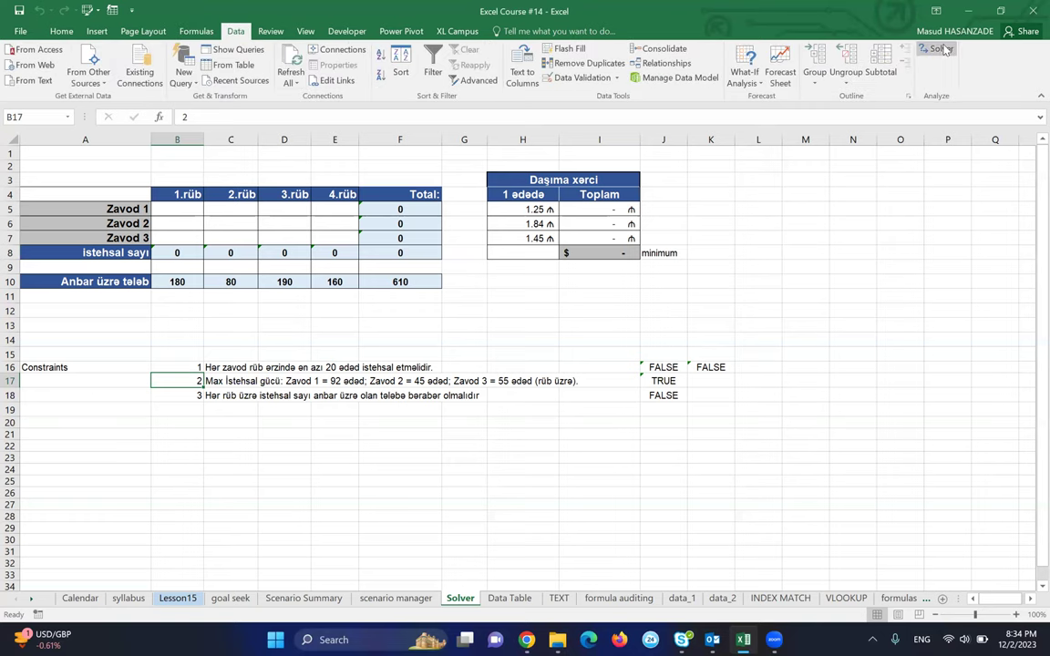
- Bring up Solver Parameters, minimising I8 by changing B5:E7, and move it clear of the cost table
click(939, 49)
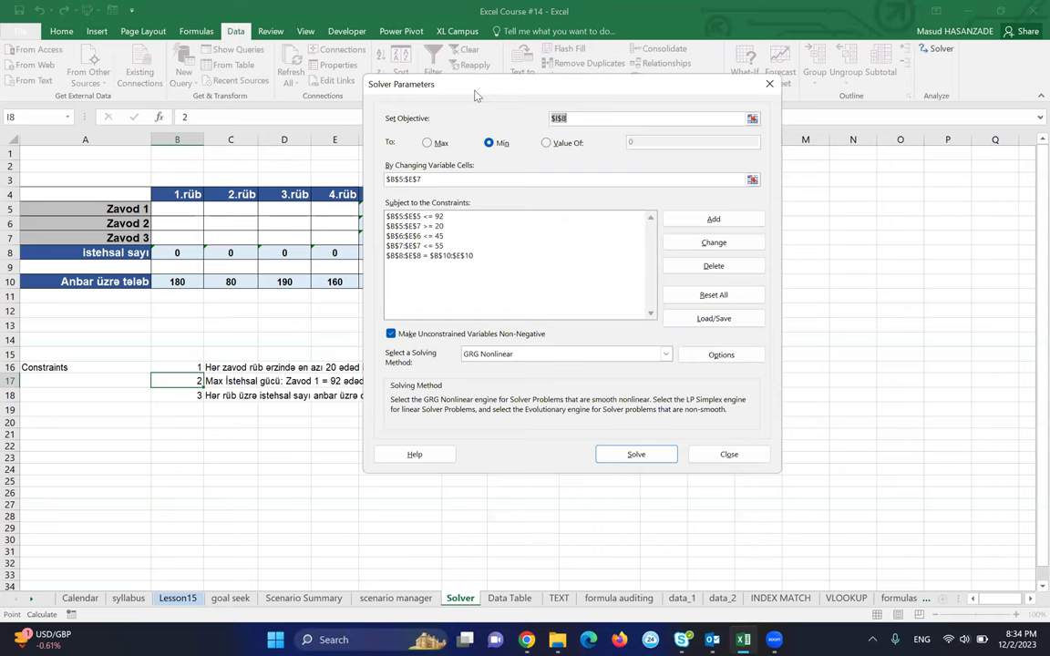
drag(474, 95, 637, 69)
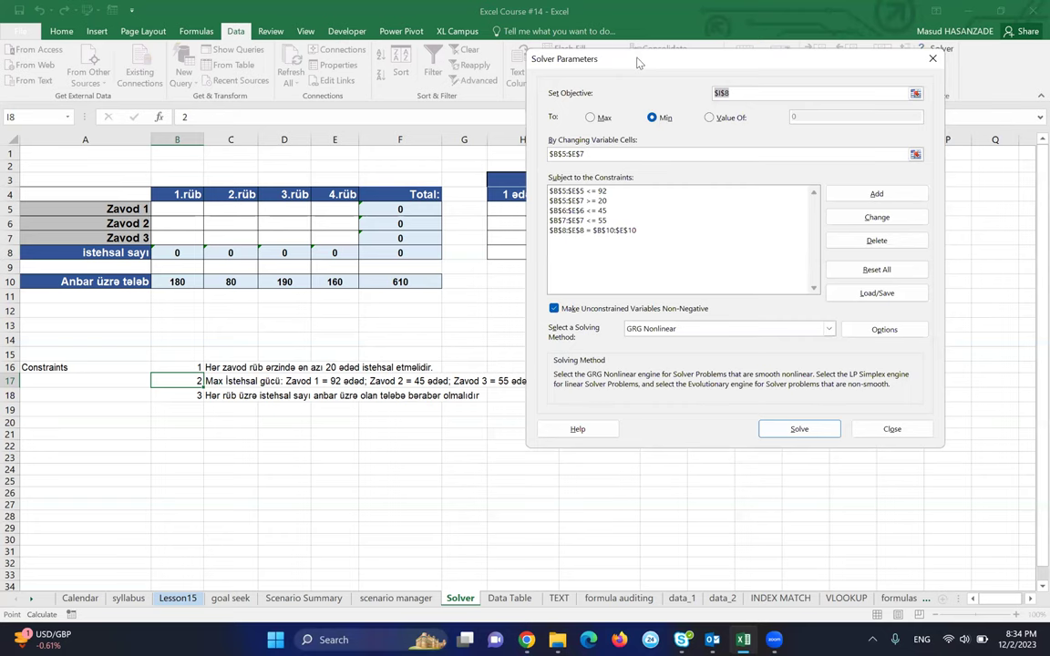
drag(637, 62, 189, 157)
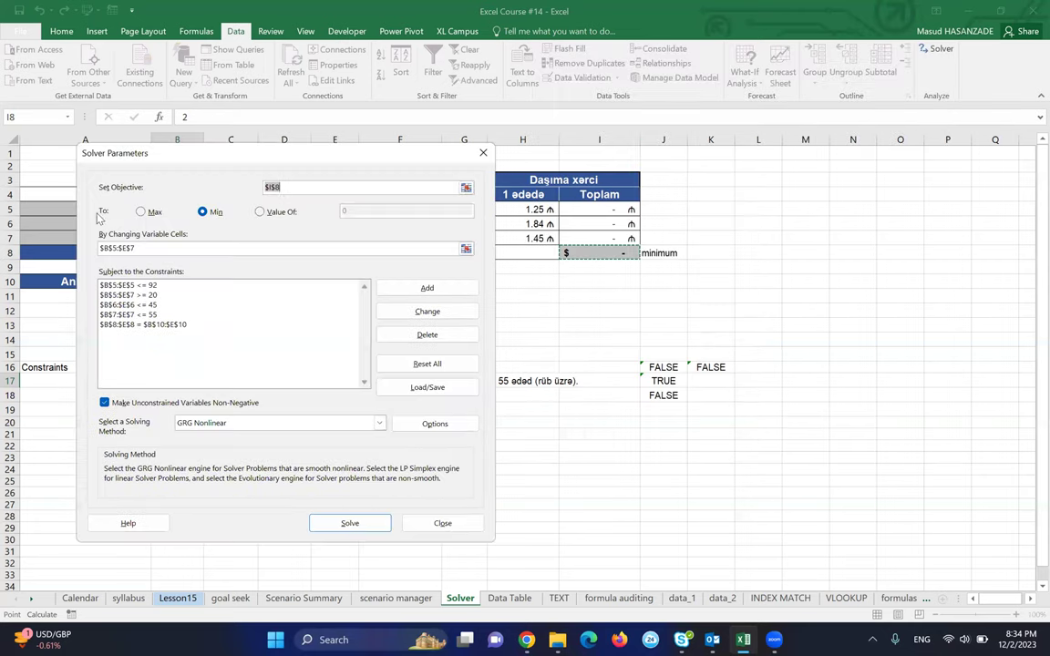
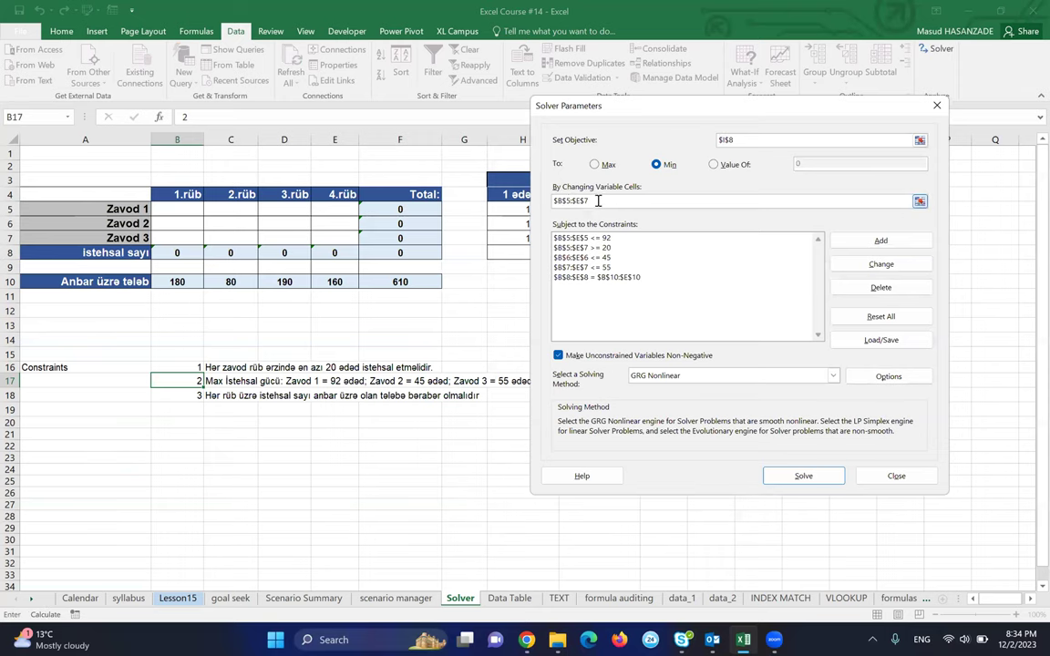
- Review the existing Solver constraints, including the at-least-20 and demand-matching ones
click(919, 200)
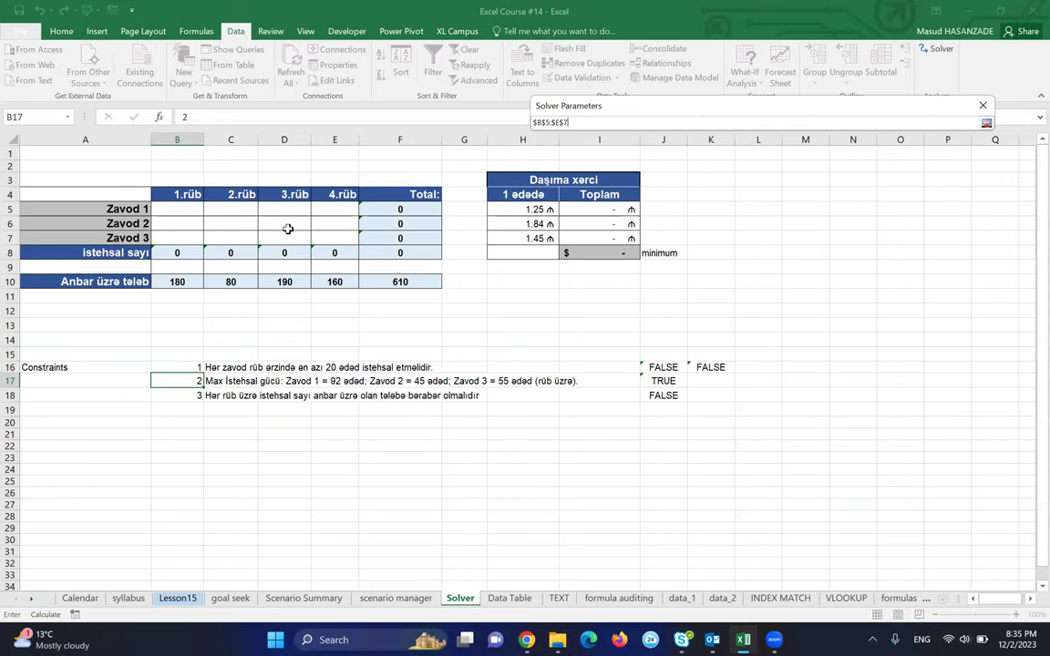
click(986, 122)
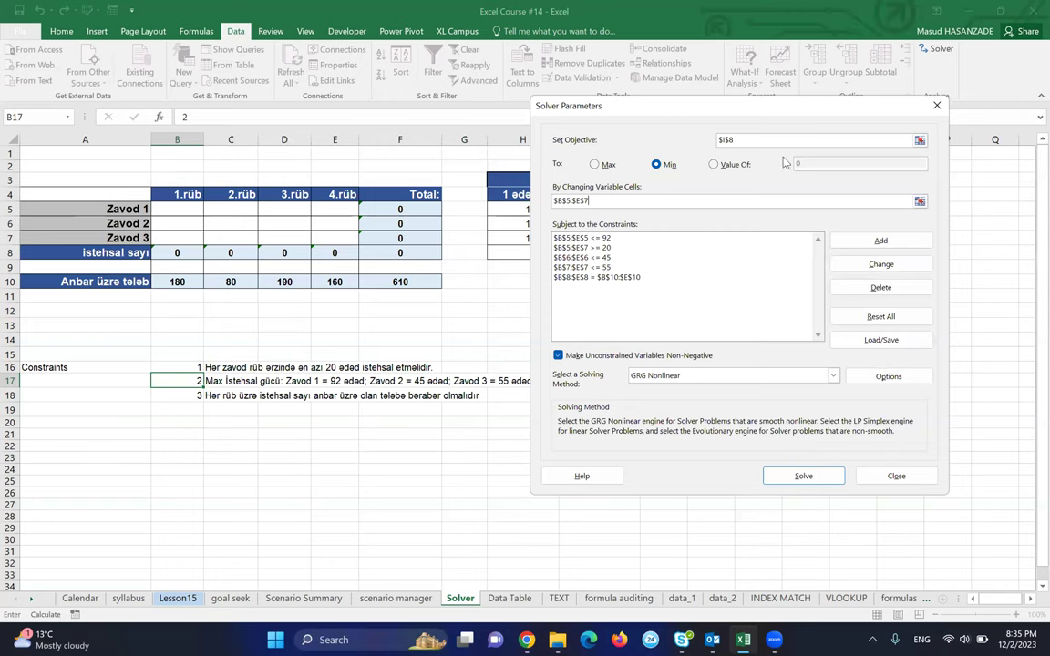
drag(694, 114, 736, 248)
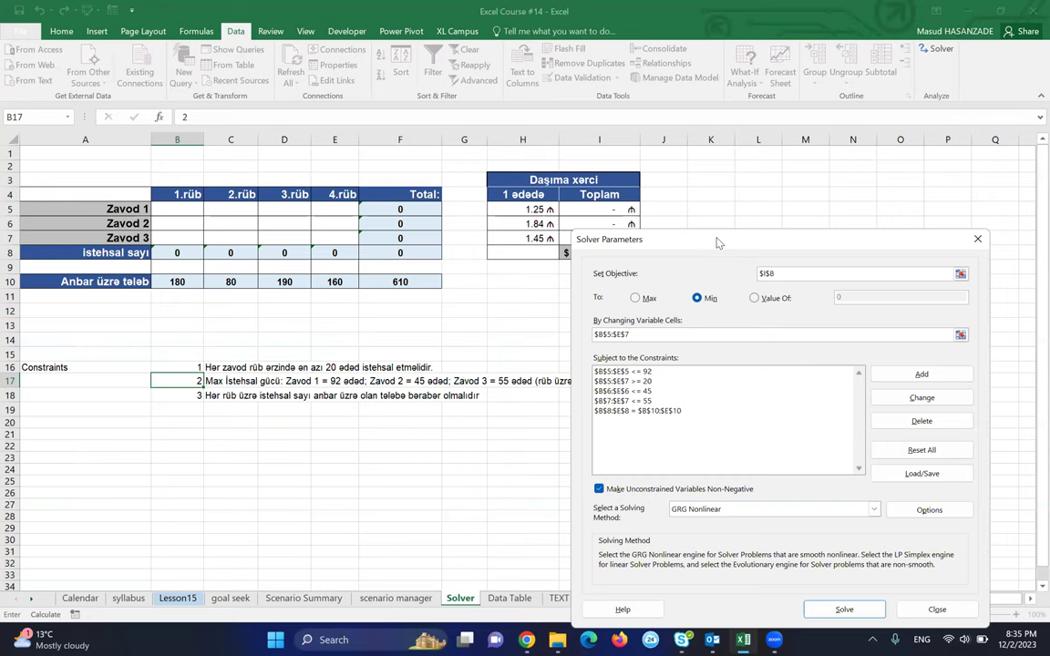
drag(718, 242, 752, 49)
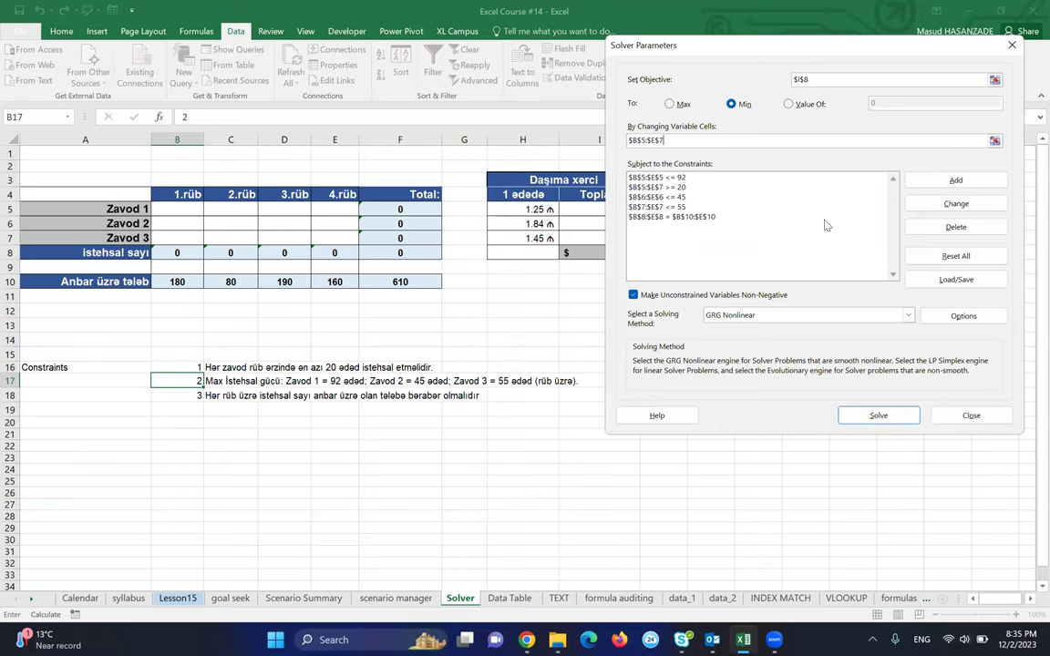
click(660, 179)
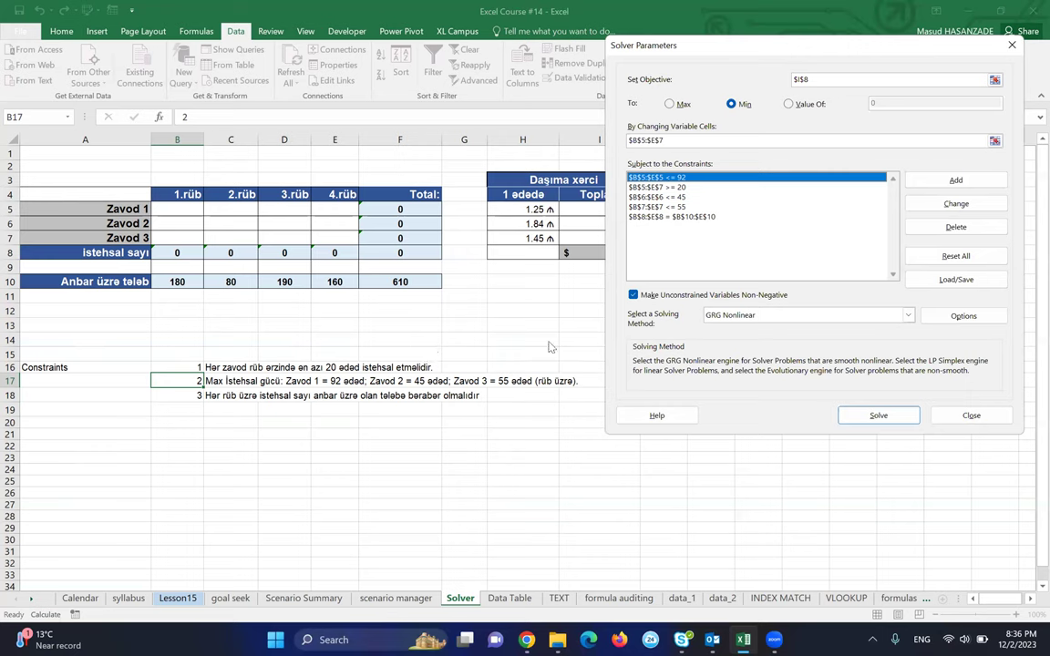
click(671, 188)
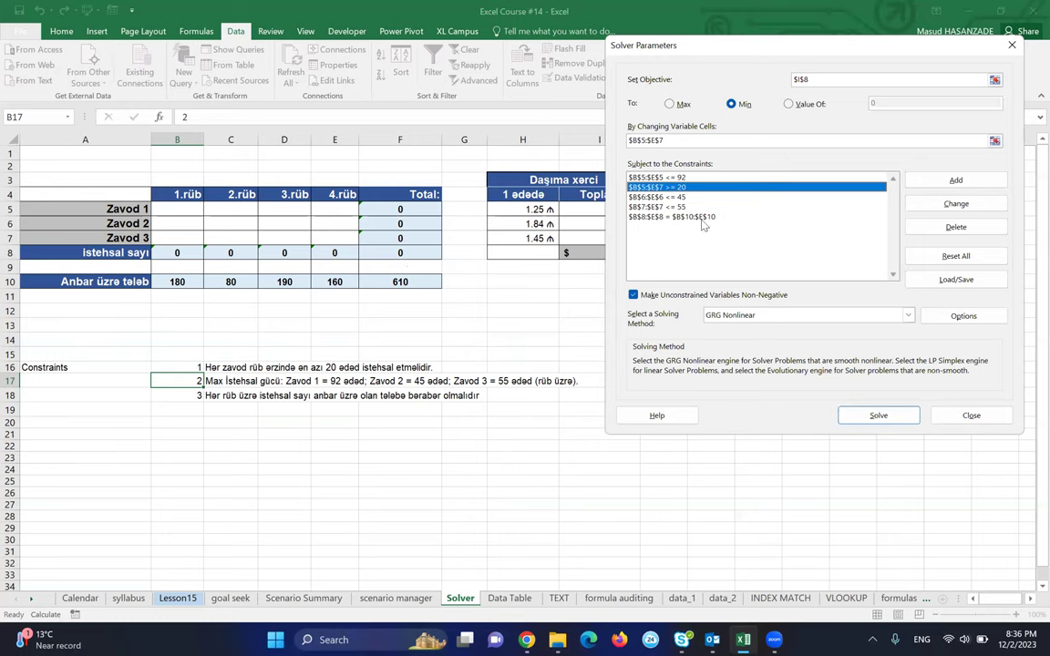
click(658, 176)
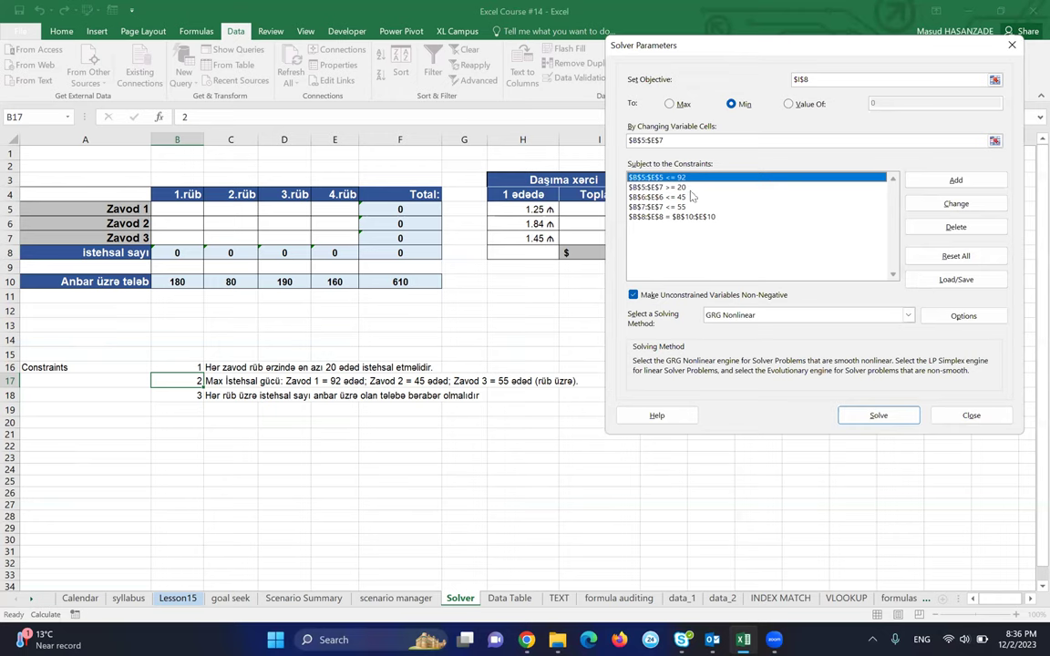
click(659, 187)
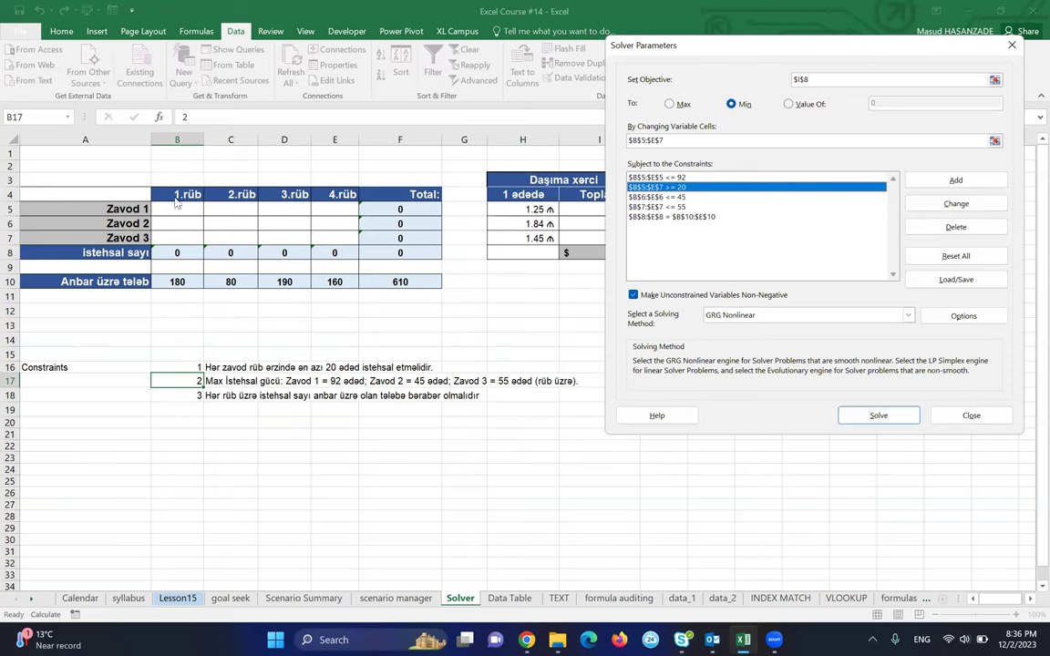
click(688, 217)
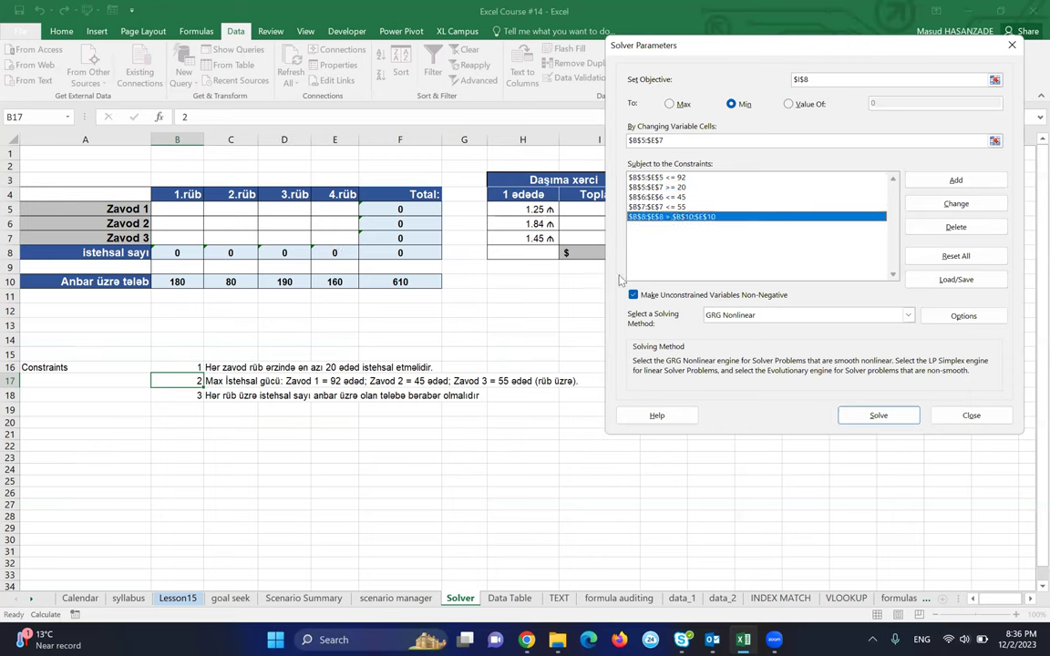
- Reset all Solver settings, then minimise $I$8 by changing B5:E7
click(955, 255)
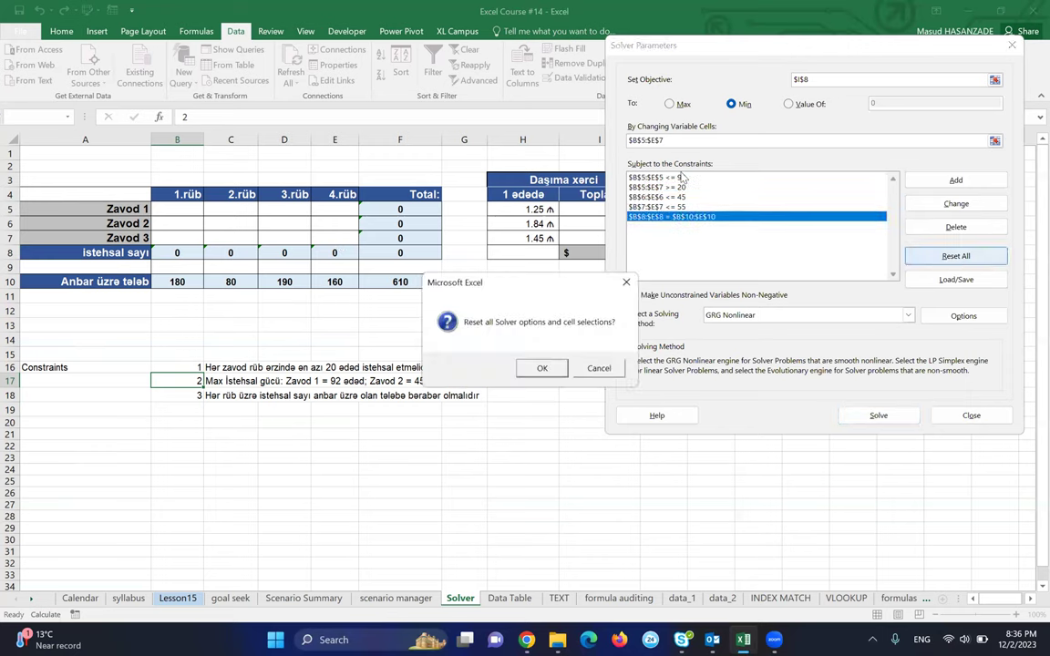
click(542, 368)
click(808, 75)
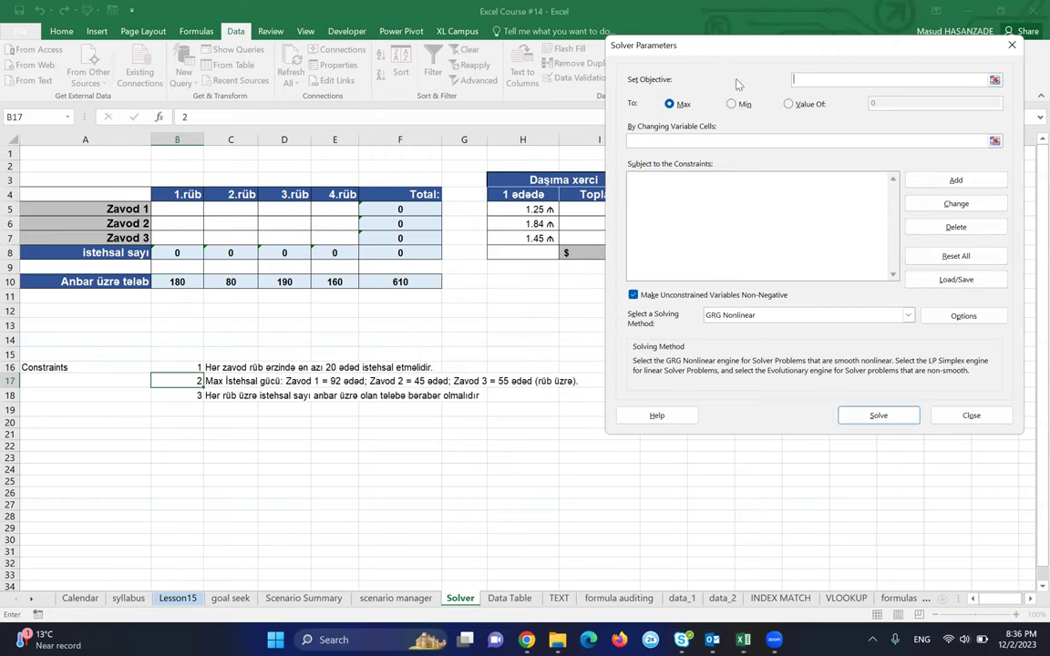
click(595, 255)
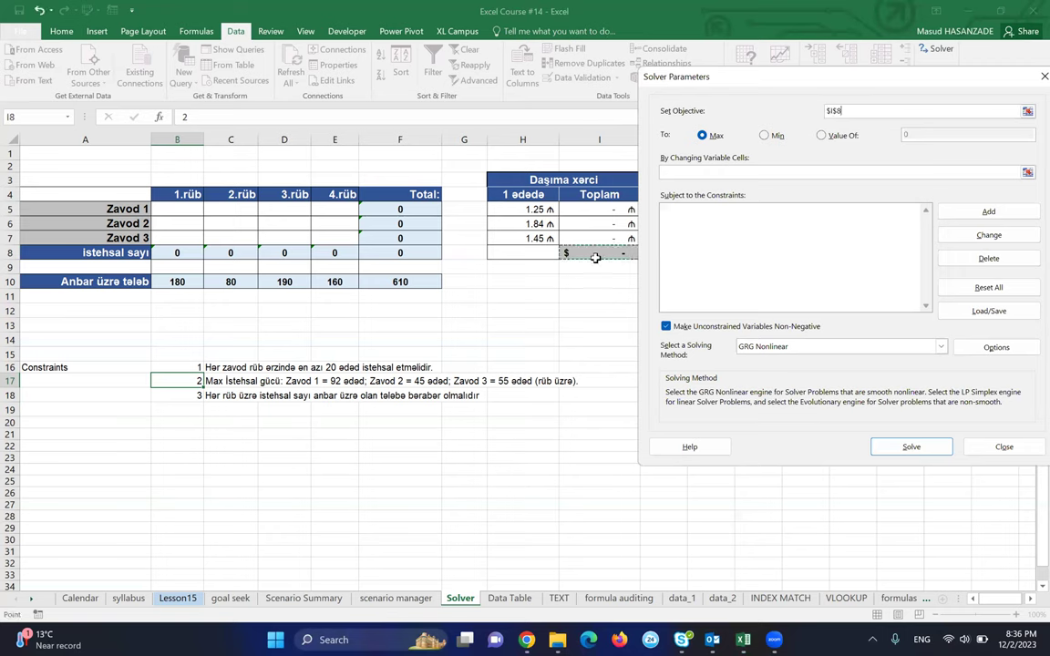
click(764, 135)
click(674, 171)
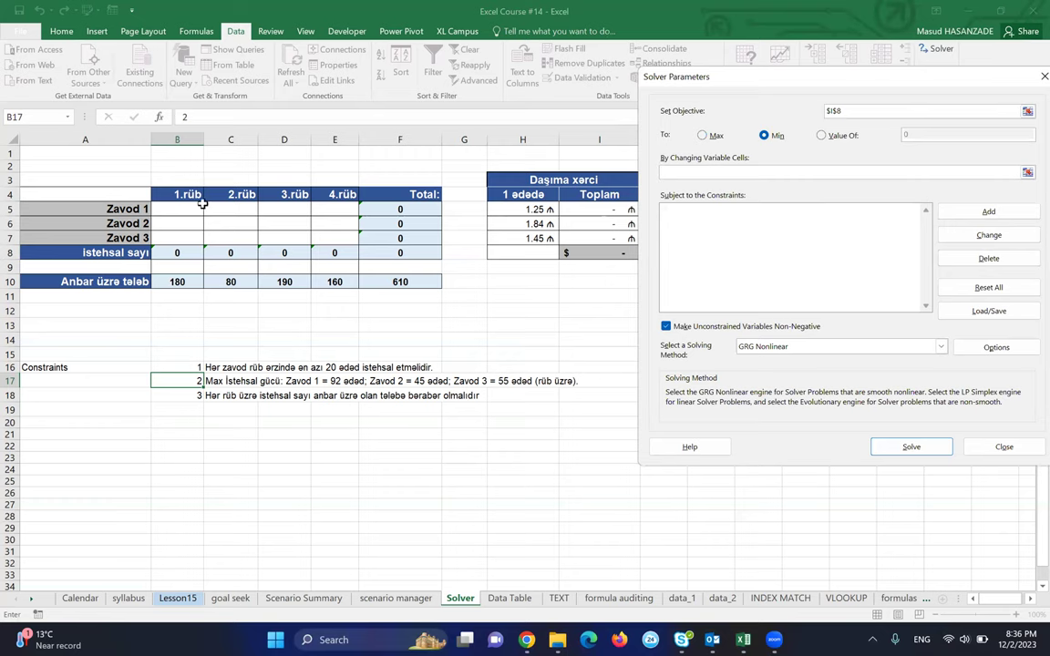
mouse_move(177, 208)
mouse_down()
mouse_move(301, 244)
mouse_move(329, 237)
mouse_up()
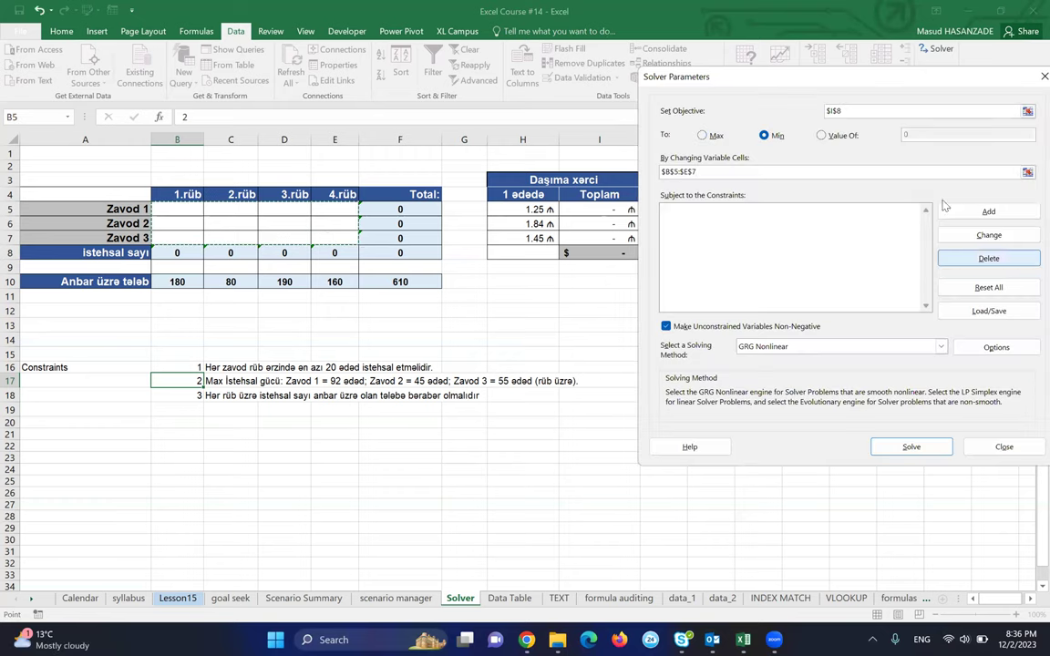
click(794, 232)
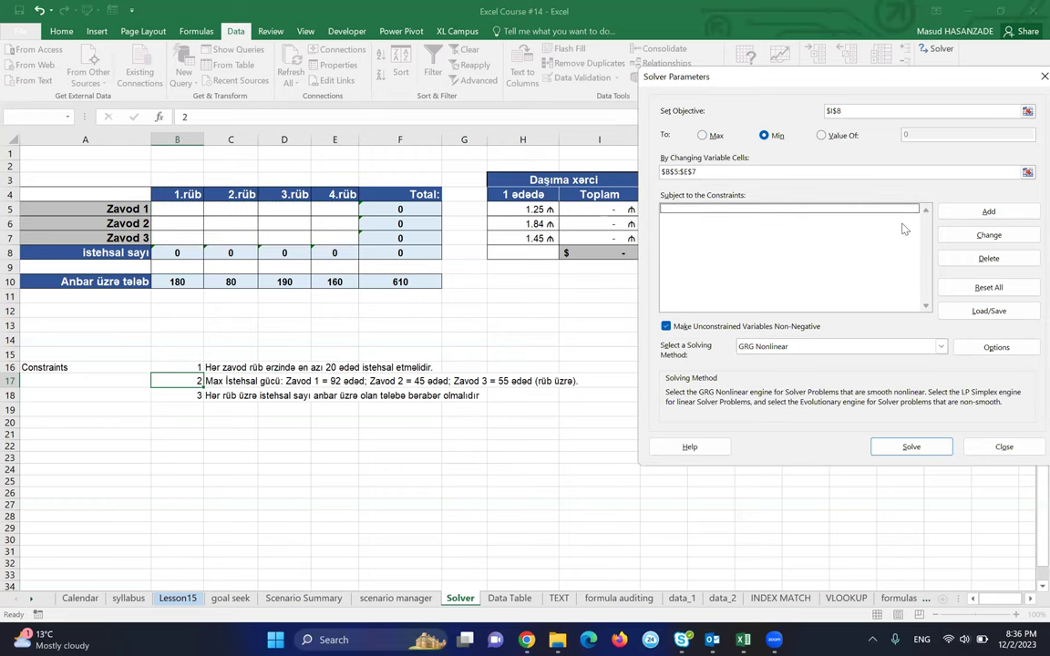
- Add the constraint B5:E7 >= 20, leaving a blank form ready for the next constraint
click(988, 211)
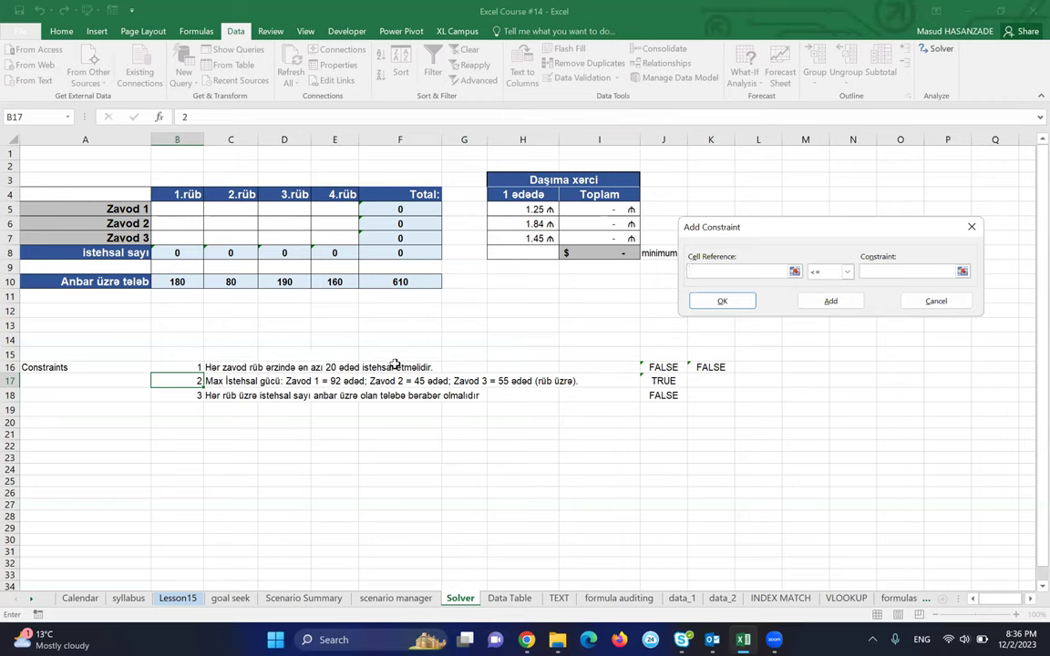
drag(180, 211, 335, 240)
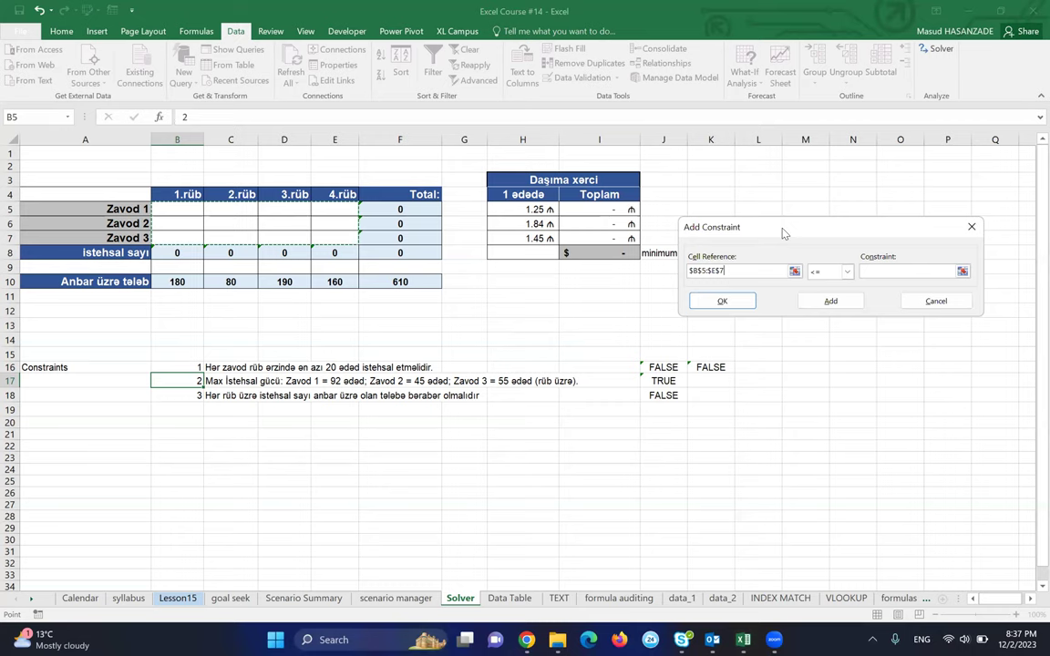
drag(782, 233, 779, 166)
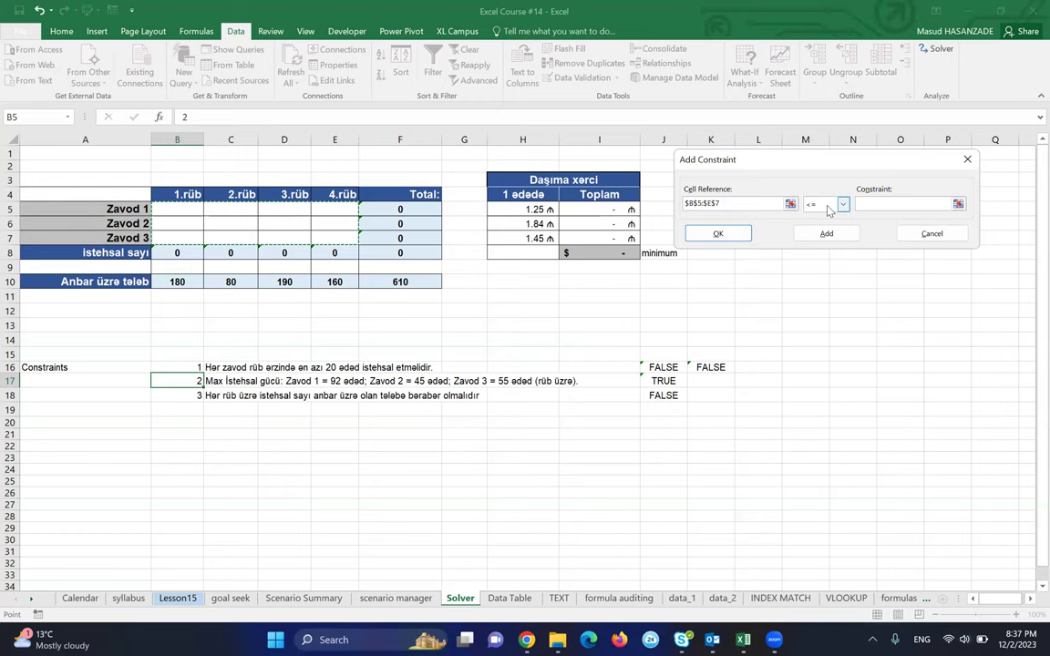
click(829, 209)
click(813, 233)
click(885, 204)
text(20)
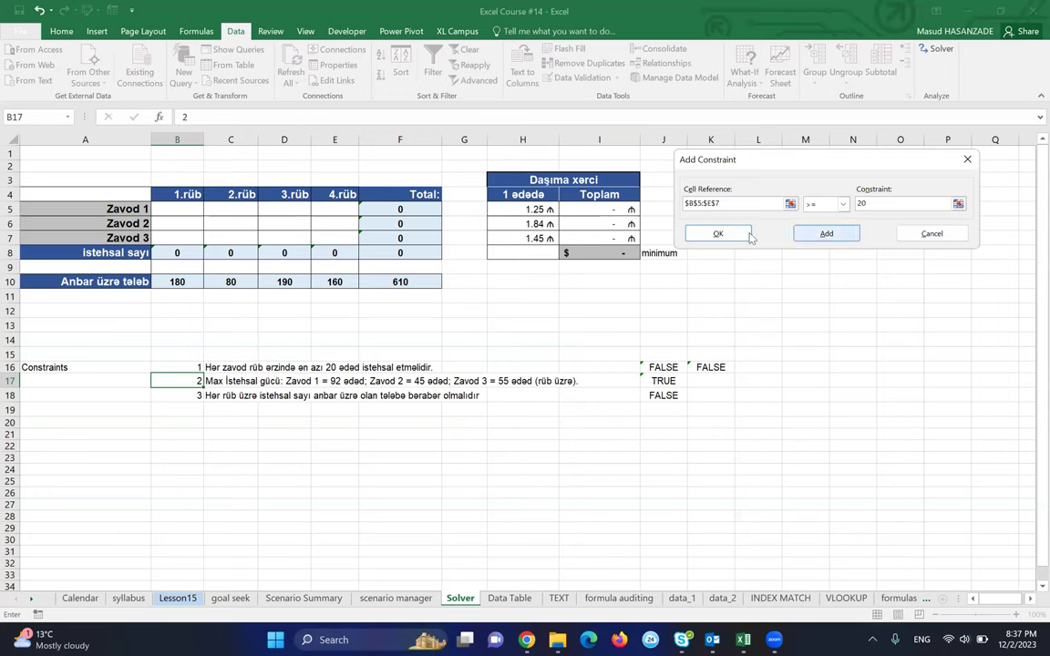
click(814, 236)
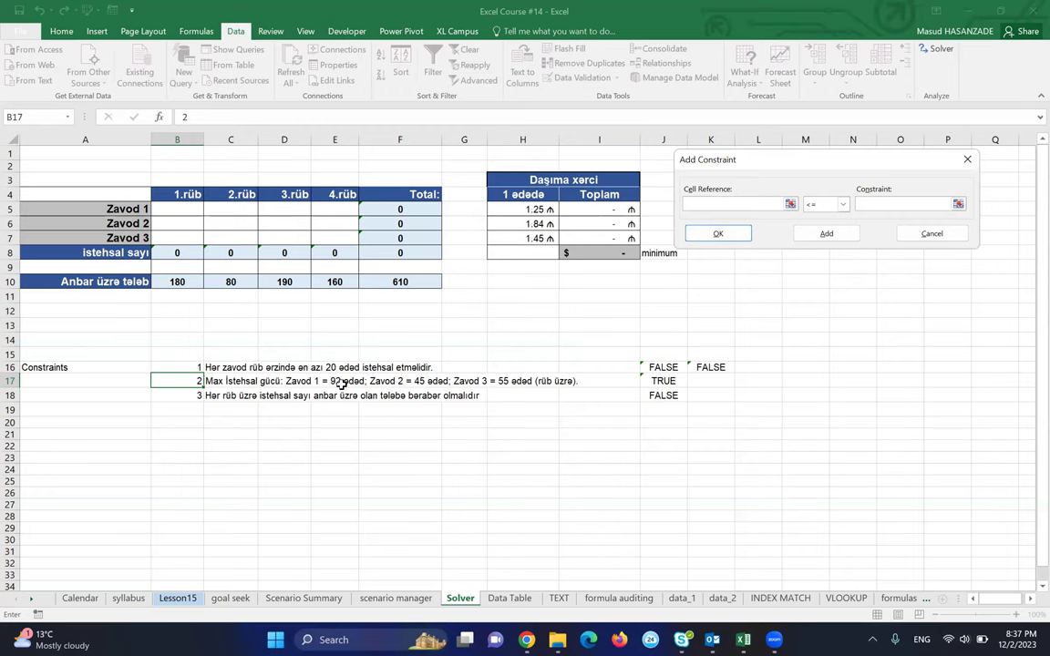
- Add the plant capacity constraints B5:E5 <= 92, B6:E6 <= 45 and B7:E7 <= 55
drag(164, 210, 336, 209)
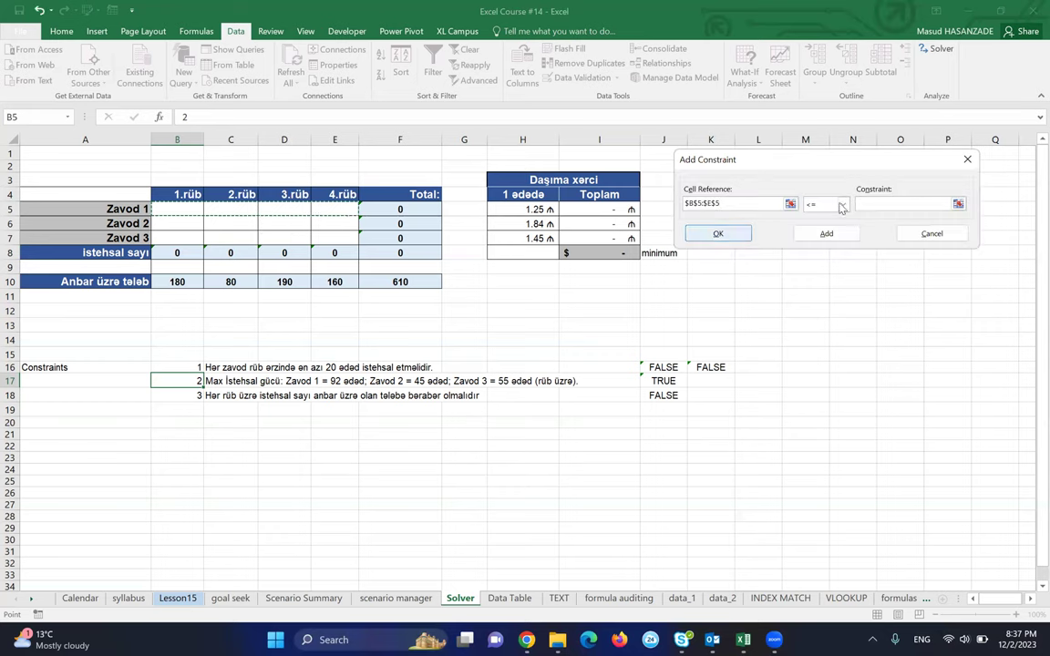
click(844, 204)
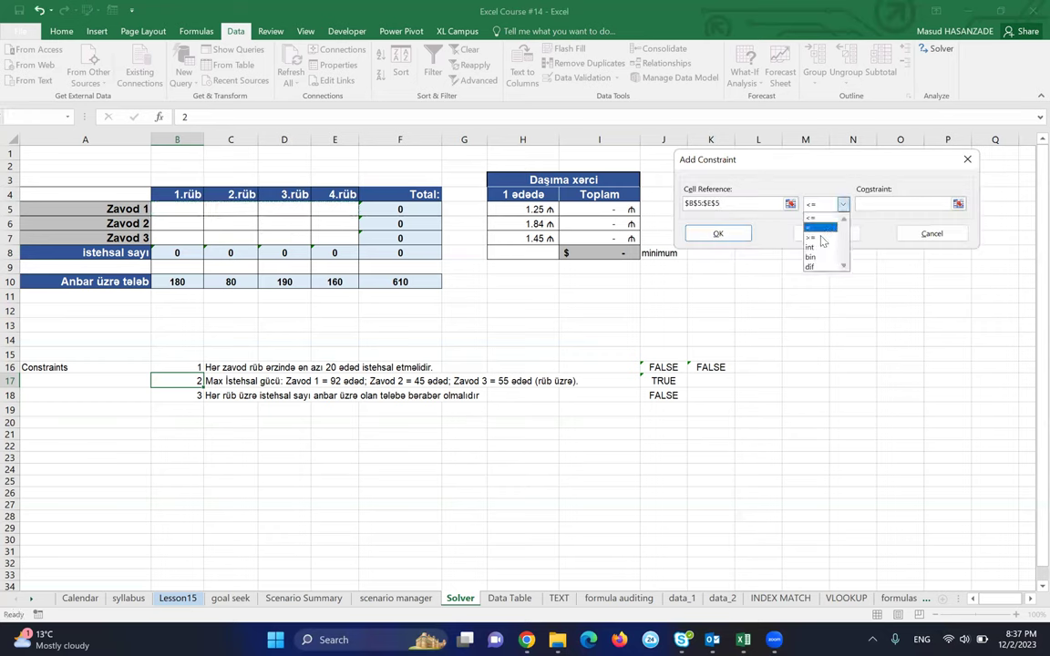
click(815, 219)
click(889, 204)
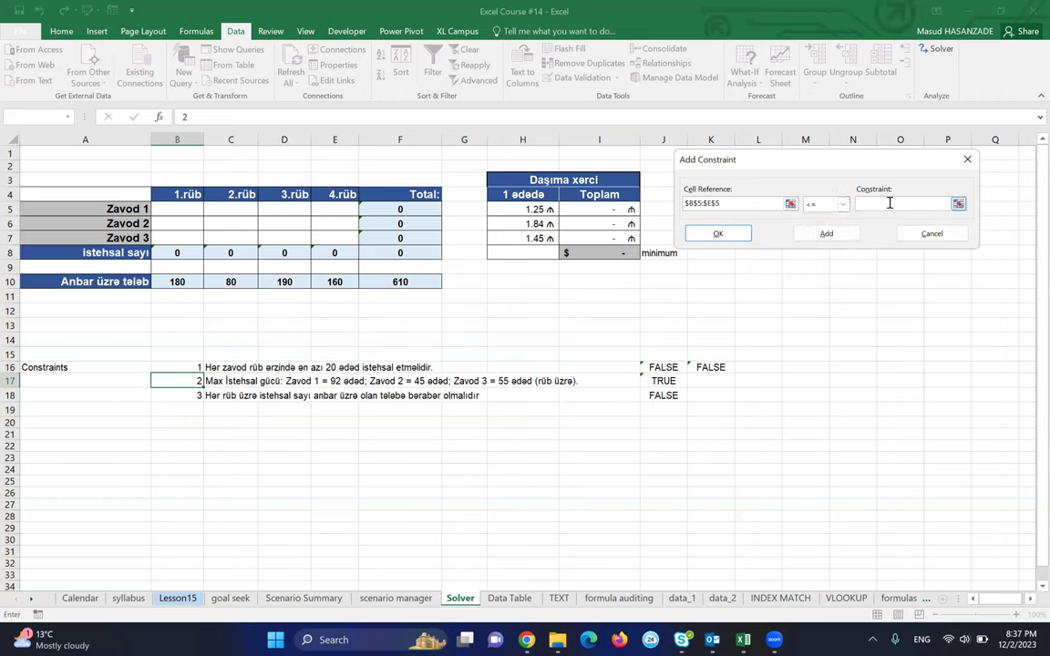
text(92)
click(825, 233)
drag(193, 217, 344, 225)
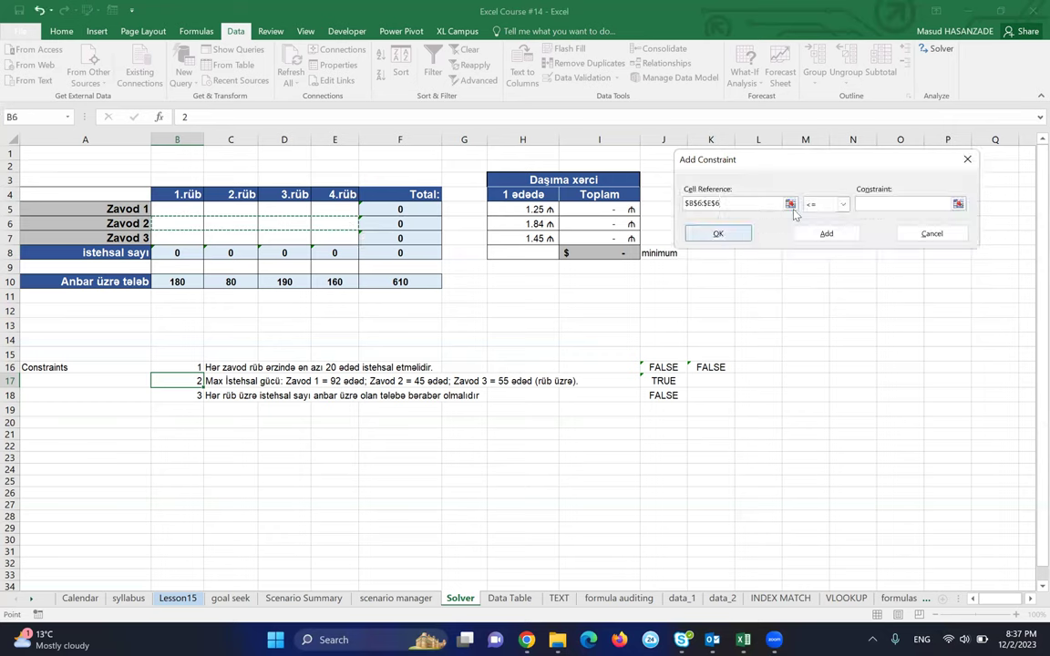
click(886, 205)
text(5)
click(825, 233)
drag(170, 236, 347, 235)
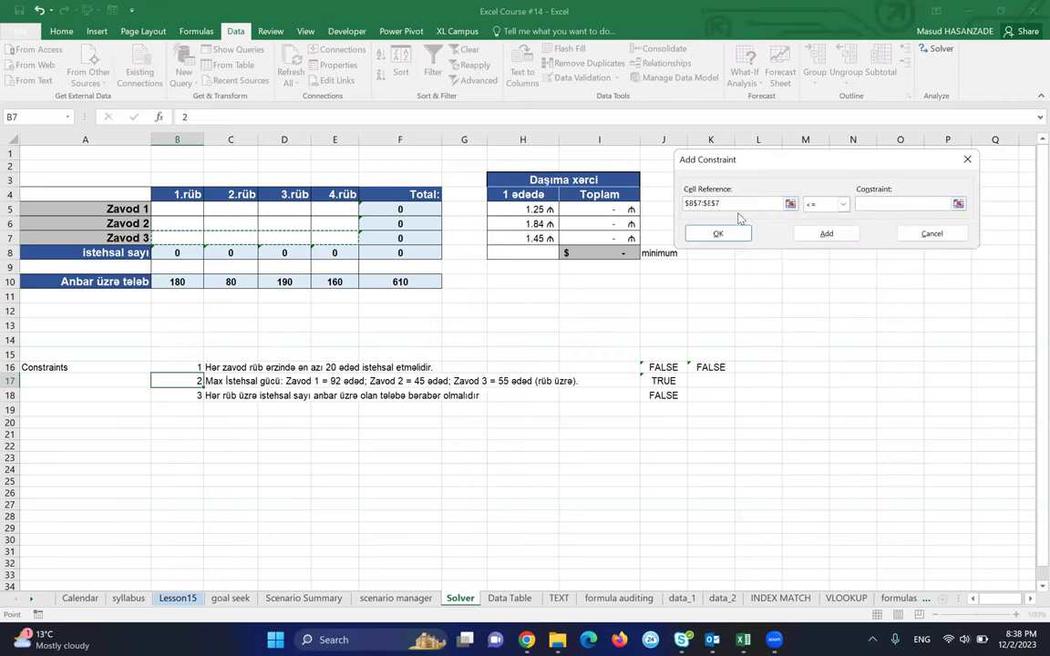
click(883, 203)
click(827, 233)
- Add the constraint B8:E8 = B10:E10 so quarterly totals match demand
drag(177, 252, 338, 251)
click(838, 204)
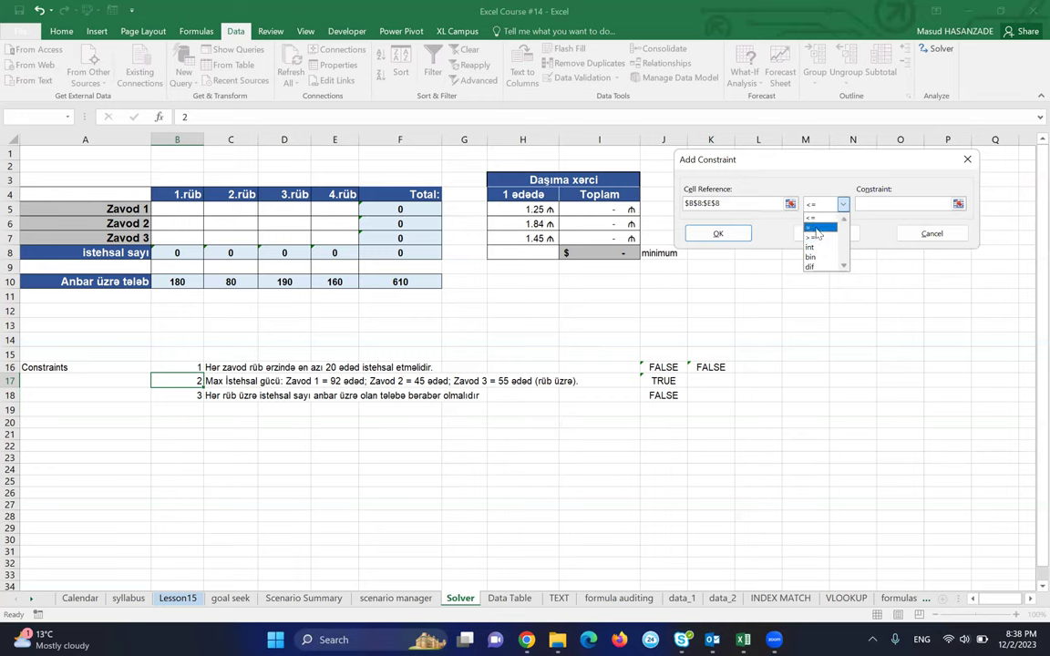
click(817, 229)
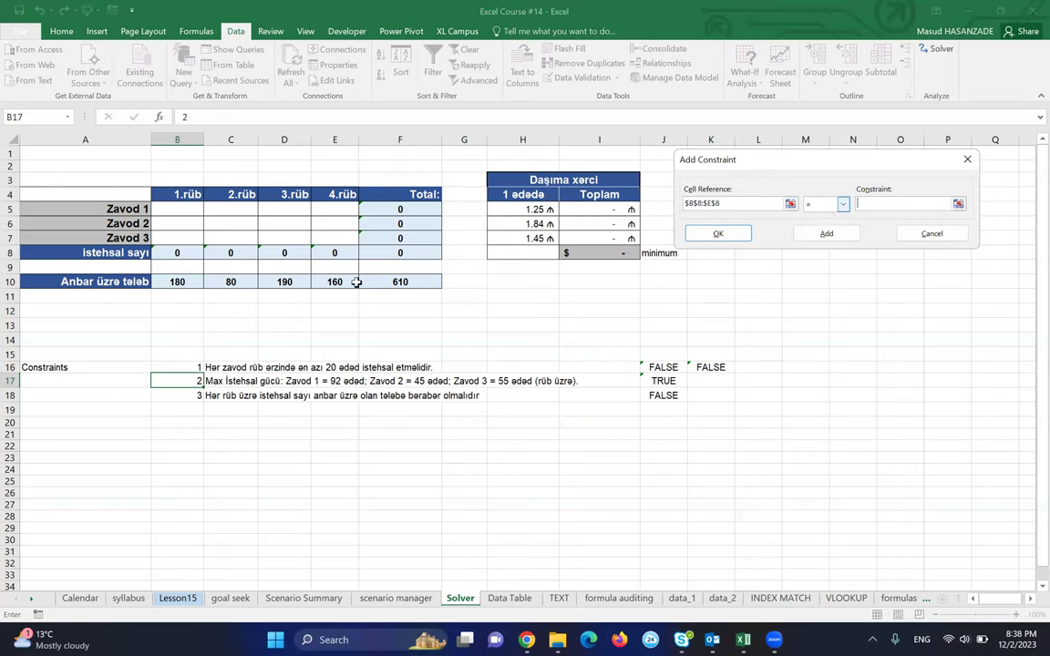
drag(177, 267, 334, 278)
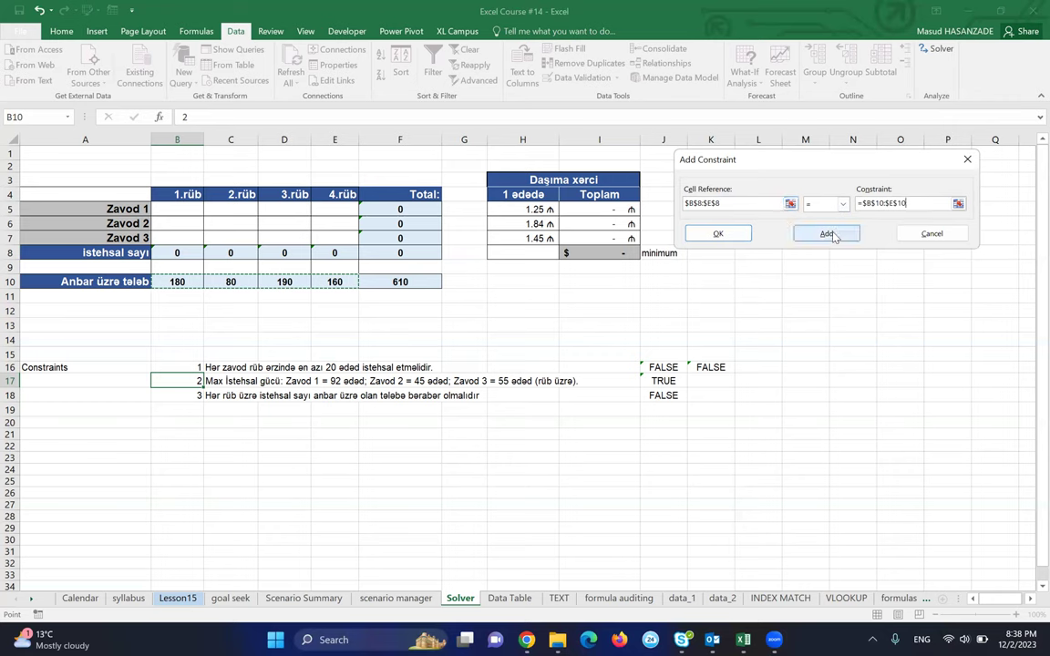
click(826, 233)
- Close the Add Constraint dialog, dismissing the empty-reference error, to return to Solver Parameters
click(718, 233)
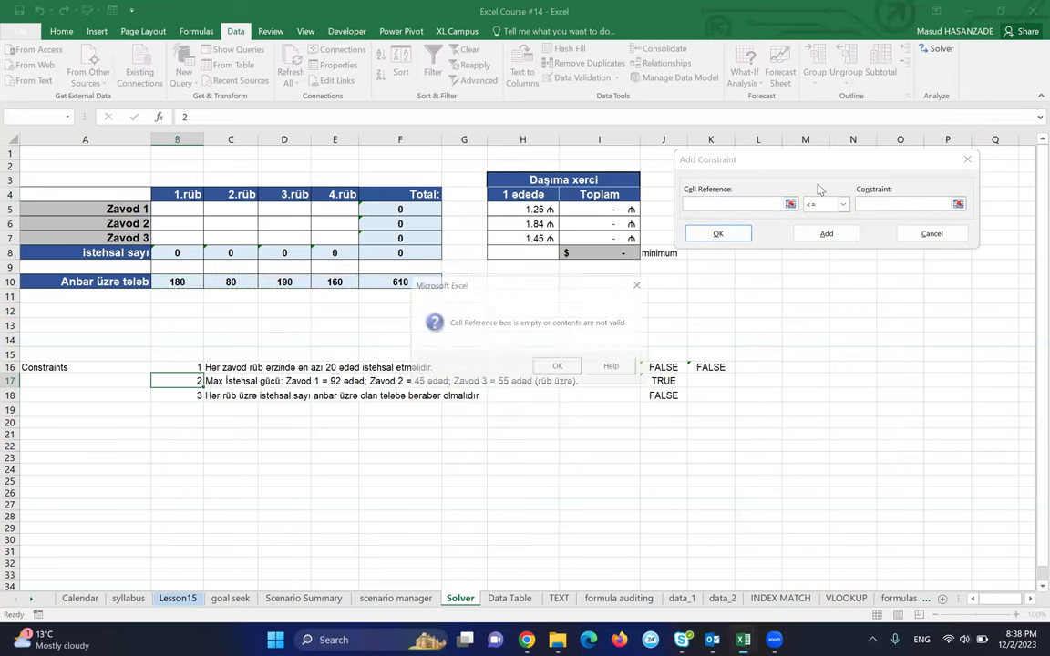
click(645, 282)
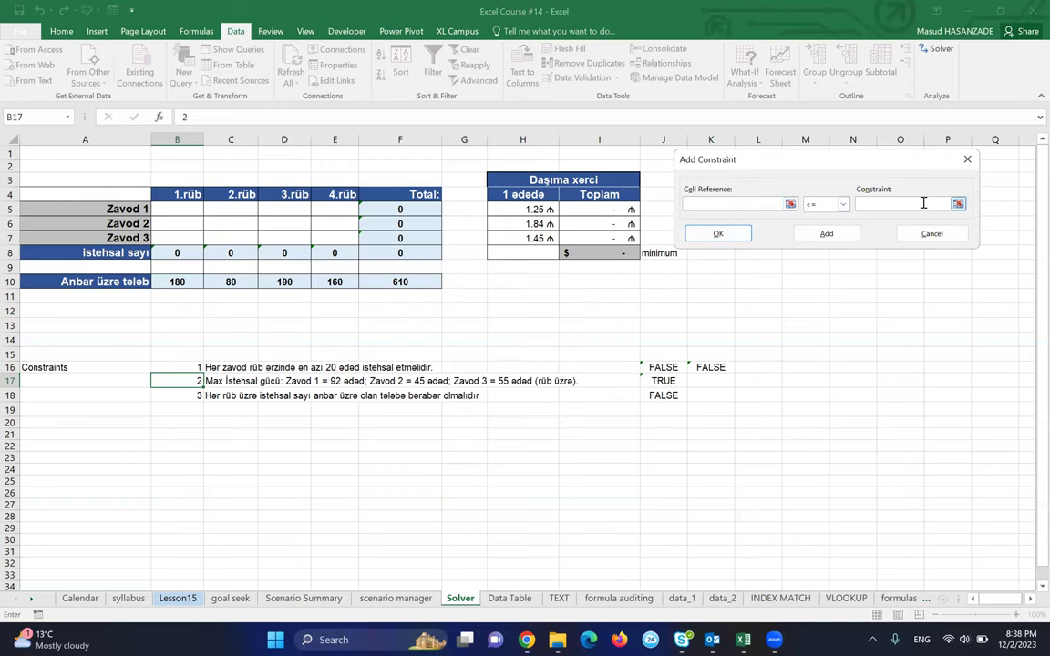
click(929, 234)
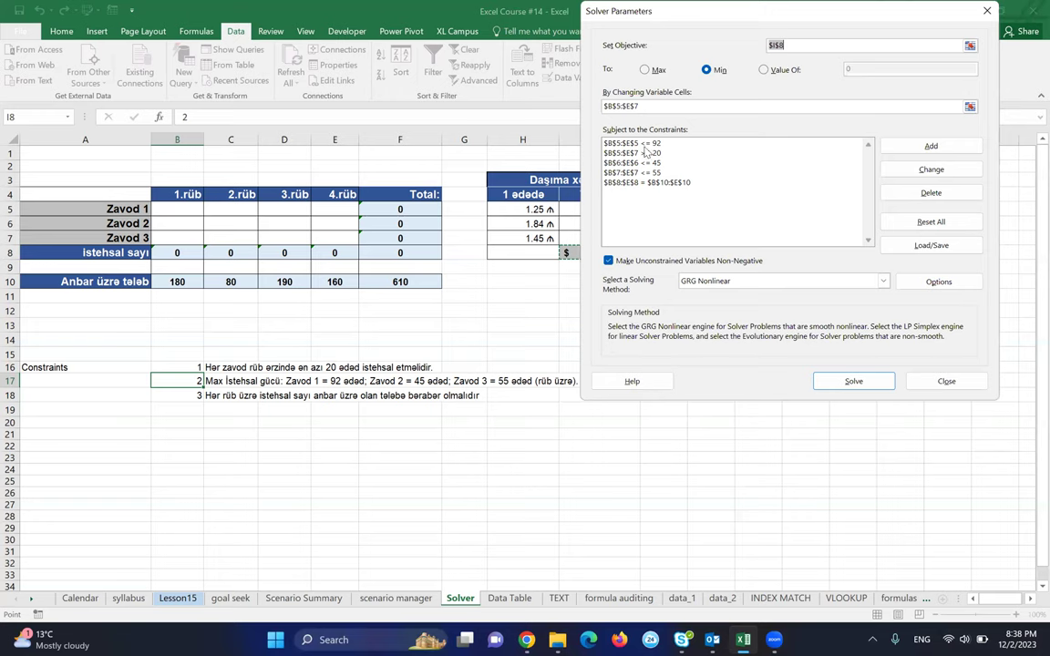
click(645, 153)
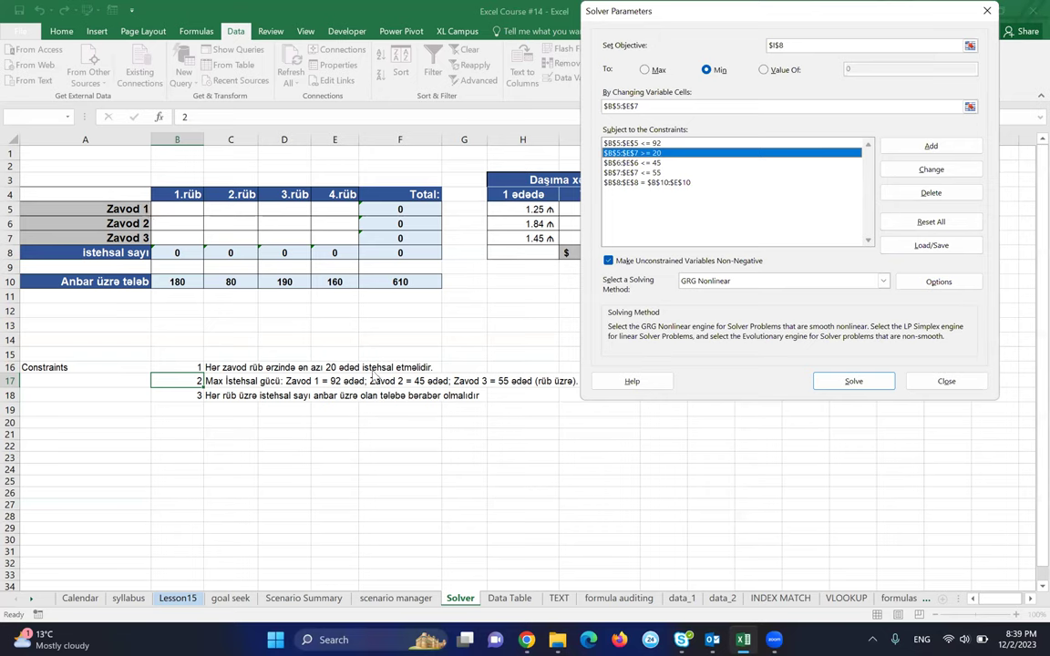
click(629, 143)
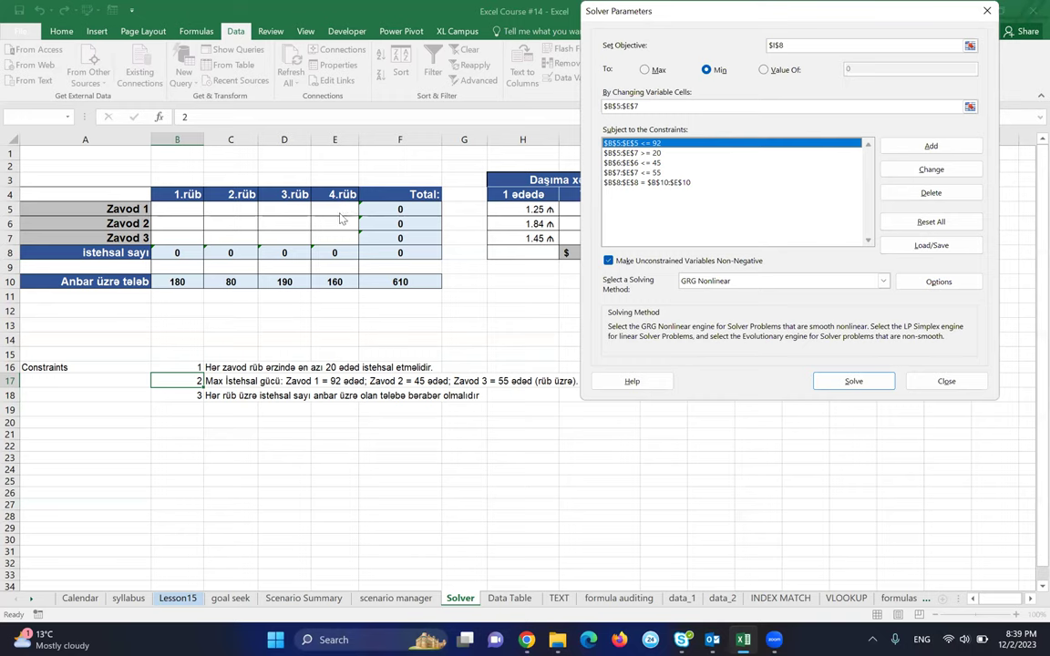
click(648, 163)
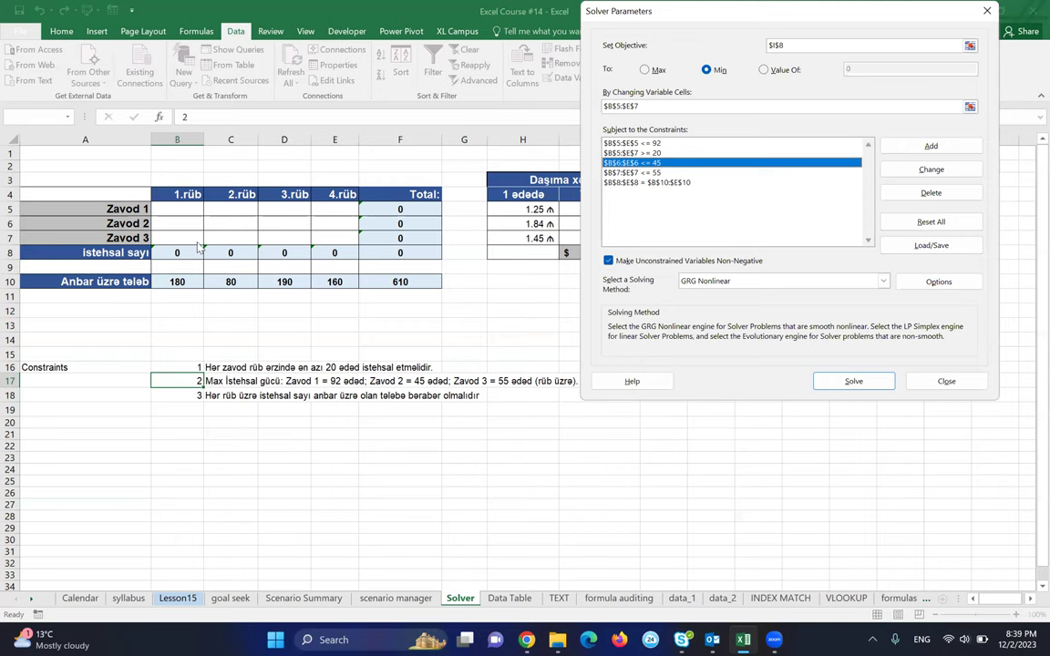
click(619, 172)
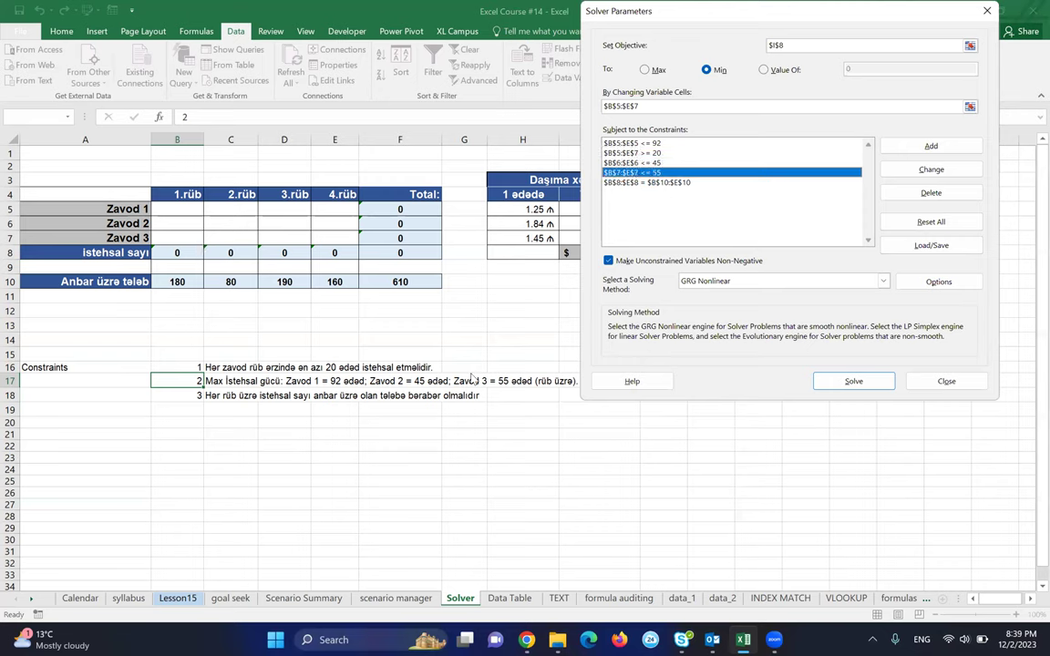
click(626, 183)
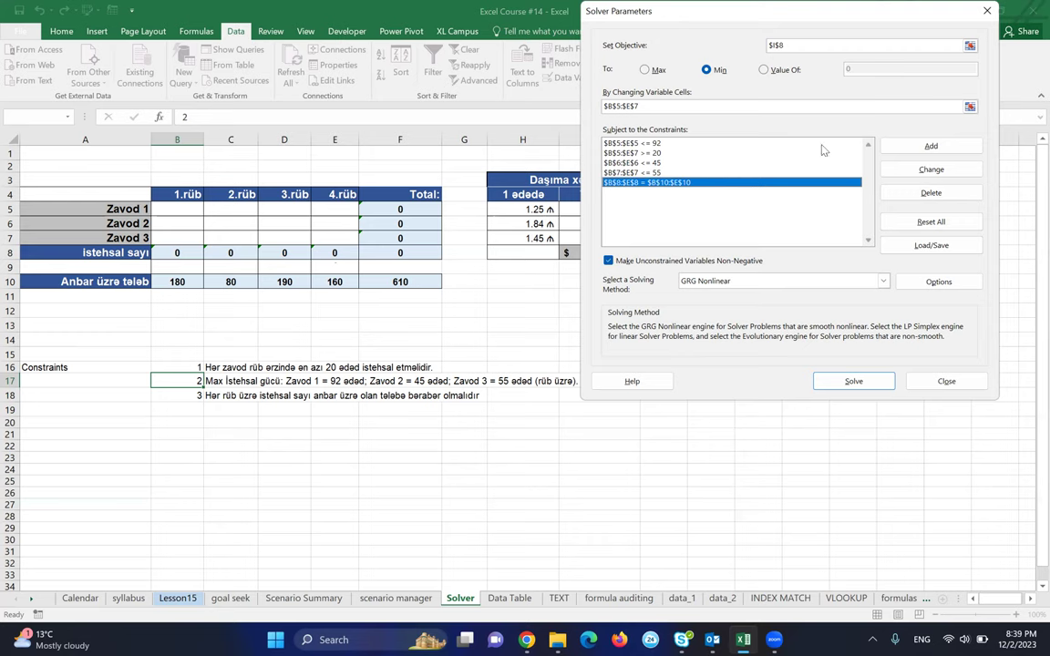
- Solve the model and move the Solver Results window aside to view I8 at 866.54
click(850, 380)
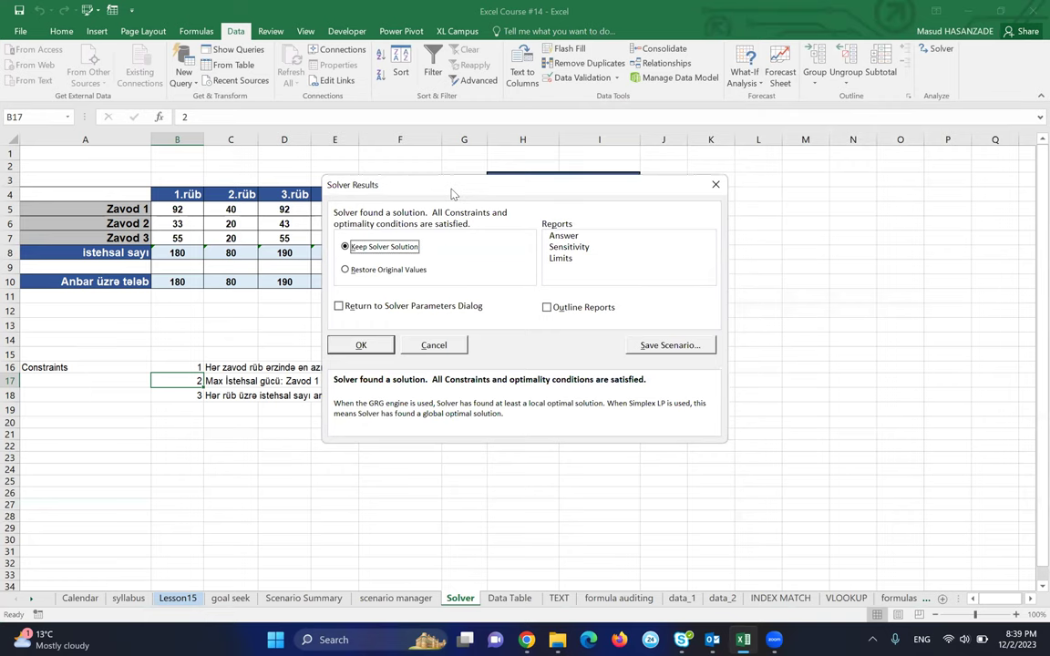
drag(453, 193, 717, 297)
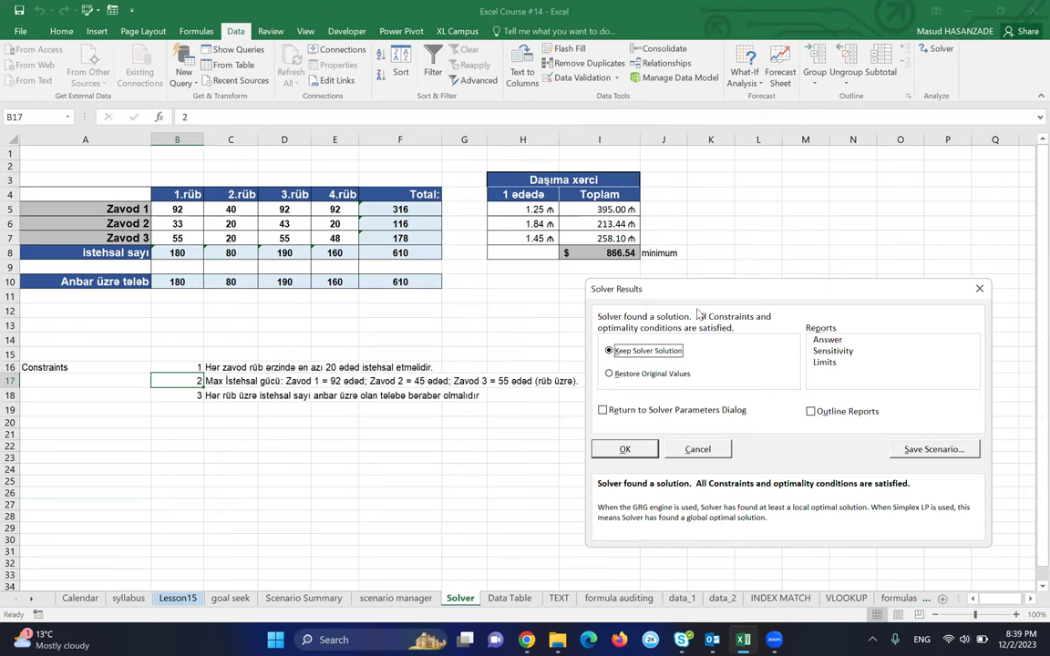
drag(690, 299, 688, 286)
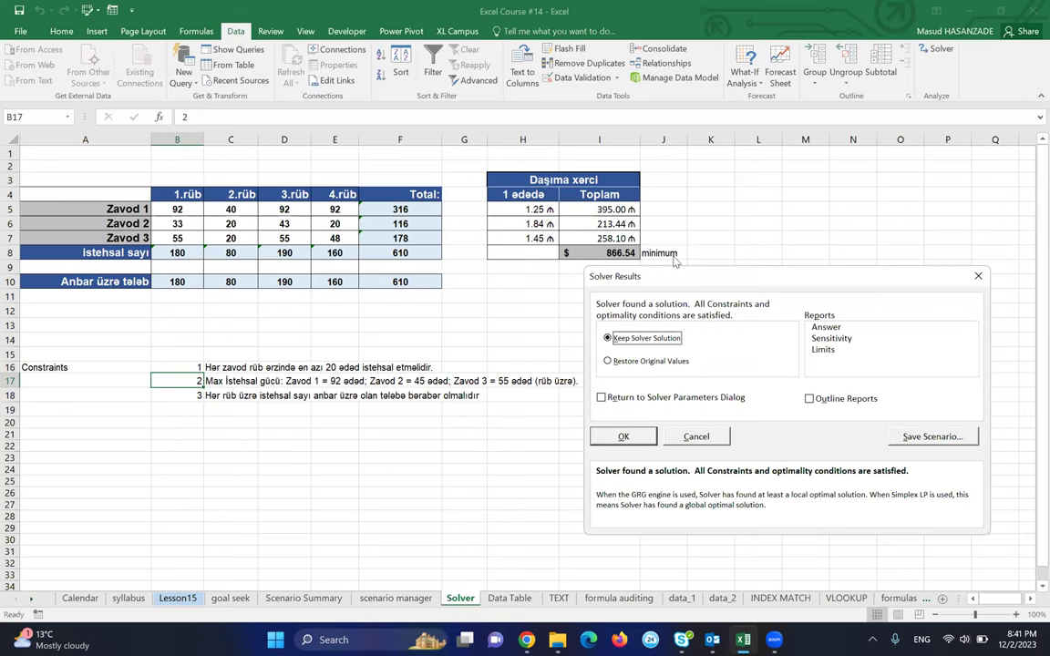
drag(651, 287, 675, 261)
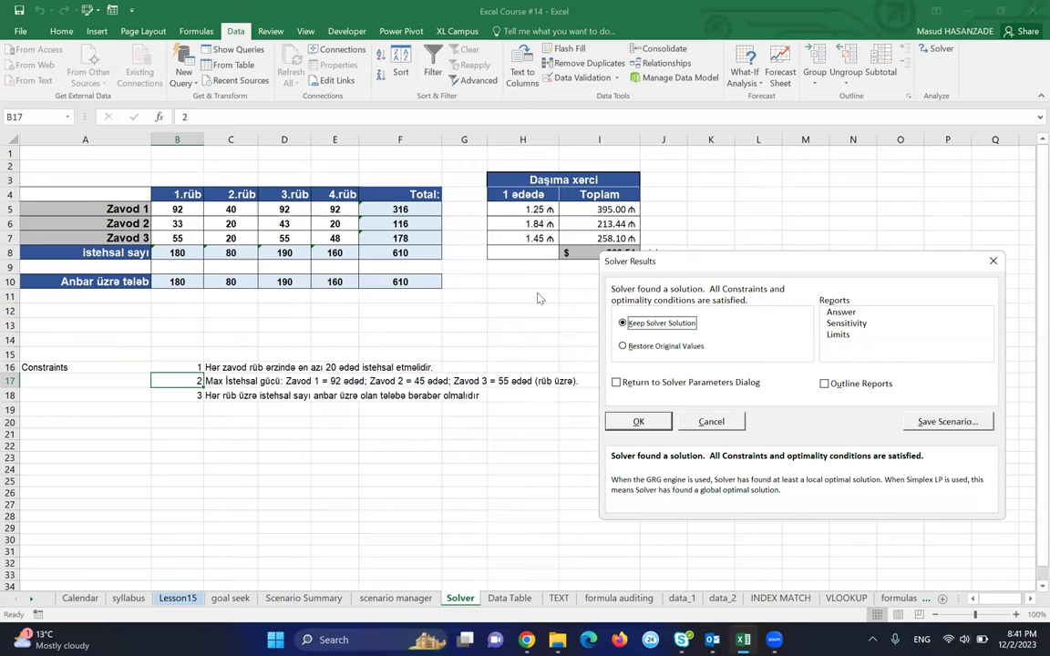
- Save the solution as scenario 'dashima_xerci' and keep the solved values on the sheet
click(857, 443)
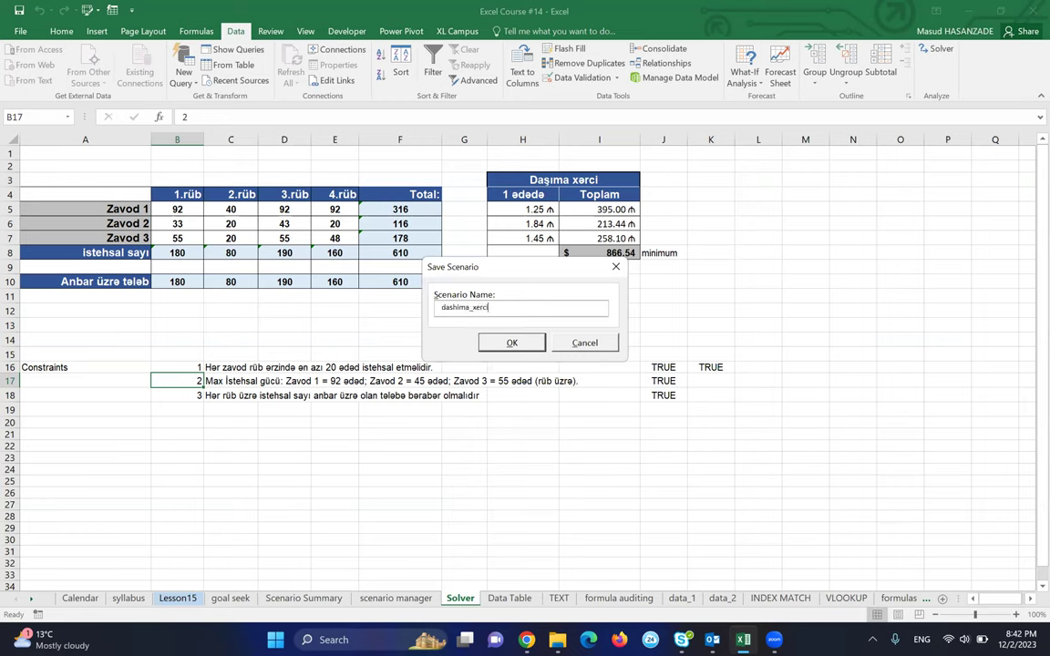
key(Return)
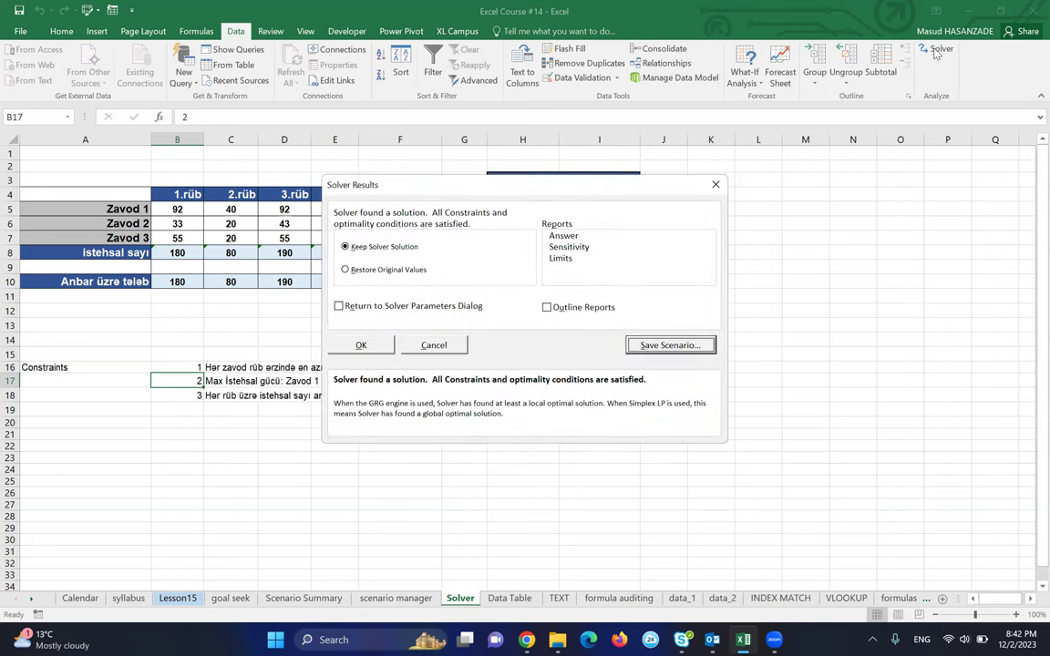
click(545, 307)
click(363, 345)
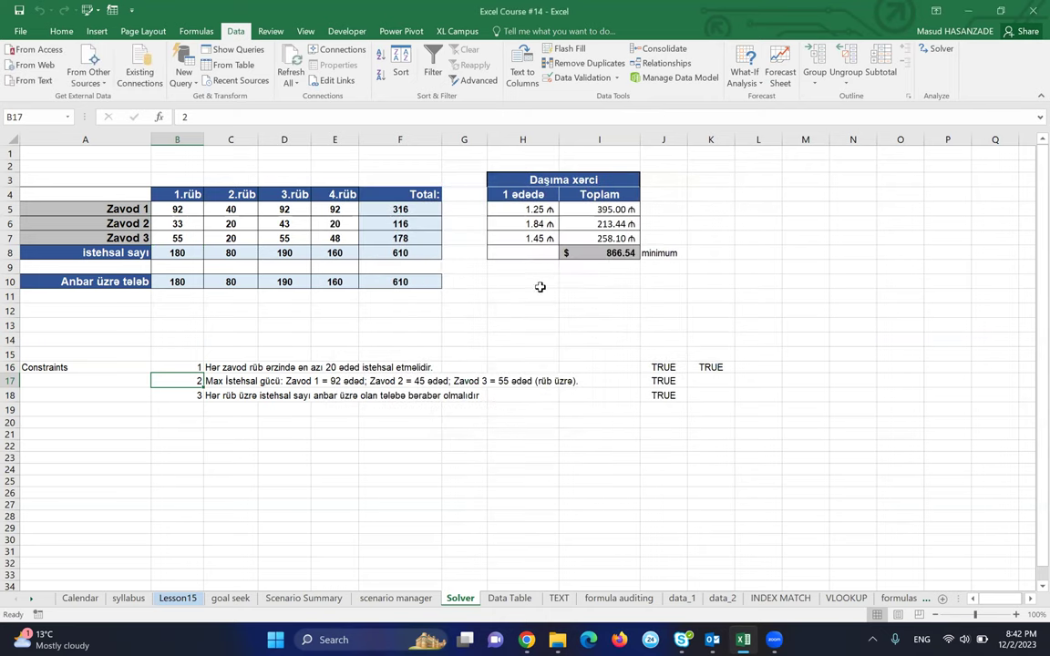
click(507, 297)
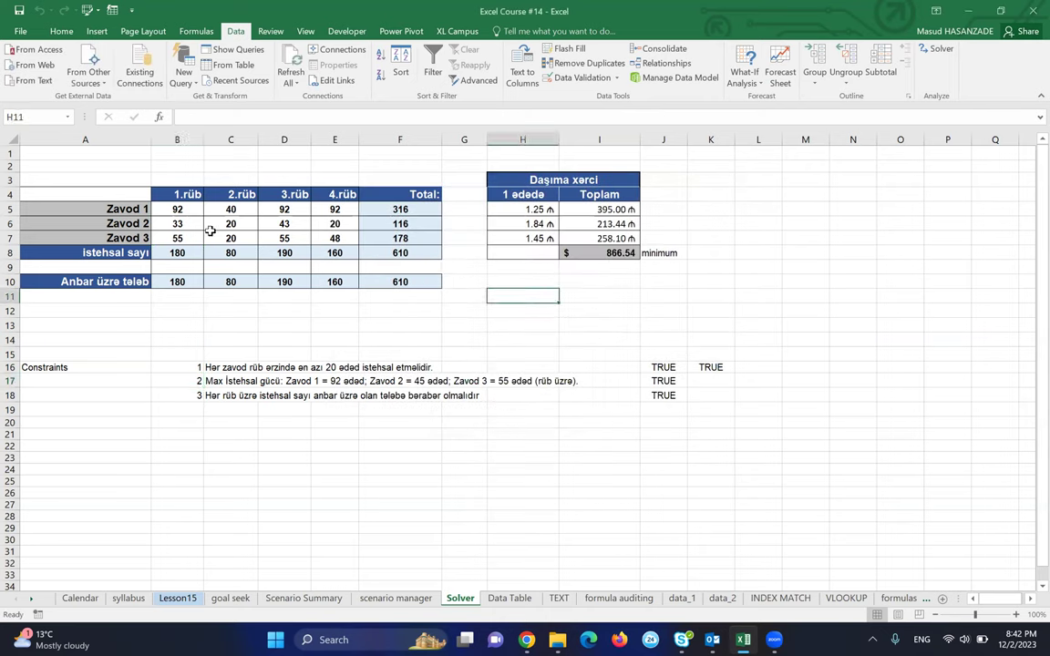
click(941, 50)
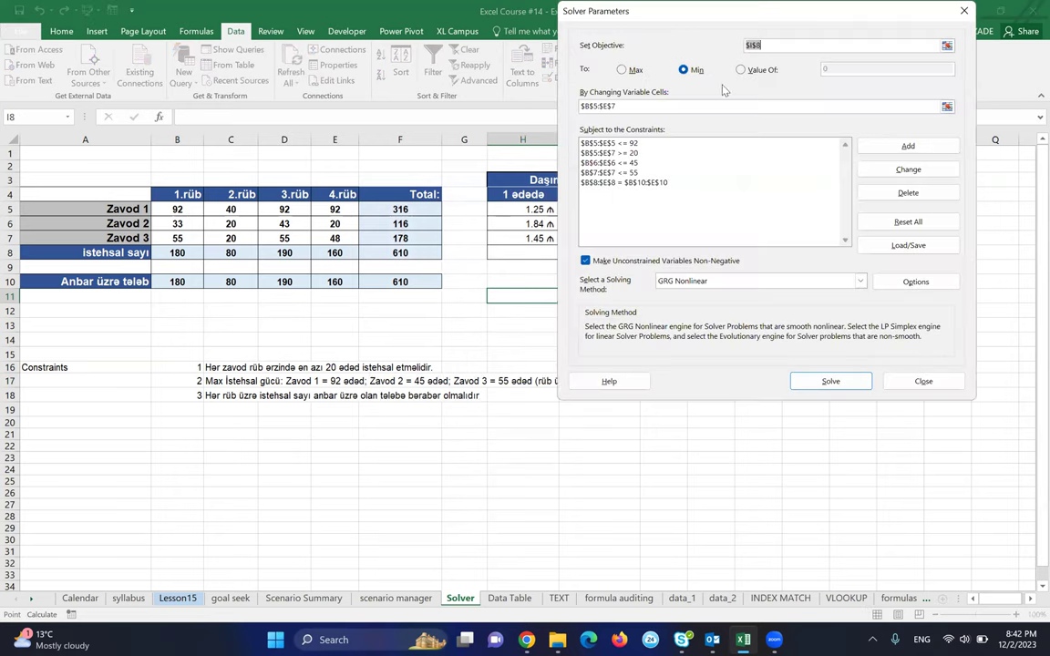
drag(611, 19, 401, 87)
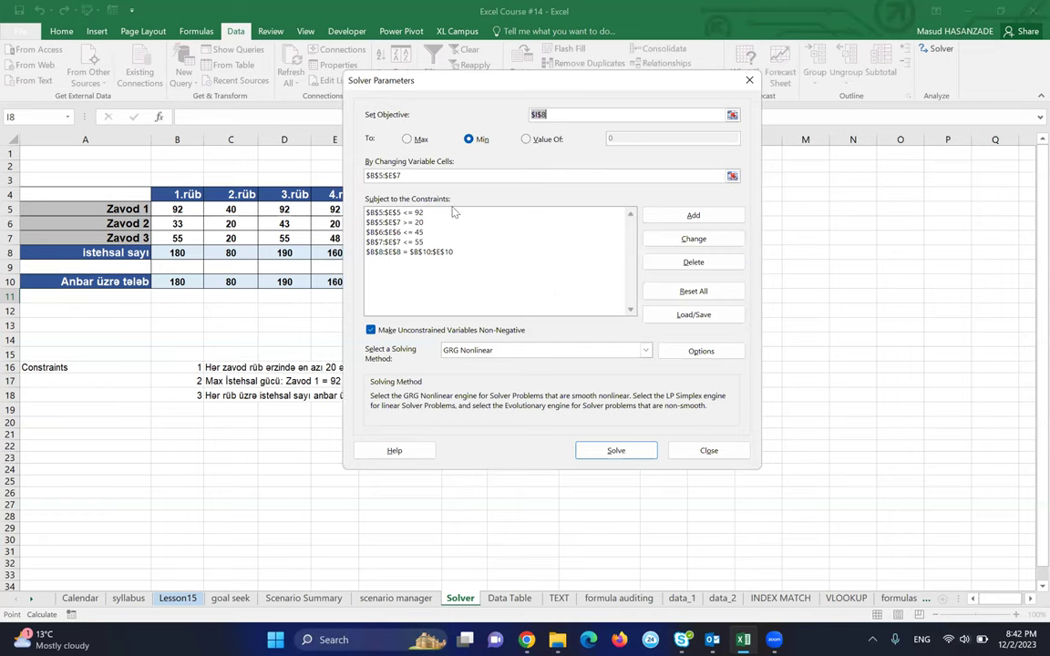
click(709, 449)
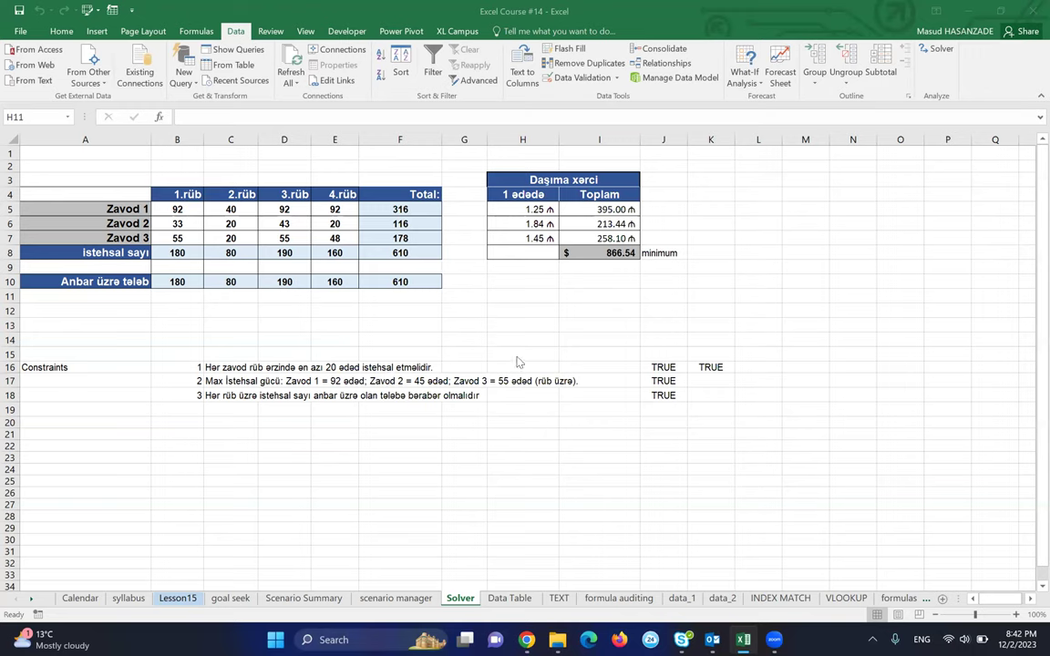
click(647, 367)
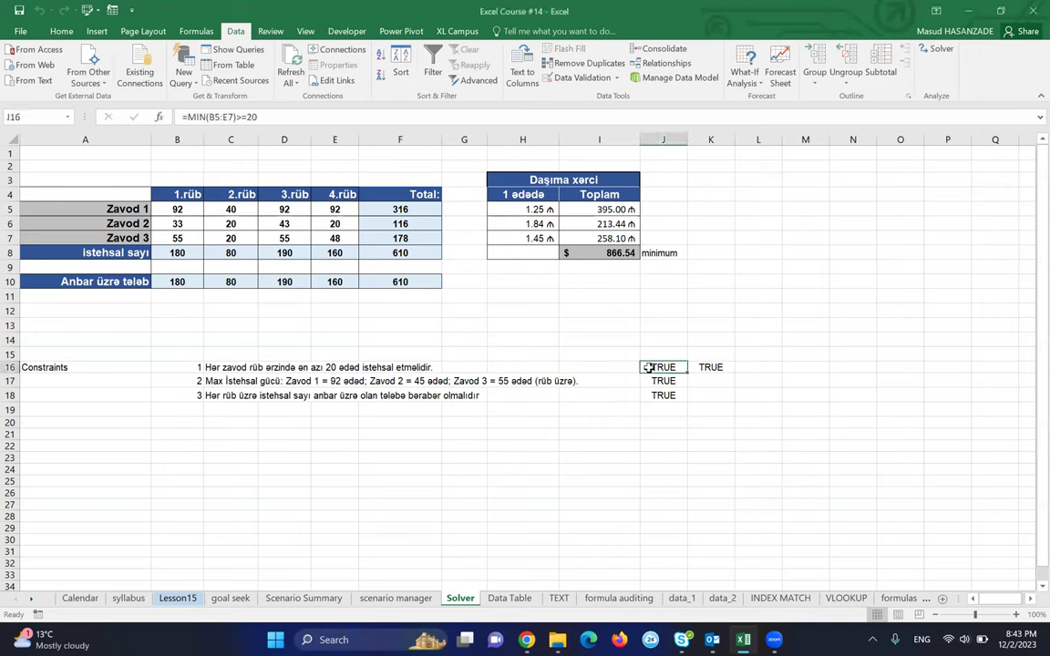
key(Down)
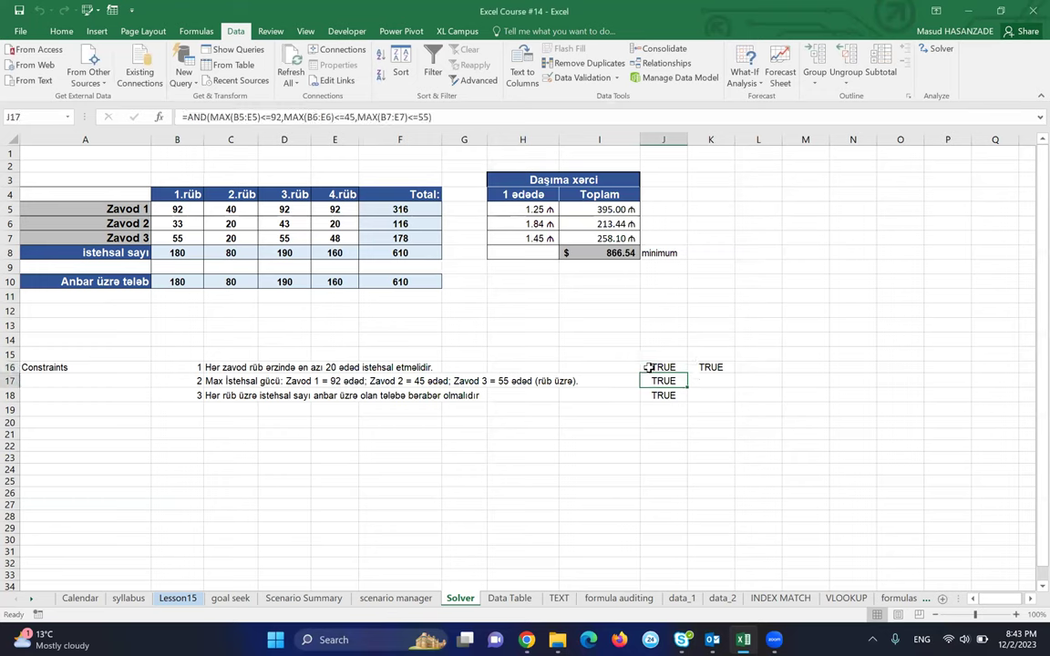
key(F2)
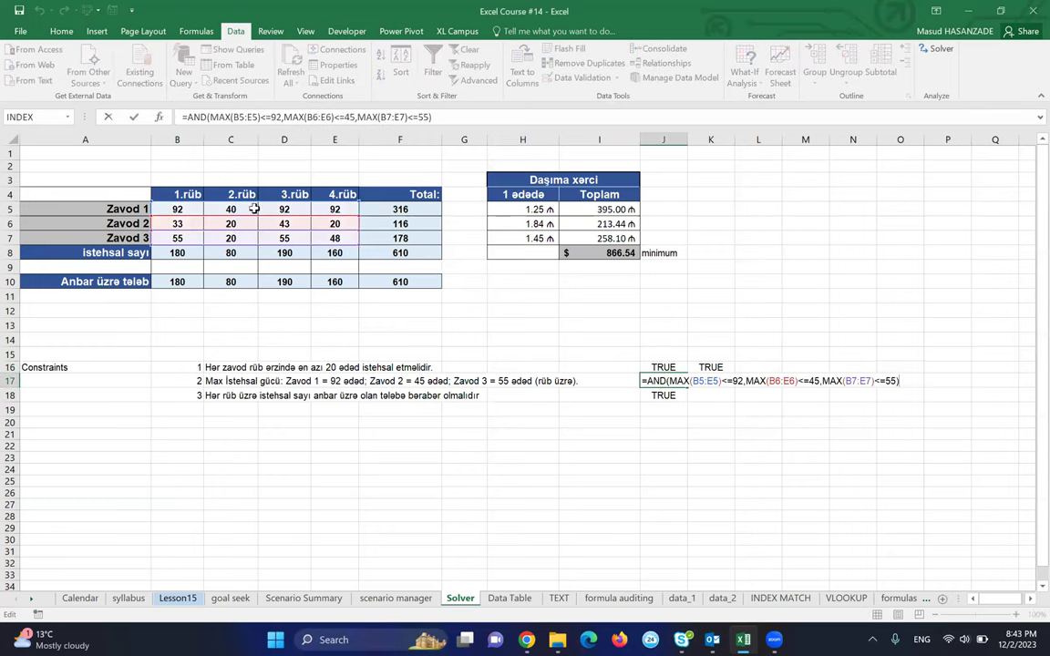
key(Escape)
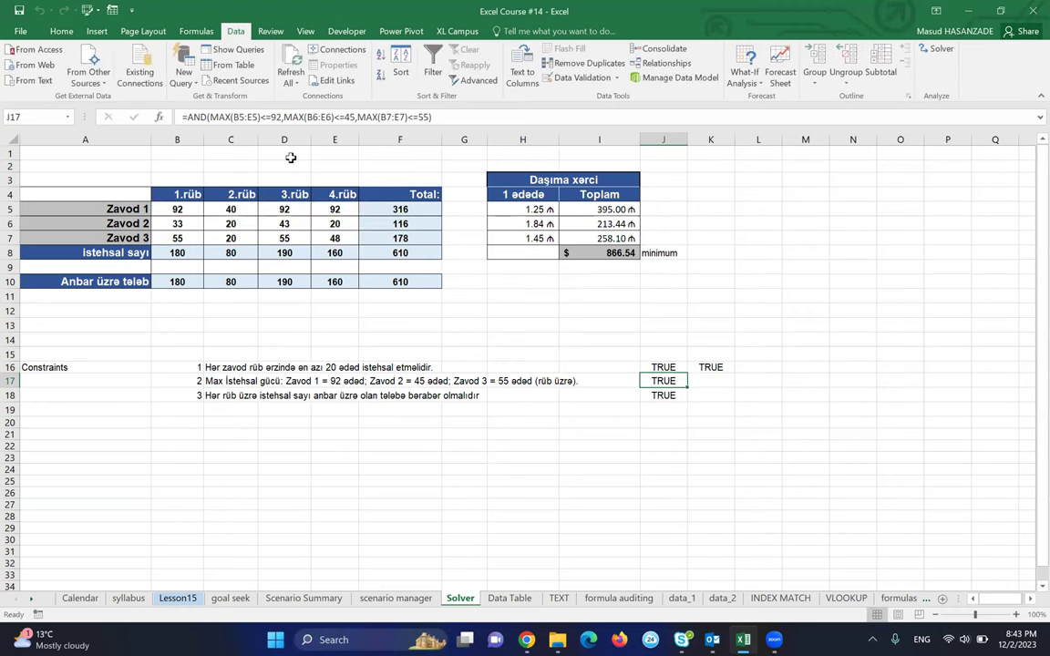
key(Down)
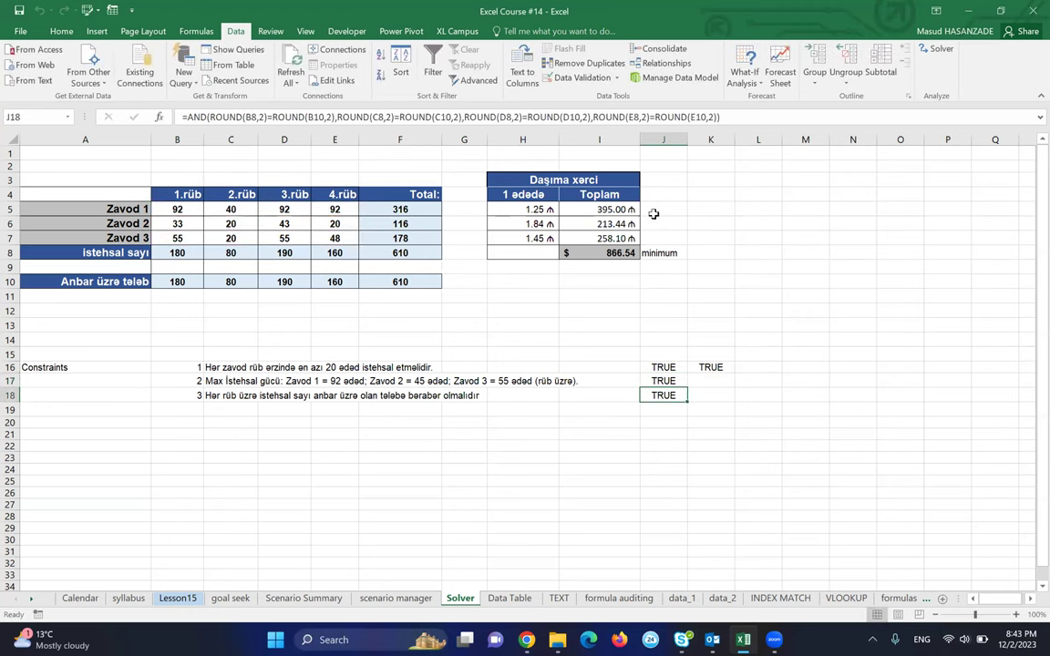
key(F2)
key(Escape)
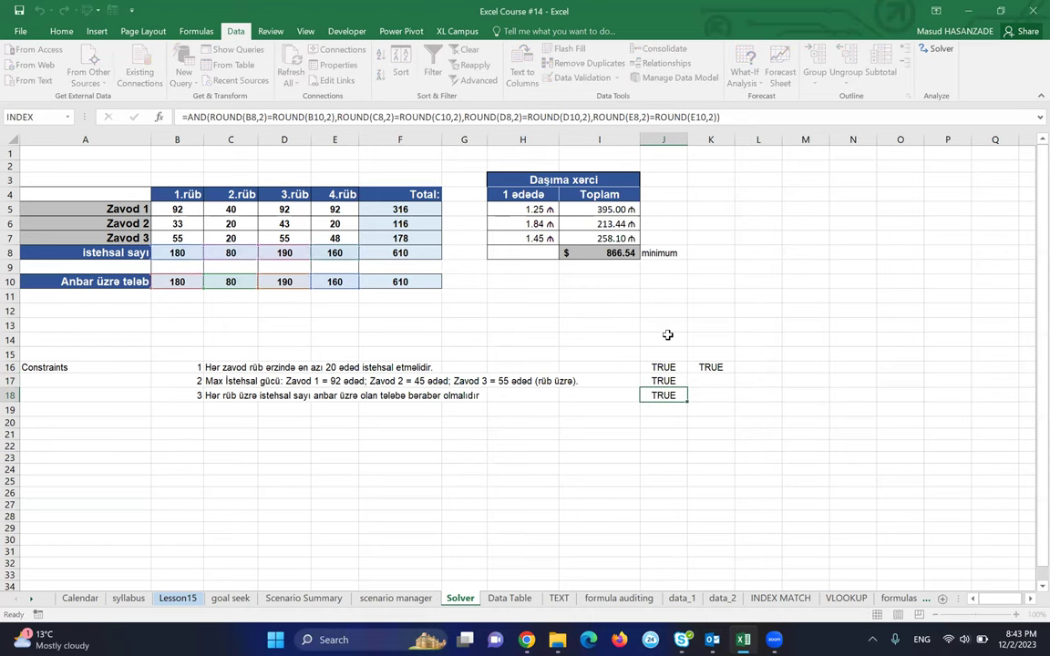
click(599, 365)
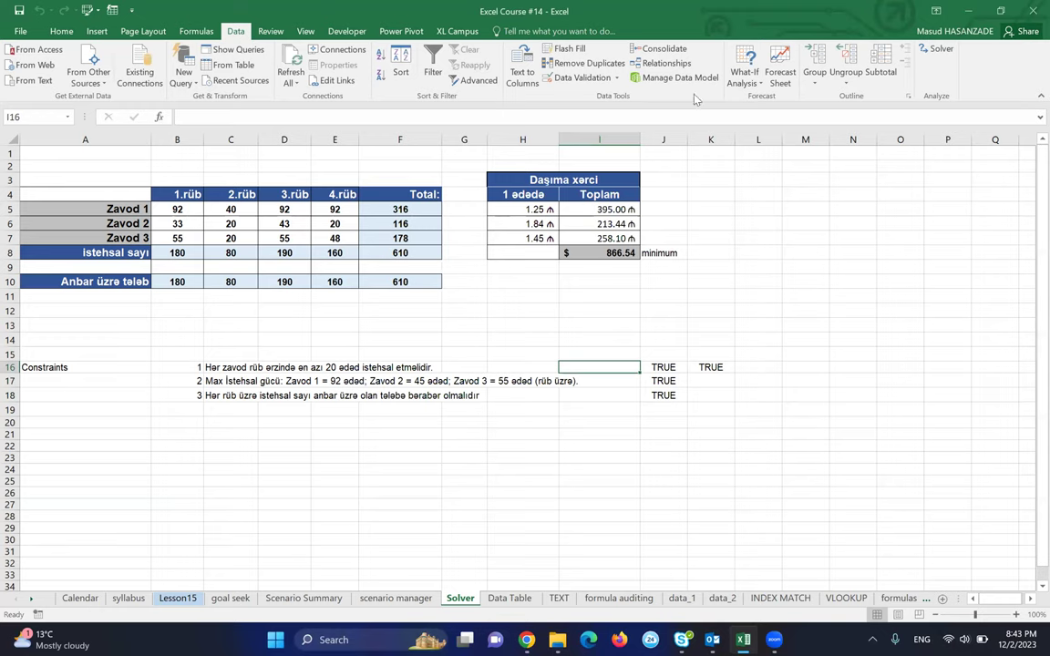
- Reopen the Solver Parameters dialog and reposition it to see the table
click(745, 73)
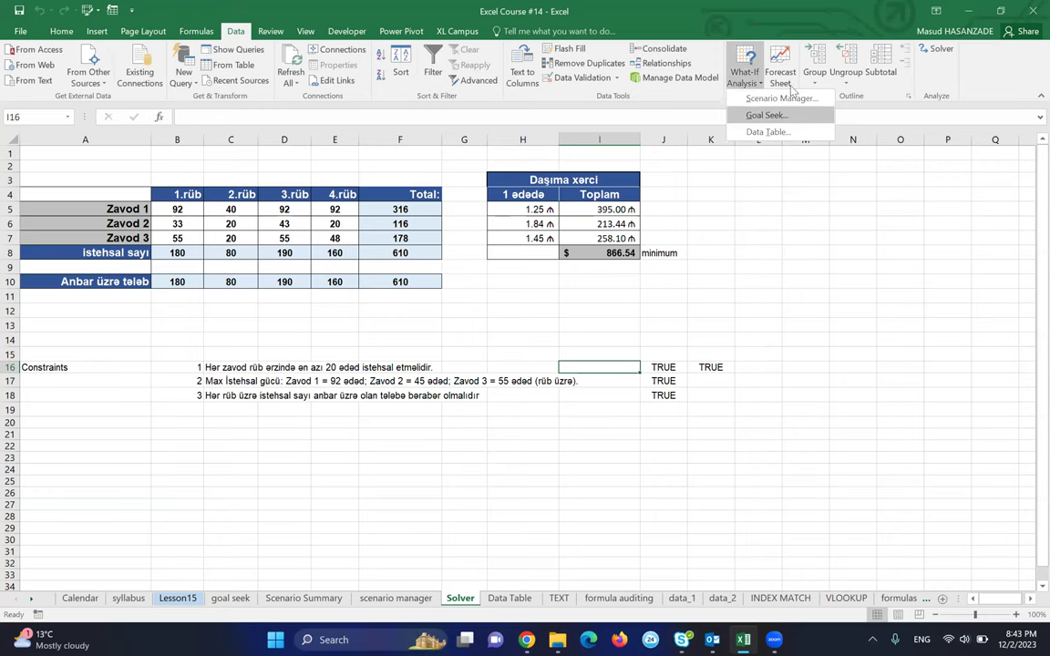
click(948, 53)
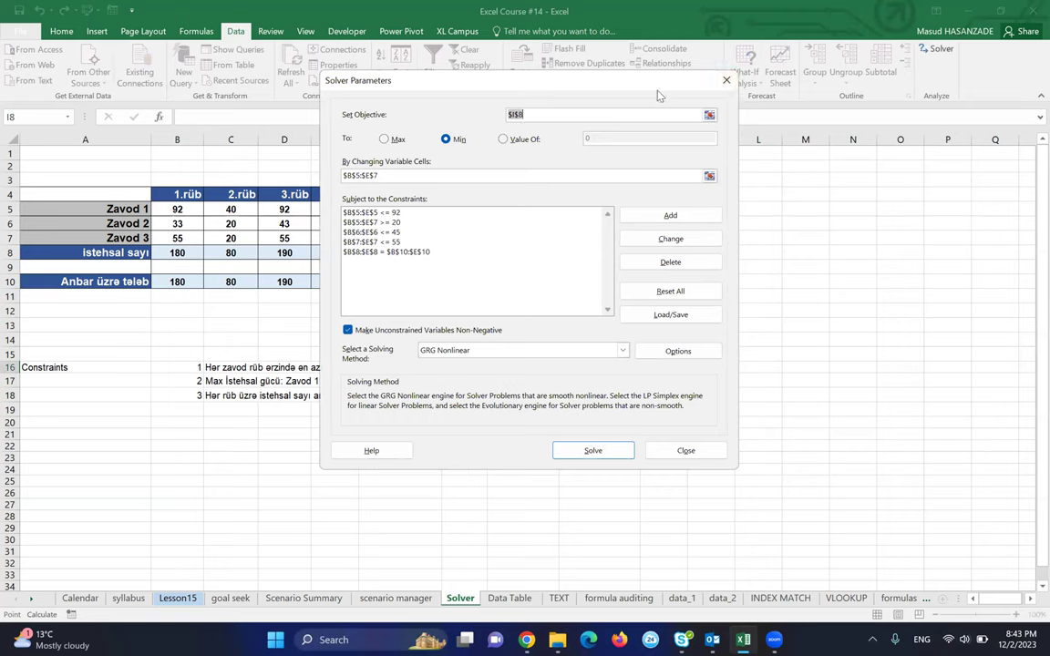
drag(585, 89, 722, 285)
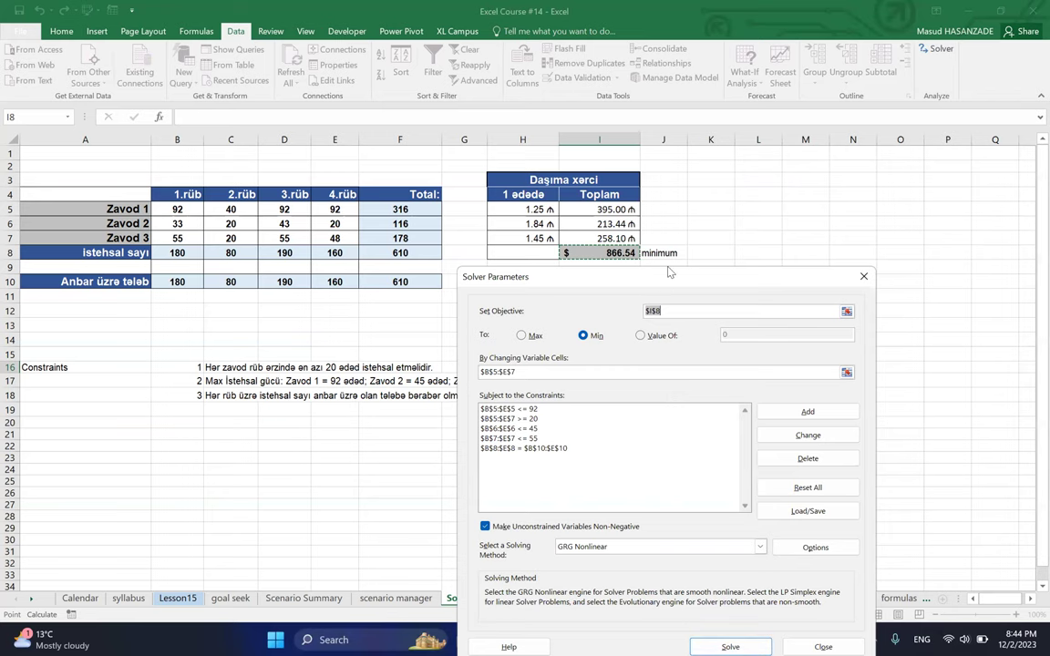
drag(668, 272, 708, 86)
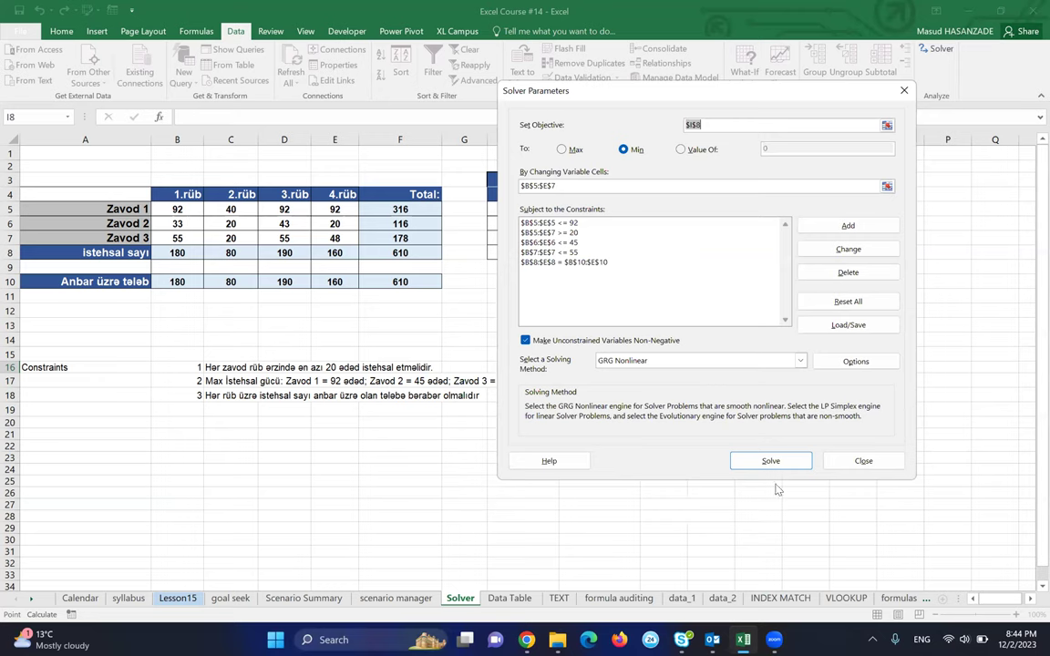
click(743, 461)
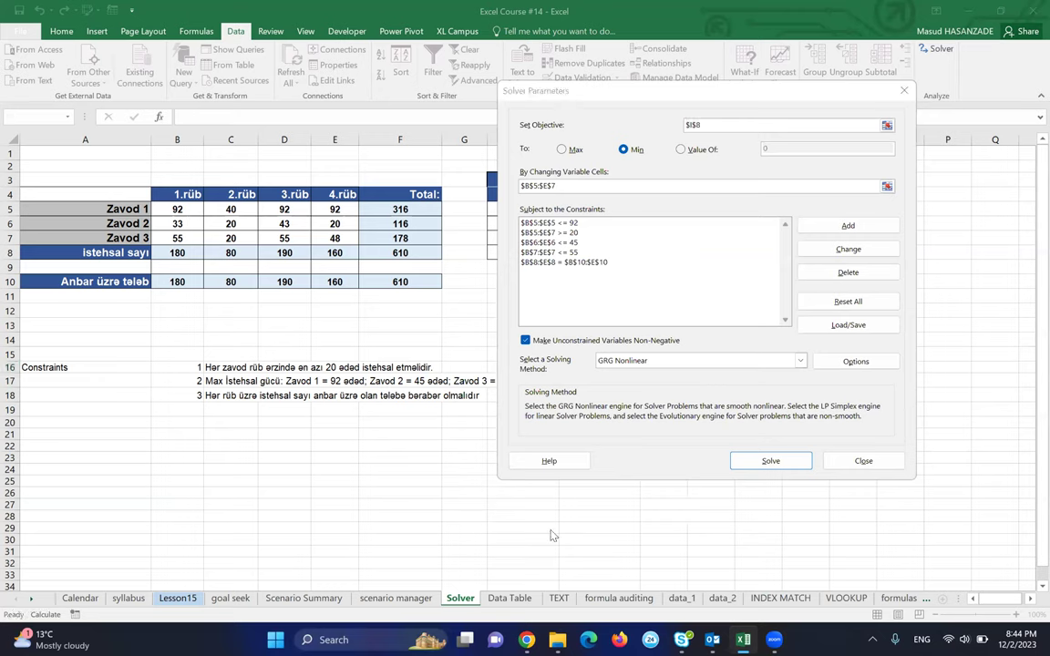